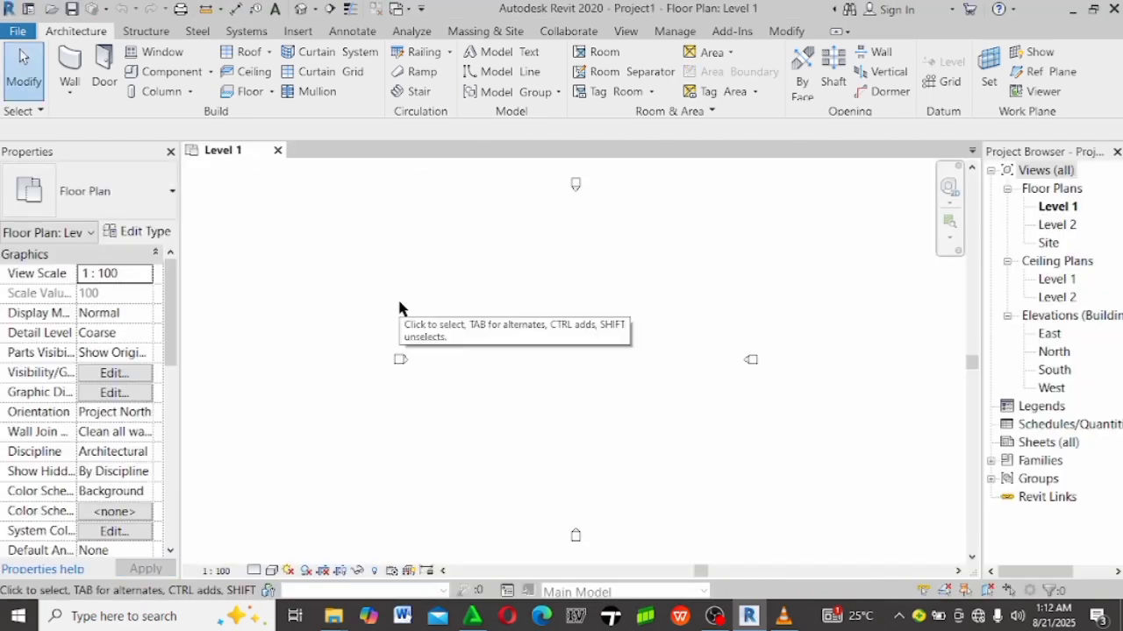
Open the East building elevation view.
scroll(439, 321, "down", 3)
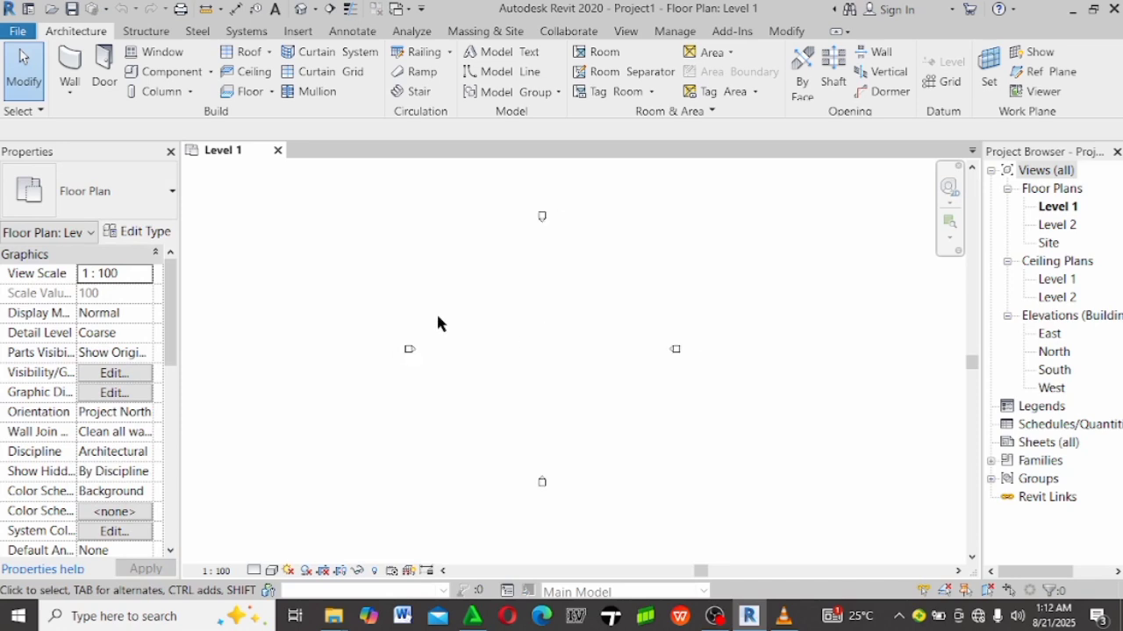
scroll(534, 344, "up", 2)
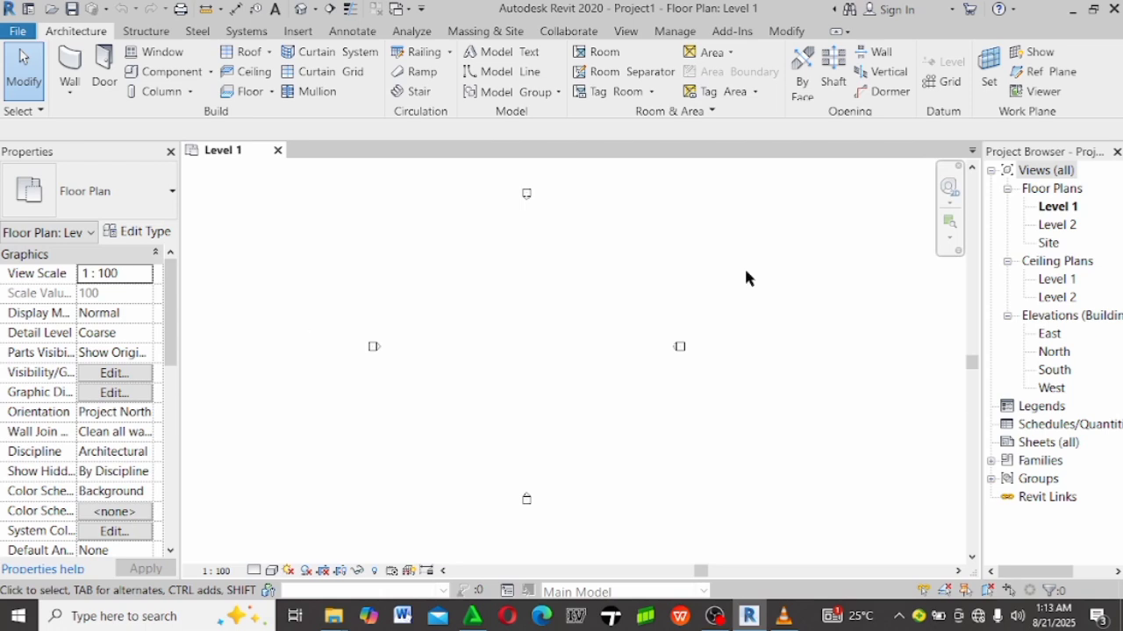
double_click(1050, 334)
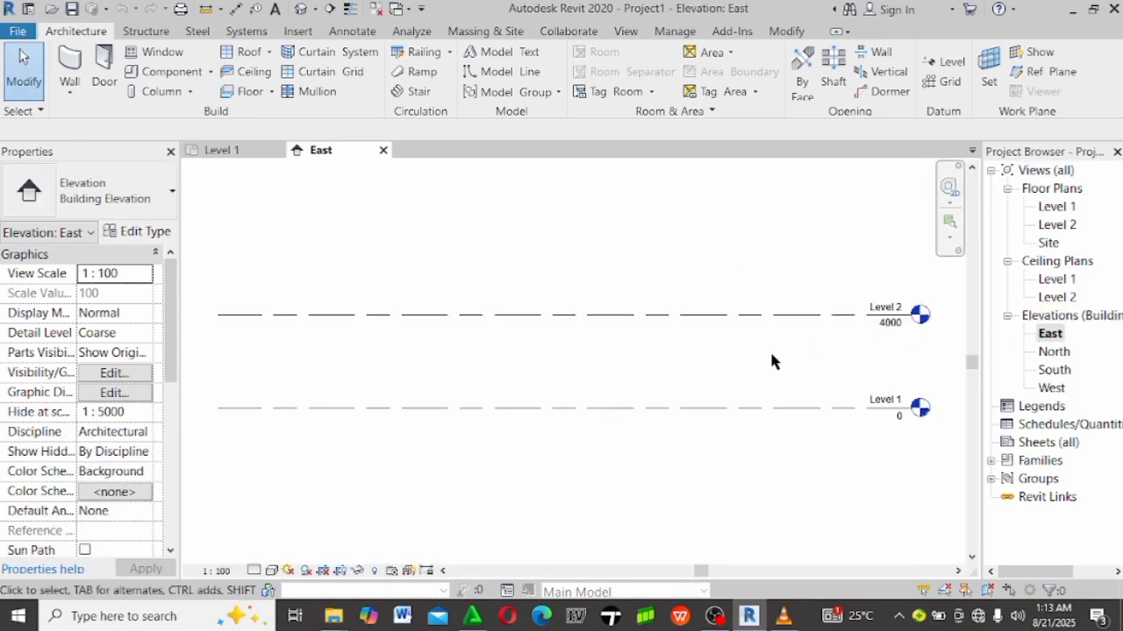
Rename Level 1 as 01 ngl in the East elevation.
scroll(465, 338, "down", 2)
scroll(768, 375, "up", 2)
scroll(611, 354, "up", 4)
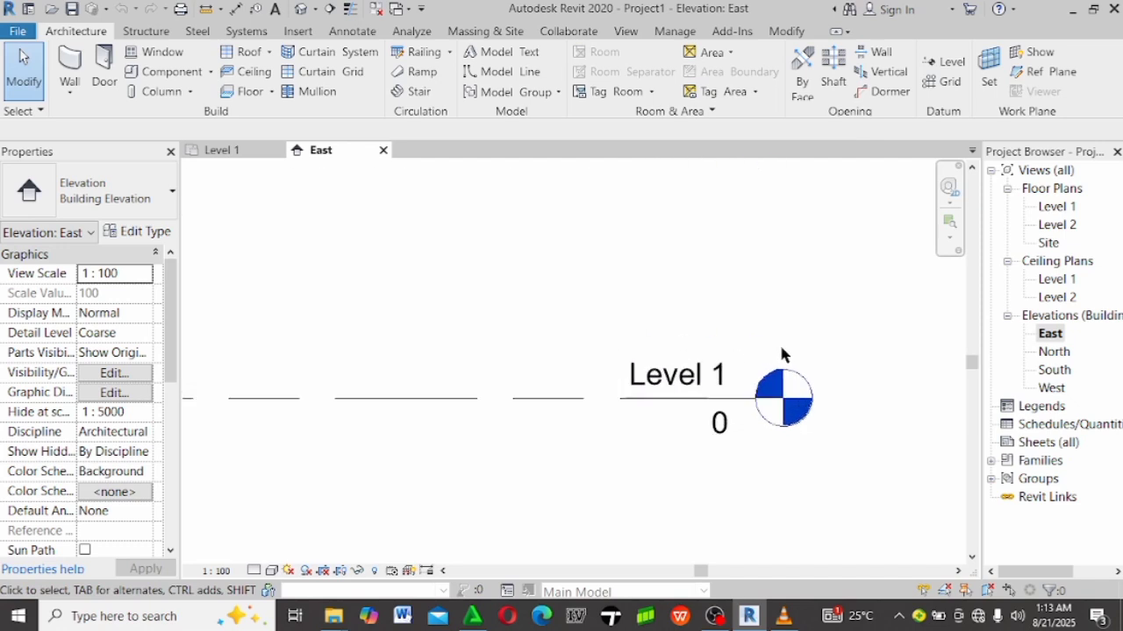
scroll(396, 463, "down", 2)
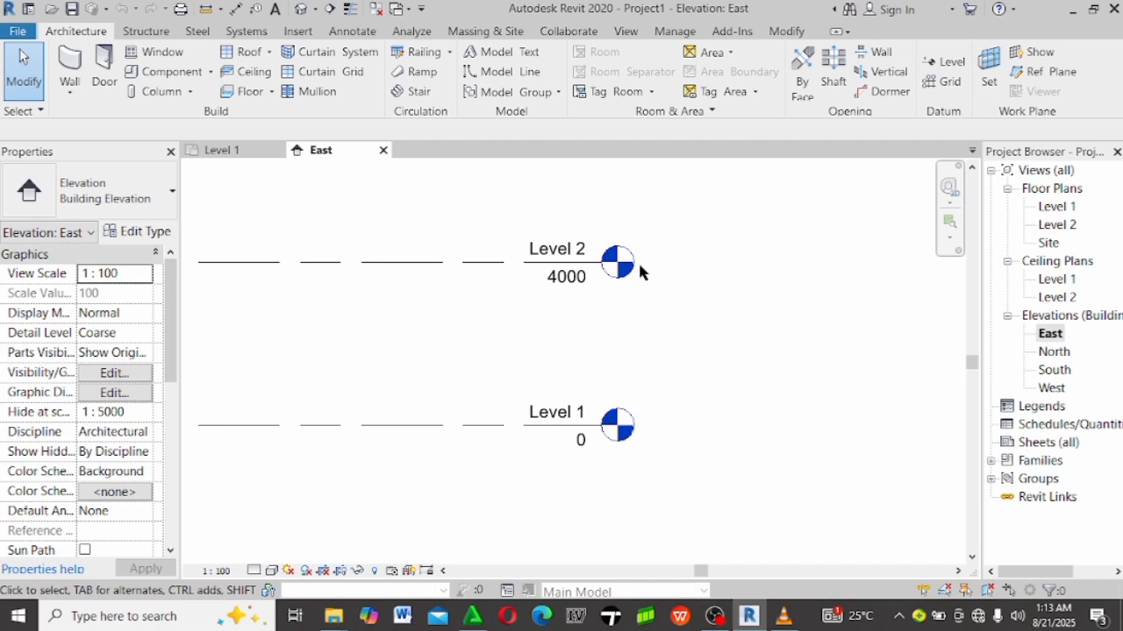
scroll(630, 235, "down", 2)
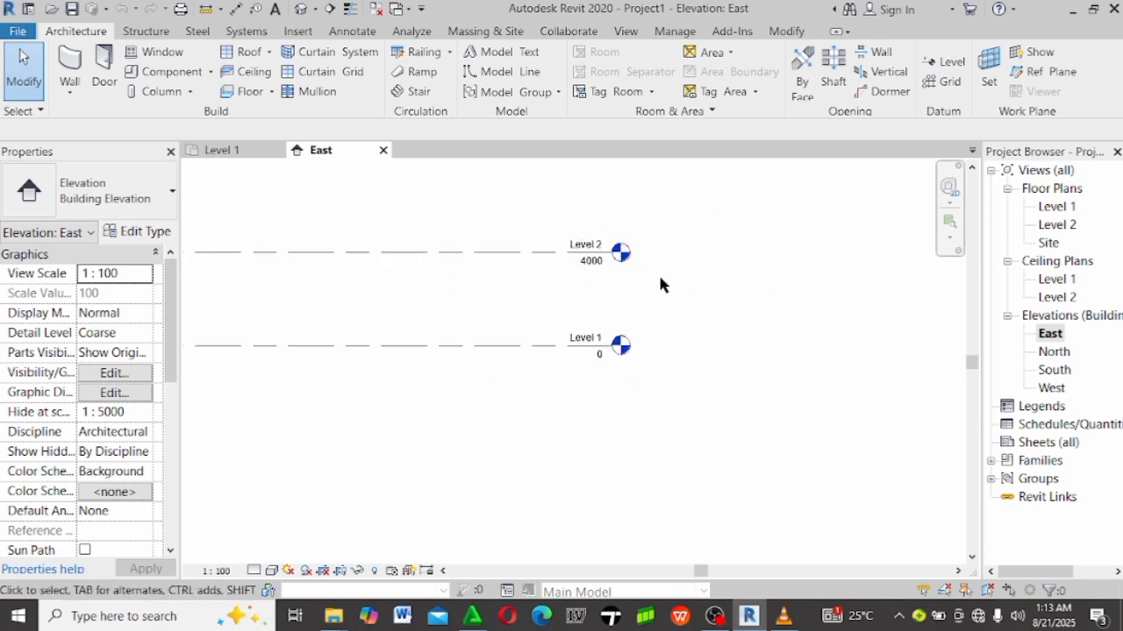
scroll(630, 343, "up", 3)
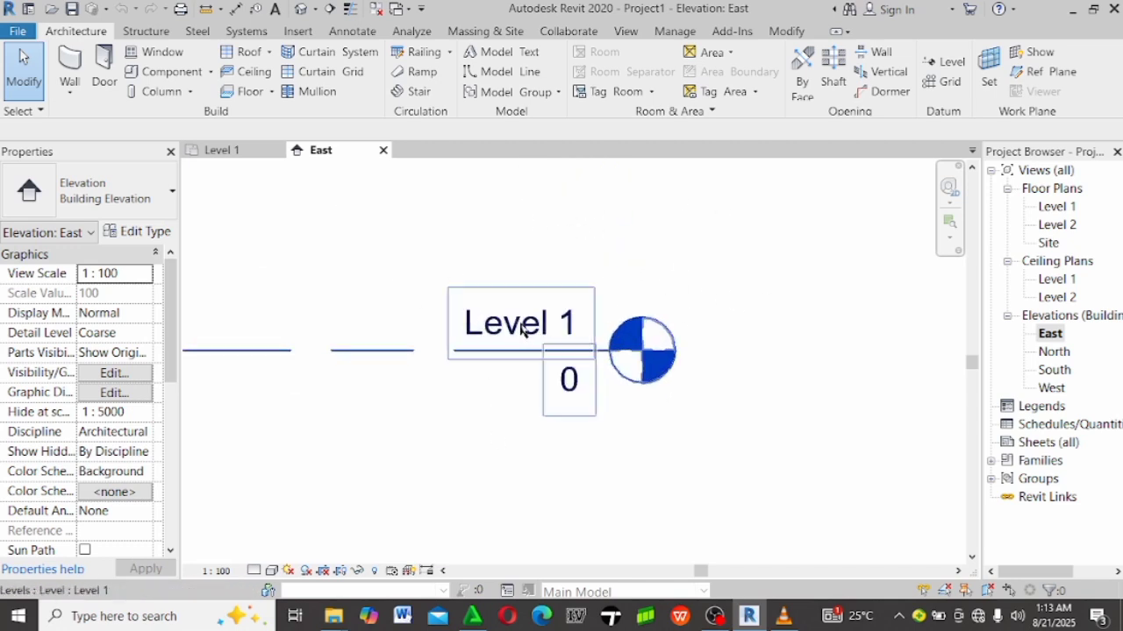
scroll(530, 326, "up", 2)
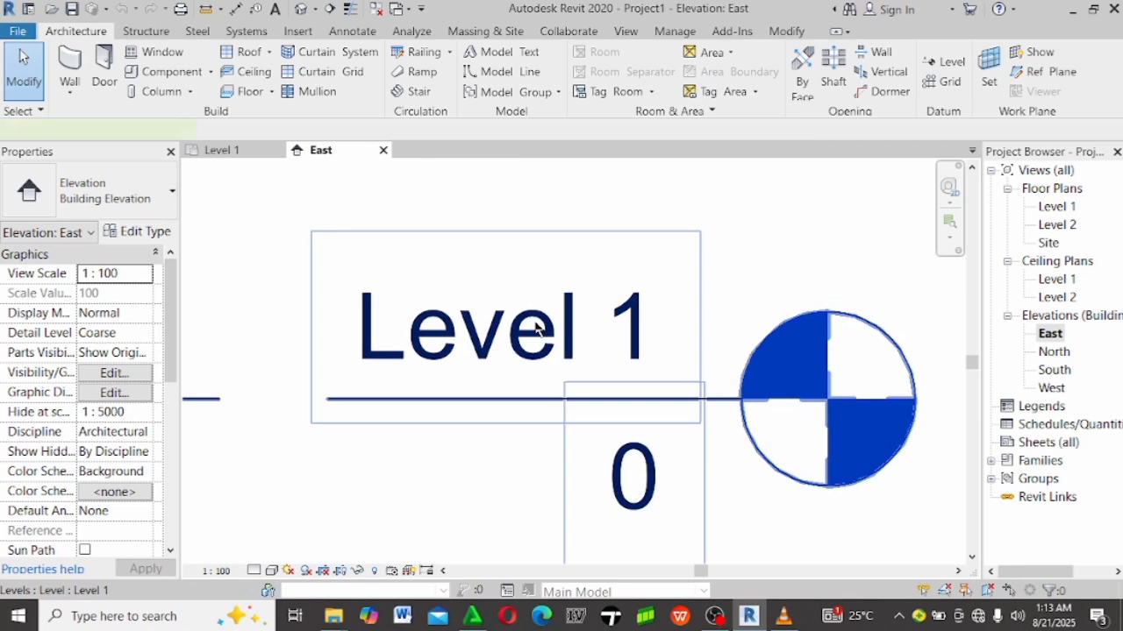
double_click(577, 342)
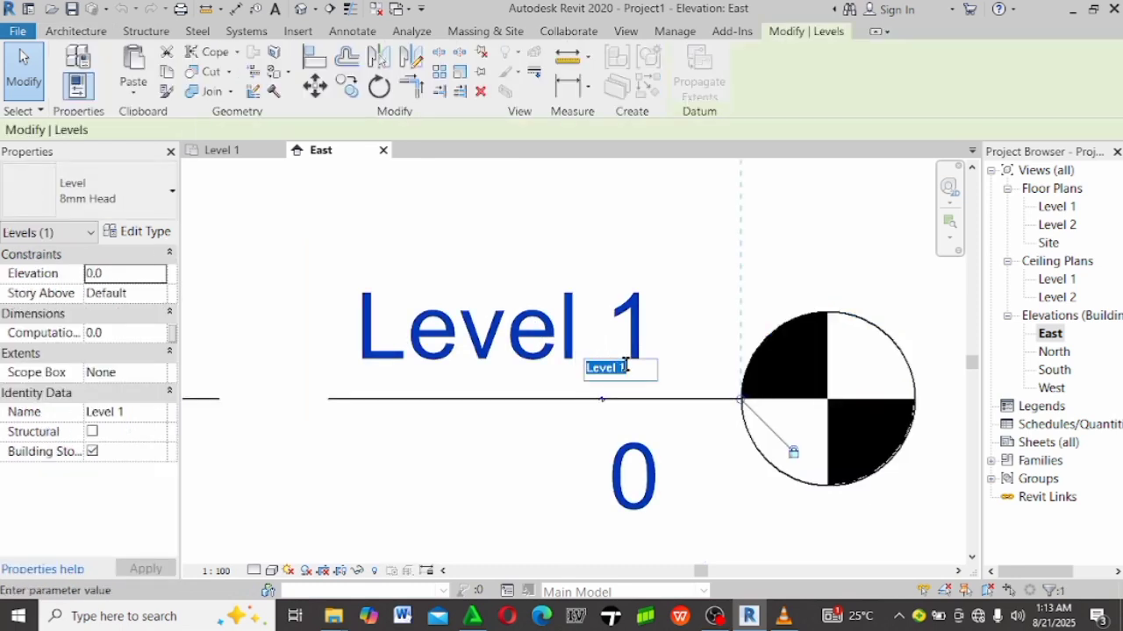
type("01 ngl")
key("Return")
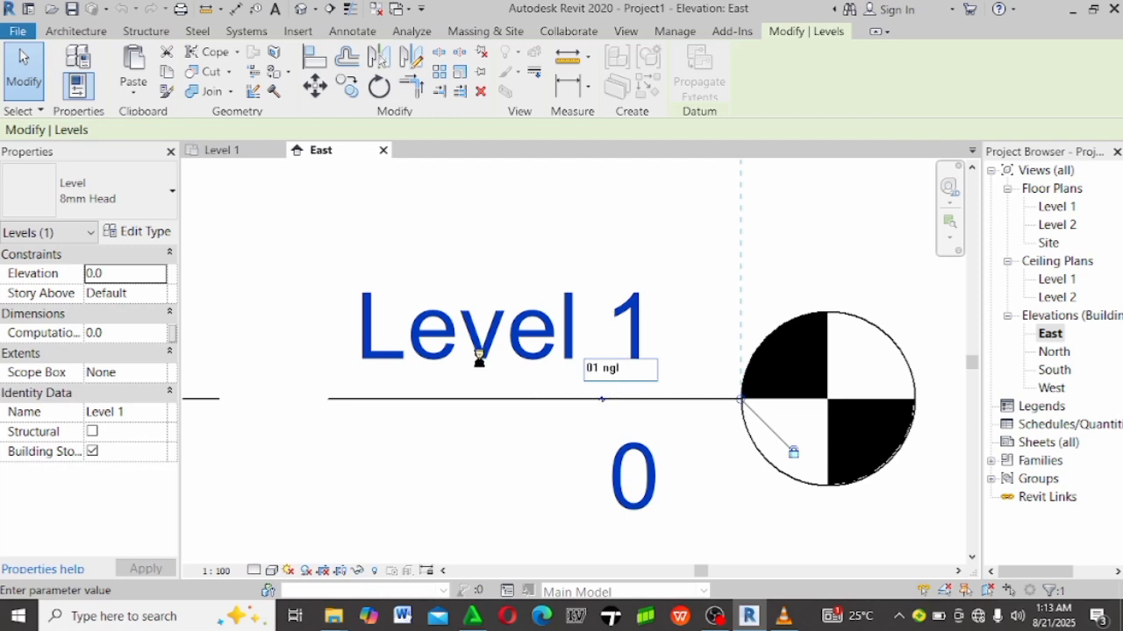
Rename the lowest level in capitals as 01 NGL.
scroll(481, 363, "down", 2)
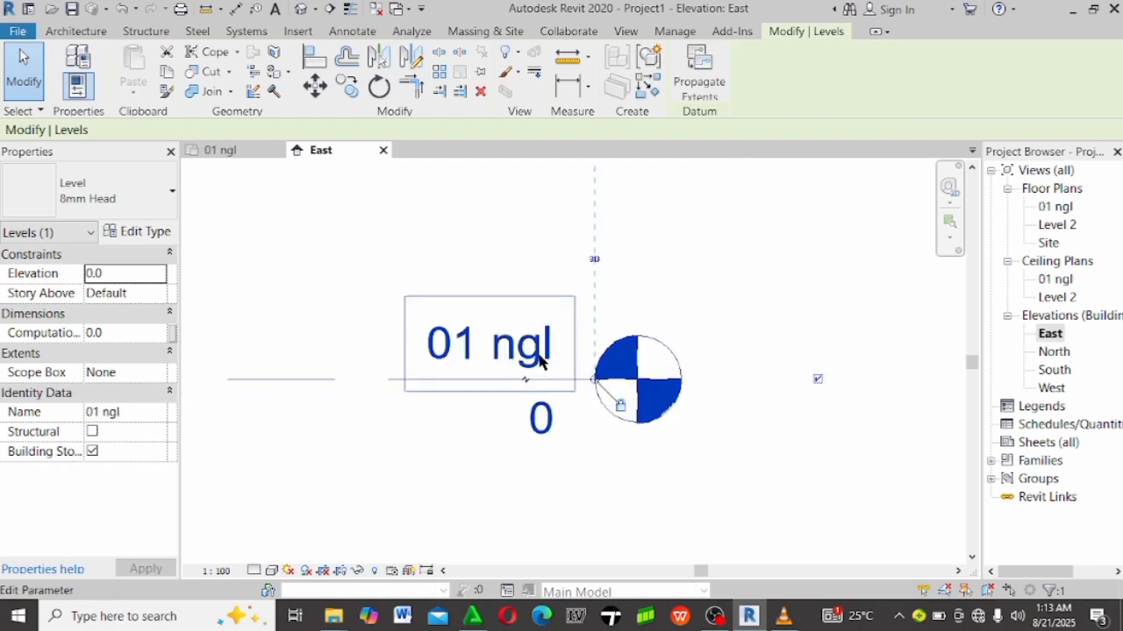
scroll(533, 359, "up", 1)
scroll(541, 364, "up", 1)
left_click(540, 335)
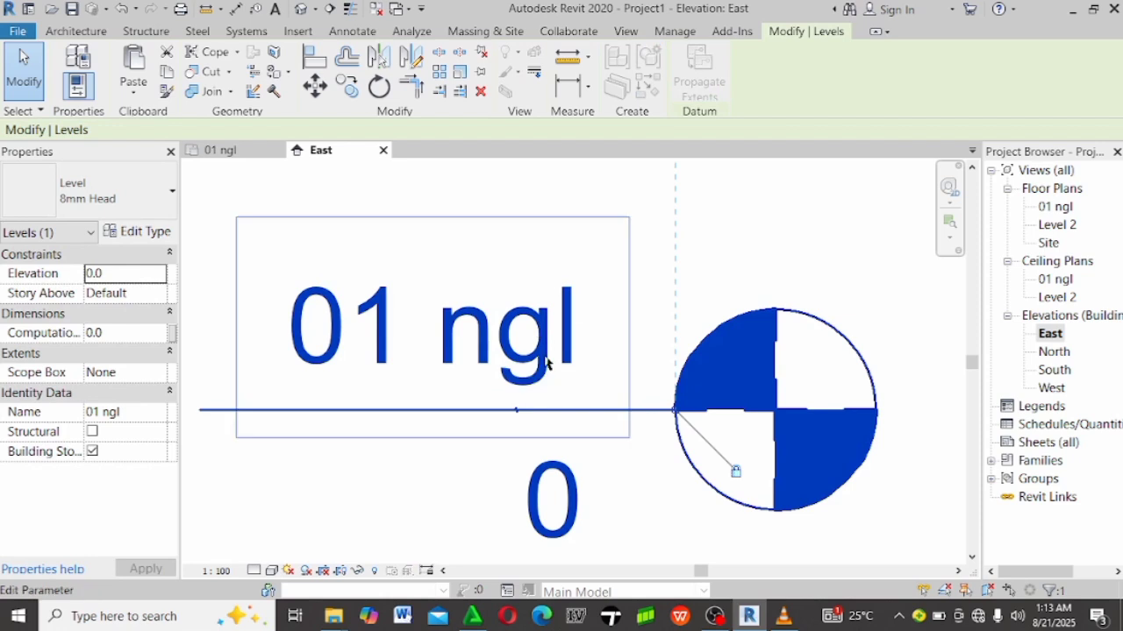
key("BackSpace")
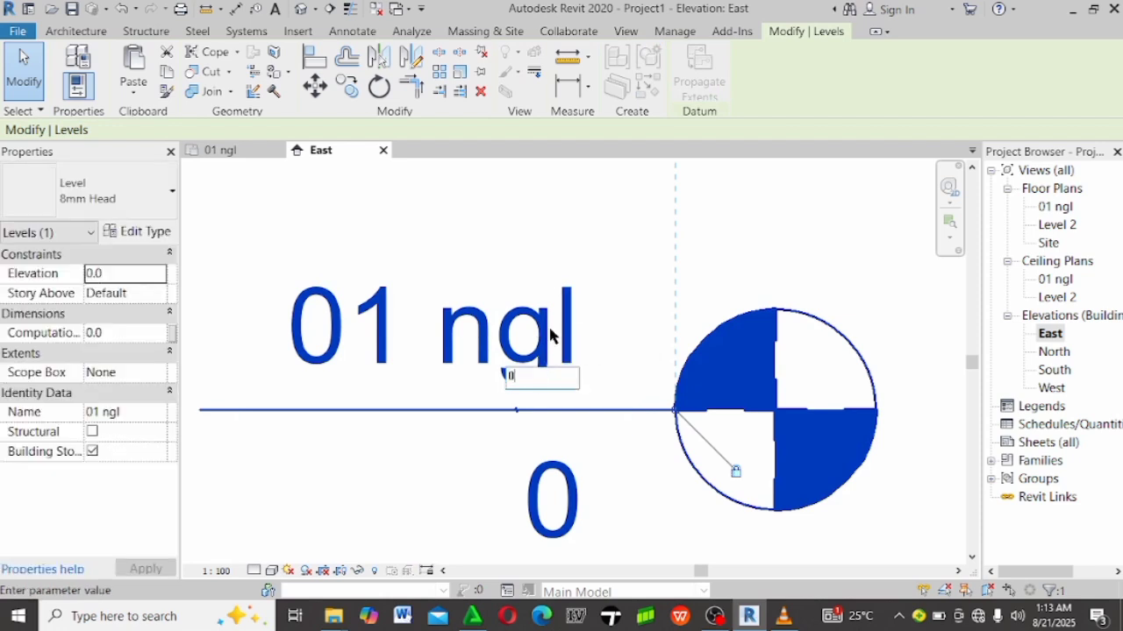
type("01")
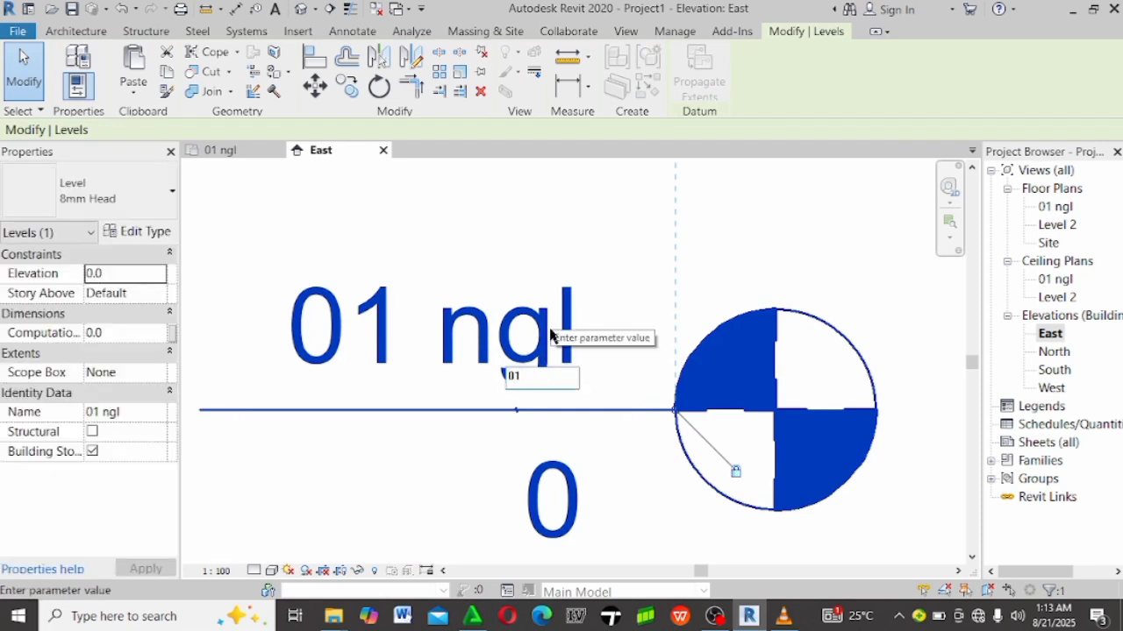
type(" NGL")
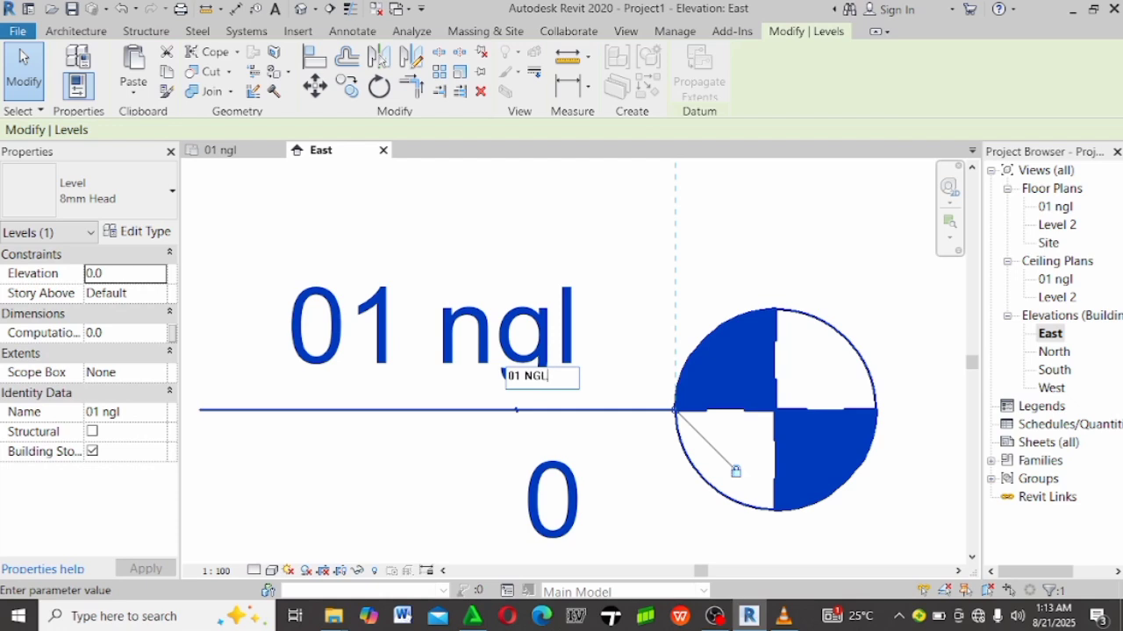
key("Return")
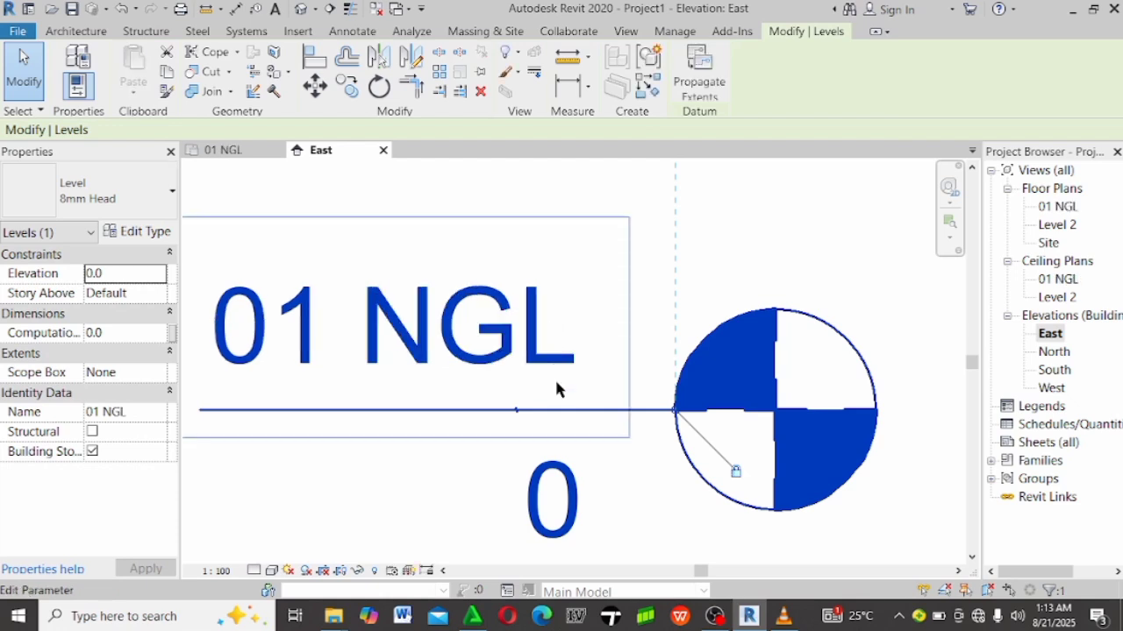
Rename Level 2 as 02 DPC.
scroll(557, 386, "down", 3)
scroll(557, 390, "down", 2)
scroll(566, 248, "up", 5)
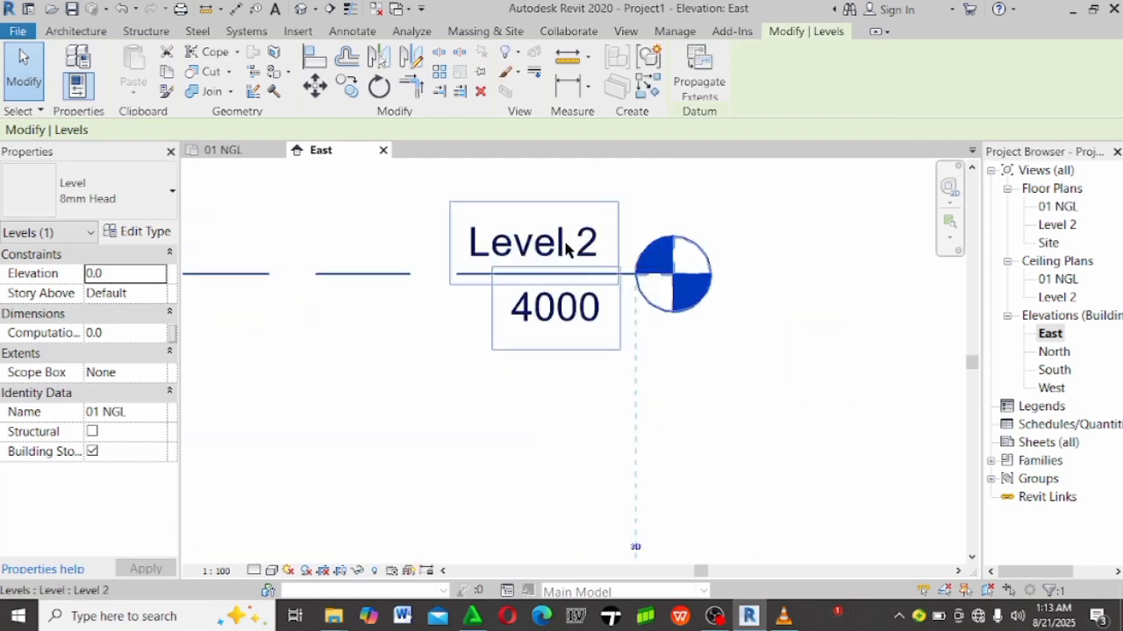
double_click(565, 249)
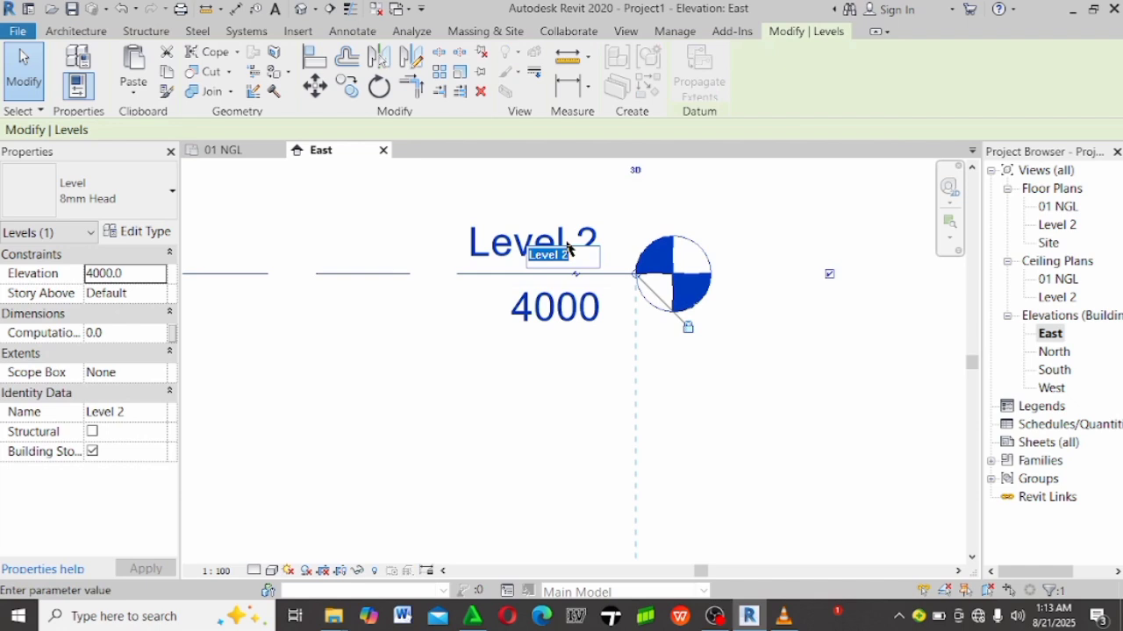
type("02")
type(" DF")
key("Return")
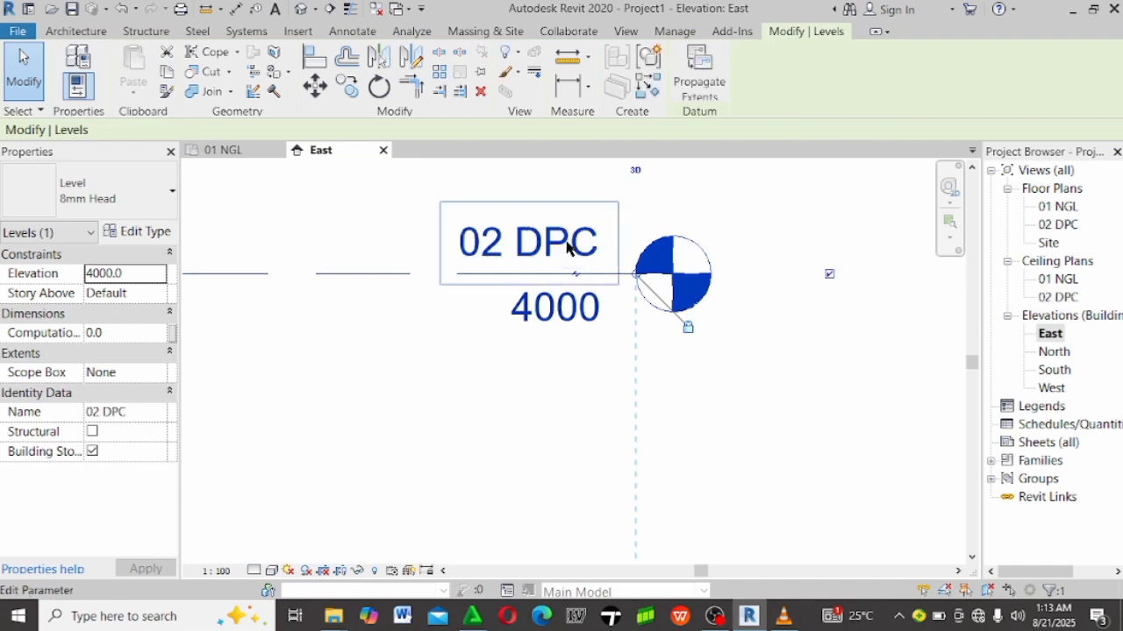
Add an elbow to the 01 NGL level line beside its level head.
scroll(578, 263, "down", 4)
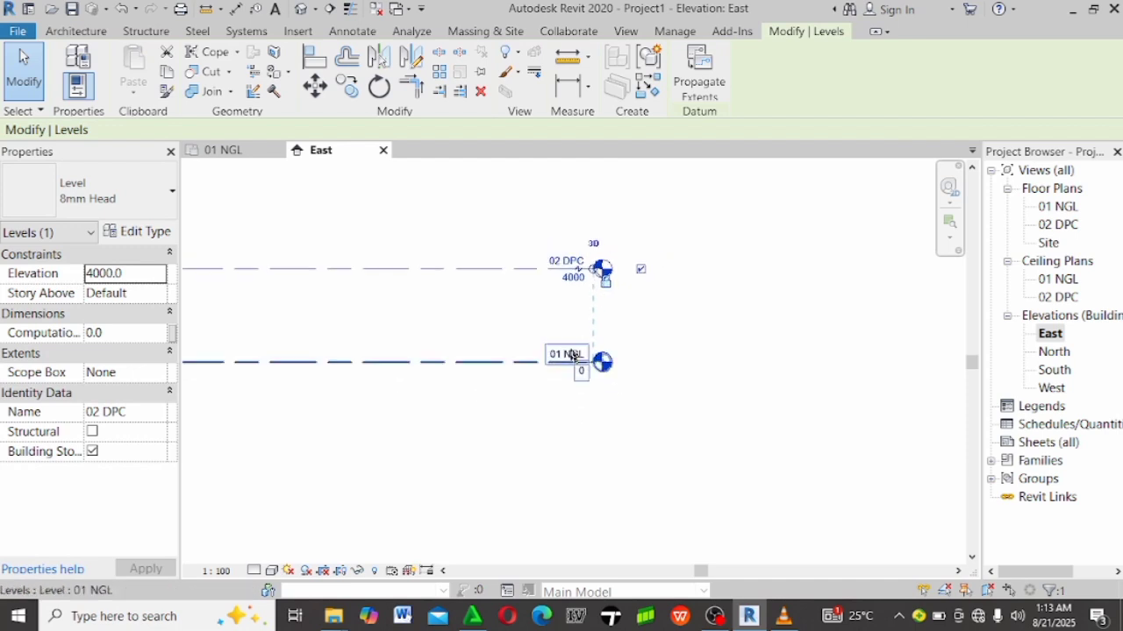
scroll(573, 350, "up", 2)
left_click(503, 375)
scroll(547, 396, "up", 4)
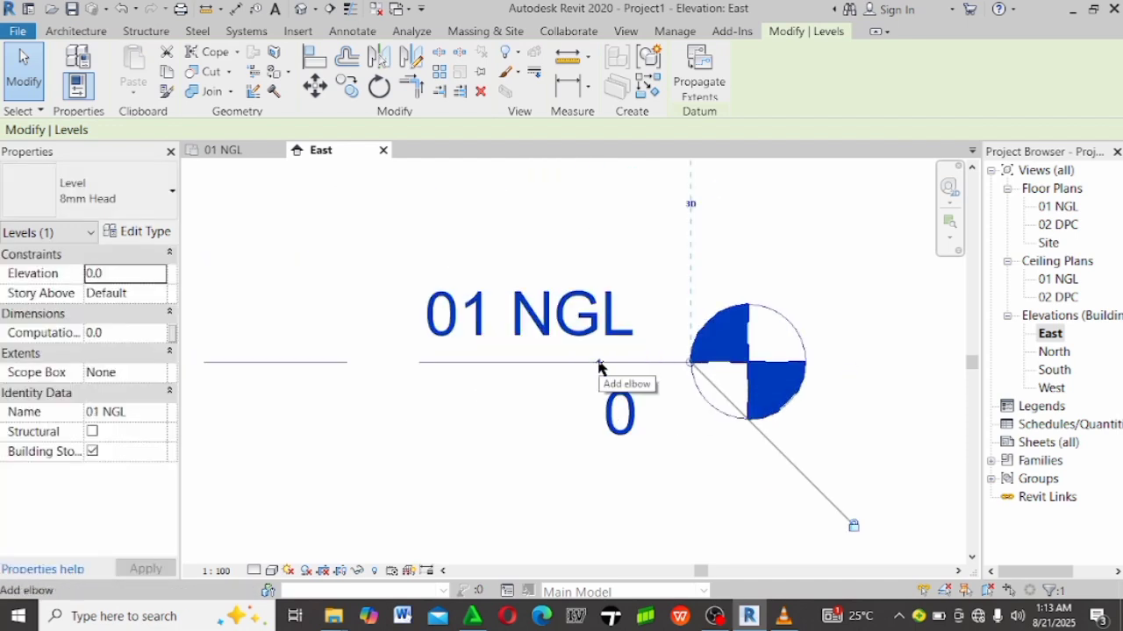
left_click(600, 363)
scroll(607, 341, "down", 3)
left_click(564, 443)
scroll(563, 443, "down", 1)
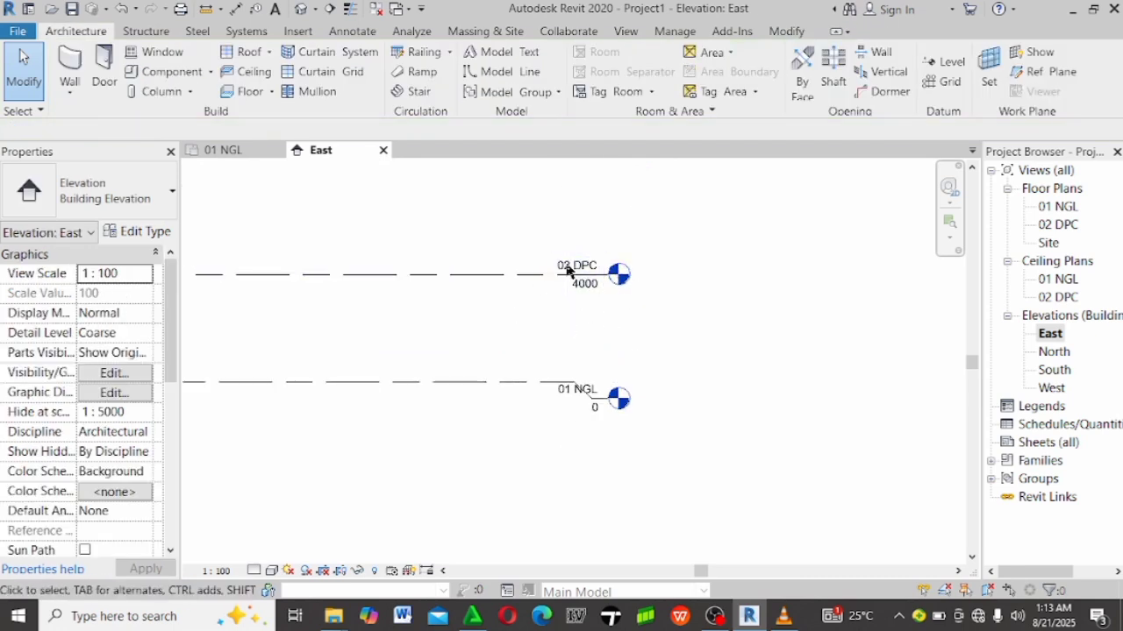
Set the elevation of the 02 DPC level to 450.
scroll(577, 290, "up", 2)
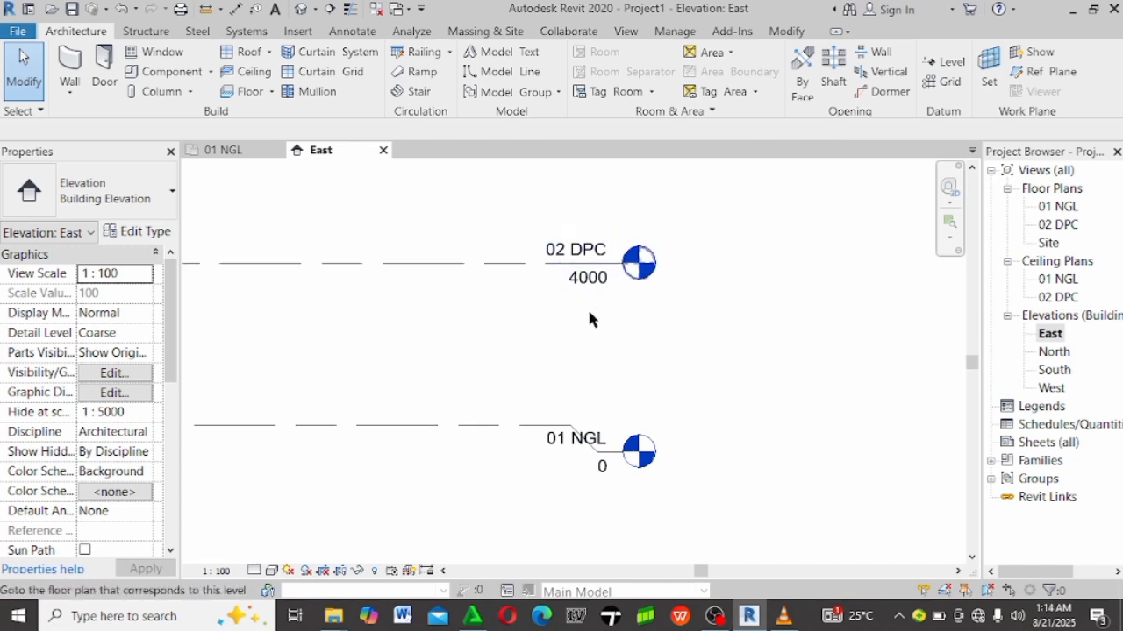
scroll(628, 301, "up", 1)
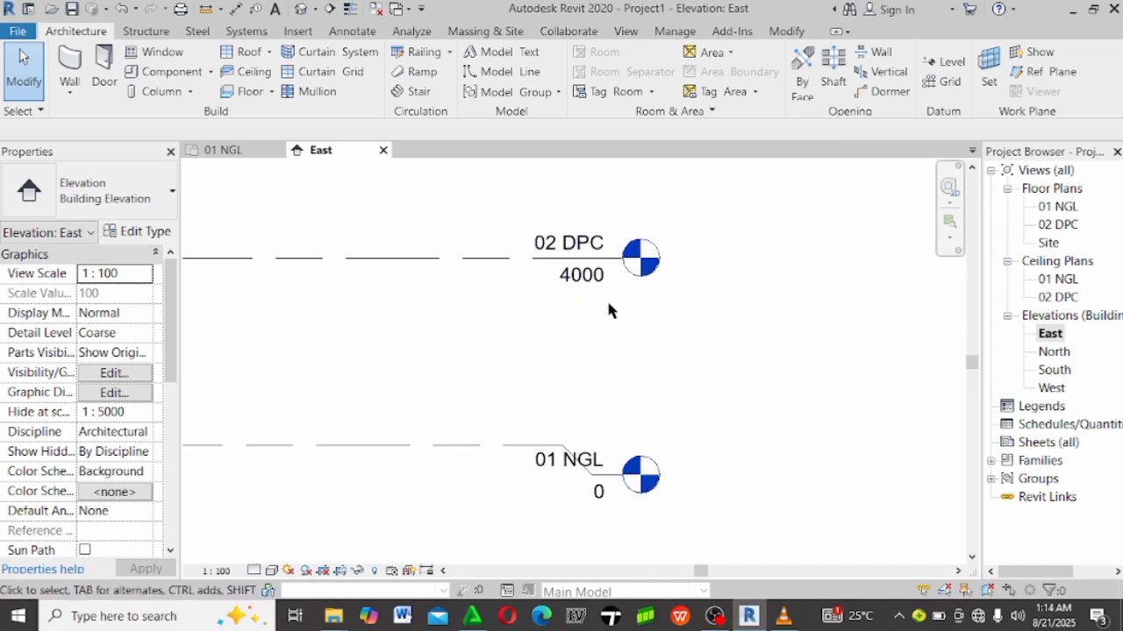
scroll(604, 280, "up", 1)
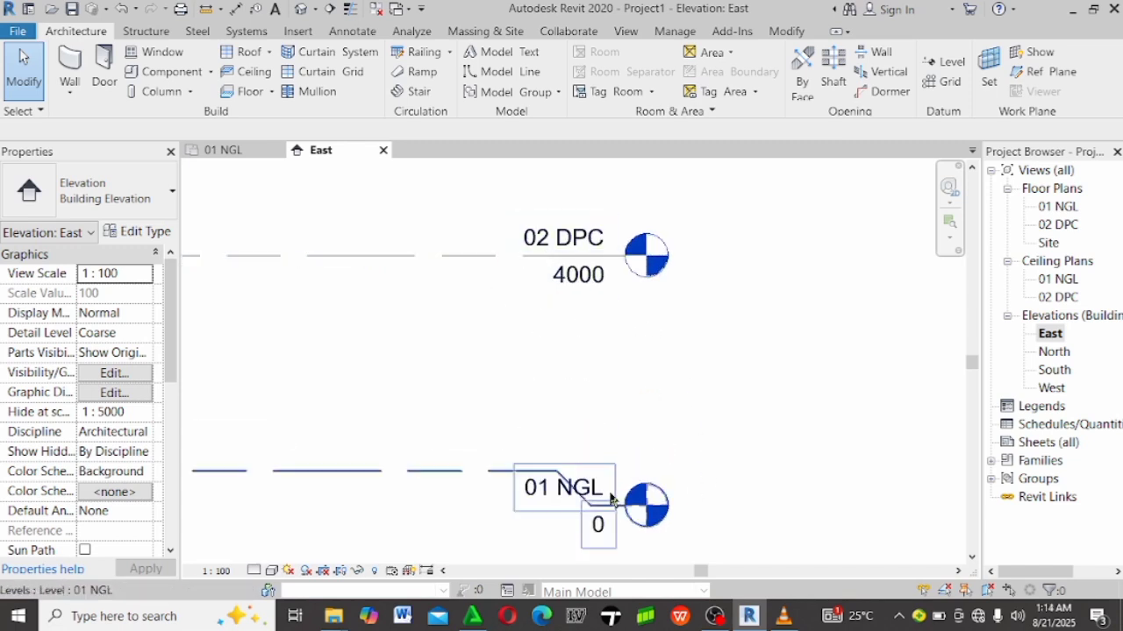
left_click(586, 287)
left_click(586, 287)
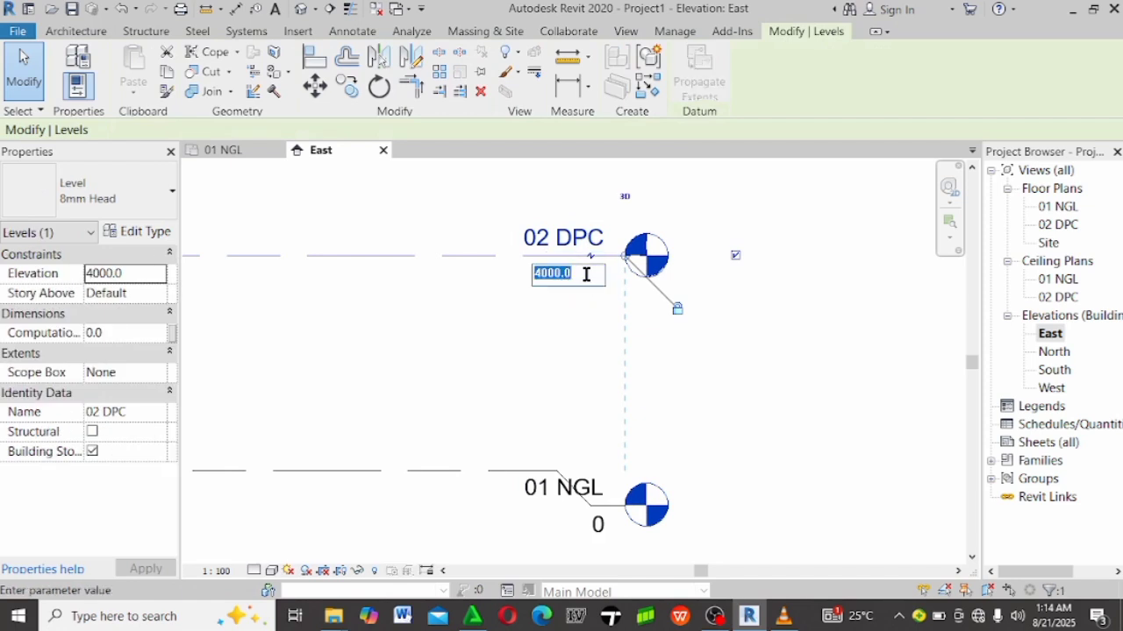
type("450")
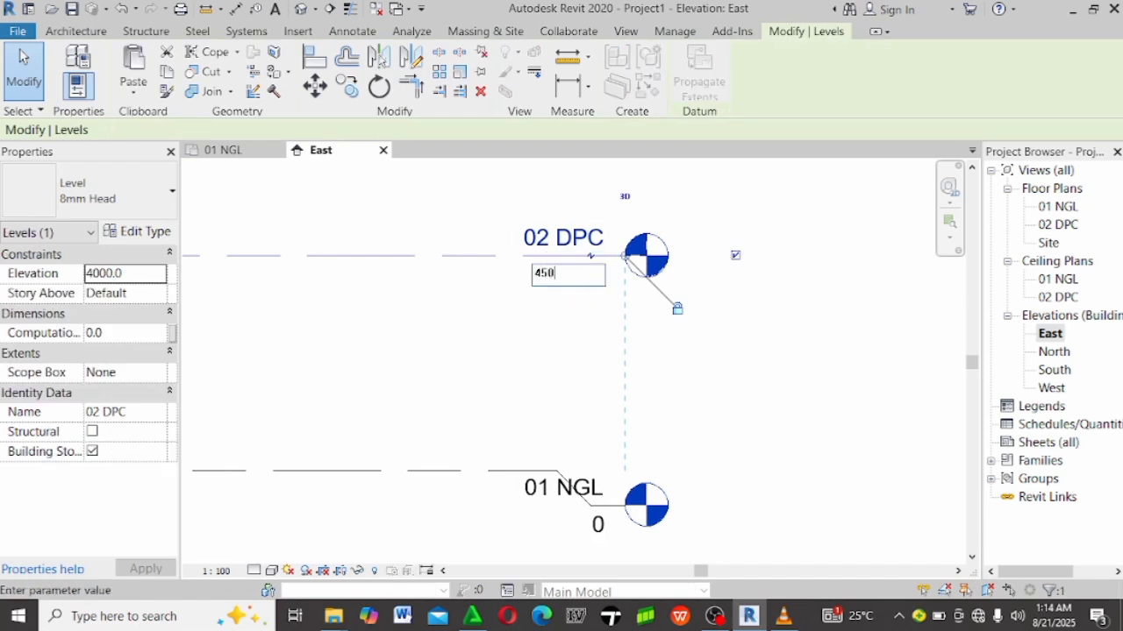
key("Return")
left_click(575, 244)
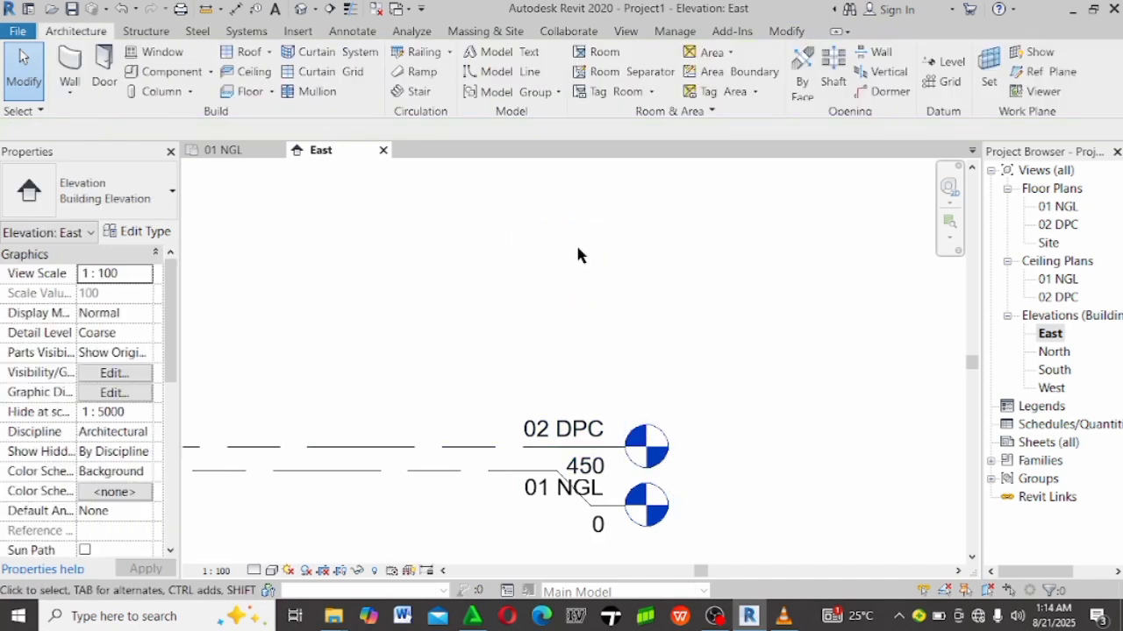
Draw a new level line 2100 above the 02 DPC level, ending near the existing level heads.
scroll(570, 244, "down", 1)
scroll(535, 542, "up", 2)
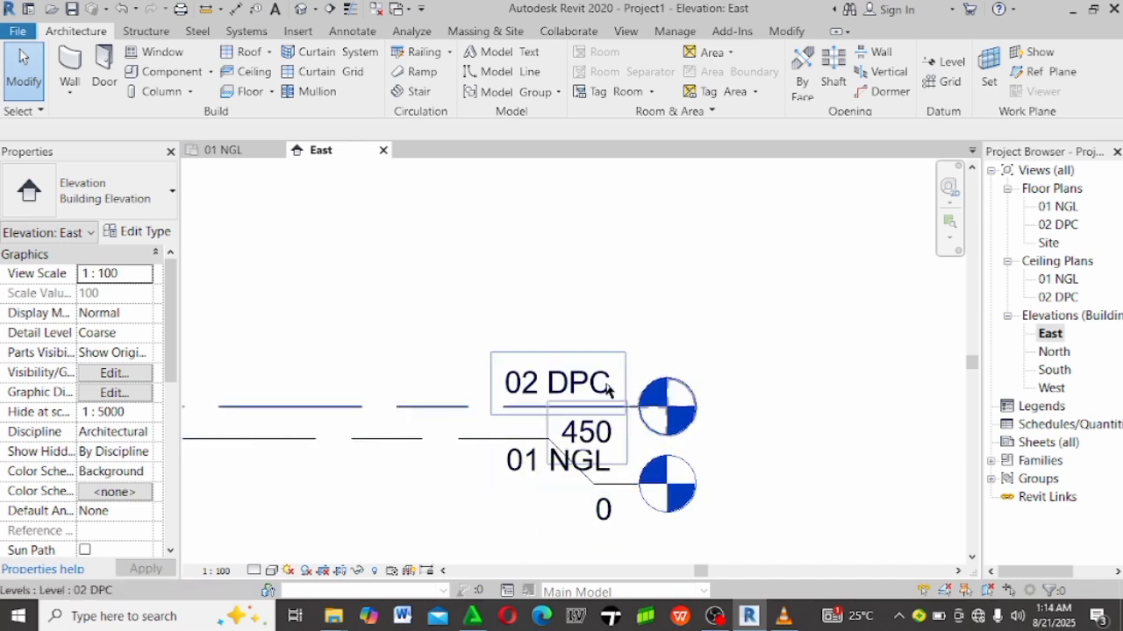
scroll(541, 394, "down", 4)
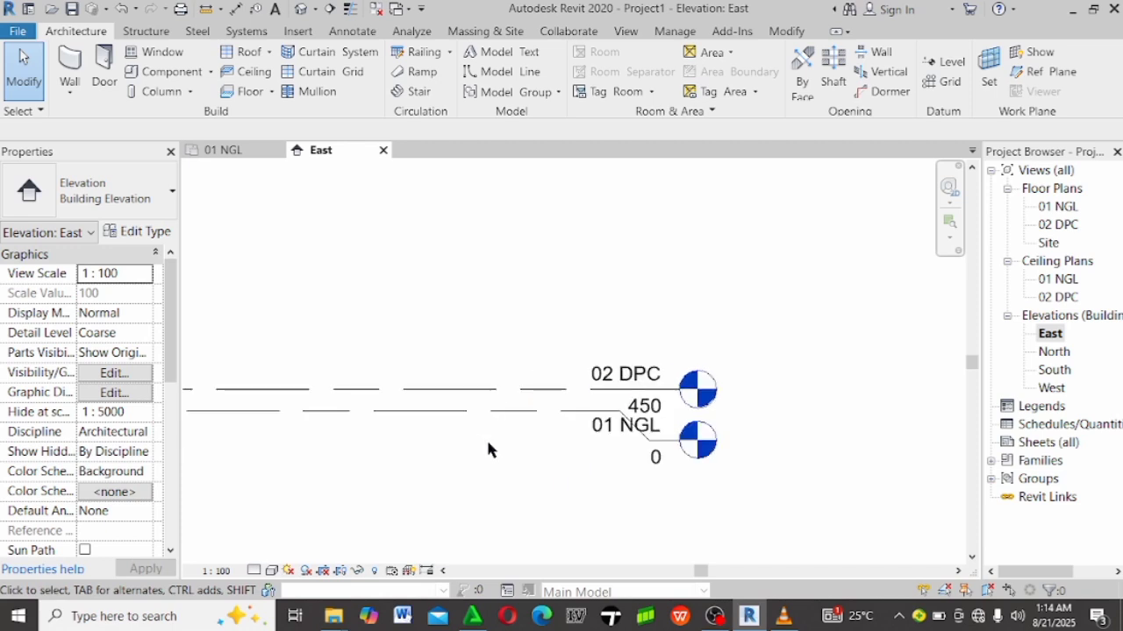
scroll(614, 421, "down", 2)
scroll(779, 397, "down", 2)
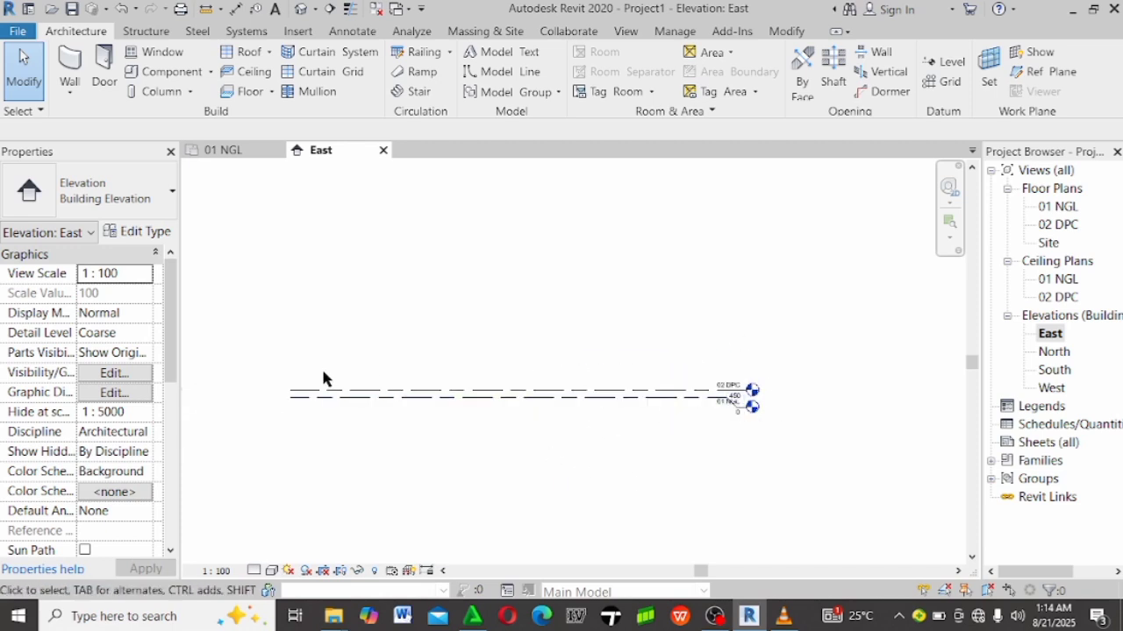
scroll(293, 386, "up", 2)
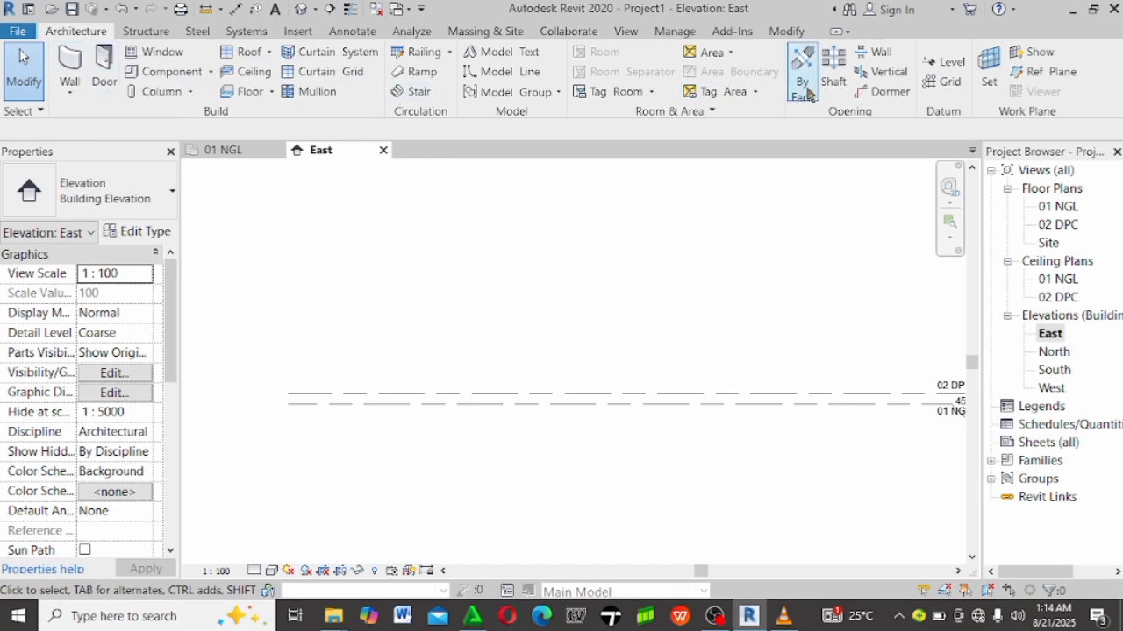
left_click(945, 61)
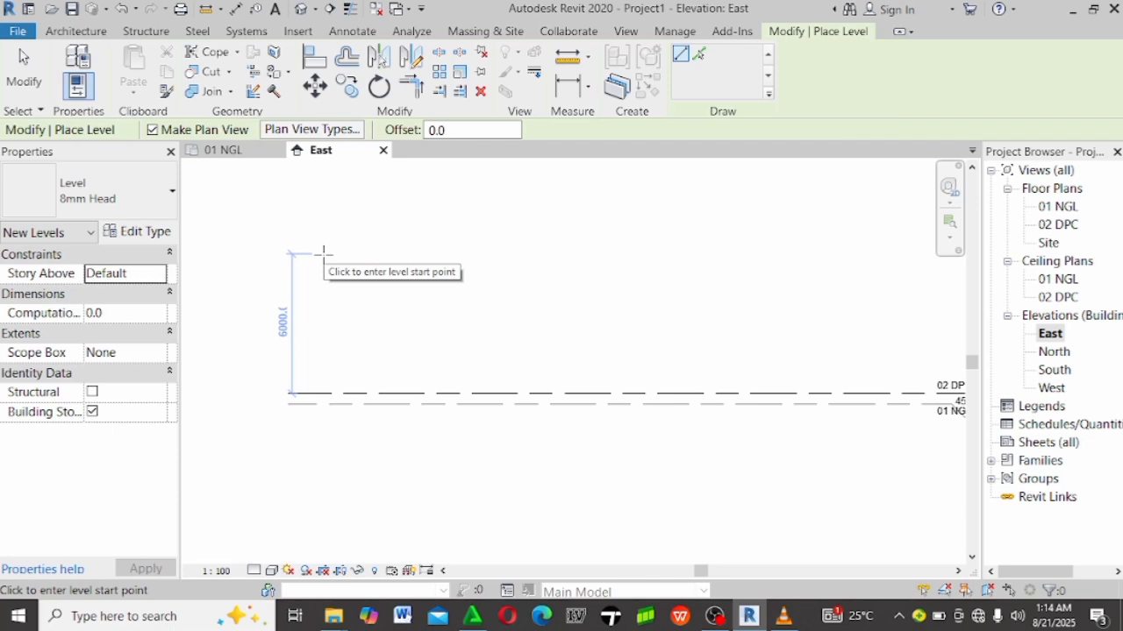
type("2100")
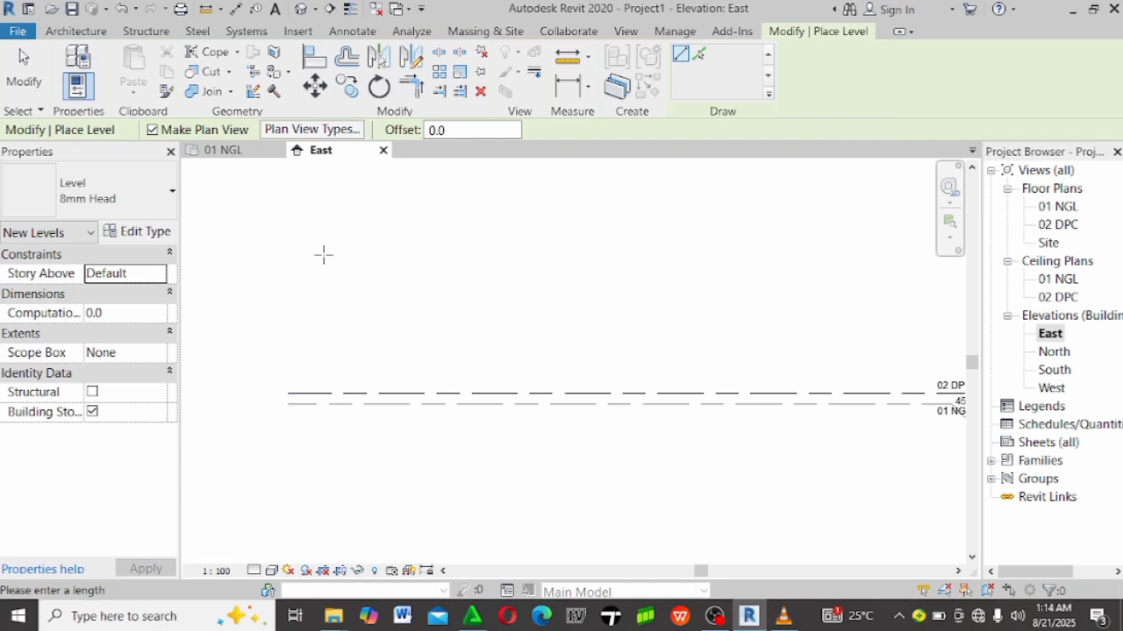
key("Return")
scroll(320, 253, "down", 1)
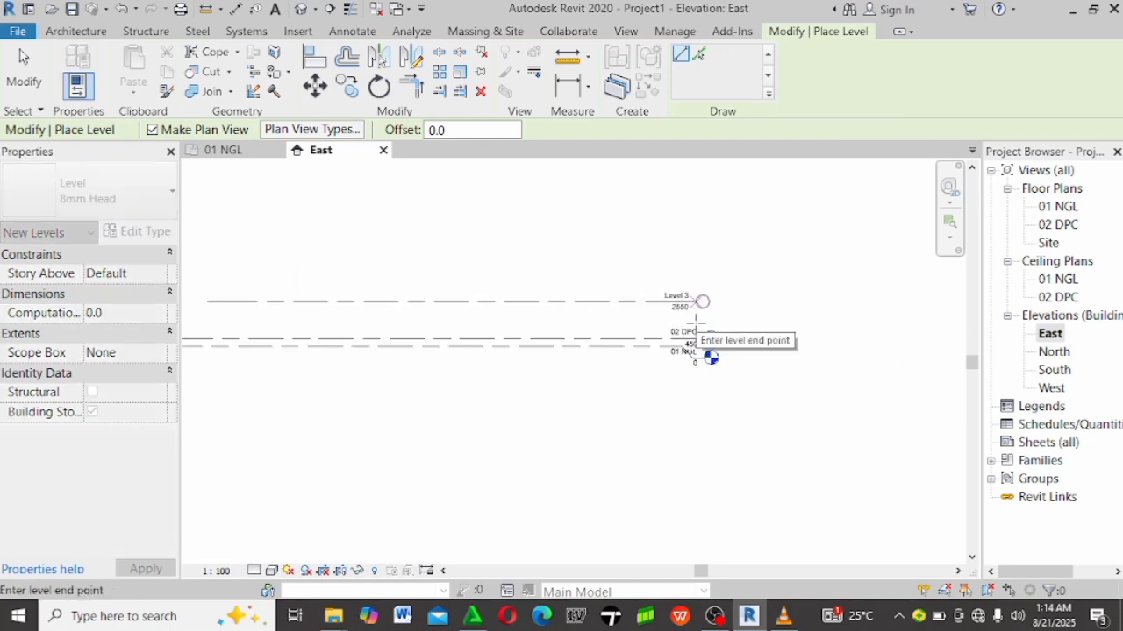
left_click(697, 325)
Draw another level line 3000 above the 02 DPC level, ending it in line with the other level heads.
scroll(730, 311, "down", 2)
scroll(430, 268, "up", 1)
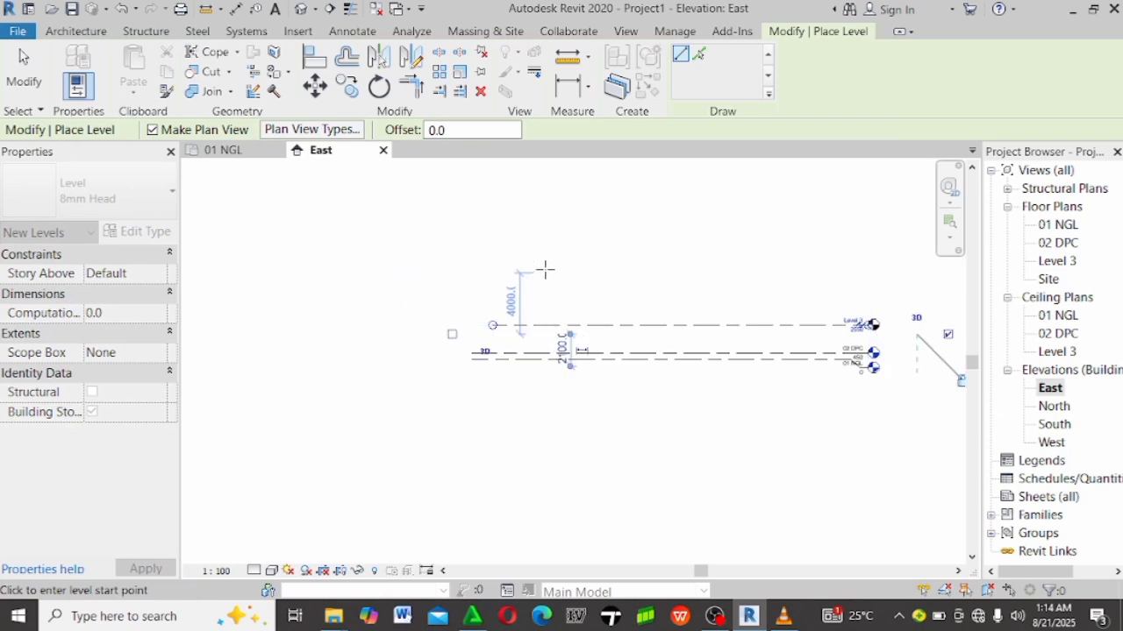
scroll(545, 271, "up", 1)
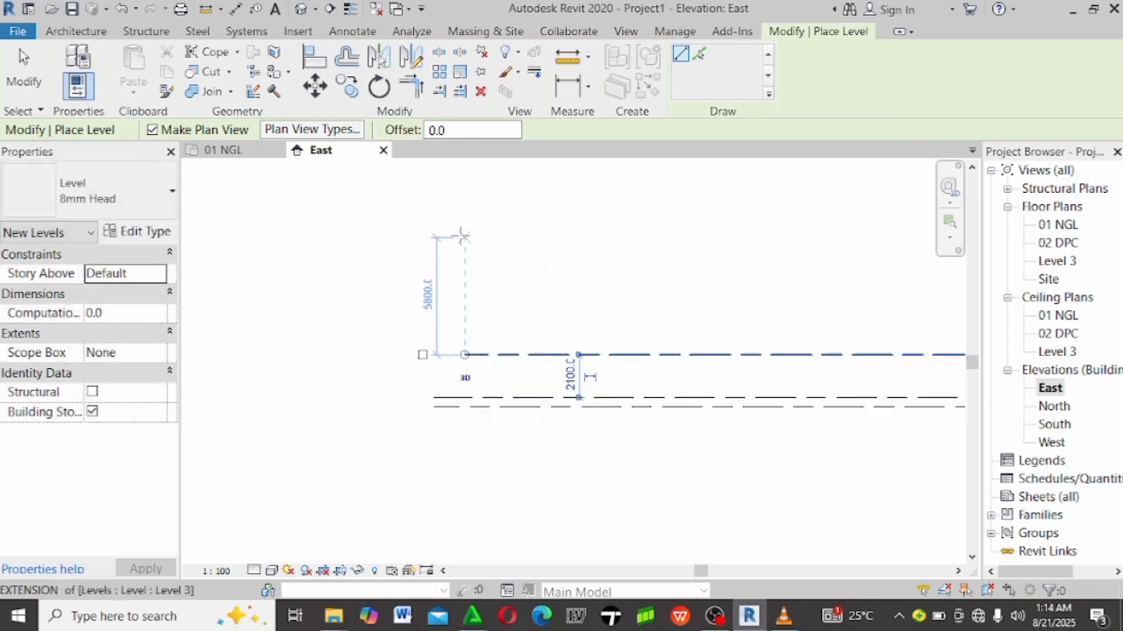
type("3000")
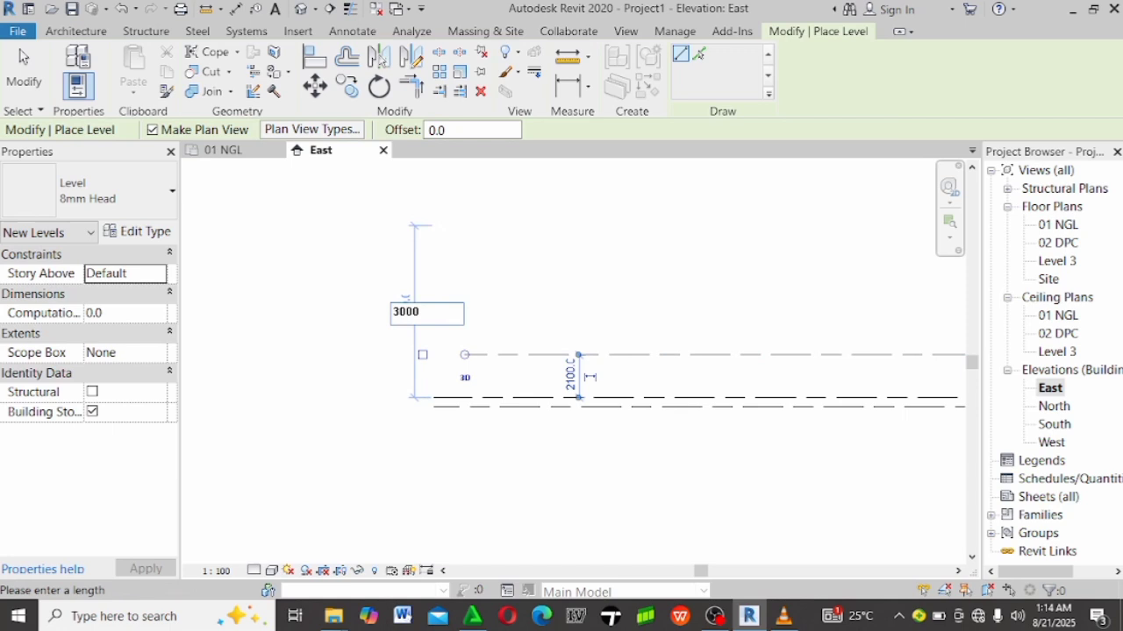
key("Return")
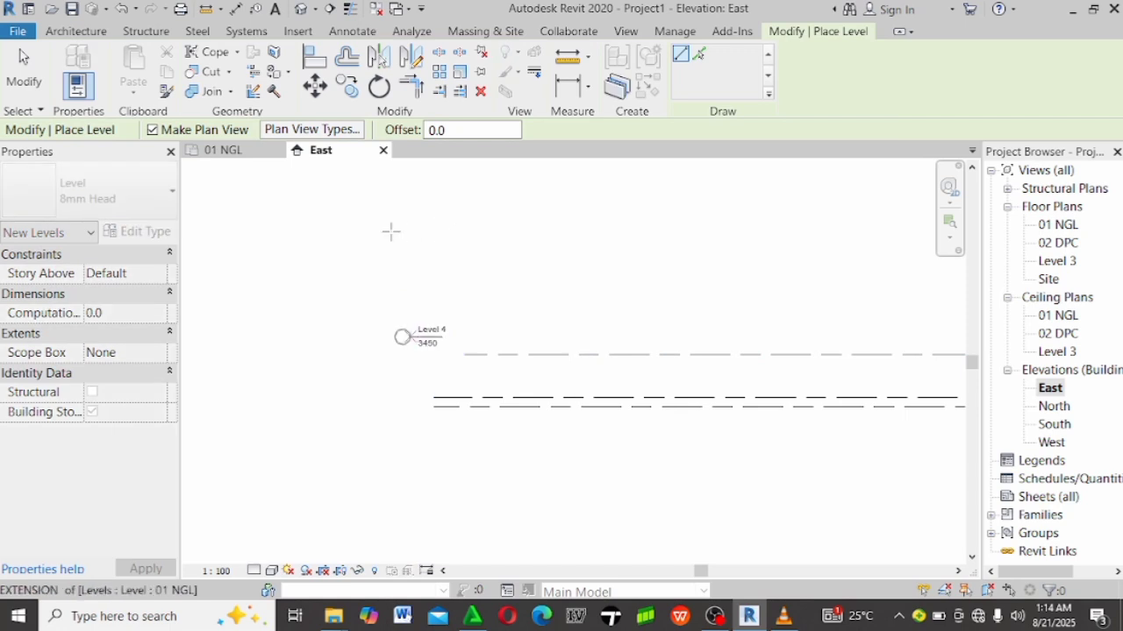
scroll(622, 281, "up", 3)
scroll(768, 289, "up", 1)
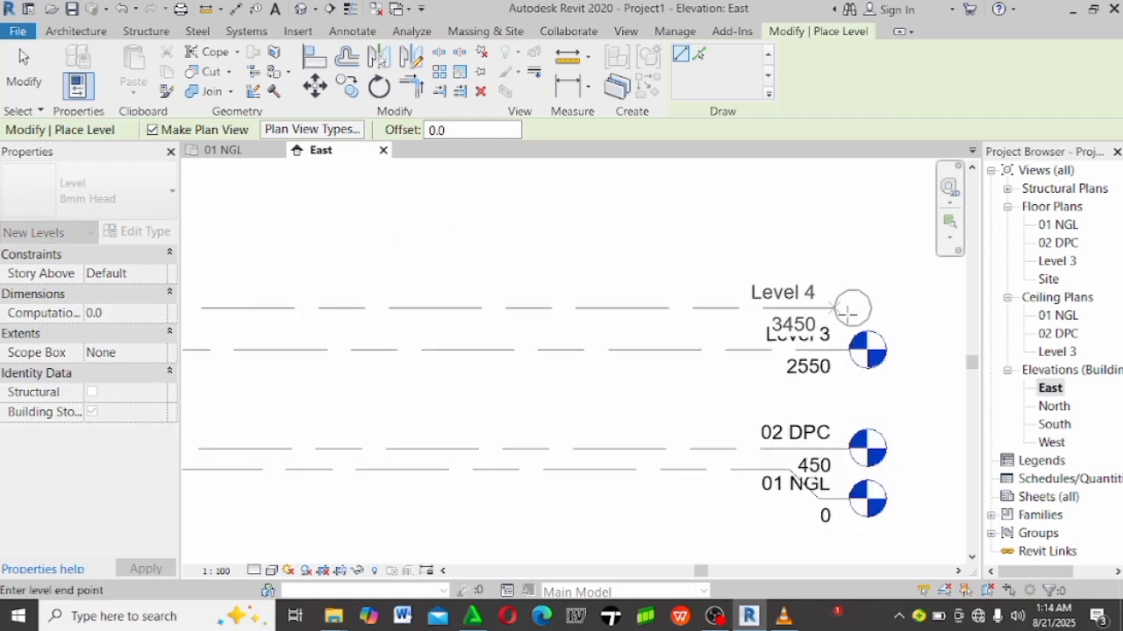
left_click(848, 307)
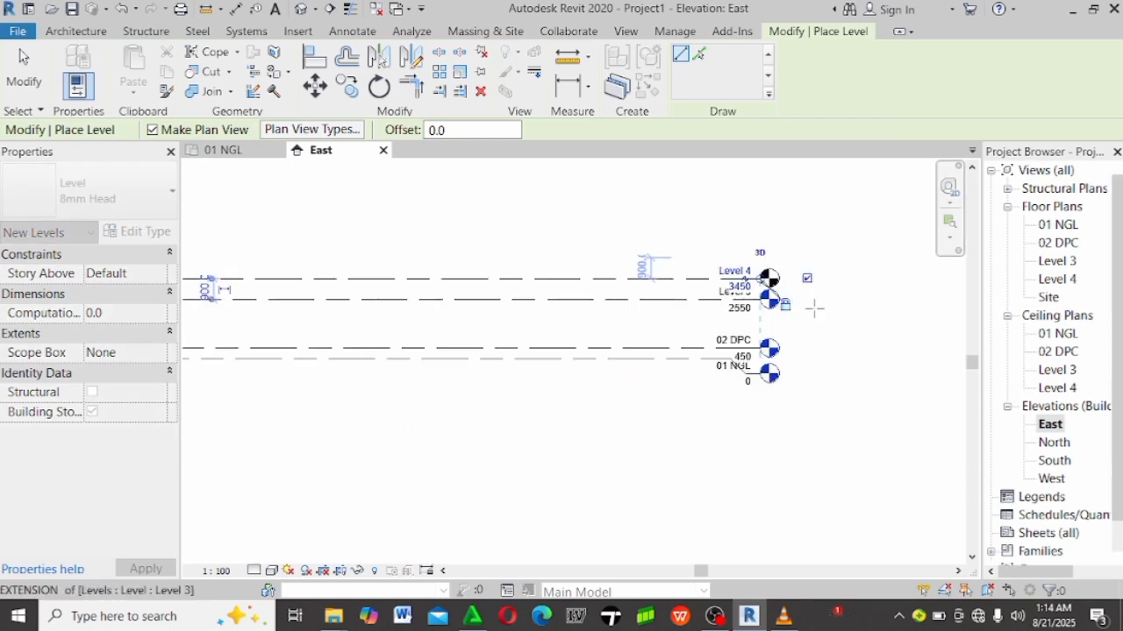
scroll(739, 301, "up", 4)
key("Escape")
key("Escape")
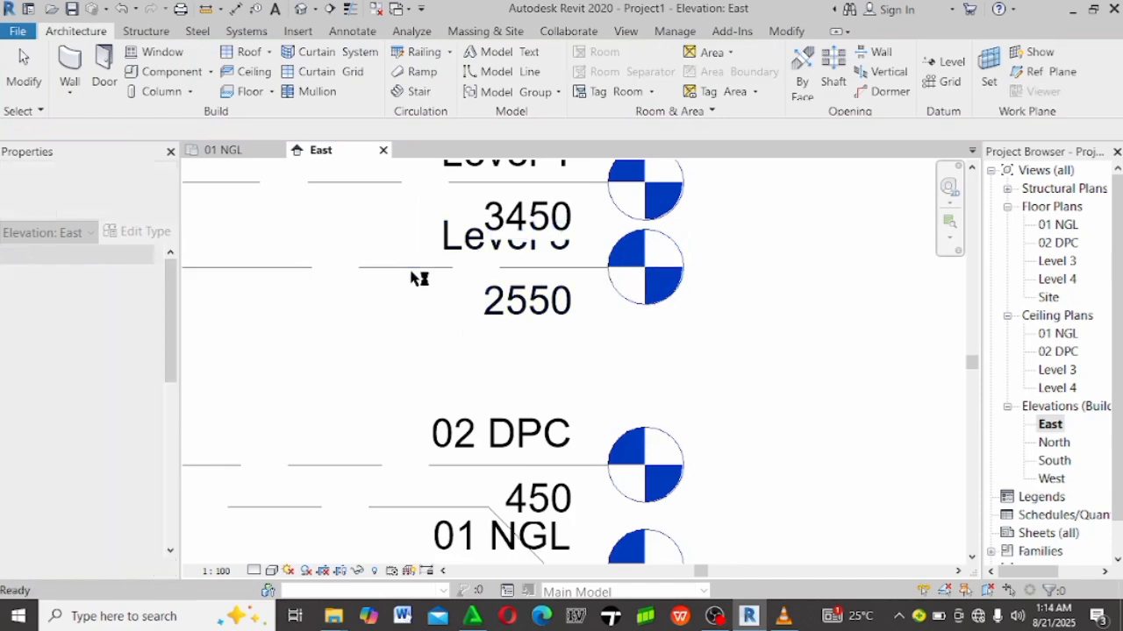
Add an elbow to the Level 3 line beside its level head and rename the level as 03 LINTEL.
left_click(412, 268)
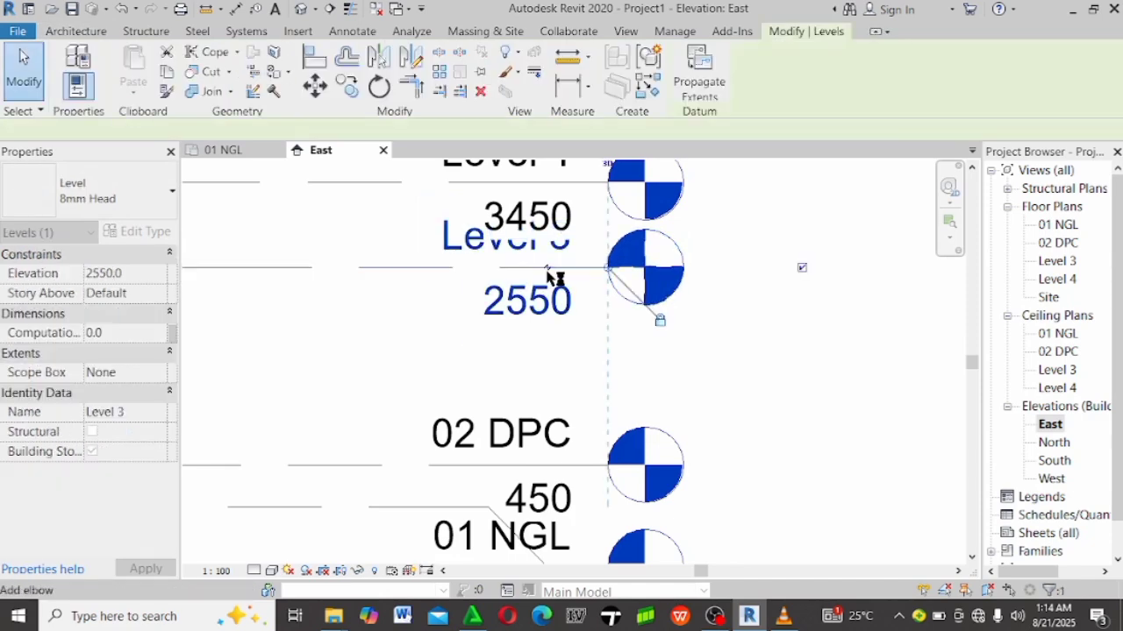
left_click(549, 268)
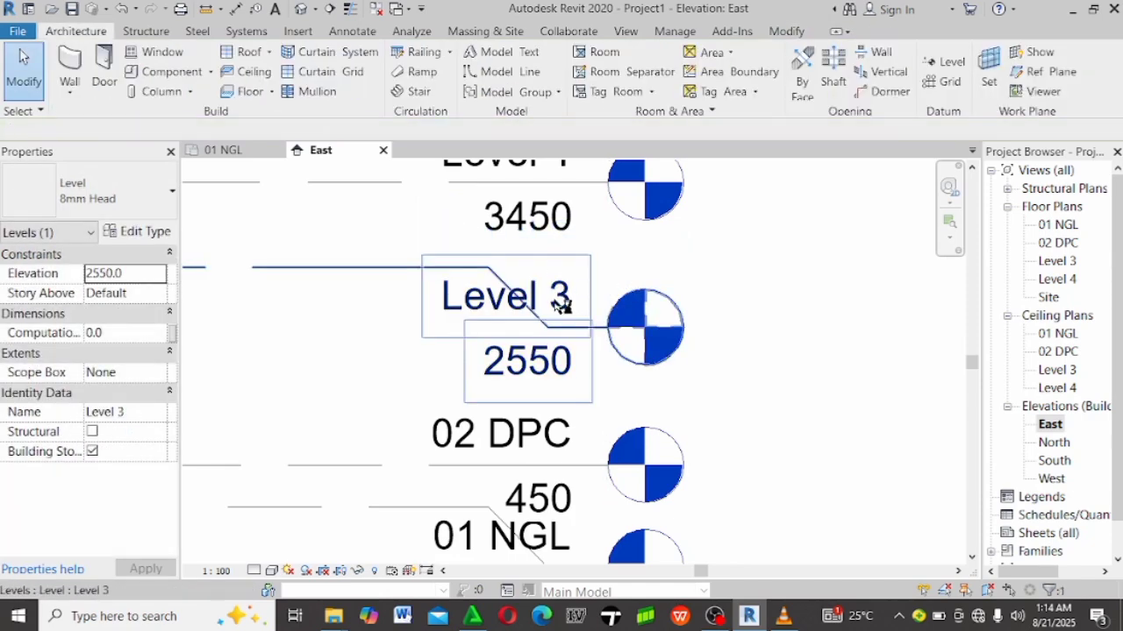
double_click(554, 303)
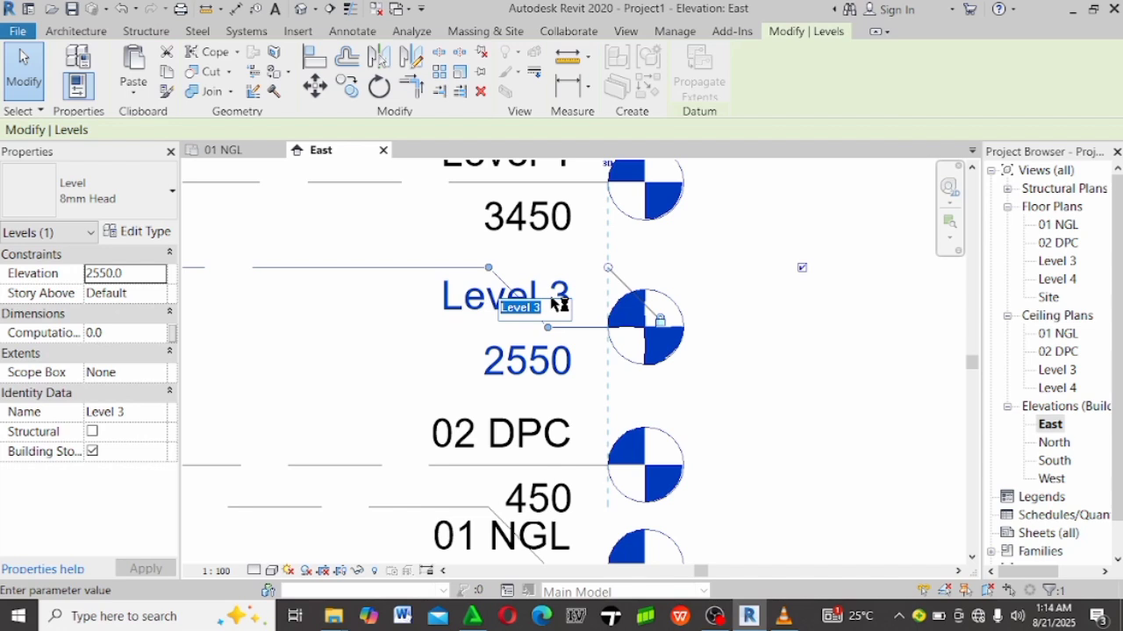
type("0")
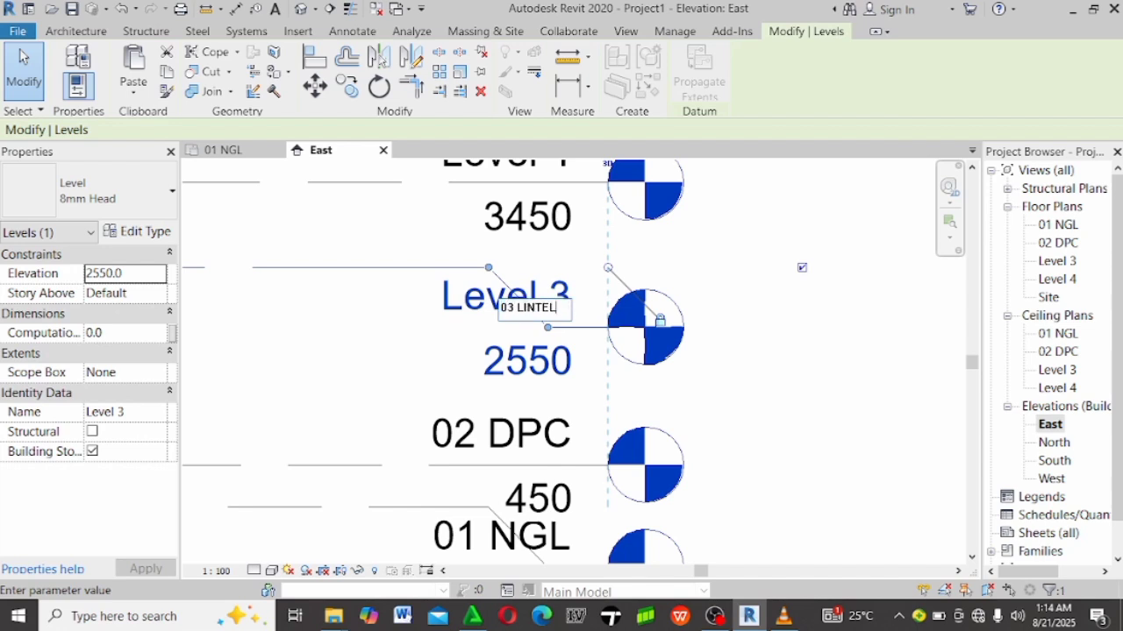
type("3 LINTEL")
key("Return")
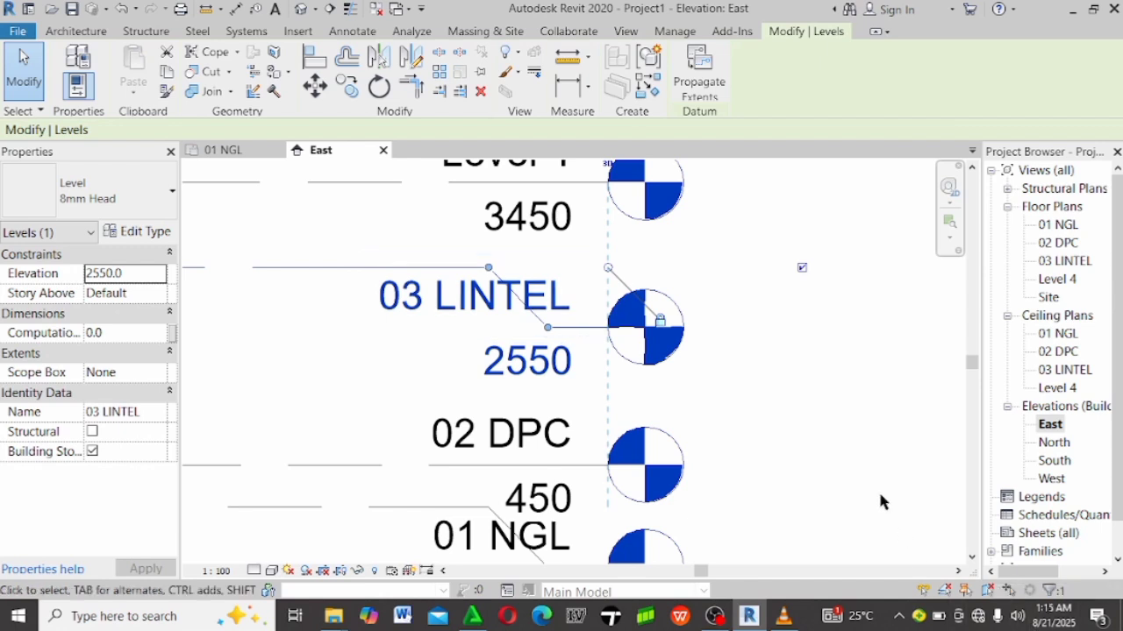
Rename Level 4 as 04 ROOF LEVEL.
scroll(878, 489, "down", 2)
scroll(702, 361, "up", 2)
left_click(689, 275)
left_click(689, 276)
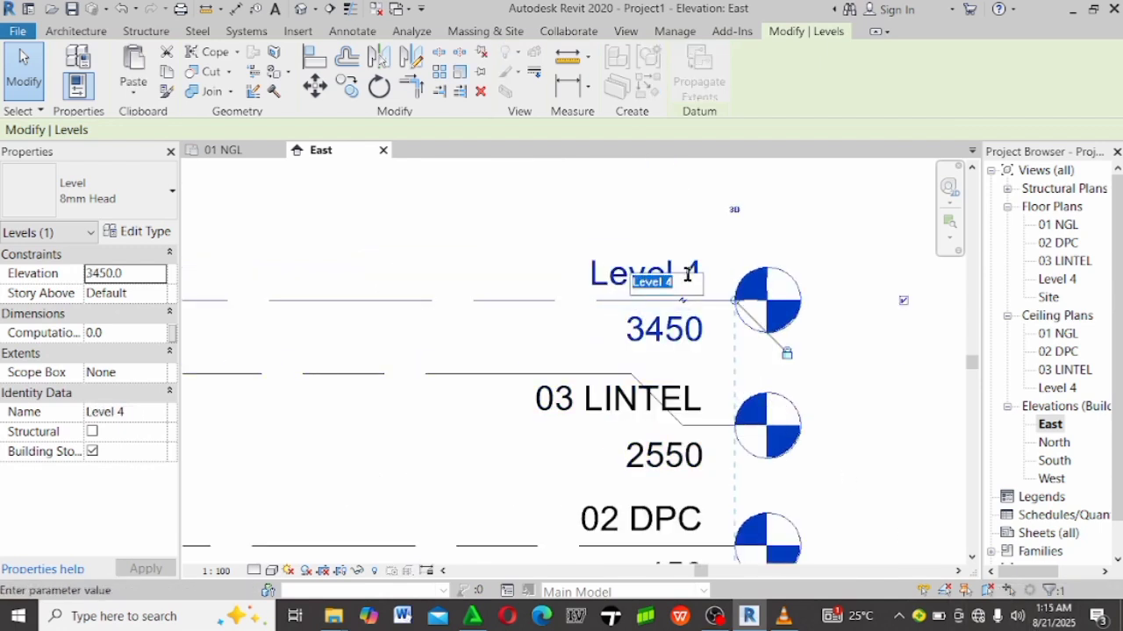
type("04 ROOF")
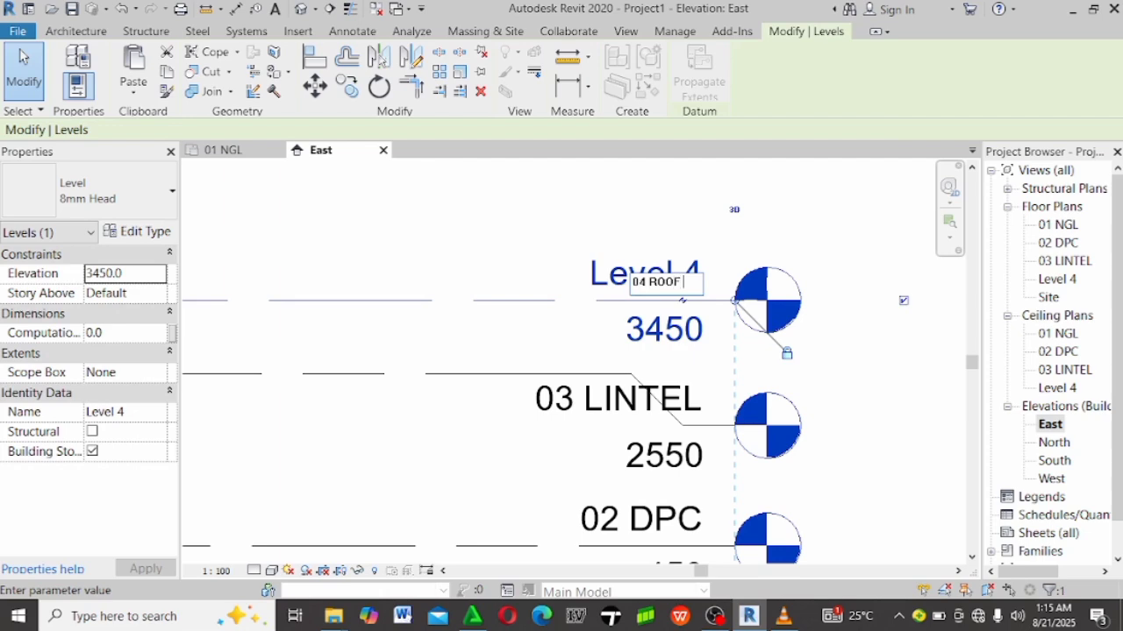
type(" LEVEL")
key("Return")
left_click(722, 249)
scroll(689, 221, "down", 2)
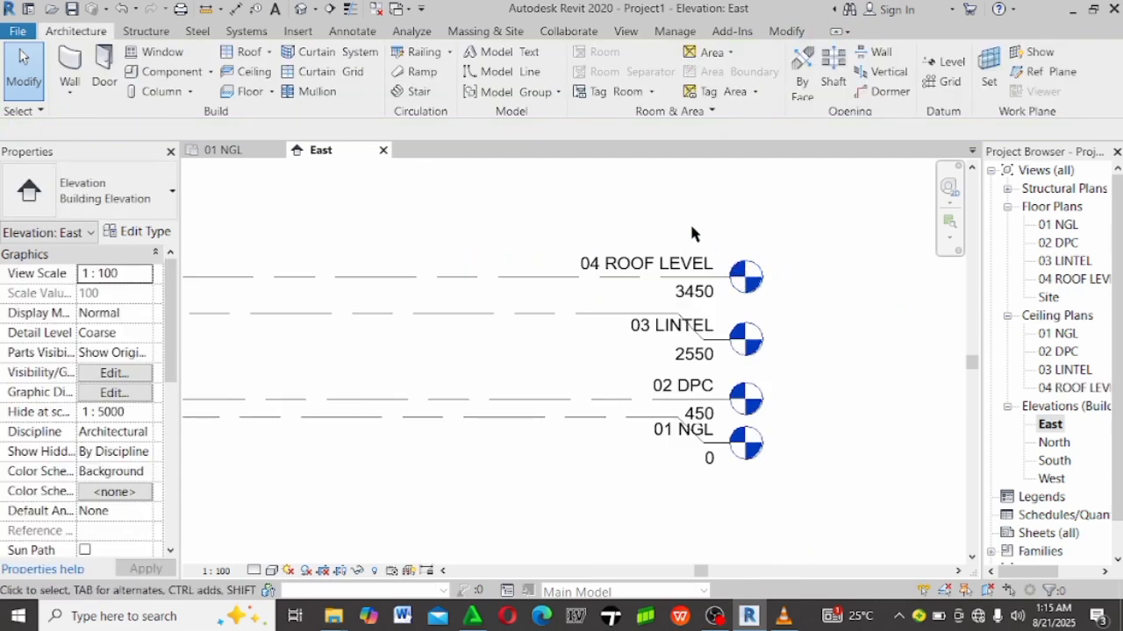
scroll(708, 229, "up", 2)
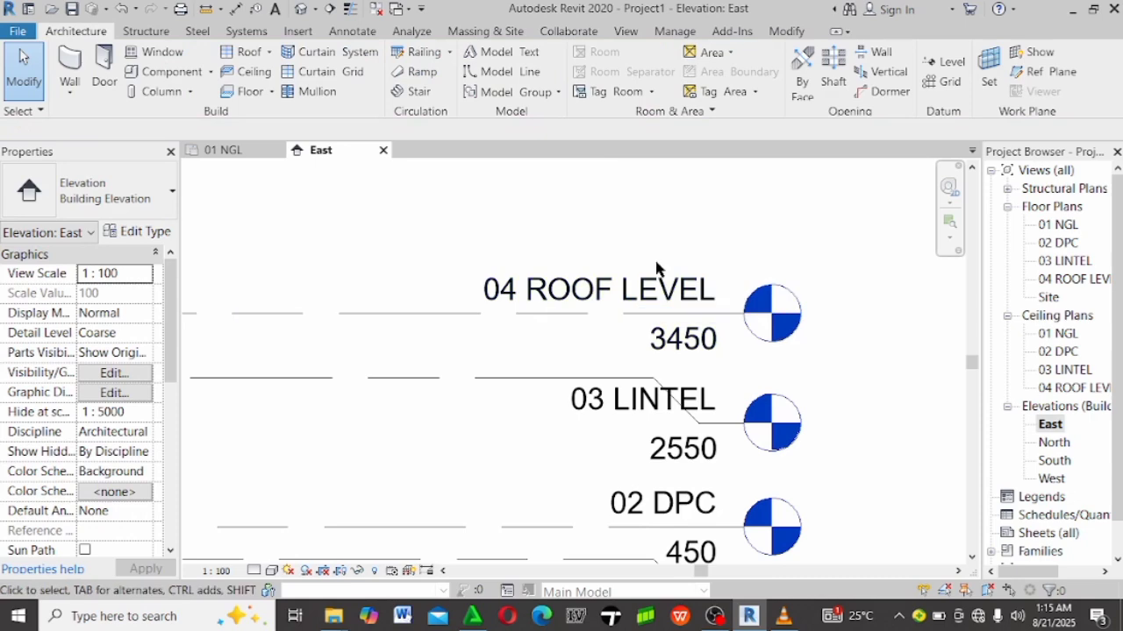
scroll(748, 290, "down", 3)
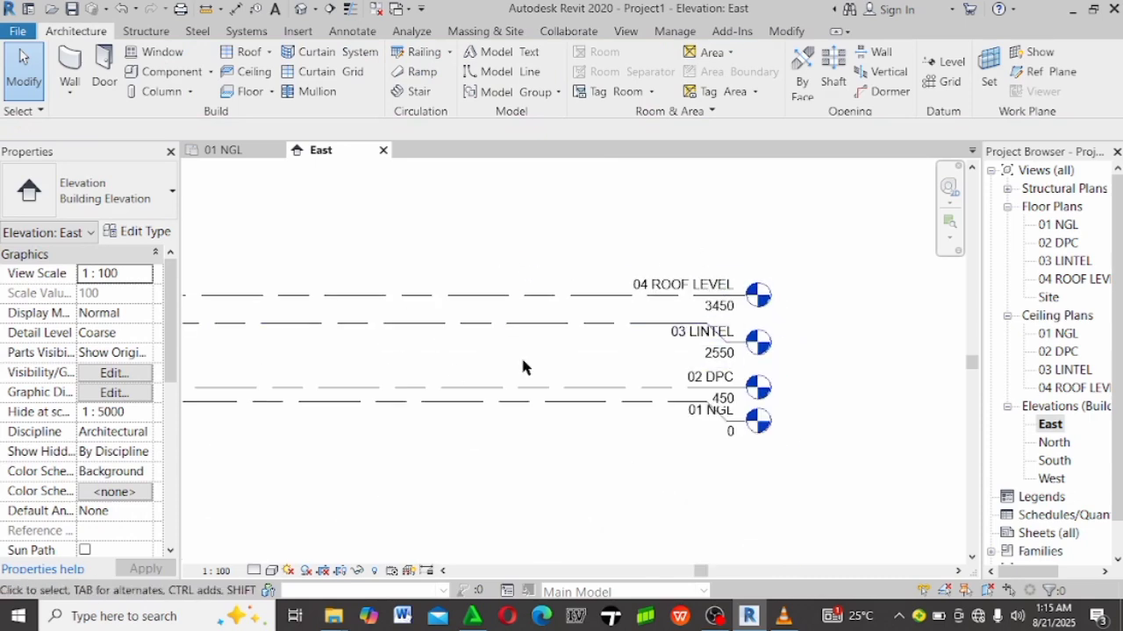
scroll(253, 296, "up", 4)
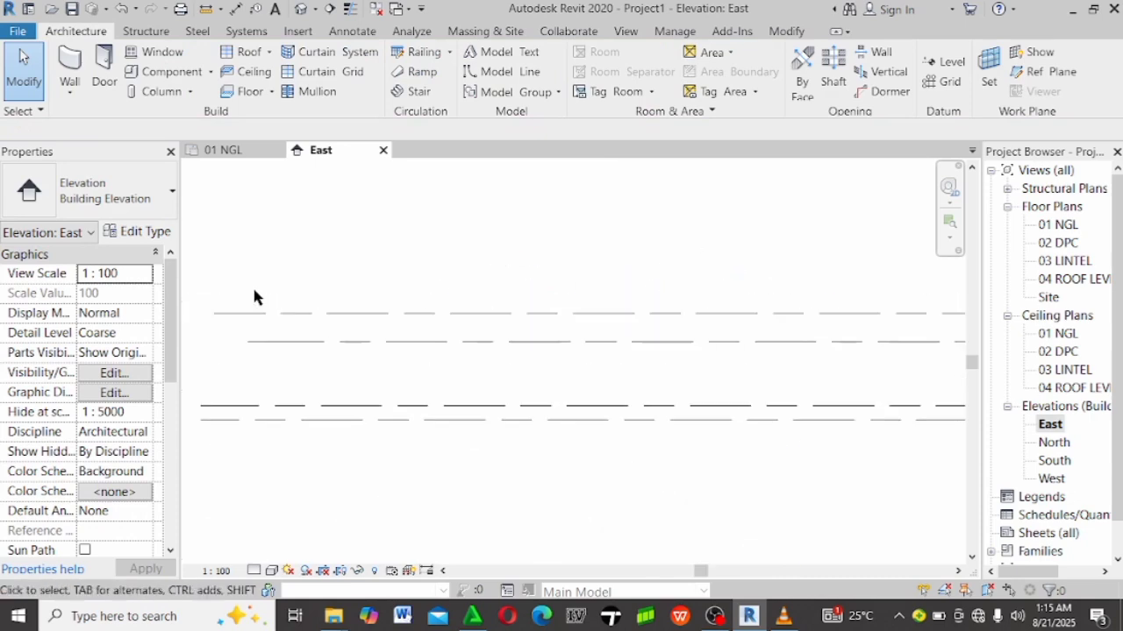
left_click(246, 327)
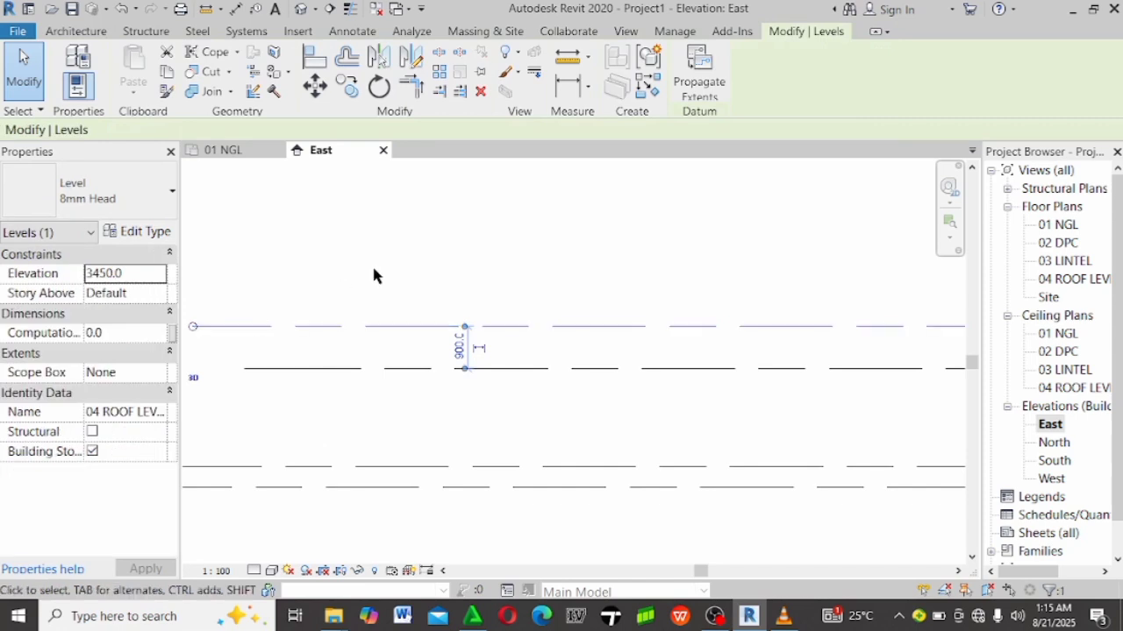
key("c")
key("s")
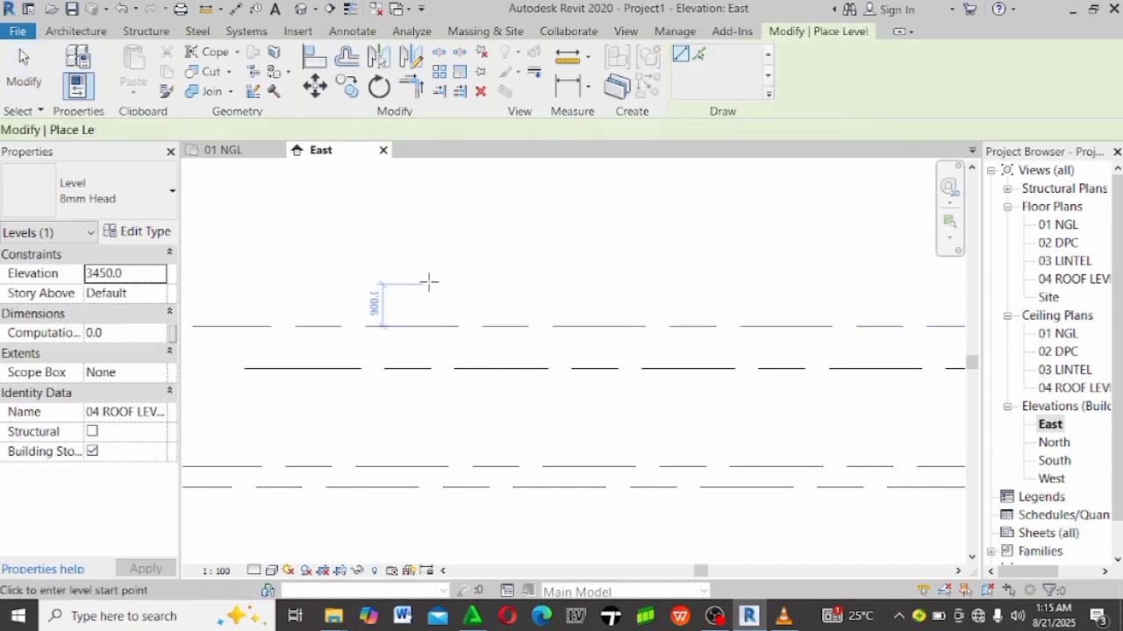
scroll(550, 286, "down", 2)
scroll(362, 252, "up", 2)
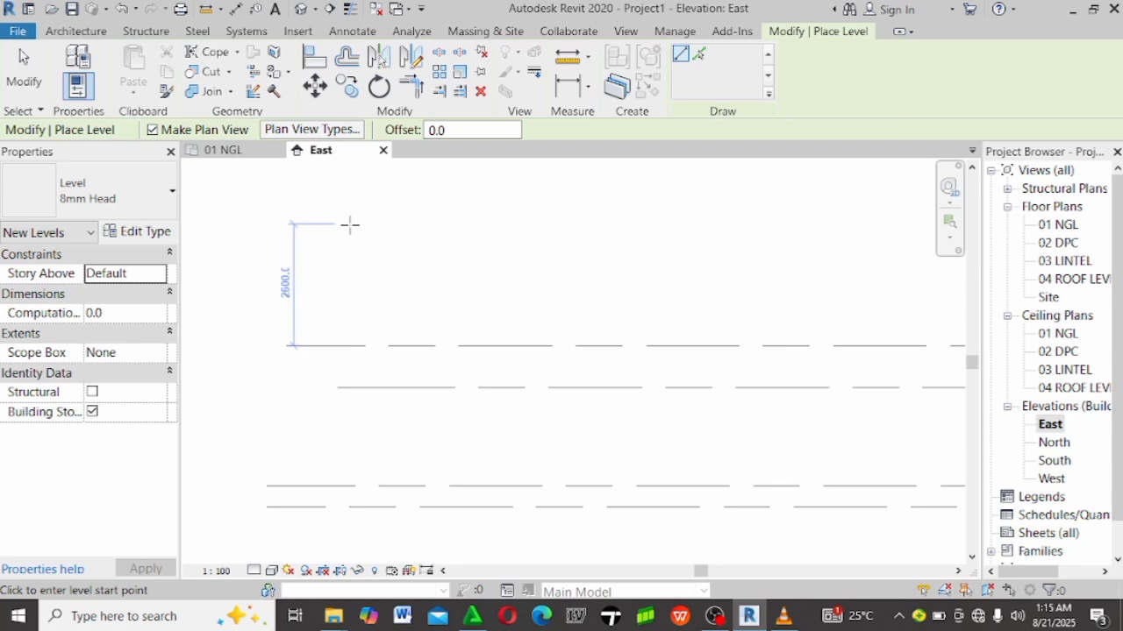
key("Escape")
key("Escape")
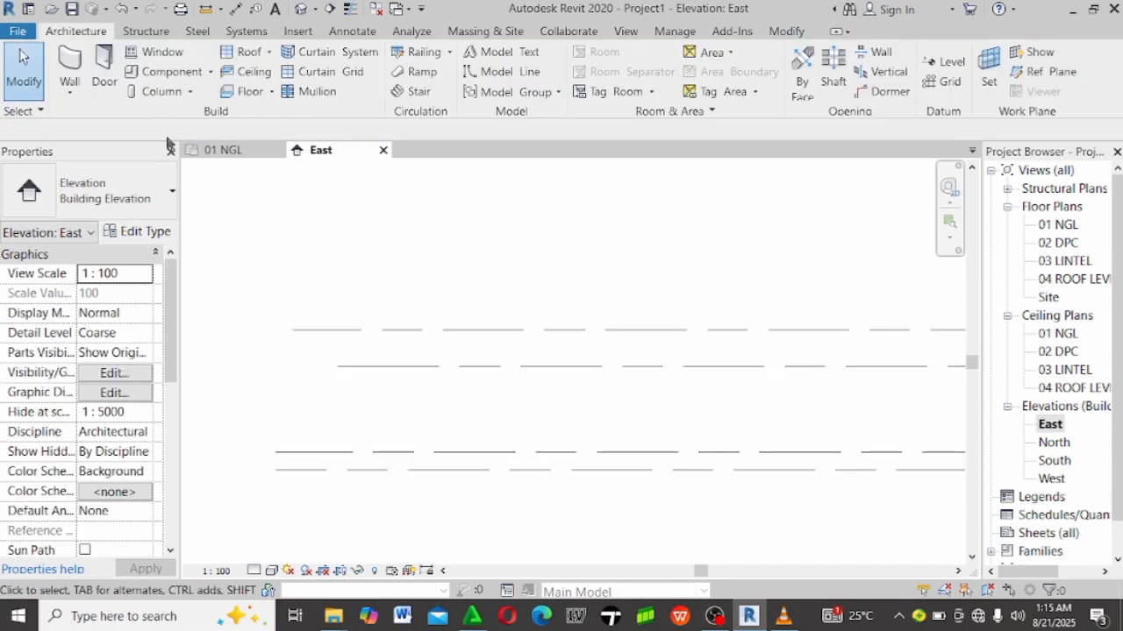
scroll(270, 325, "down", 3)
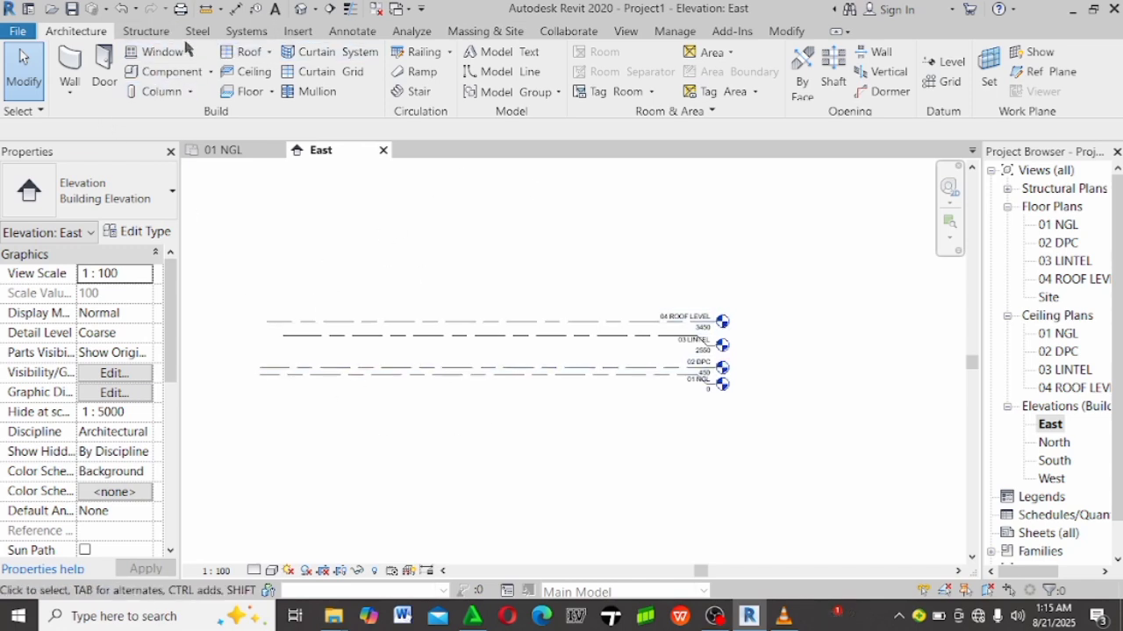
left_click(298, 32)
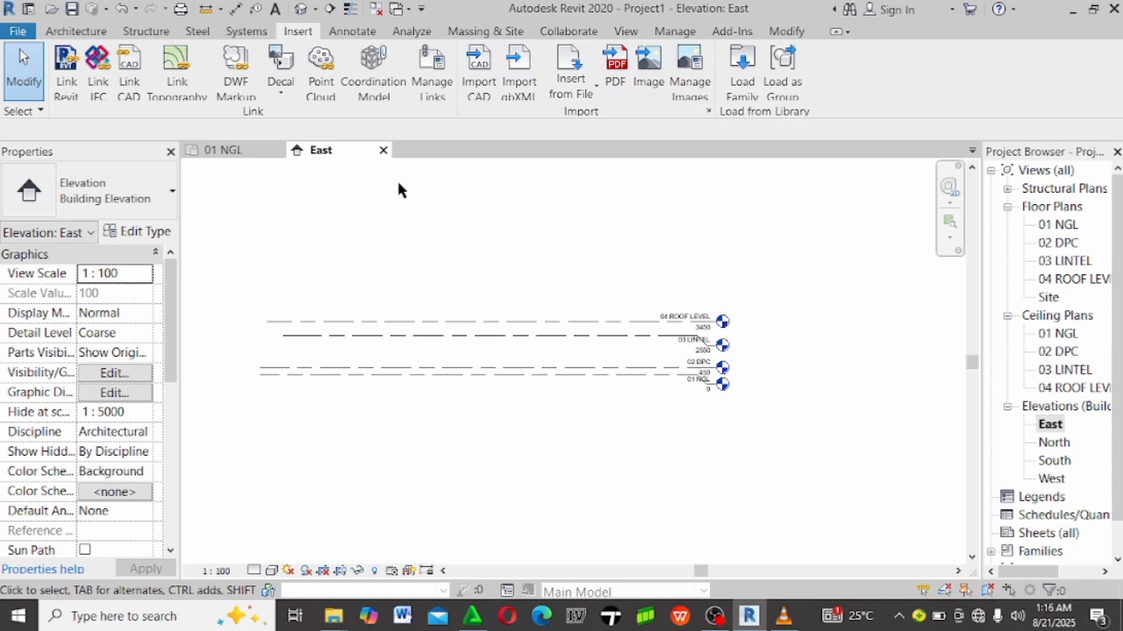
left_click(349, 31)
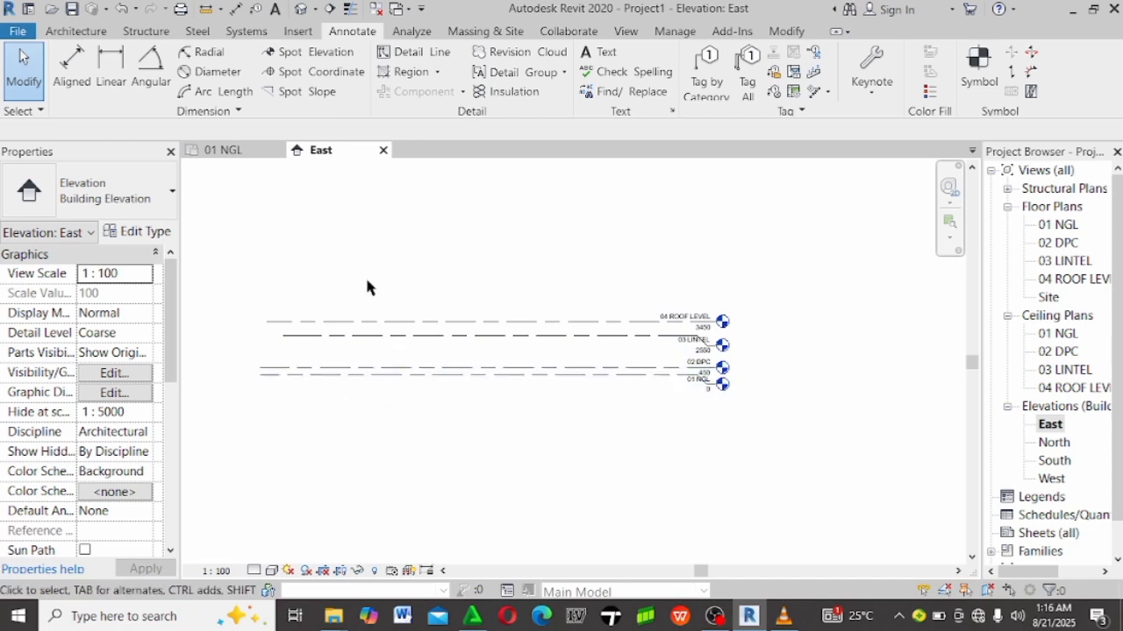
left_click(406, 39)
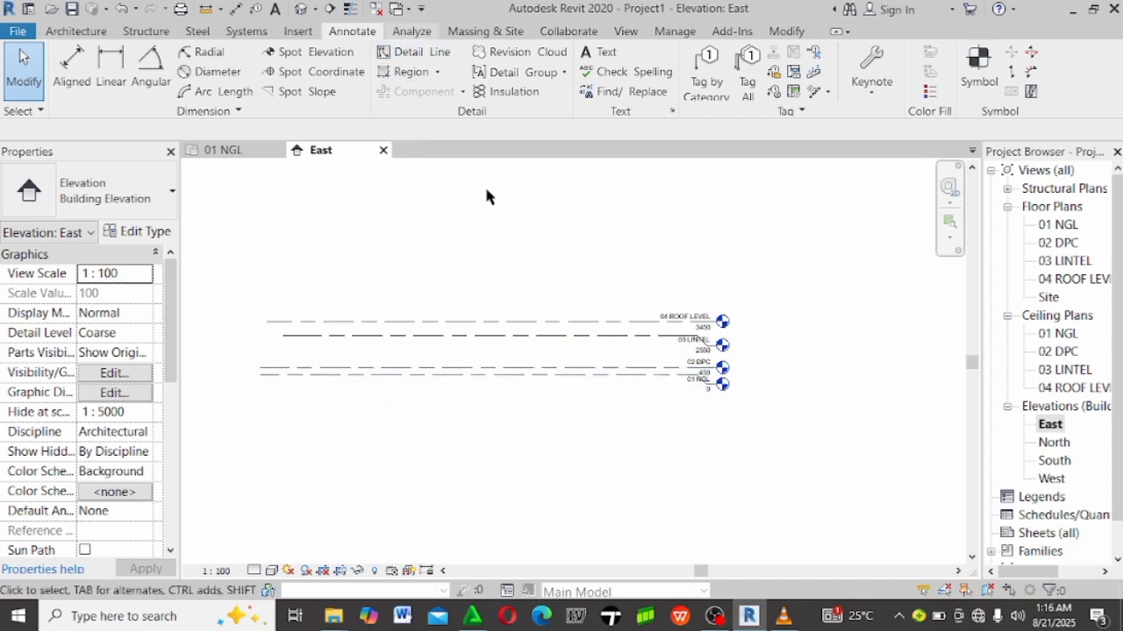
left_click(502, 34)
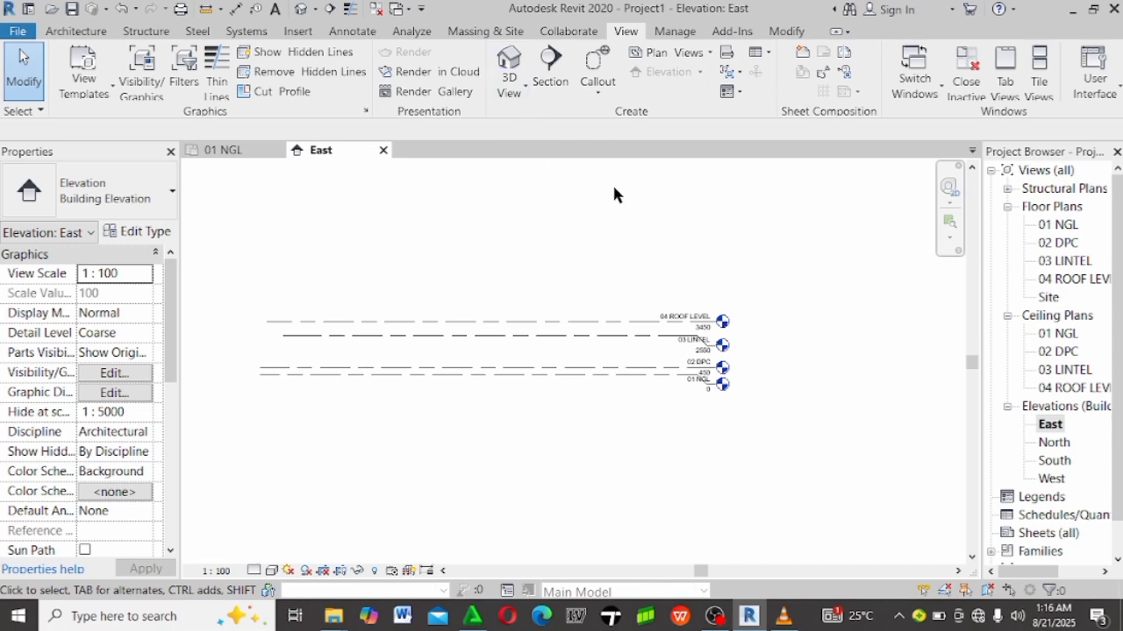
left_click(674, 30)
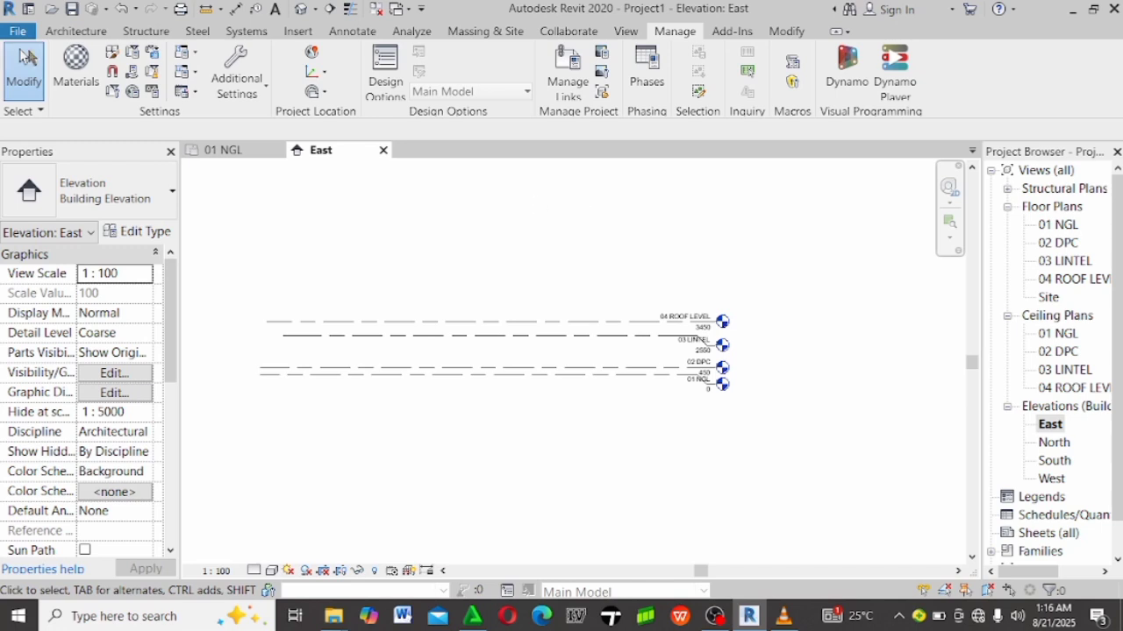
Duplicate the Default material in the project's materials and name the copy GISWIM WALL.
left_click(73, 84)
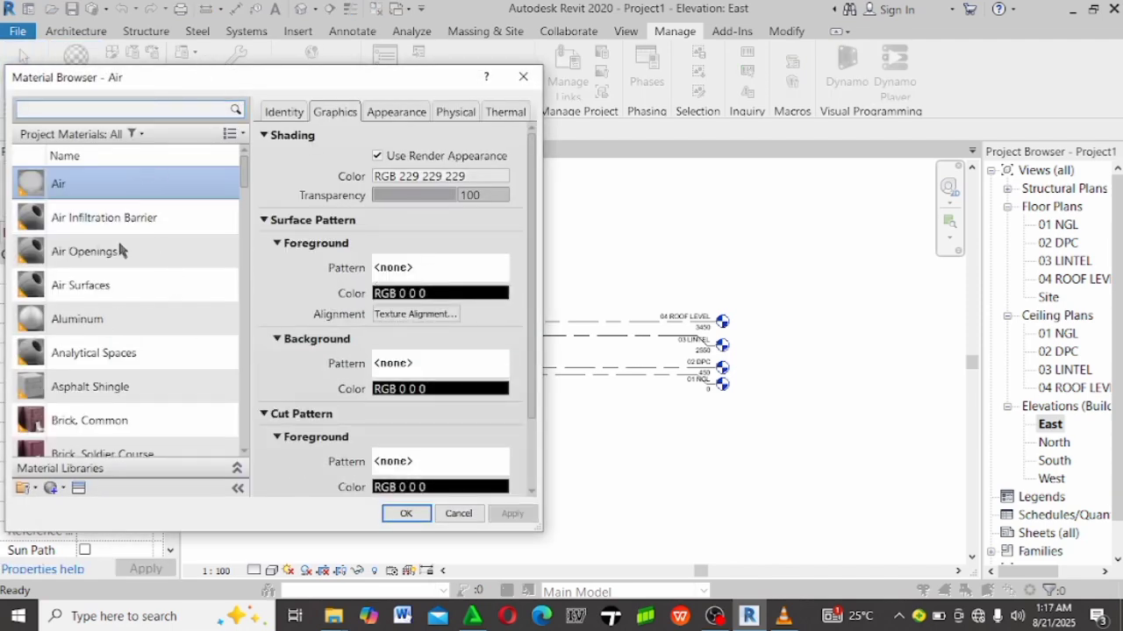
scroll(114, 386, "down", 5)
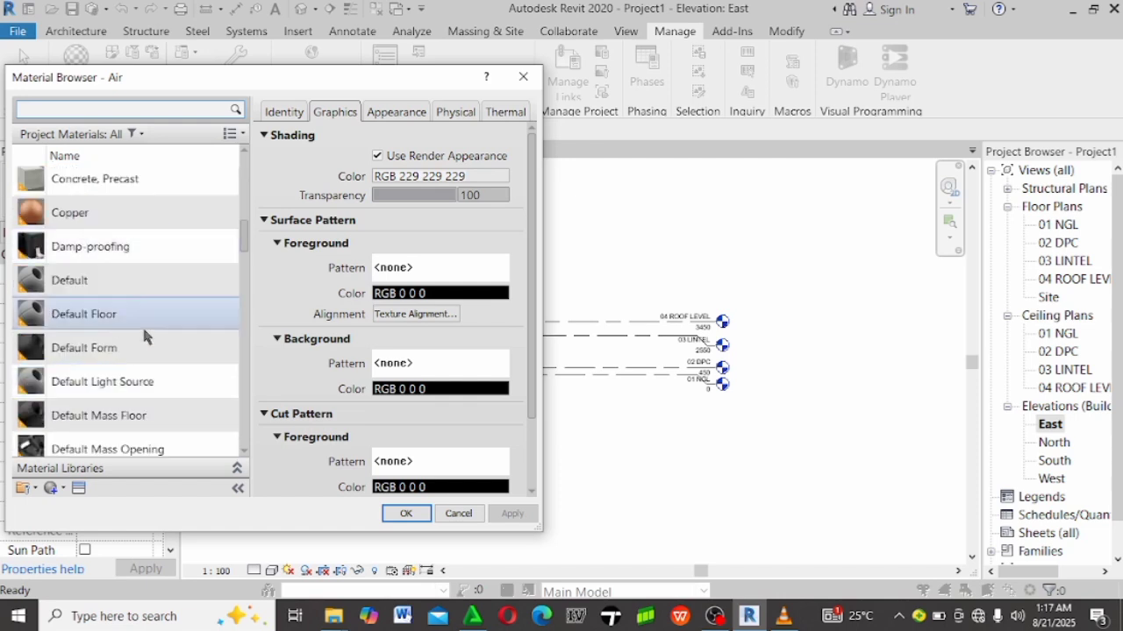
left_click(75, 282)
right_click(77, 284)
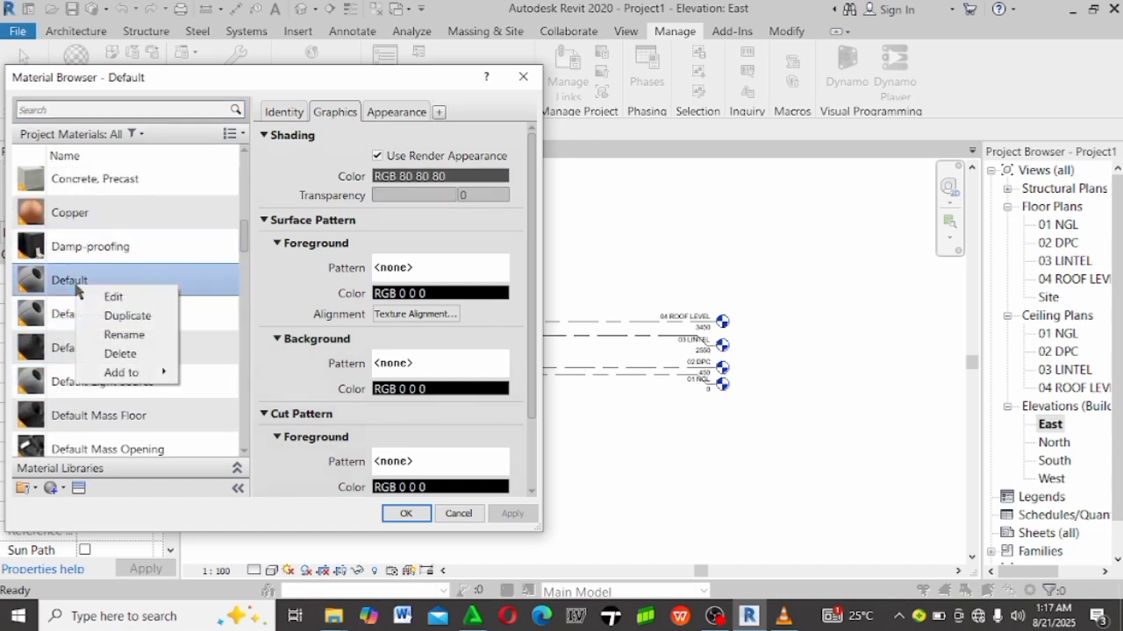
left_click(131, 317)
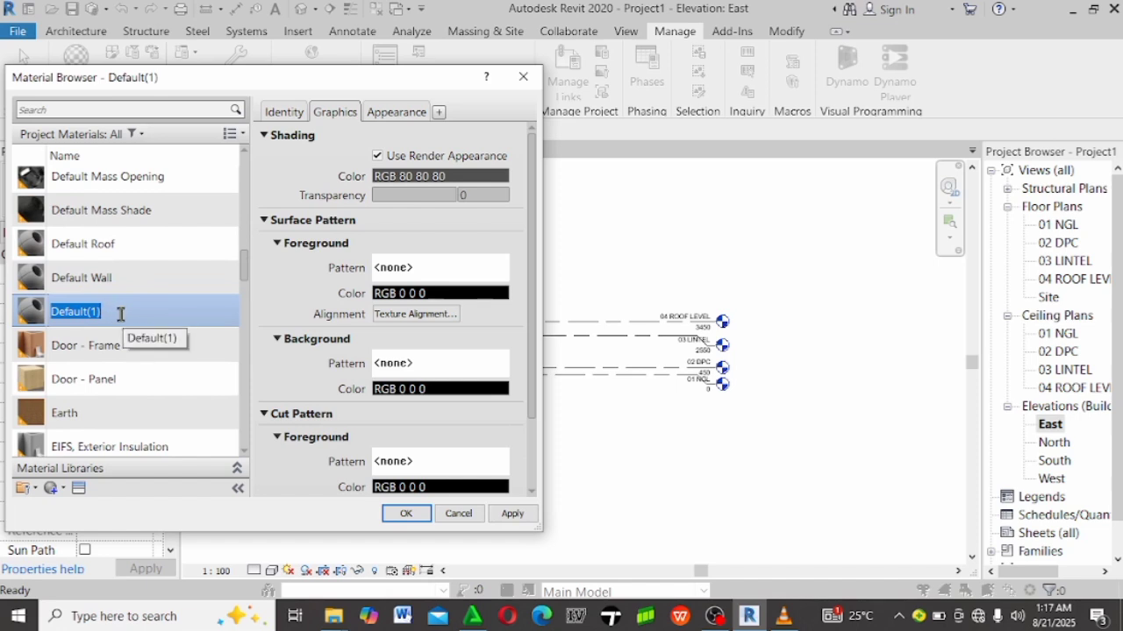
type("GISWIM WALL")
key("Return")
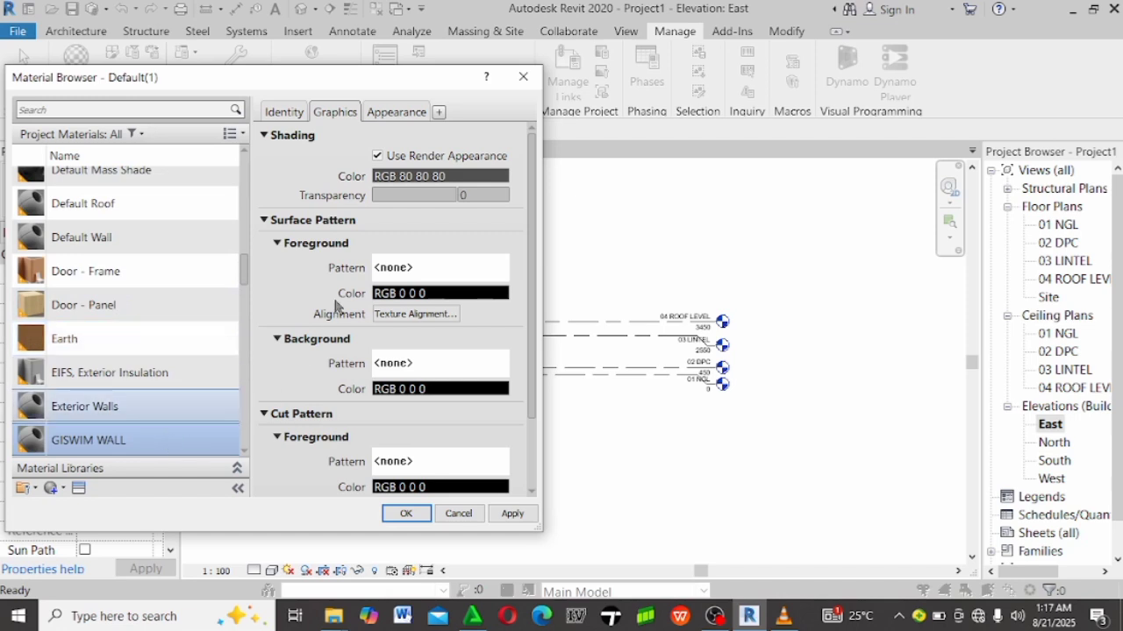
Replace the GISWIM WALL material's appearance asset with Paint from the Appearance Library's Paint category, and apply the change.
left_click(412, 115)
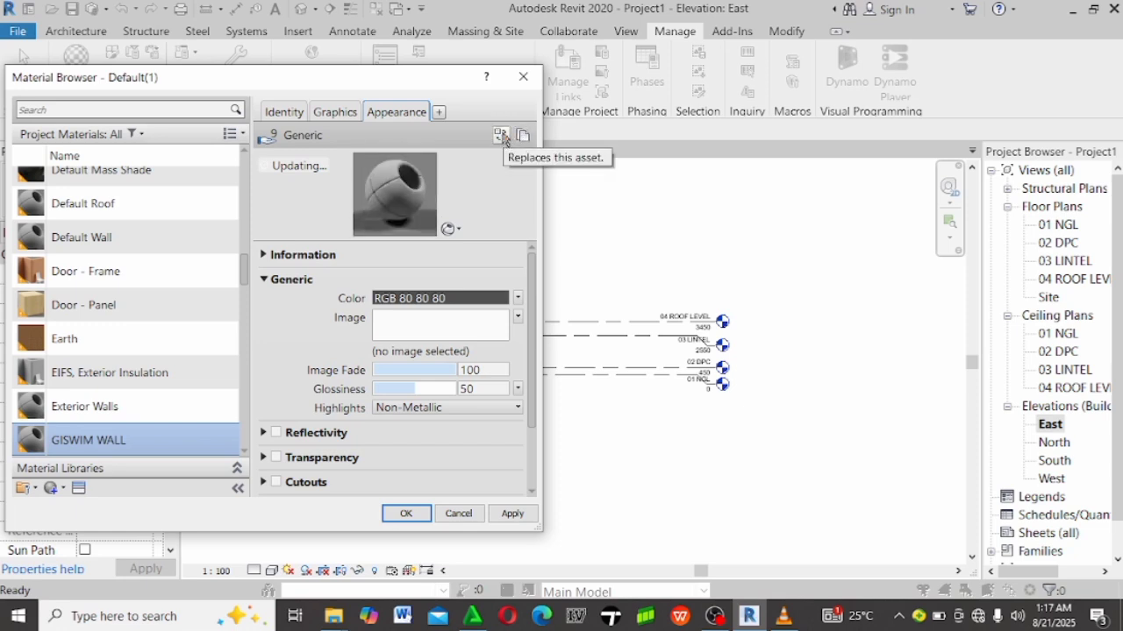
left_click(502, 136)
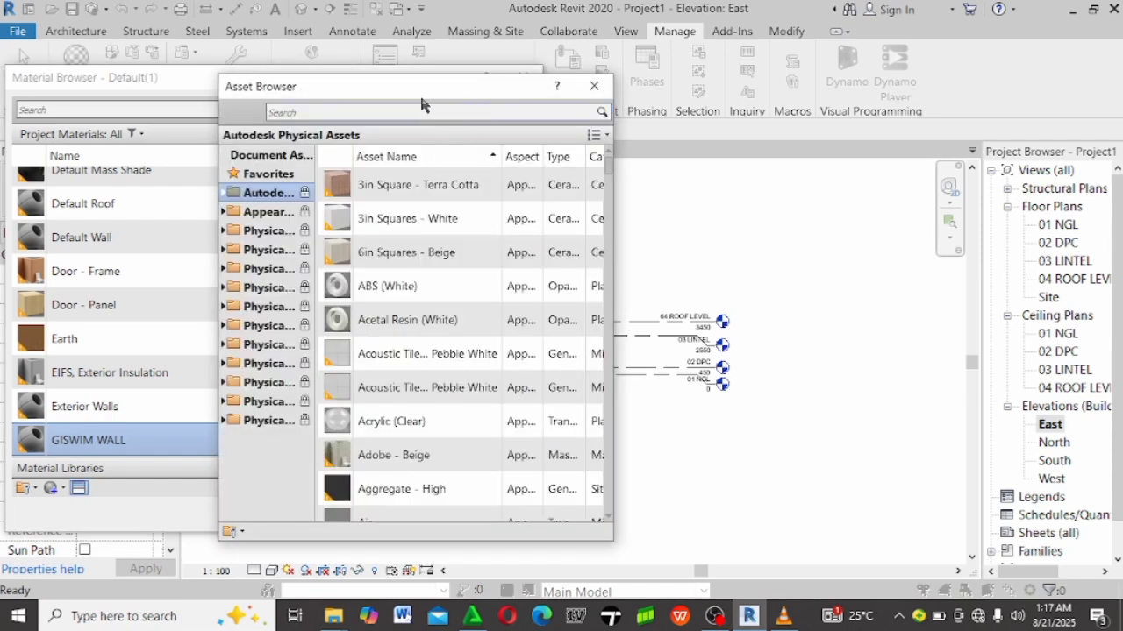
left_click_drag(420, 99, 395, 86)
left_click(199, 199)
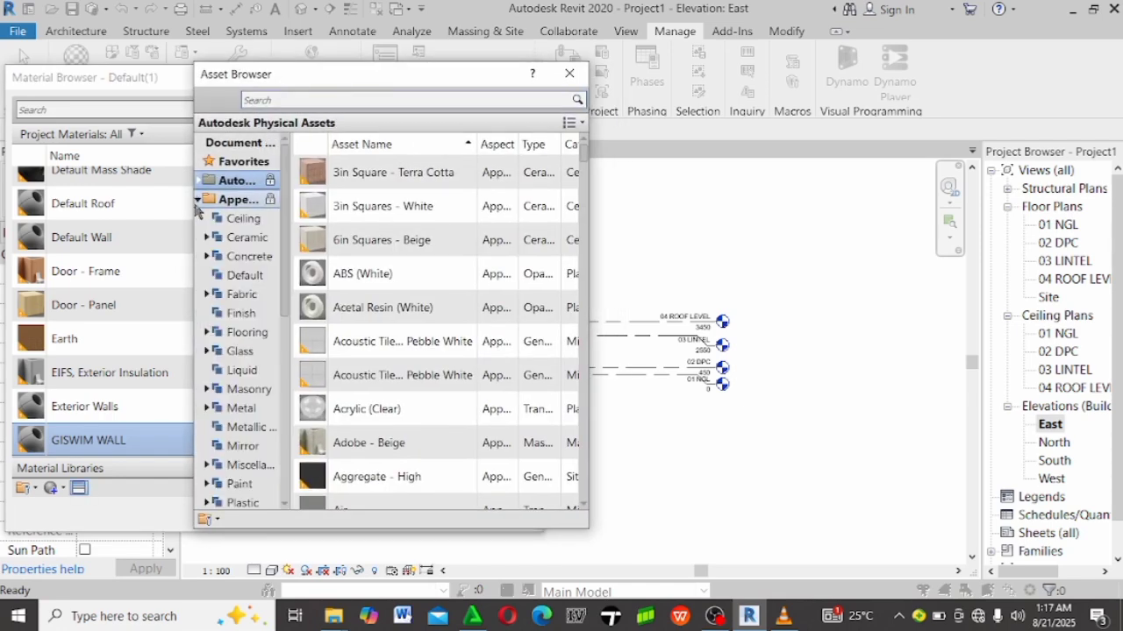
scroll(247, 351, "down", 3)
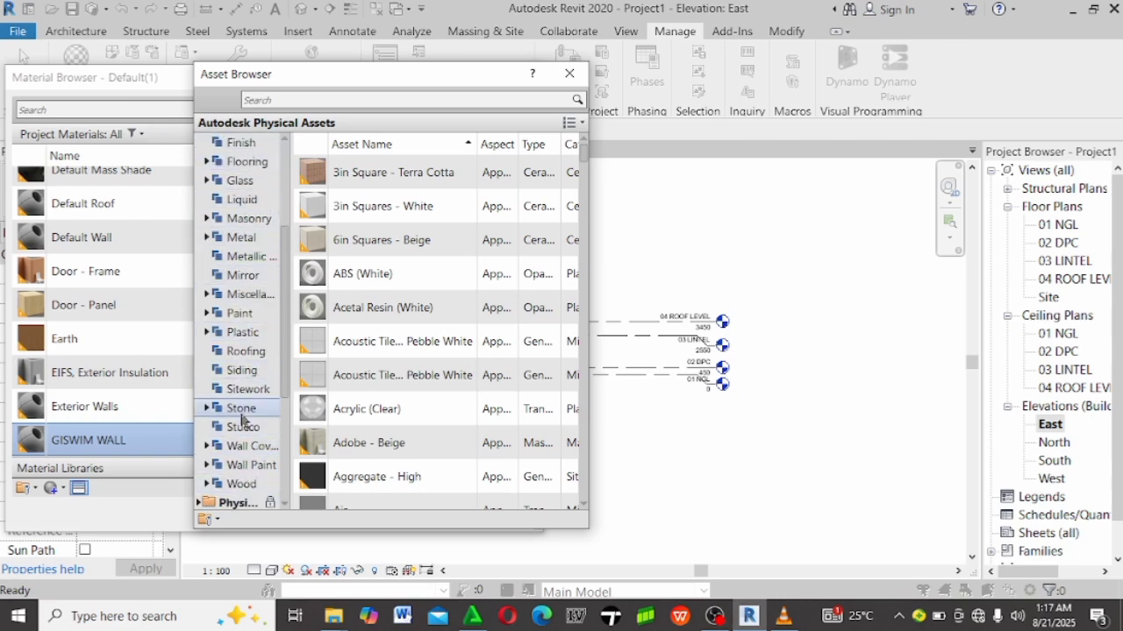
left_click(256, 316)
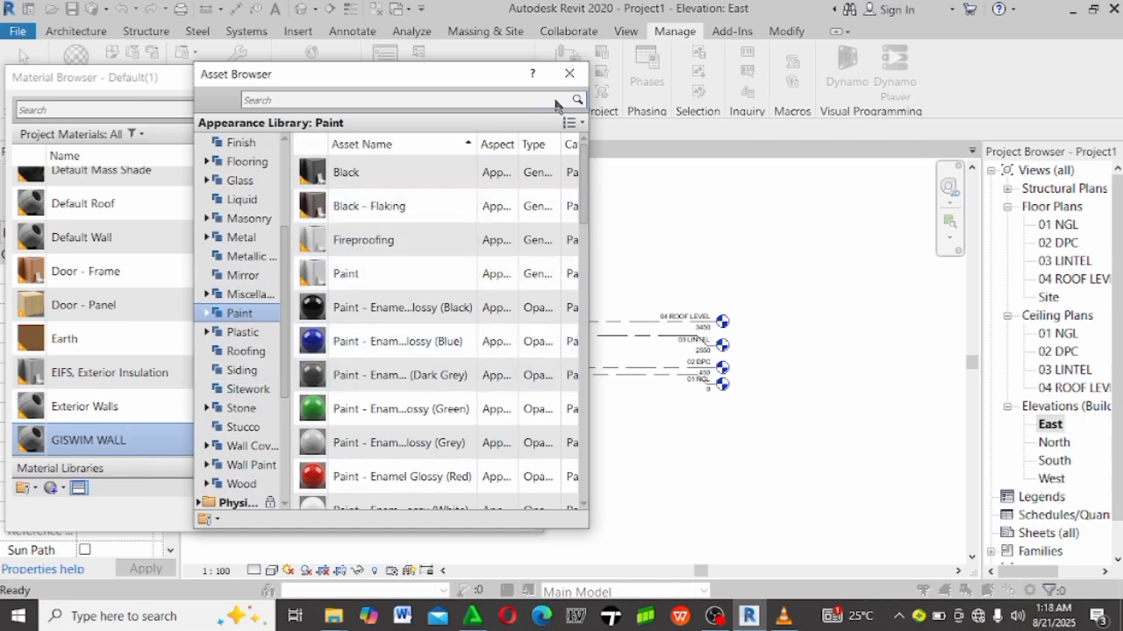
left_click(569, 74)
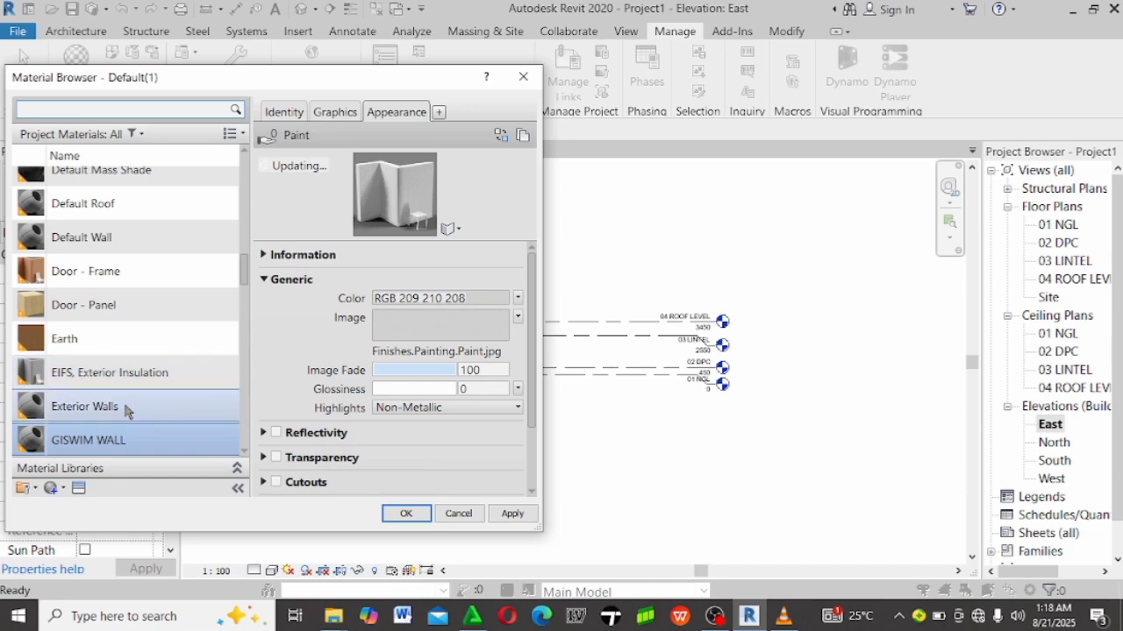
left_click(518, 516)
left_click(402, 513)
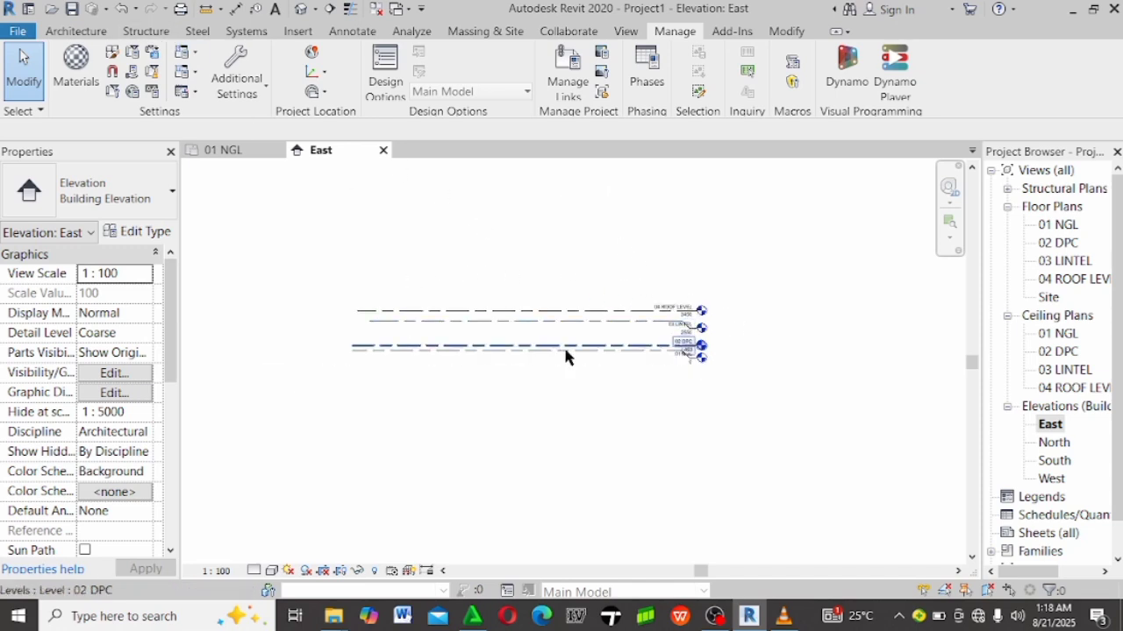
Look over the modification tools and examine the four level lines and their heads in the East elevation.
scroll(566, 347, "up", 2)
middle_click_drag(416, 350, 584, 324)
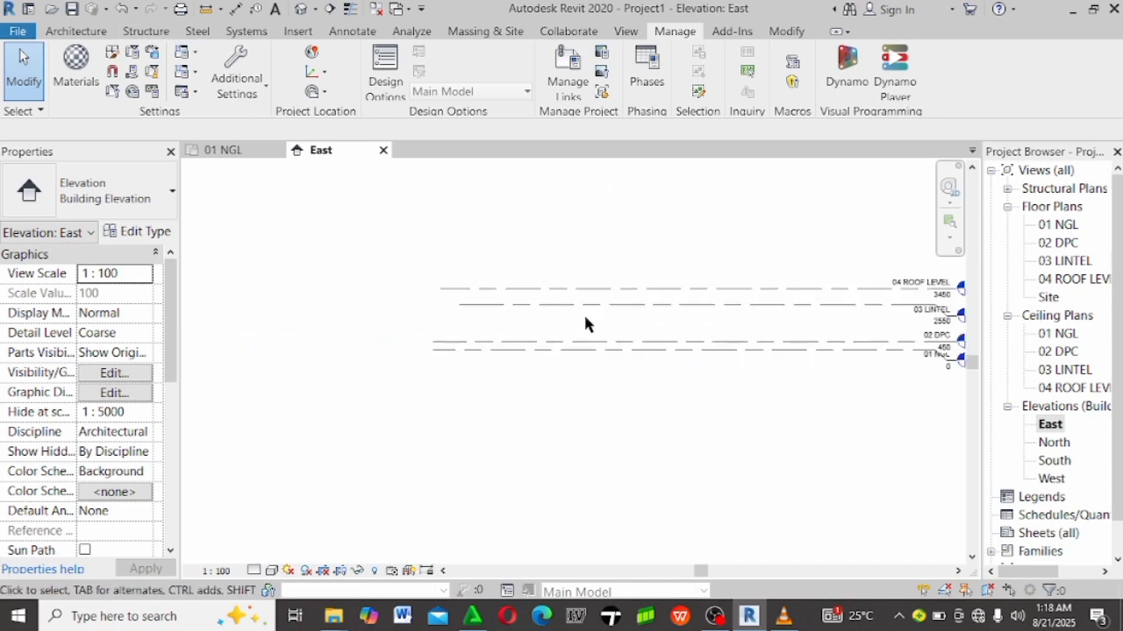
scroll(586, 329, "up", 3)
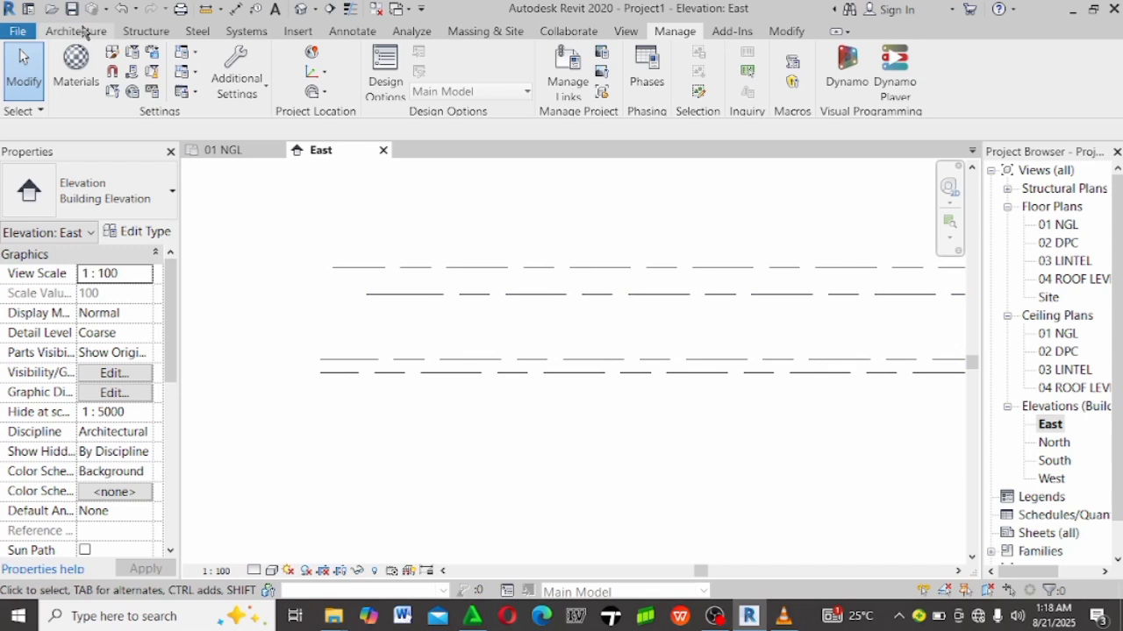
left_click(786, 31)
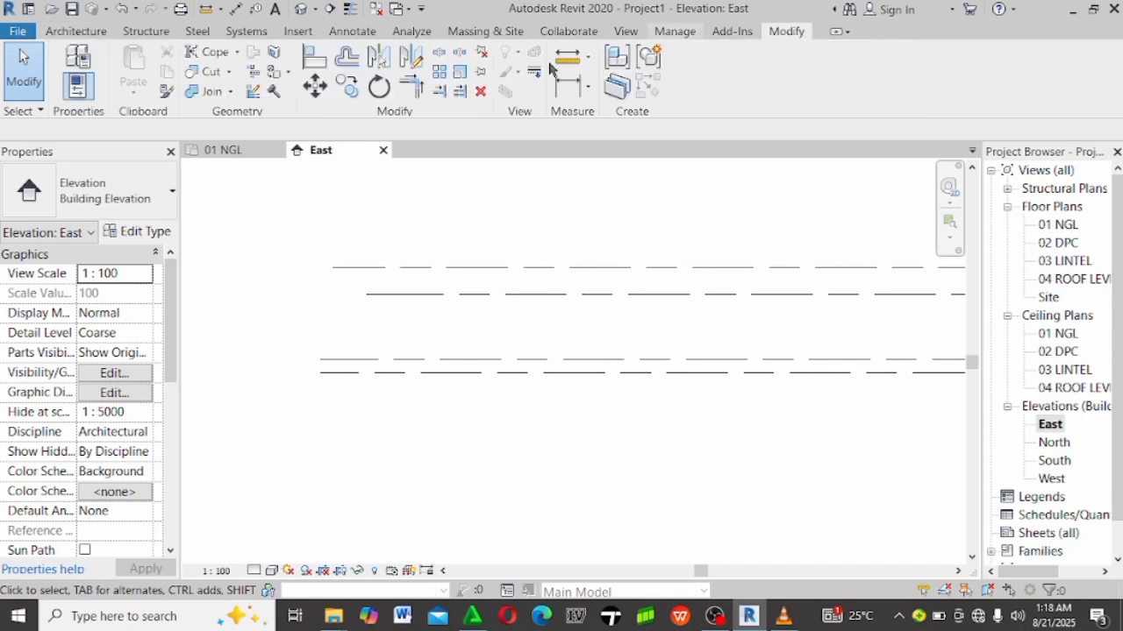
scroll(576, 268, "down", 2)
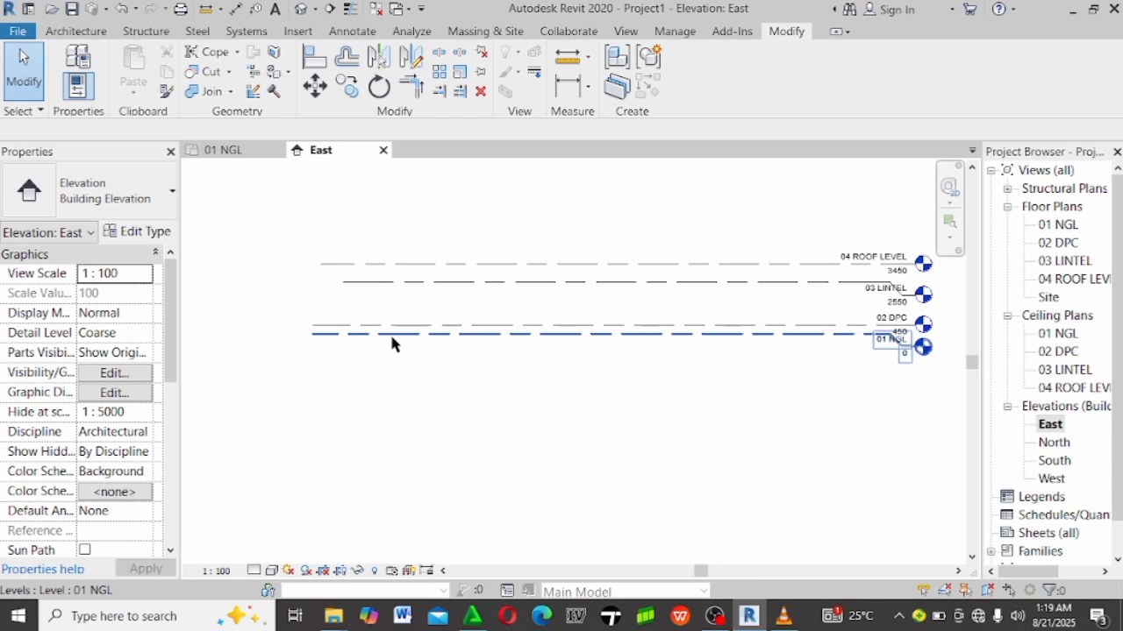
scroll(285, 373, "down", 2)
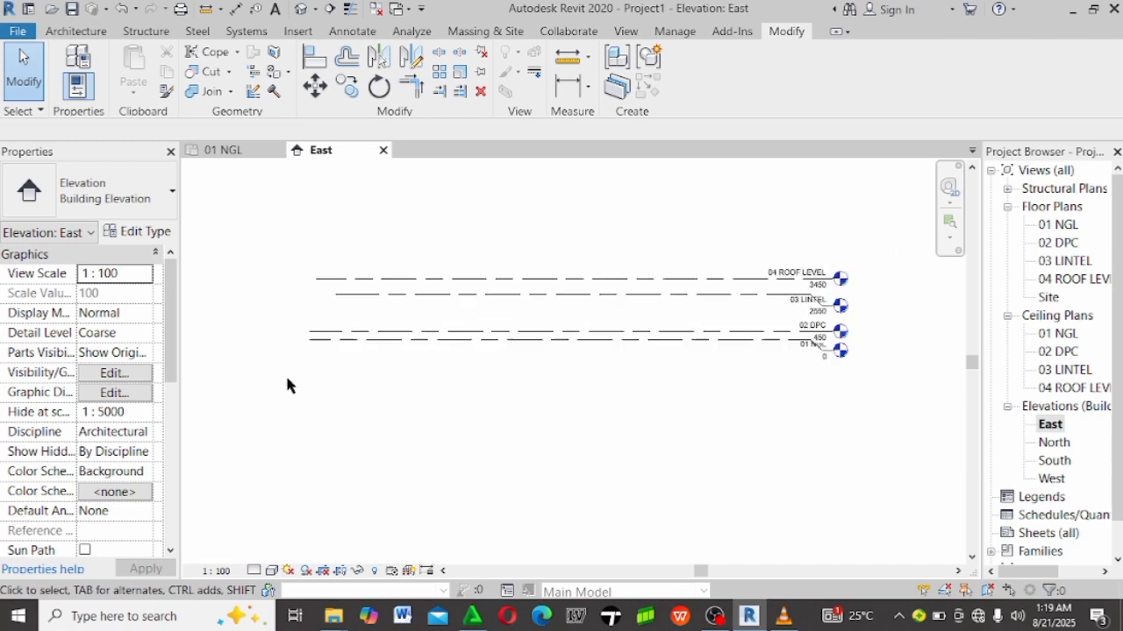
scroll(491, 356, "up", 3)
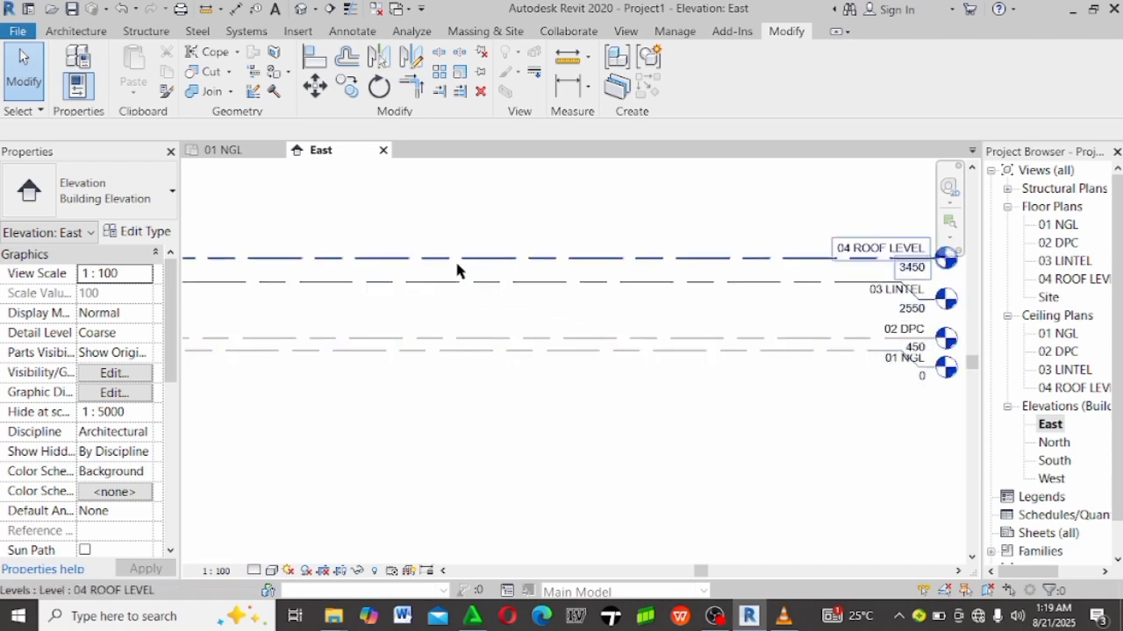
scroll(433, 353, "down", 2)
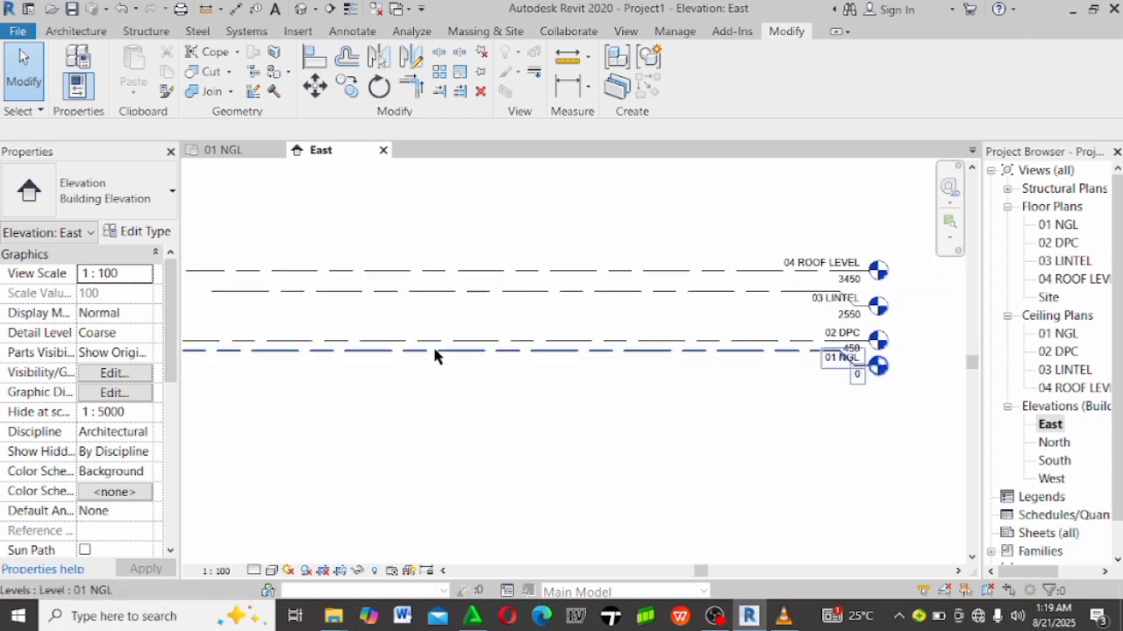
scroll(473, 342, "up", 2)
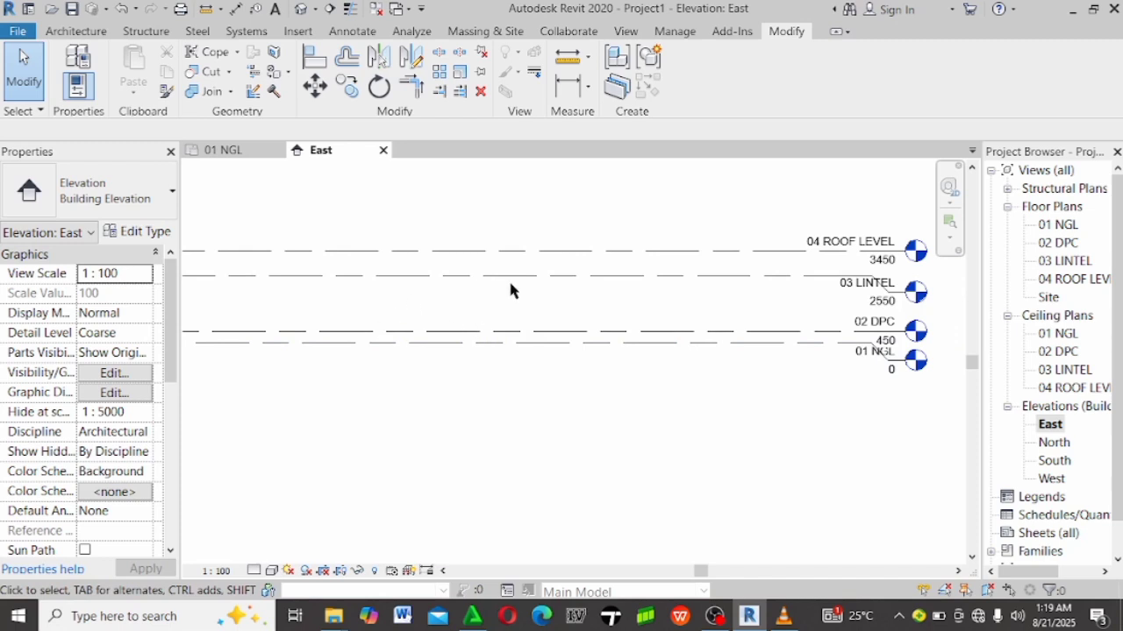
scroll(498, 235, "down", 2)
scroll(303, 254, "up", 2)
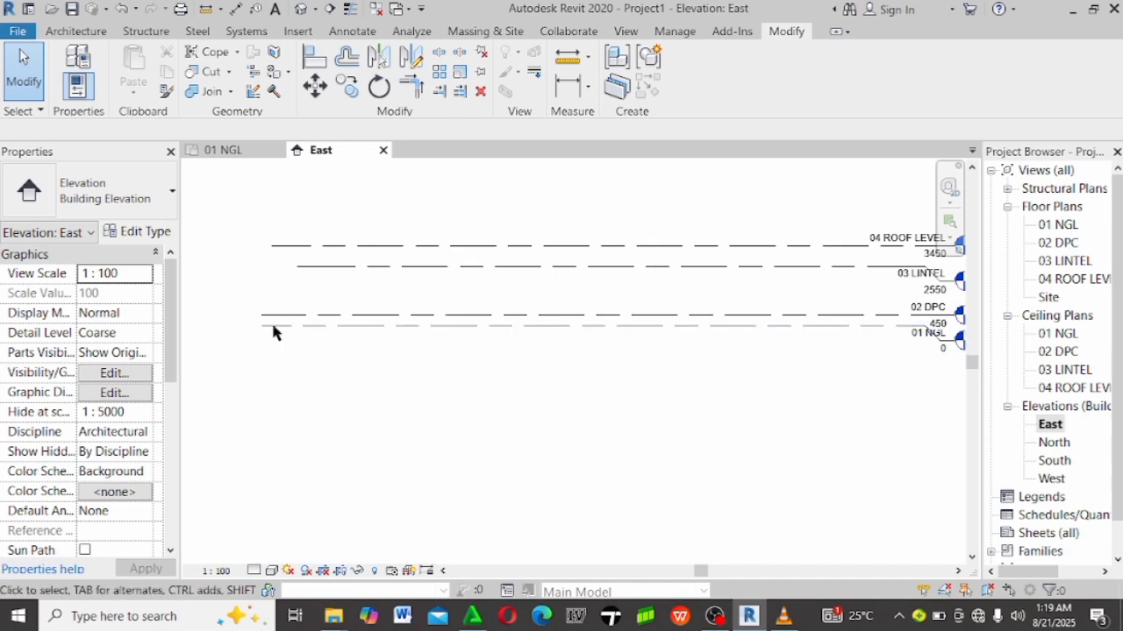
scroll(412, 344, "down", 3)
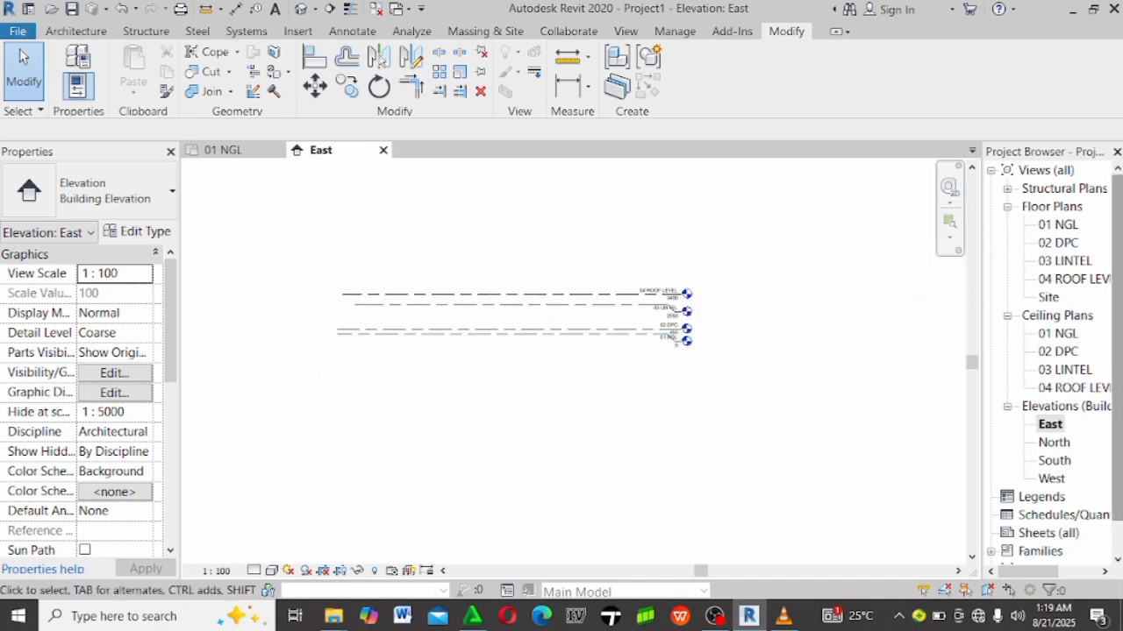
Open the 01 NGL floor plan and bring its four elevation markers into view.
double_click(1061, 226)
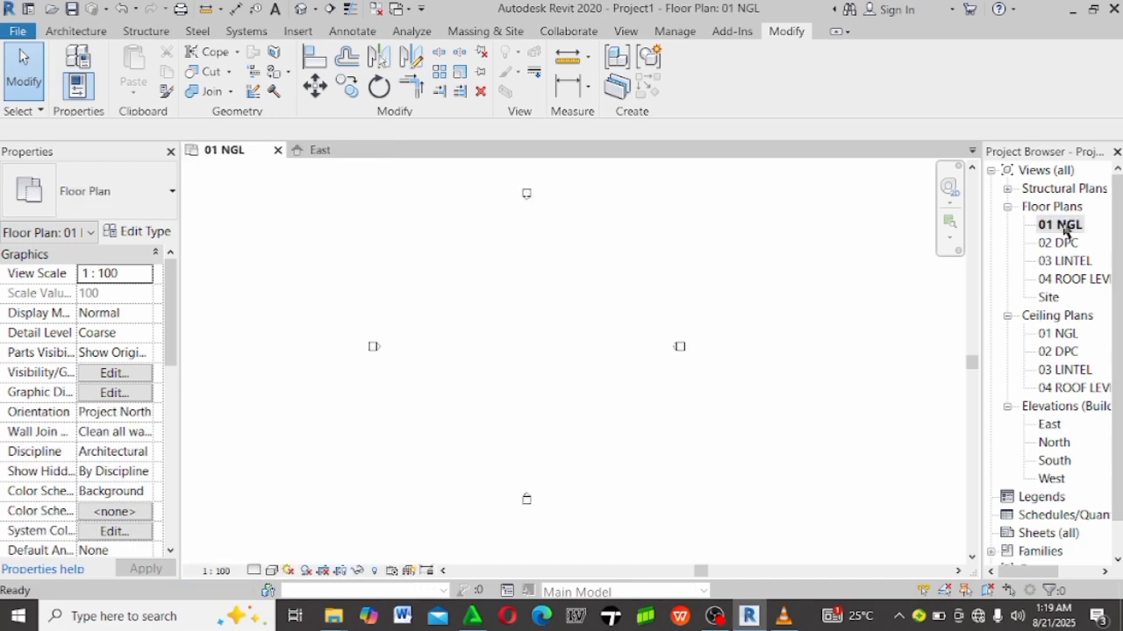
mouse_move(326, 297)
left_mouse_down()
mouse_move(426, 395)
mouse_move(381, 368)
mouse_move(386, 355)
left_mouse_up()
scroll(334, 333, "up", 2)
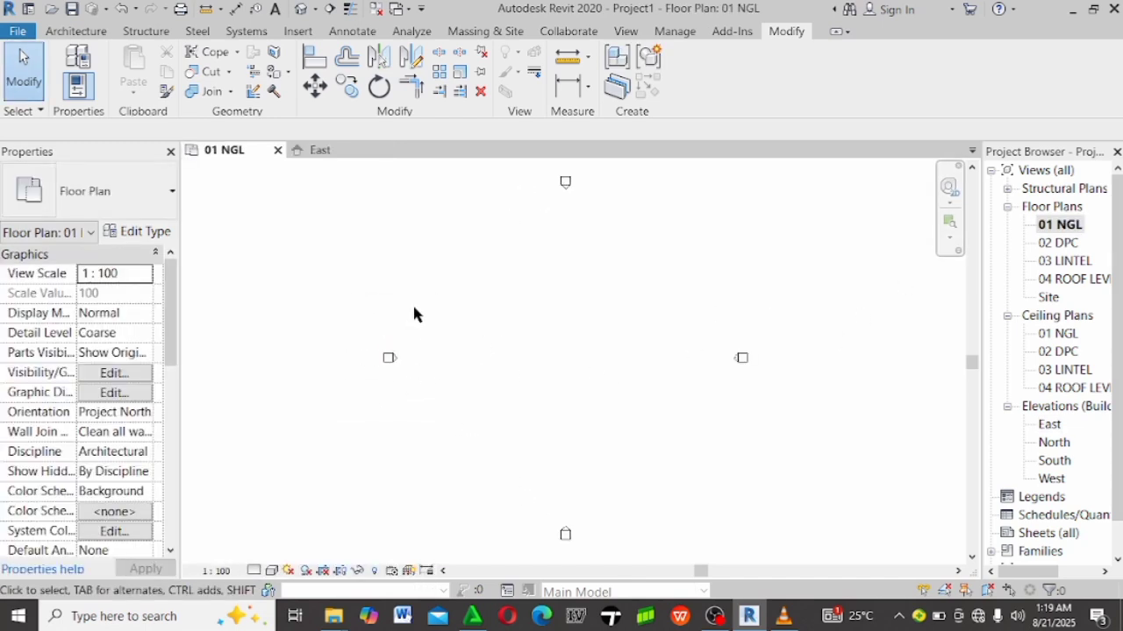
scroll(414, 314, "down", 2)
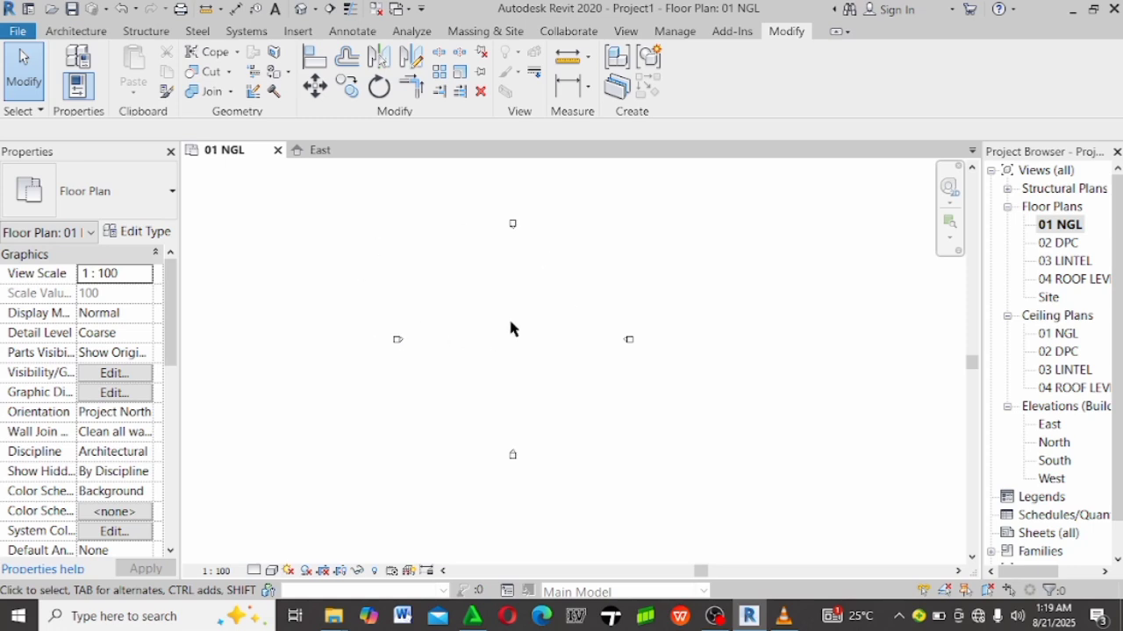
Try to move the complete east elevation marker diagonally outward, away from the other three markers.
mouse_move(569, 299)
left_mouse_down()
mouse_move(702, 399)
mouse_move(575, 384)
mouse_move(729, 395)
mouse_move(679, 368)
mouse_move(661, 377)
left_mouse_up()
left_click_drag(801, 225, 808, 215)
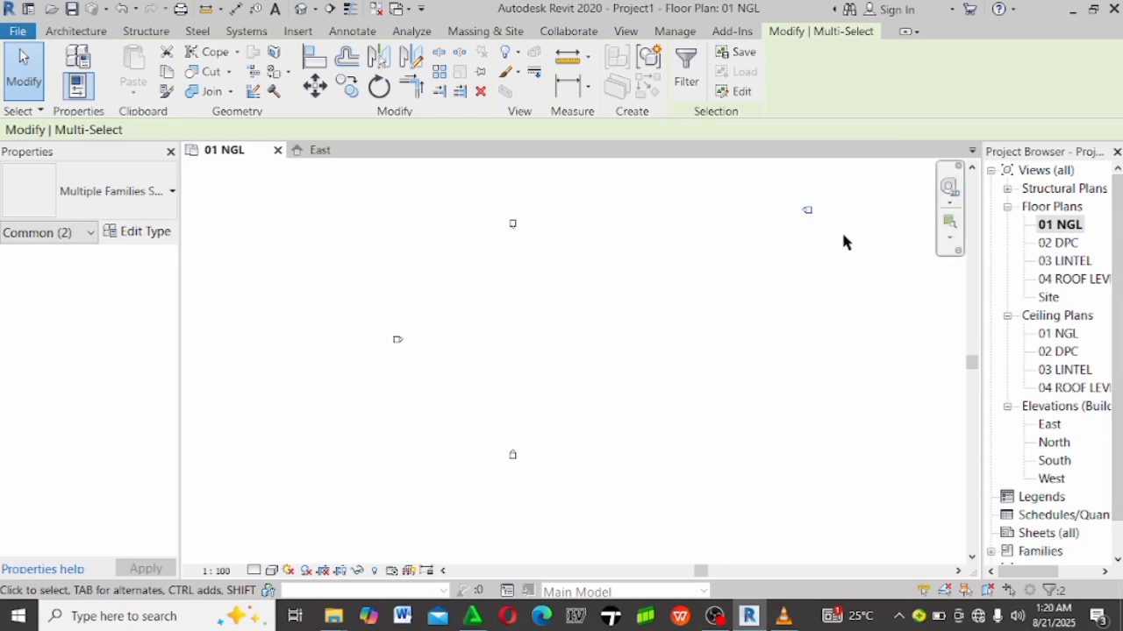
scroll(515, 417, "down", 1)
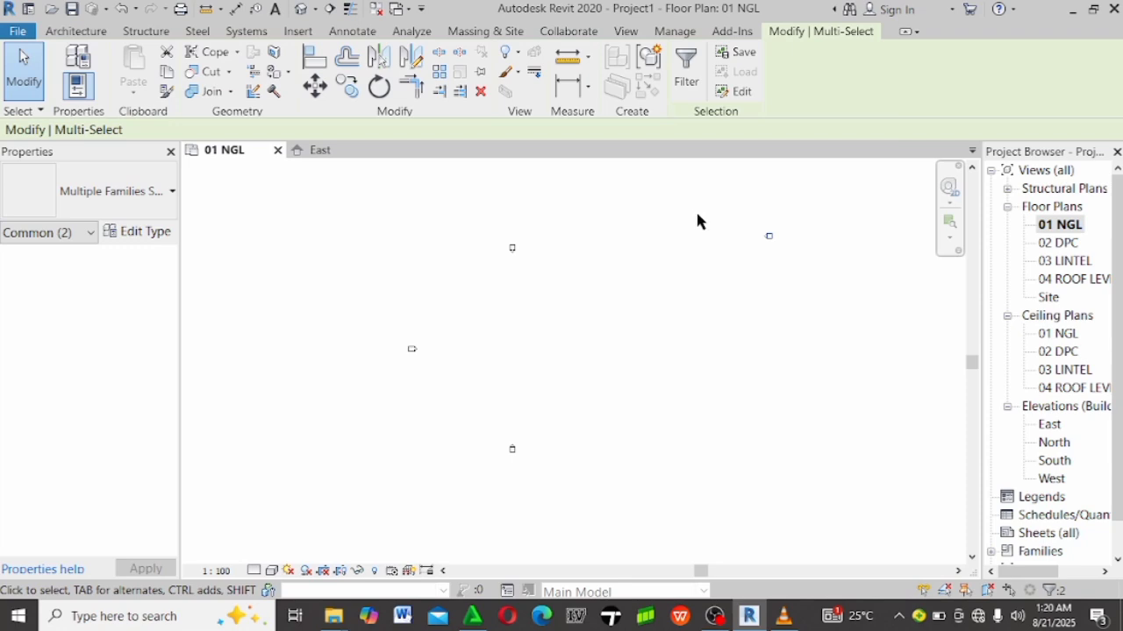
left_click(492, 348)
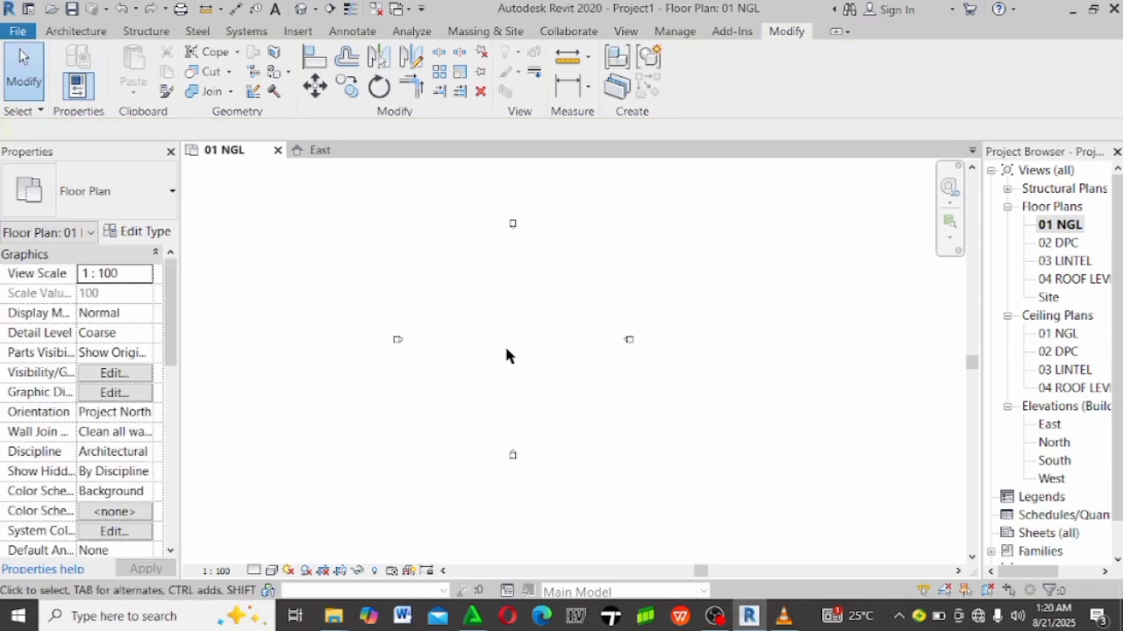
Draw a closed rectangle of thin detail lines about 18000 wide between the four elevation markers of the 01 NGL plan.
scroll(507, 355, "up", 2)
key("d")
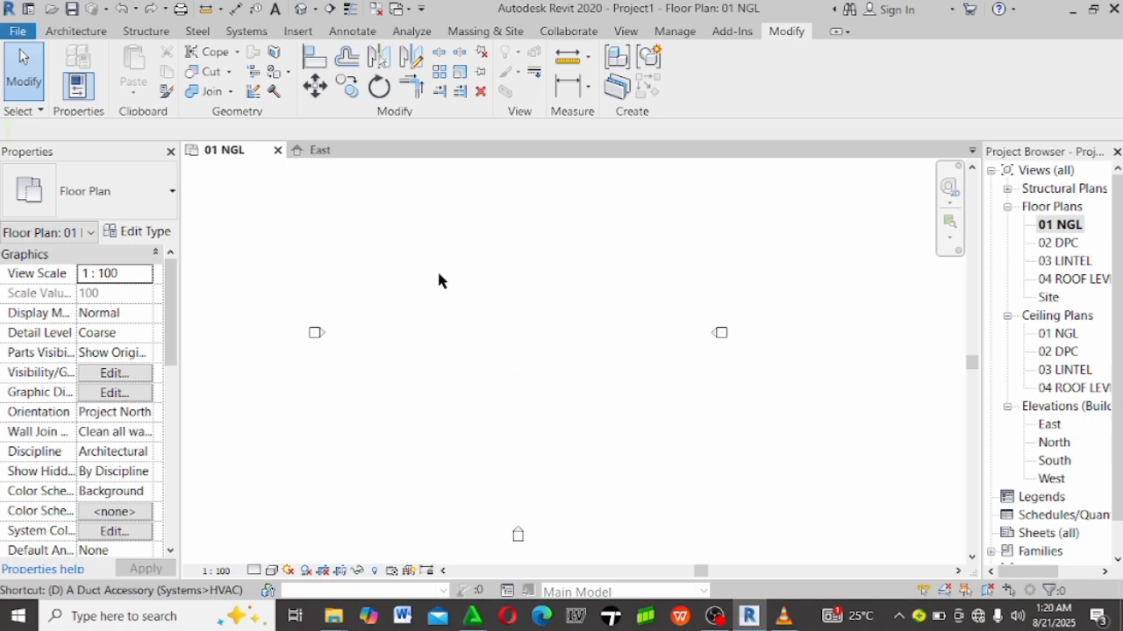
left_click(342, 35)
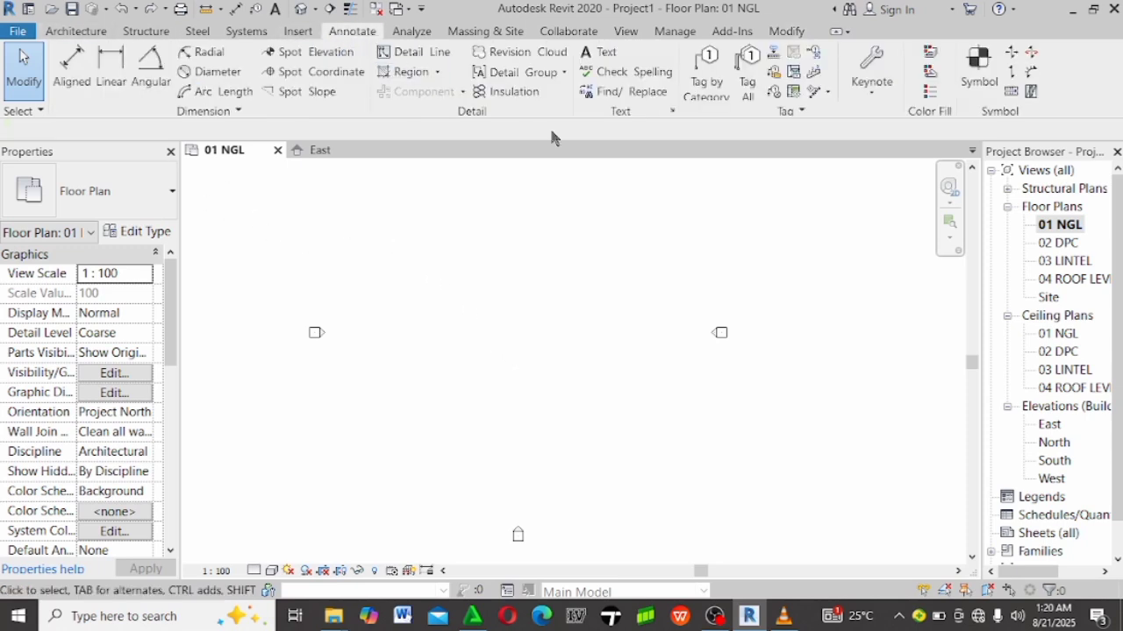
left_click(409, 52)
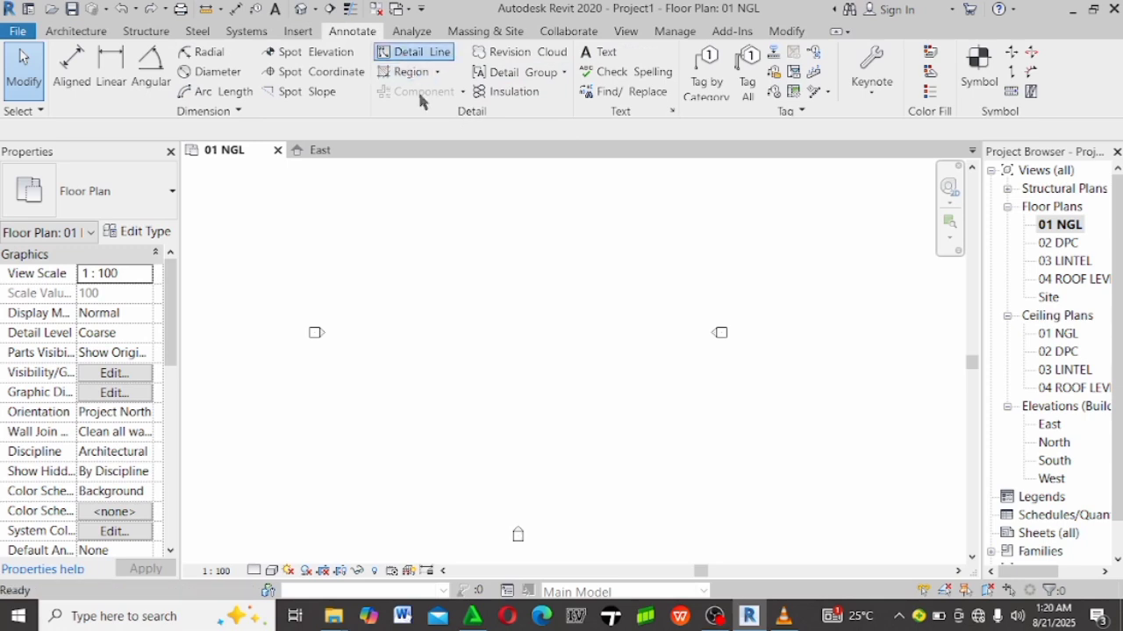
left_click(466, 298)
left_click(467, 425)
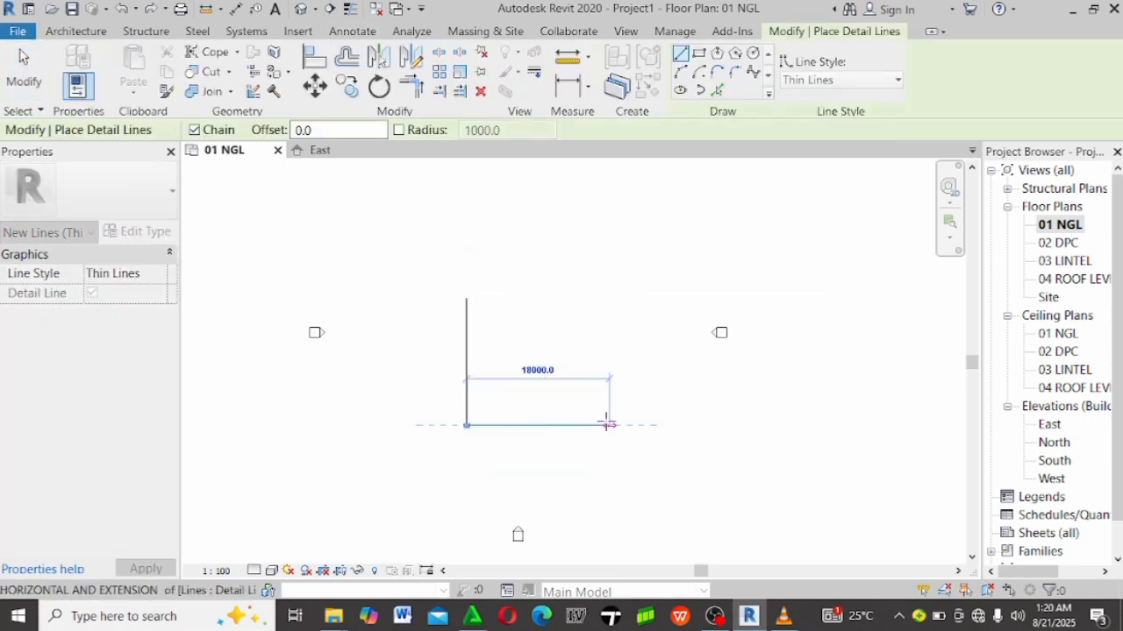
left_click(609, 425)
left_click(610, 298)
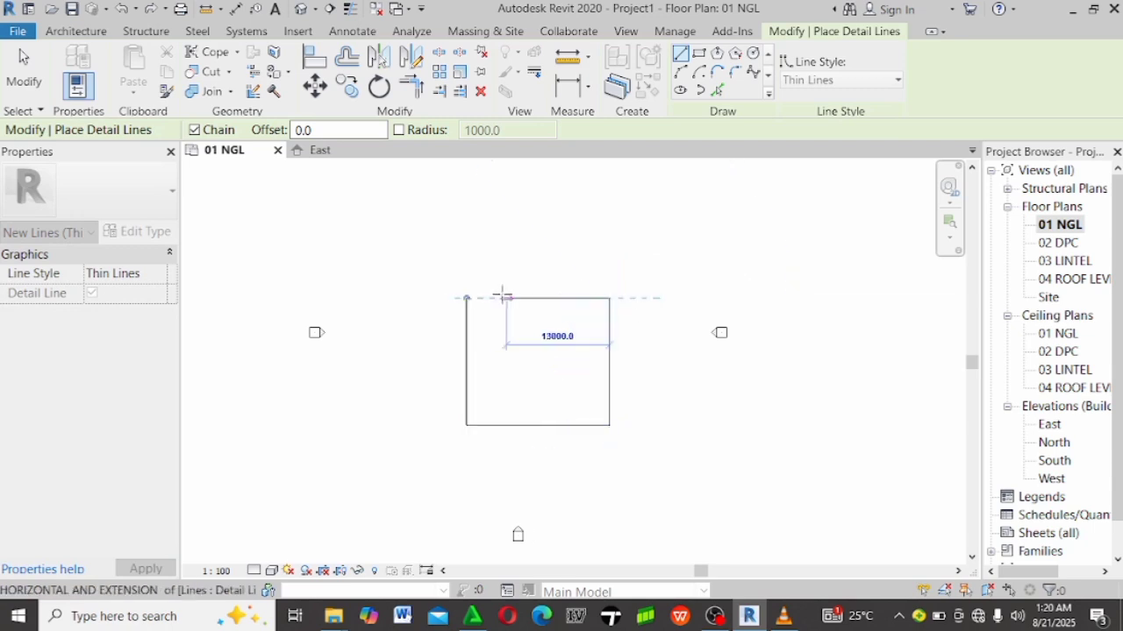
left_click(466, 299)
scroll(513, 297, "down", 2)
key("Escape")
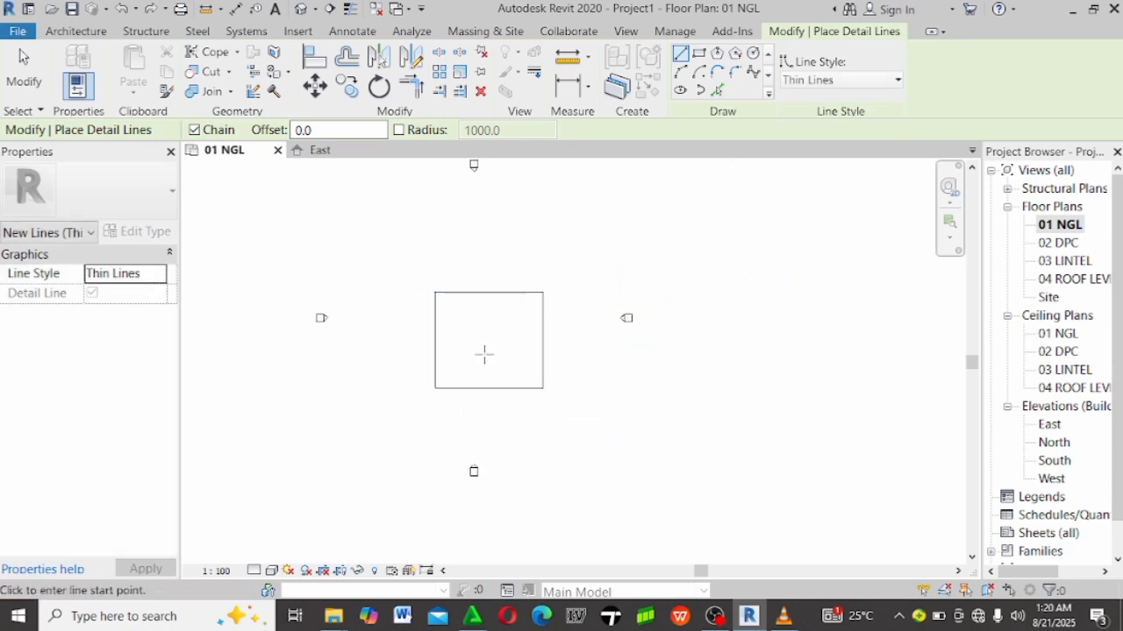
scroll(485, 354, "down", 2)
key("Escape")
Hide only the east elevation marker in the 01 NGL floor plan.
scroll(541, 311, "up", 2)
left_click_drag(538, 296, 747, 425)
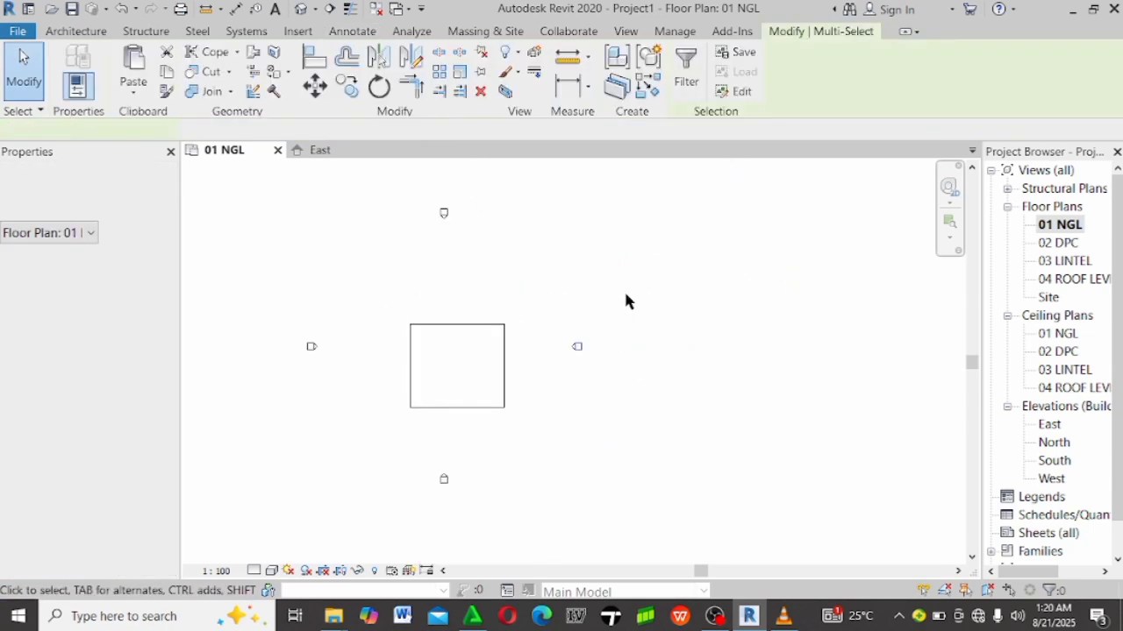
right_click(590, 267)
mouse_move(647, 316)
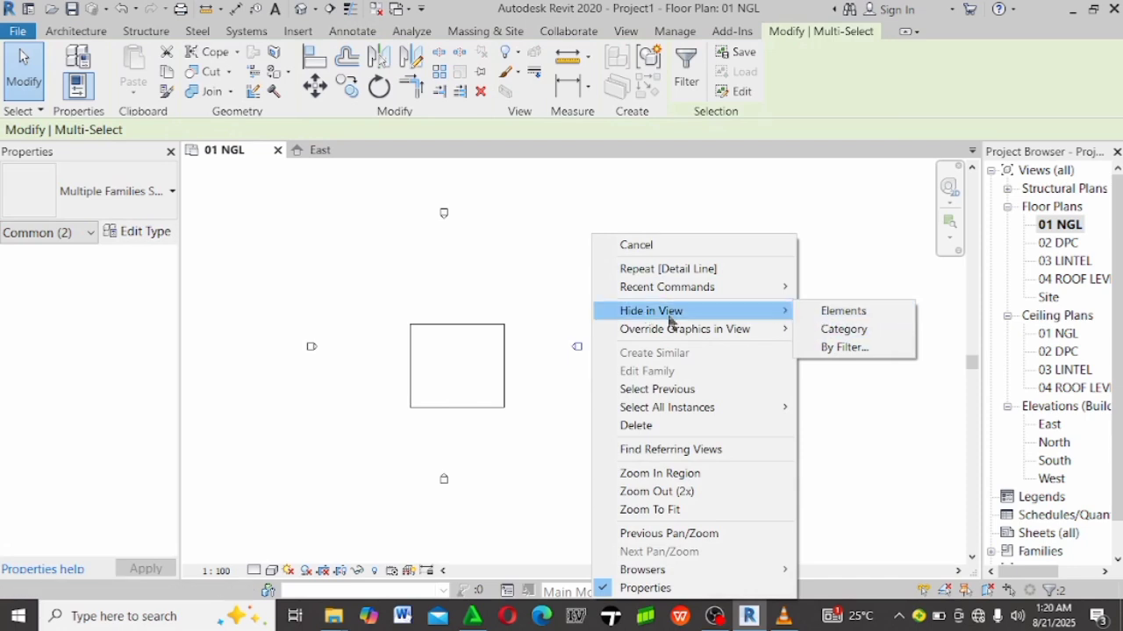
mouse_move(726, 321)
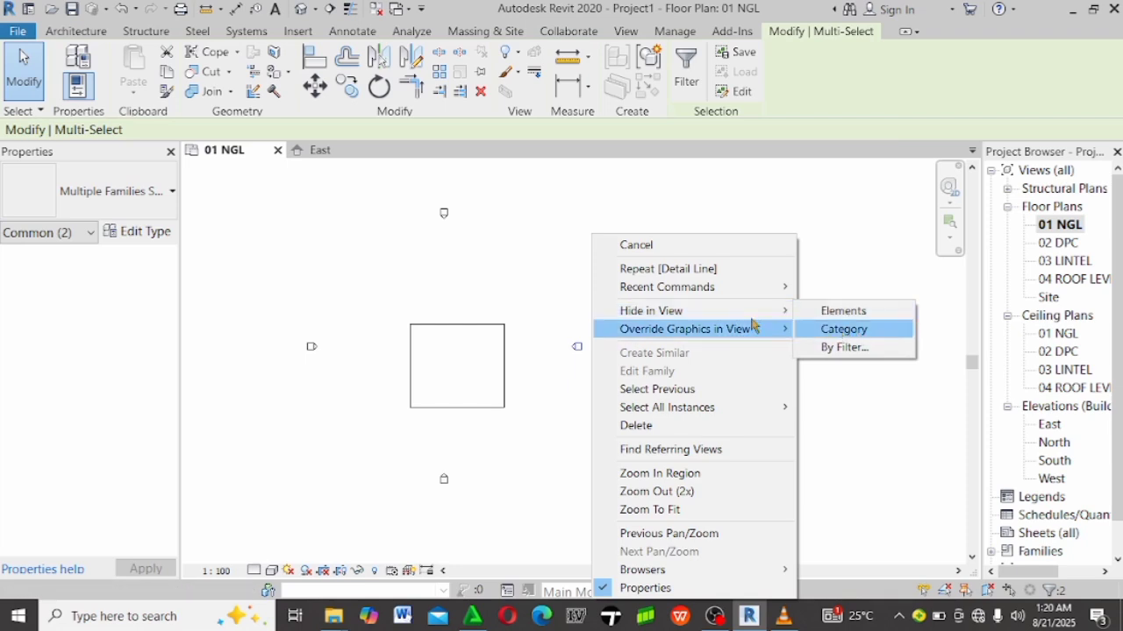
mouse_move(761, 312)
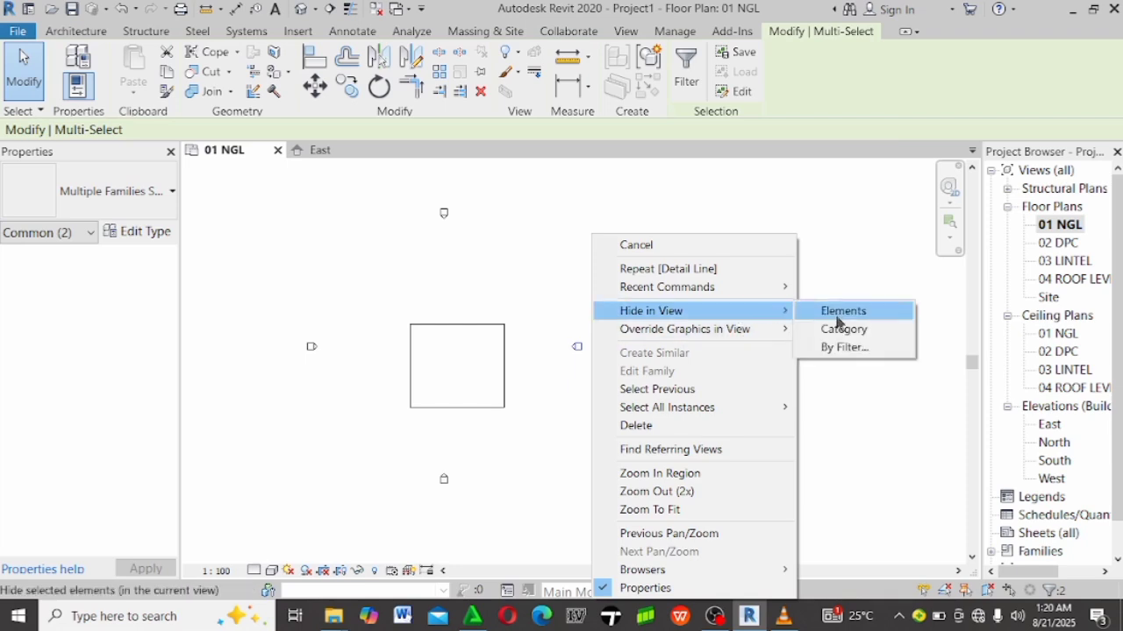
left_click(835, 311)
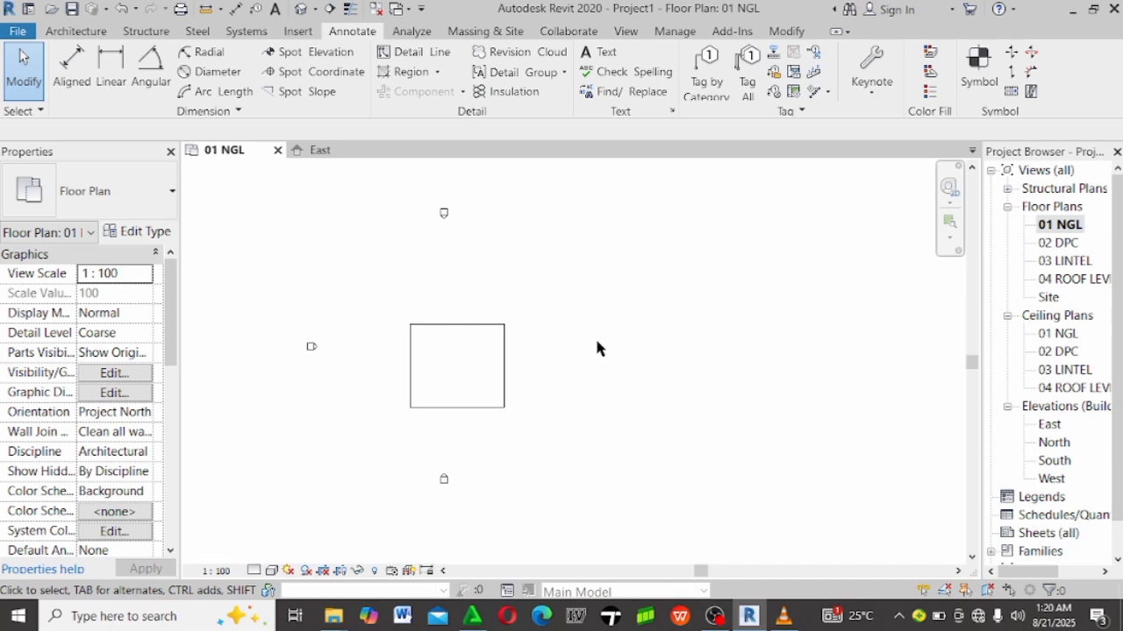
Hide the whole category of the east elevation marker in the 01 NGL floor plan.
left_click_drag(541, 293, 627, 386)
right_click(554, 323)
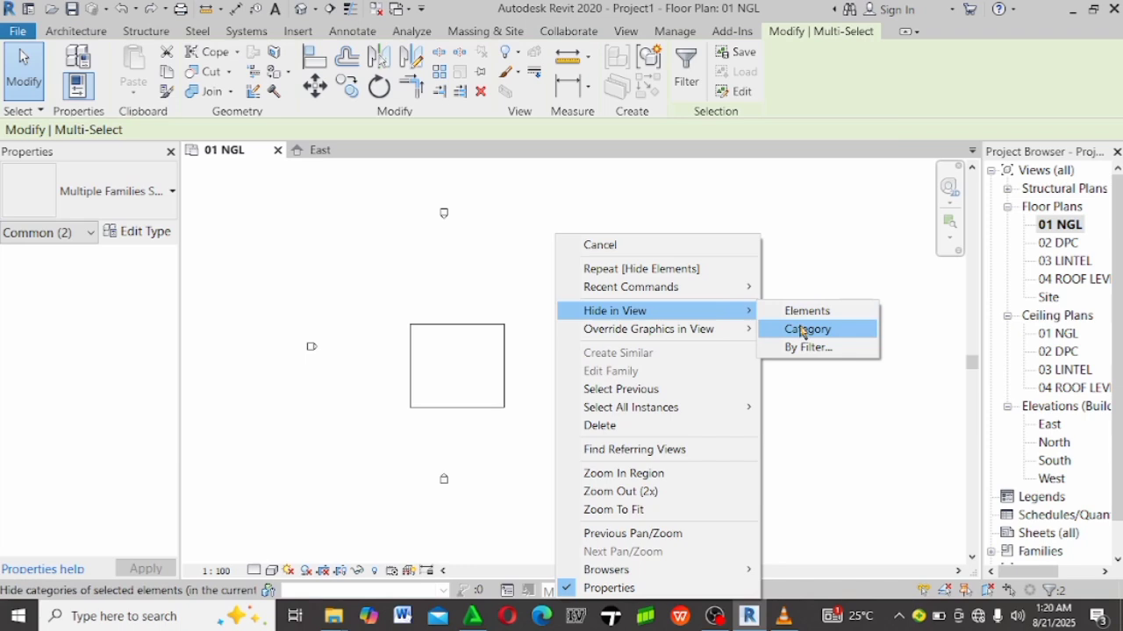
left_click(804, 331)
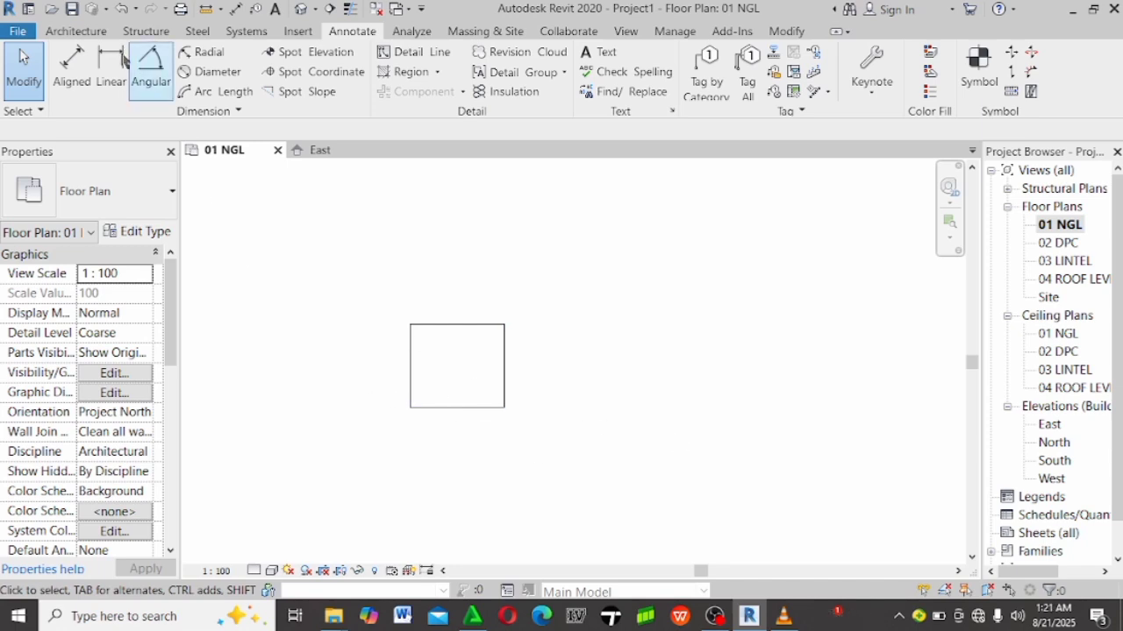
Start the Wall tool and duplicate the Generic - 200mm type as a new wall type named 225 MM WALL.
left_click(76, 32)
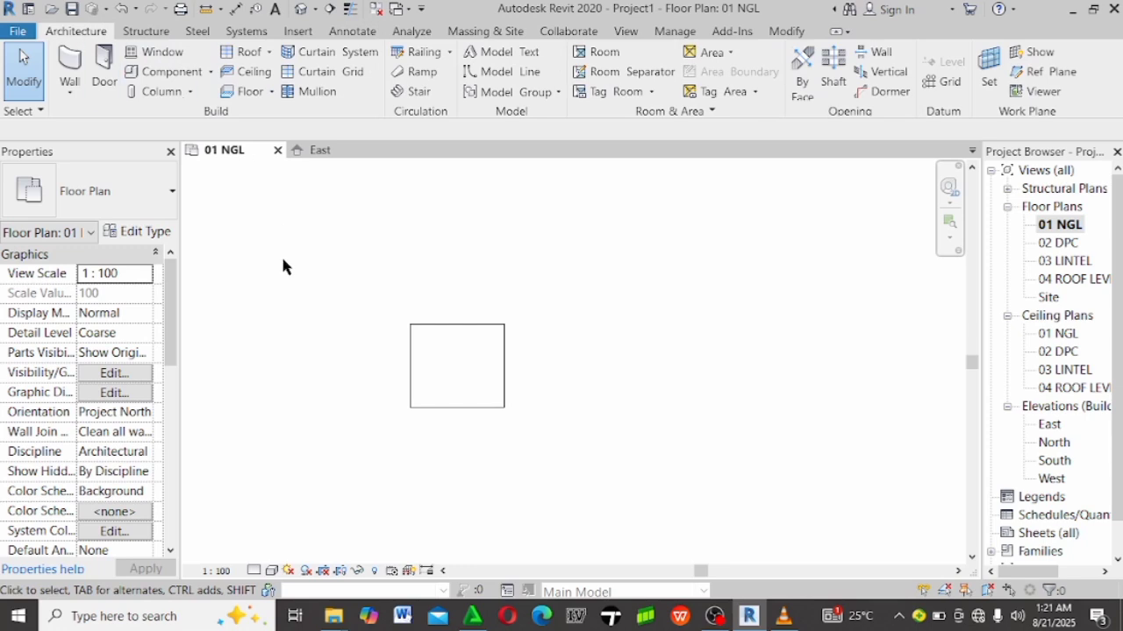
scroll(467, 224, "down", 2)
scroll(471, 325, "up", 5)
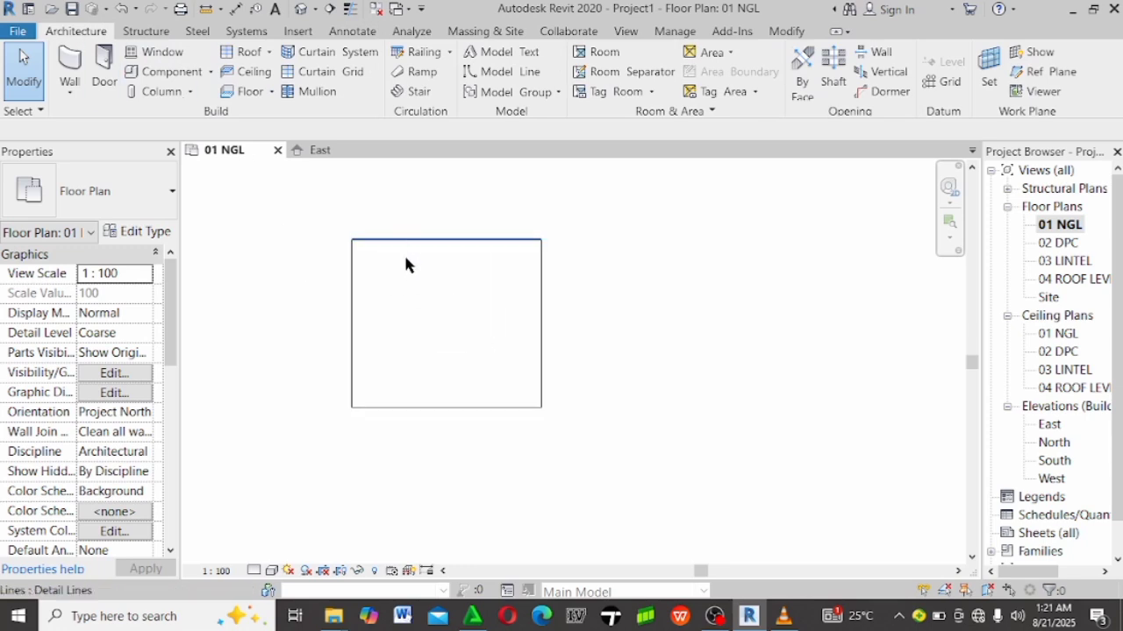
scroll(391, 240, "up", 2)
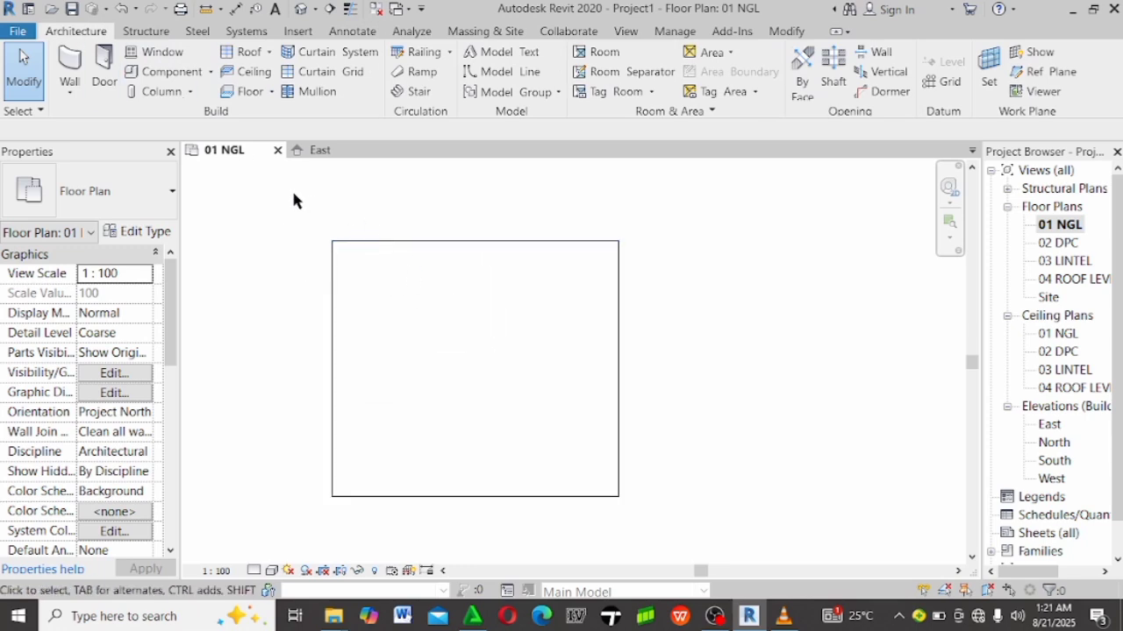
scroll(293, 191, "down", 2)
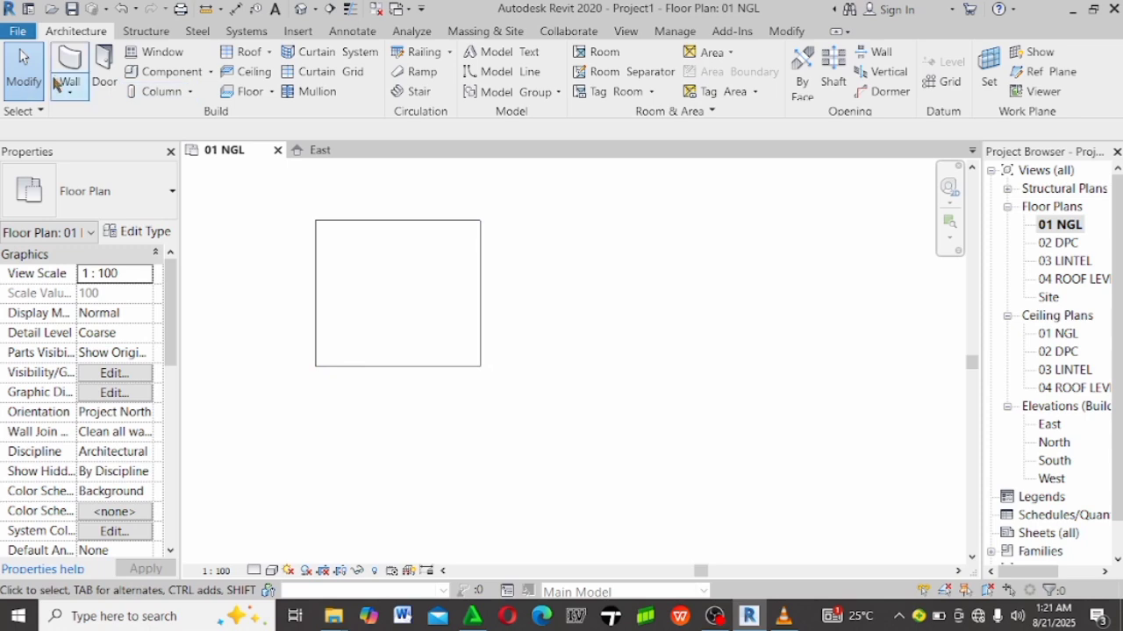
scroll(640, 396, "down", 3)
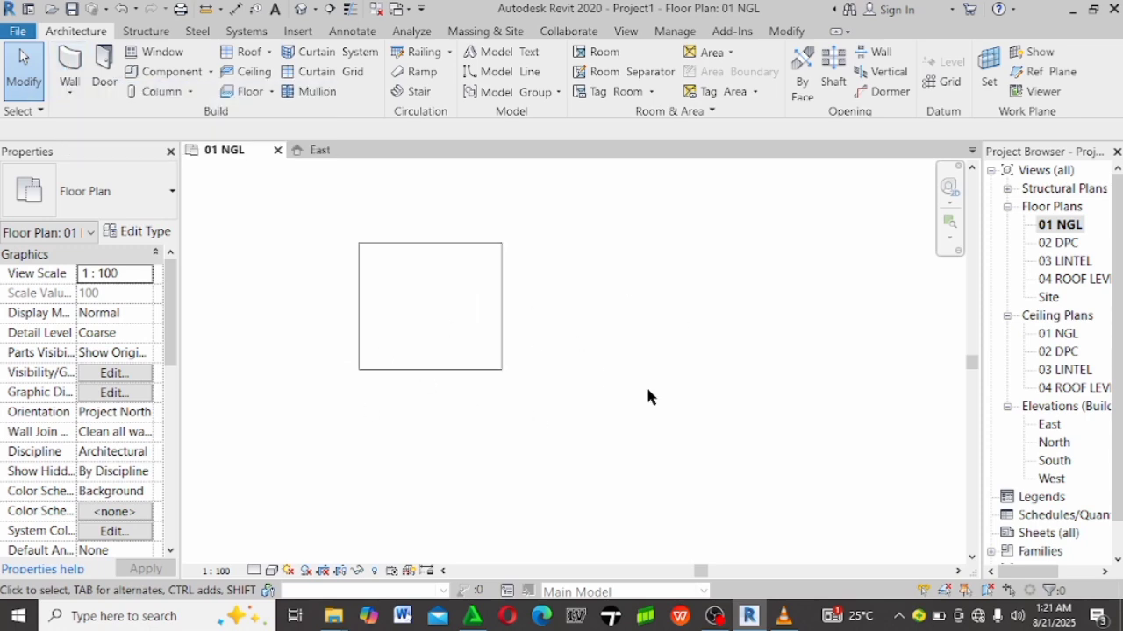
scroll(434, 290, "up", 5)
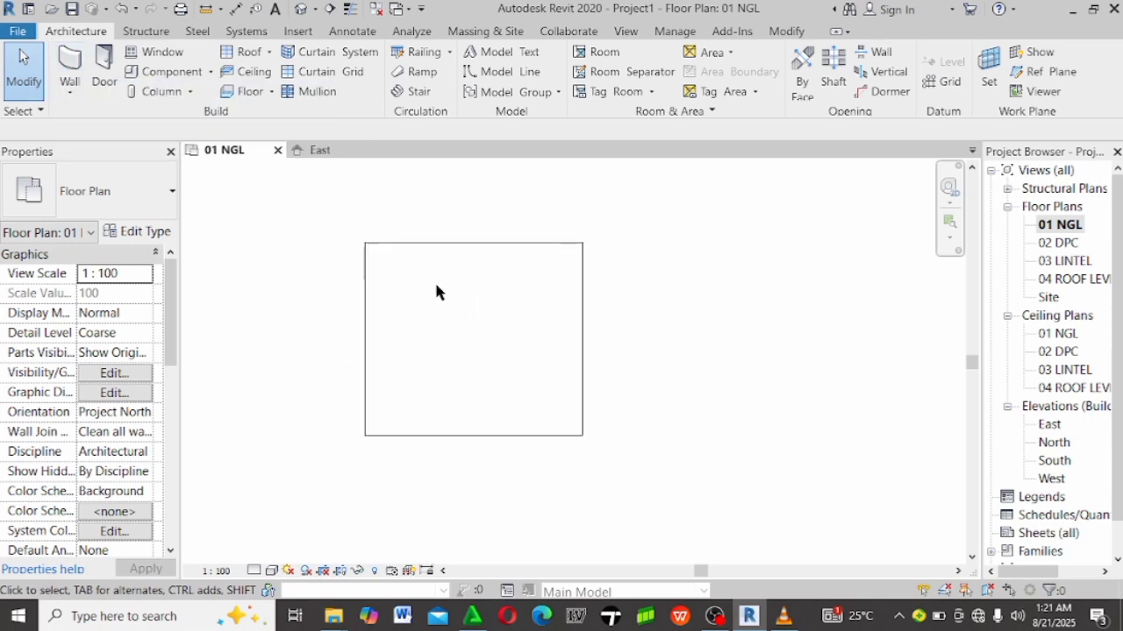
left_click(69, 70)
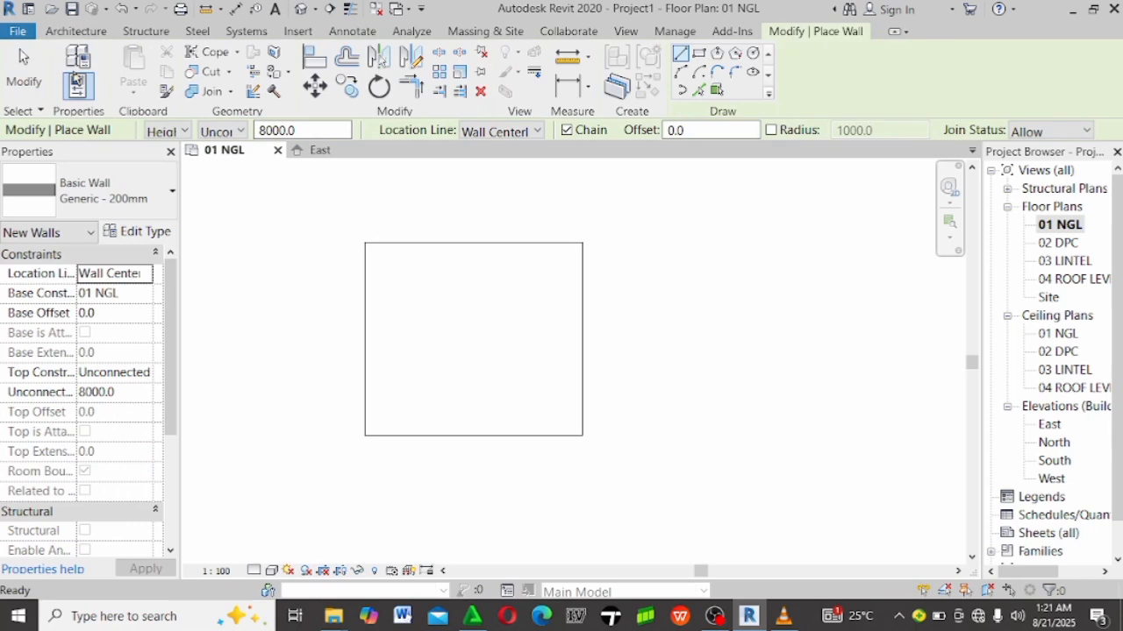
left_click(130, 233)
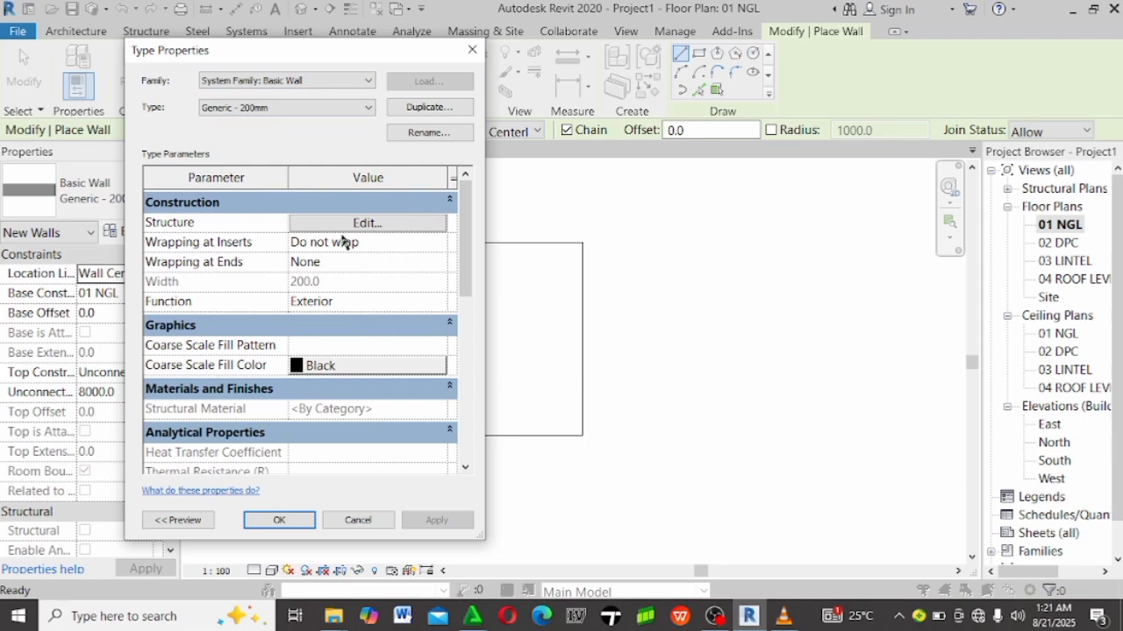
left_click(429, 107)
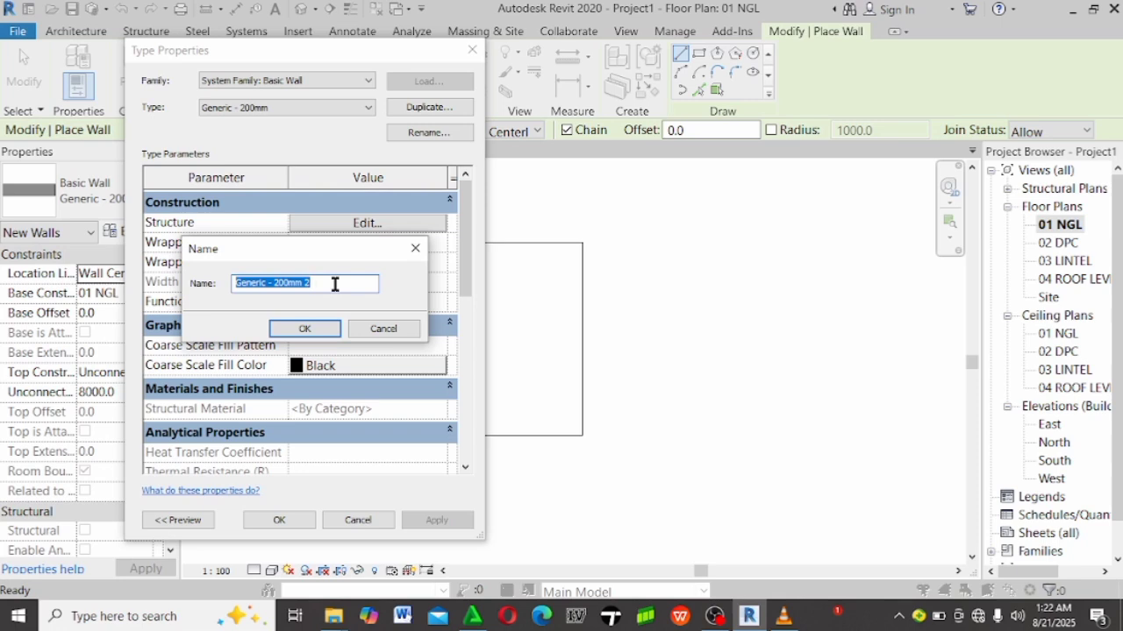
type("22")
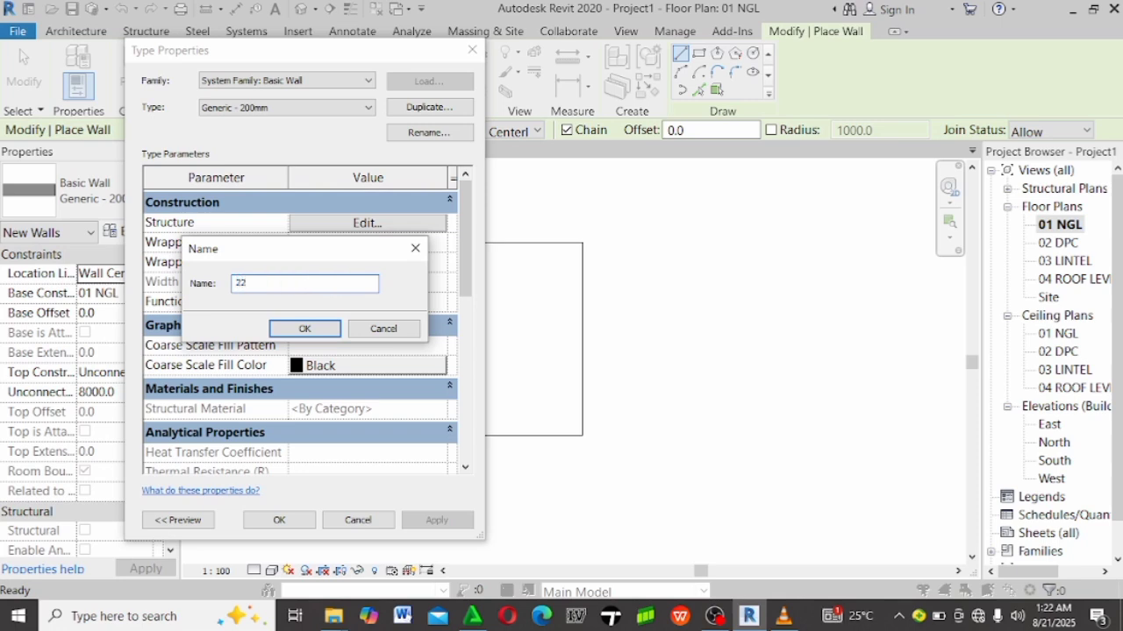
type("5 MM WALL")
key("Return")
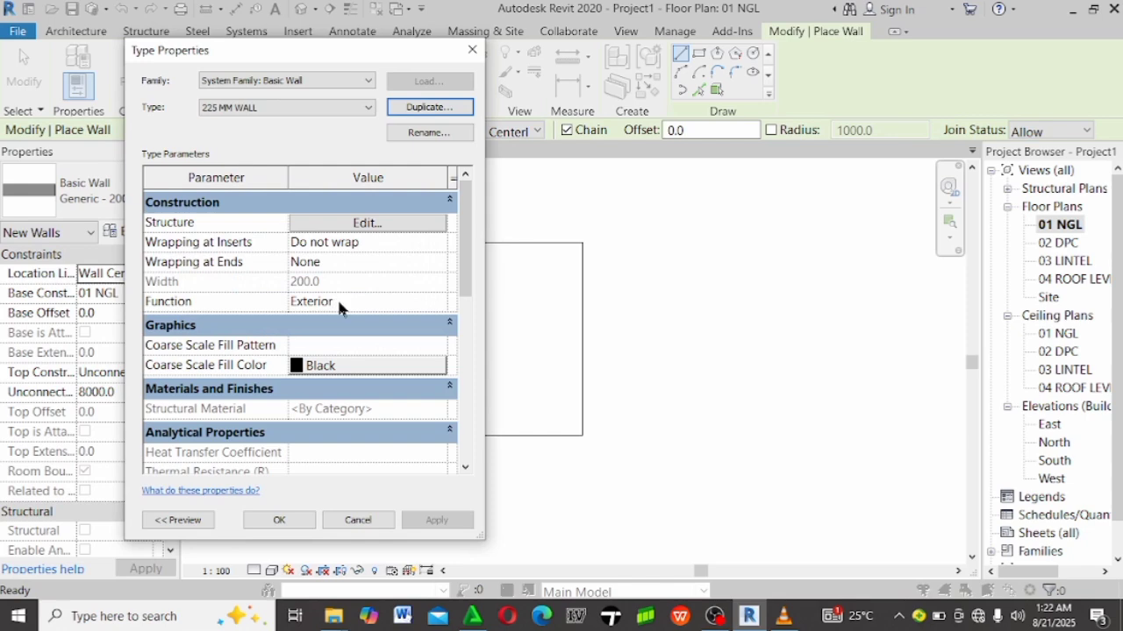
Set the structure layer thickness of the 225 MM WALL type to 225 mm in its assembly.
left_click(364, 223)
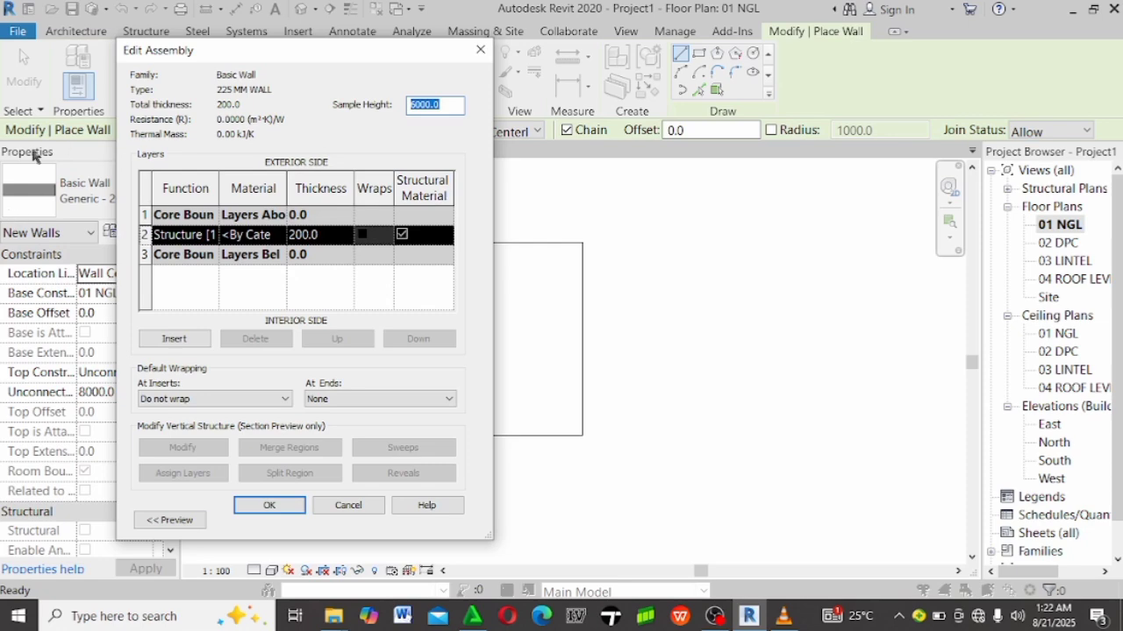
left_click_drag(183, 52, 344, 63)
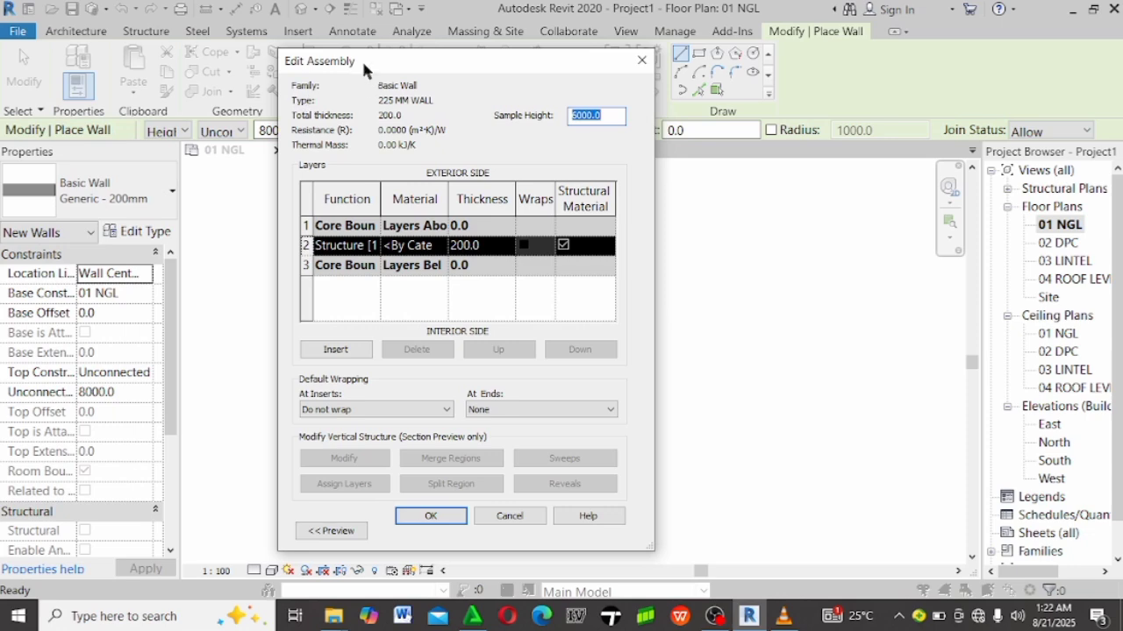
left_click_drag(363, 69, 231, 38)
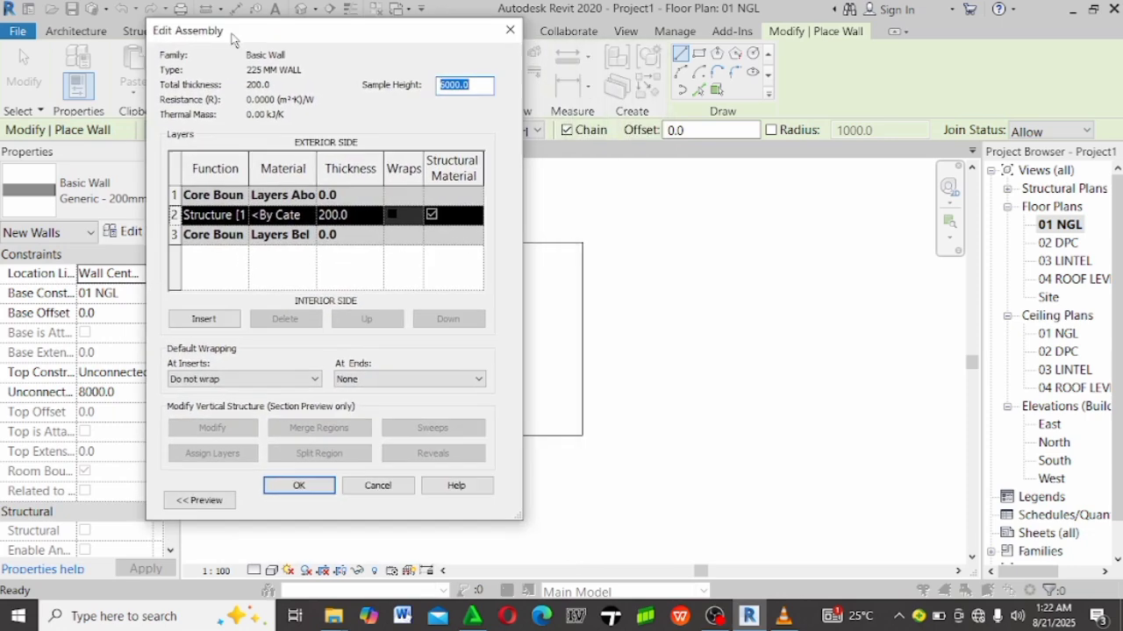
left_click(368, 215)
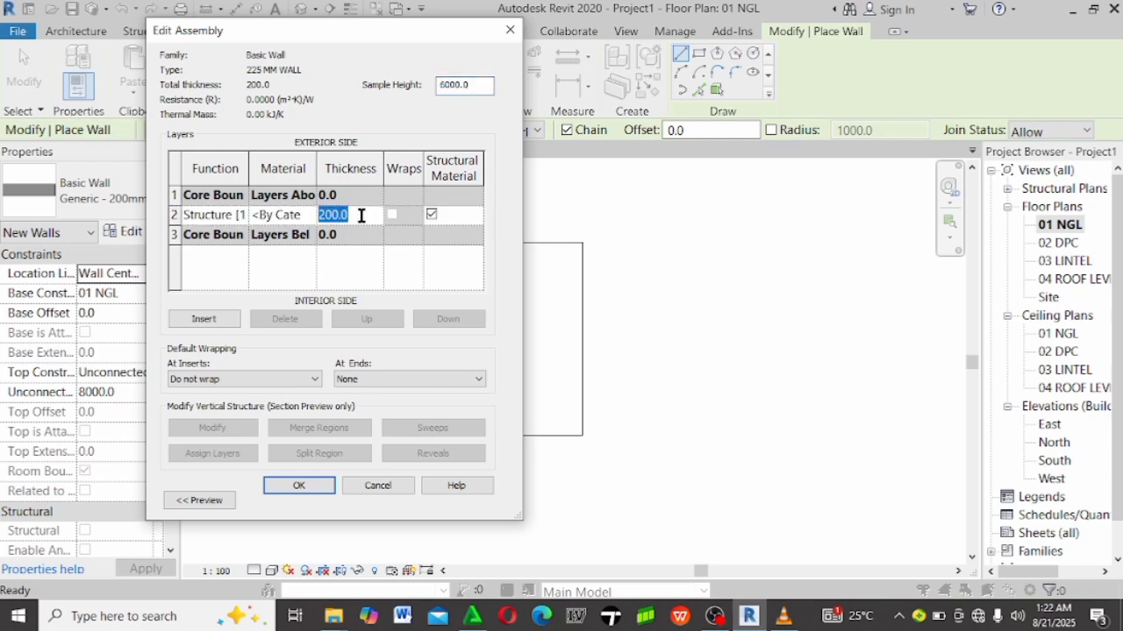
type("225")
key("Tab")
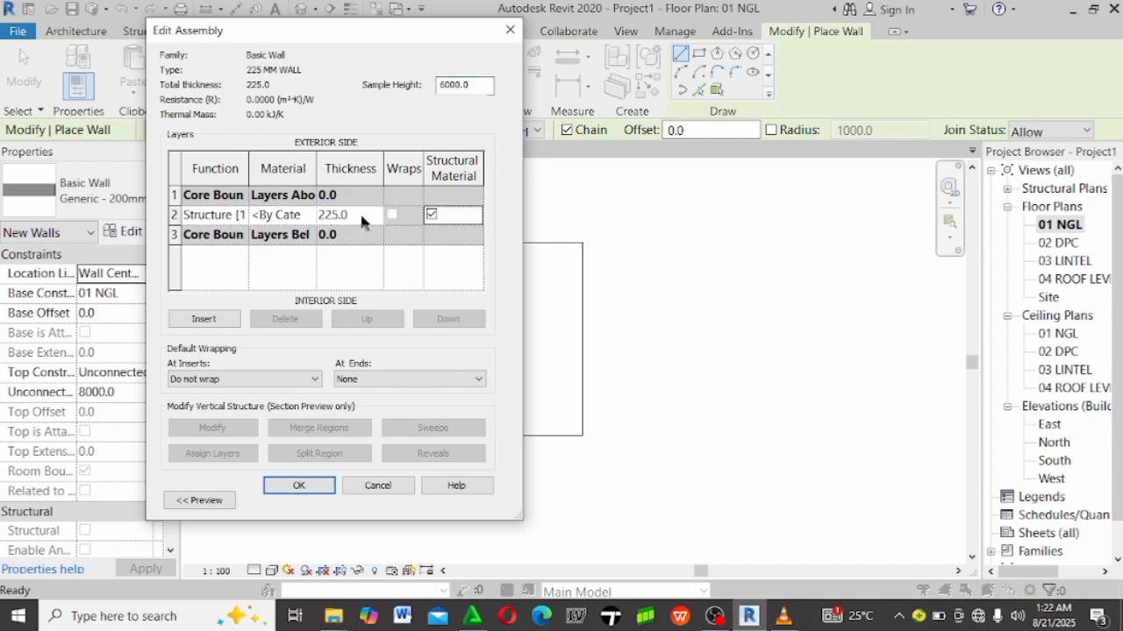
For the structure layer's material, duplicate the Exterior Walls material and name the copy 225 MM WALL.
left_click(306, 218)
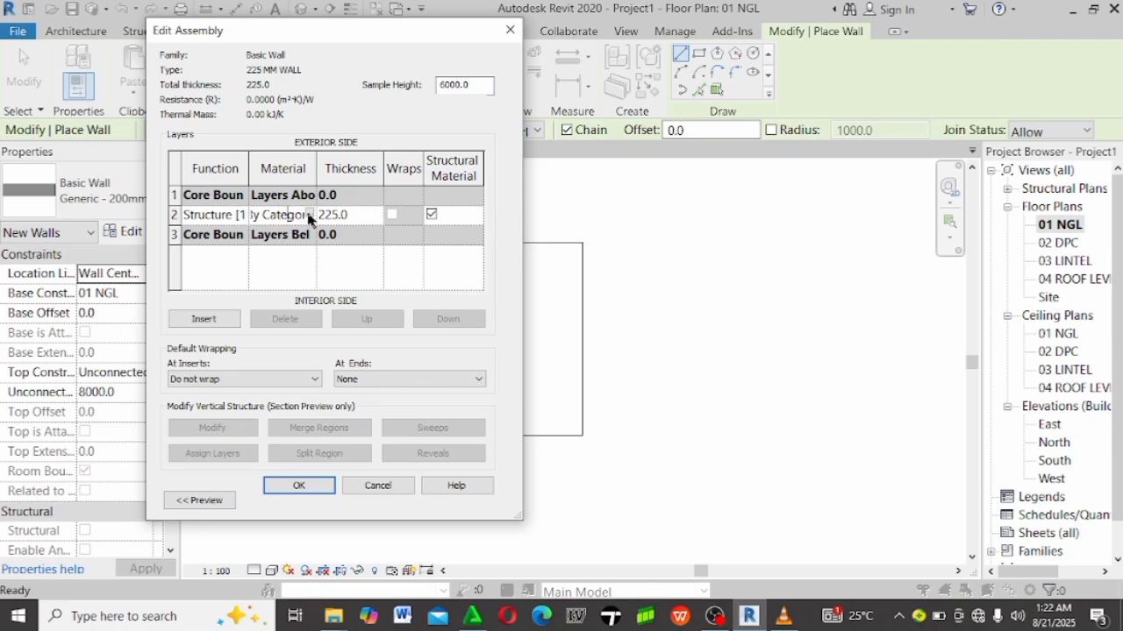
left_click(311, 214)
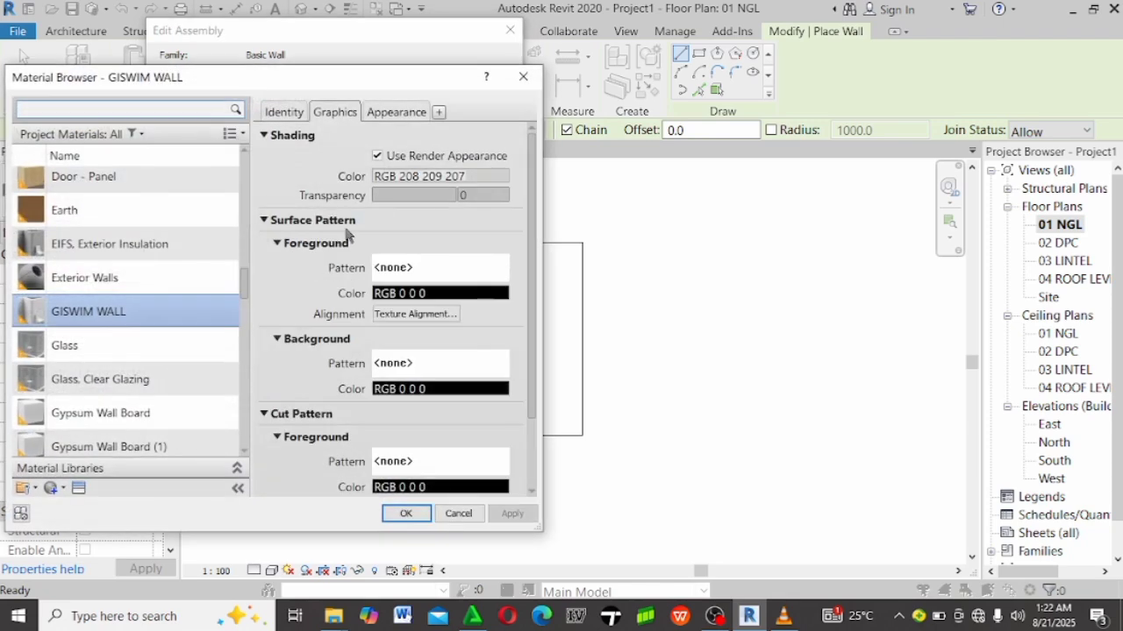
left_click_drag(196, 81, 265, 65)
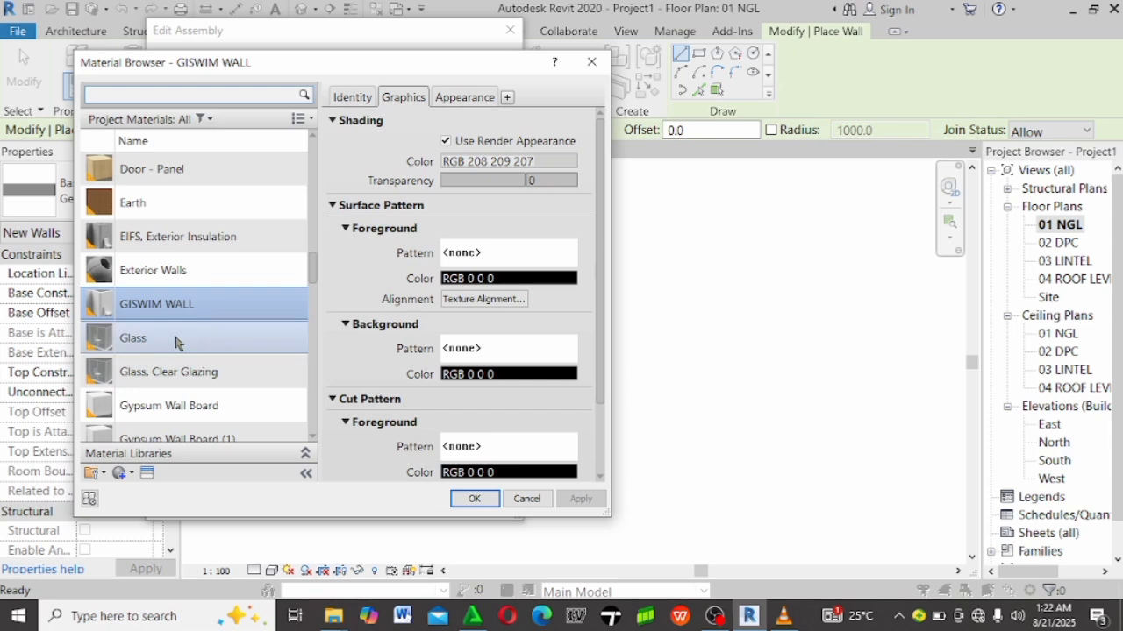
left_click(182, 277)
right_click(182, 276)
left_click(242, 309)
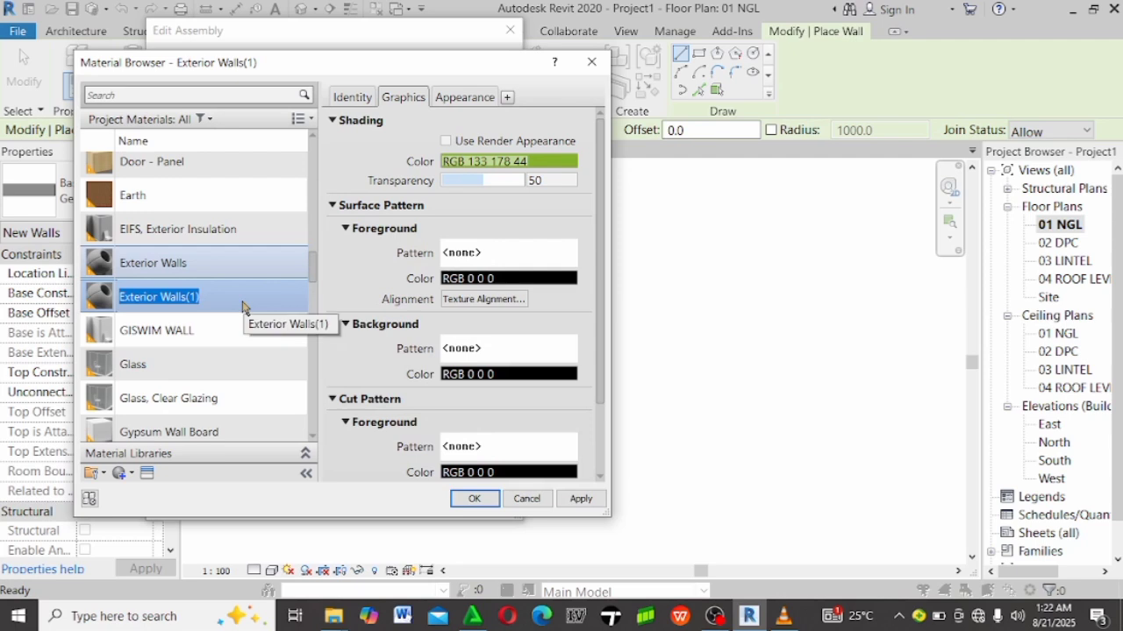
type("225 MM WALL")
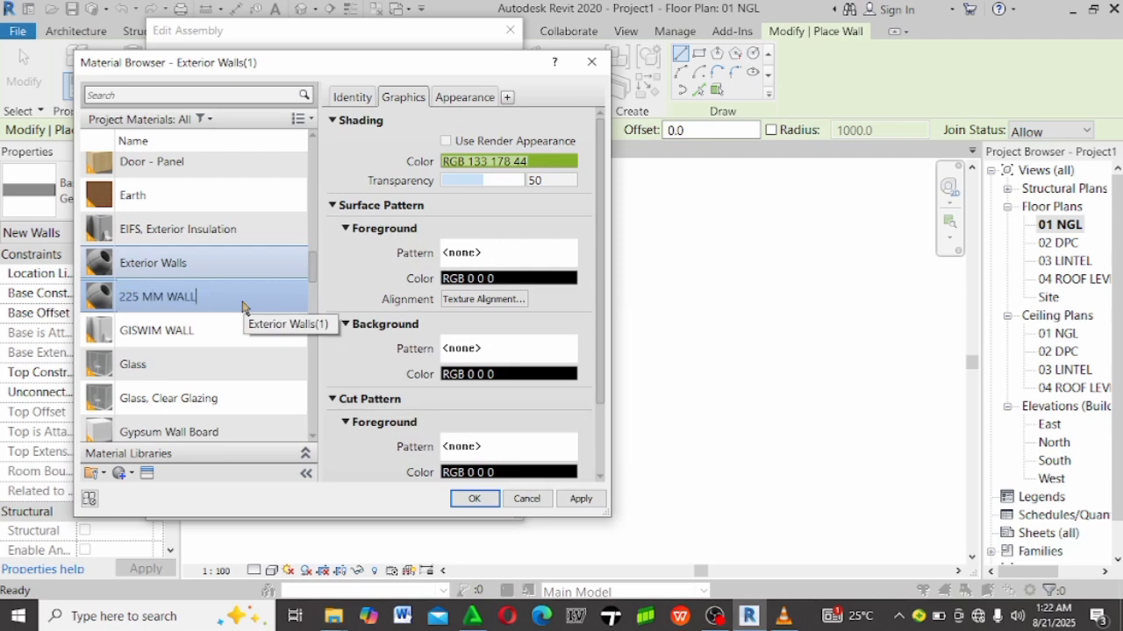
key("Return")
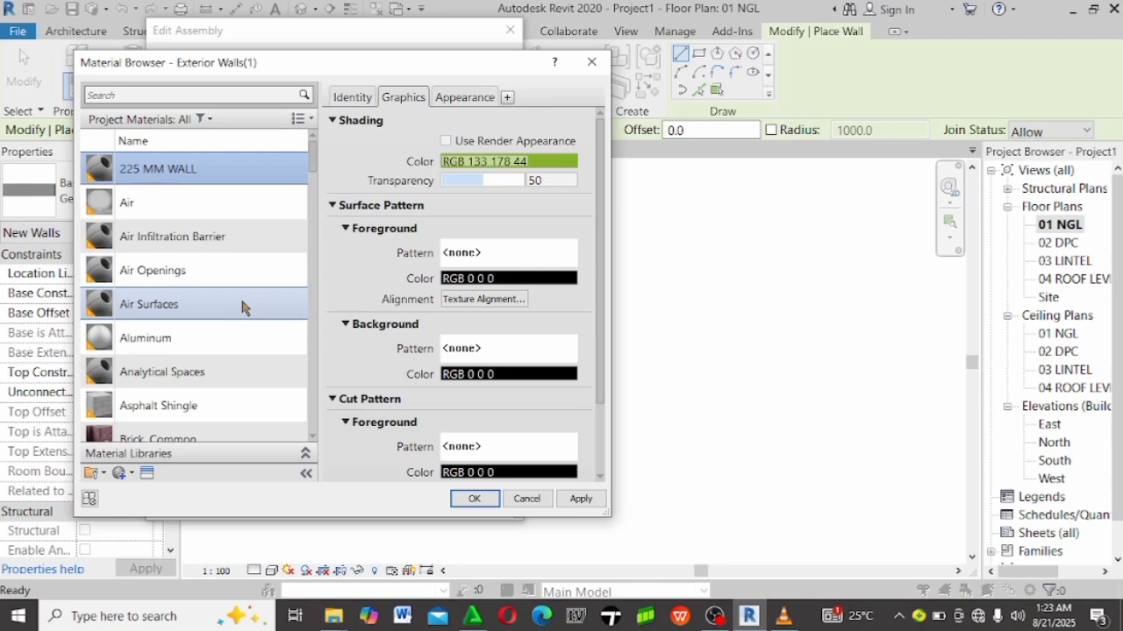
Replace the 225 MM WALL material's appearance with the Blocks asset from the Concrete category of the Appearance Library.
left_click(466, 97)
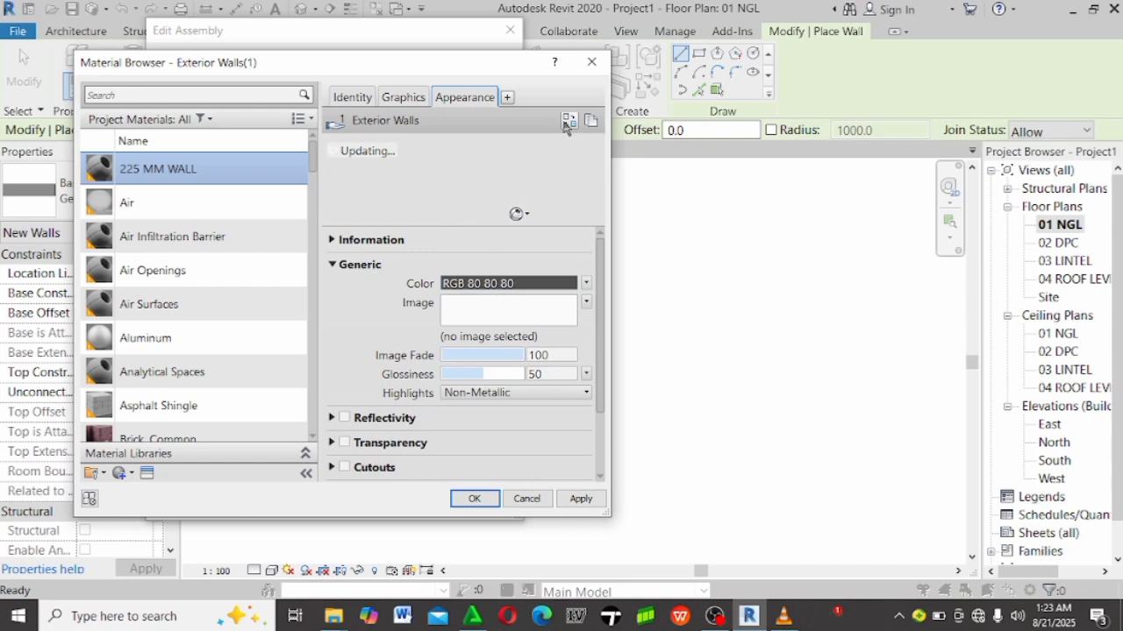
left_click(147, 474)
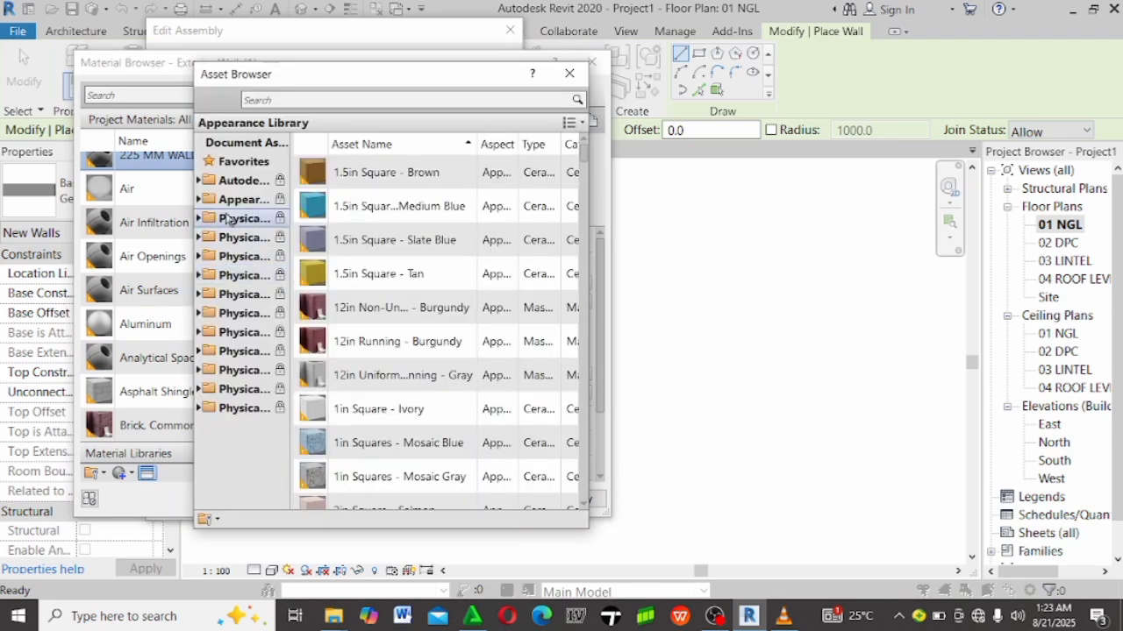
left_click(198, 199)
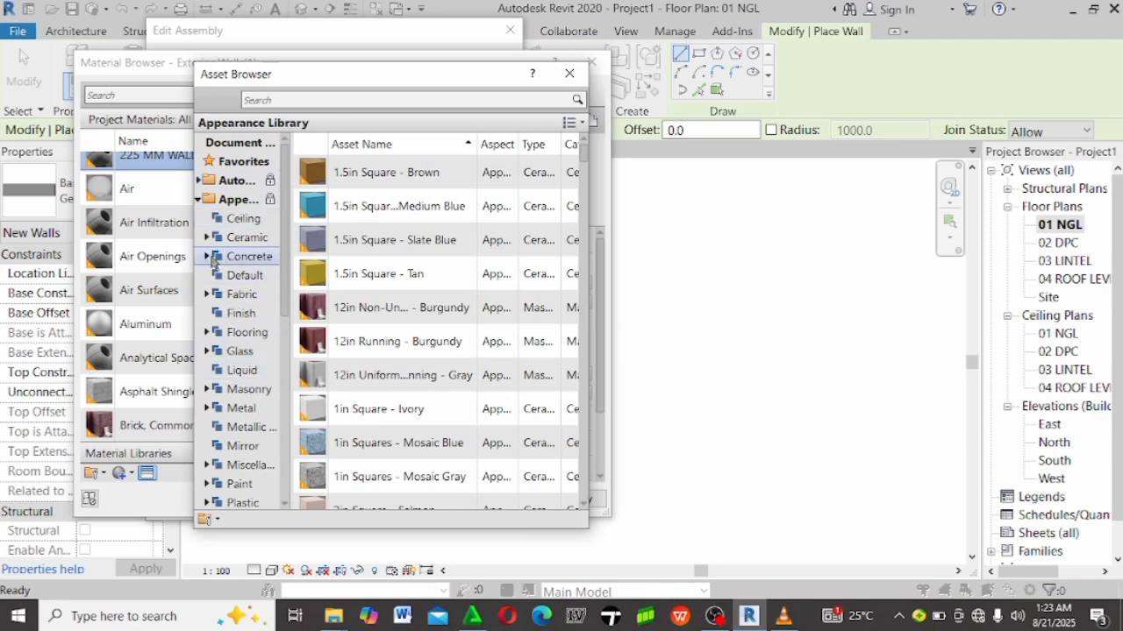
left_click(198, 200)
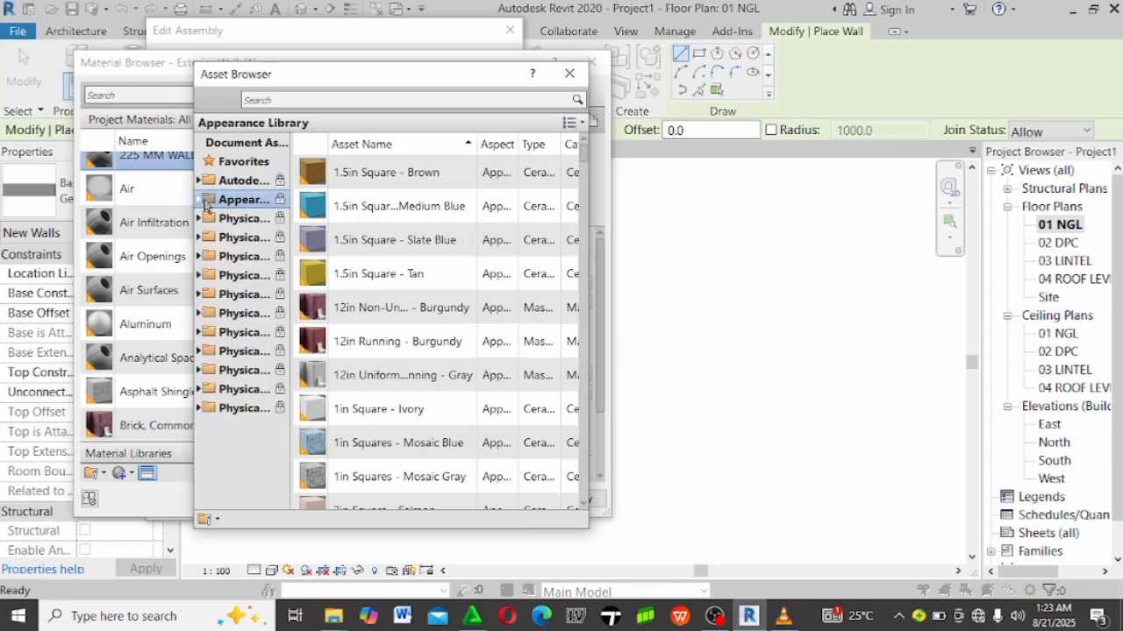
left_click(202, 200)
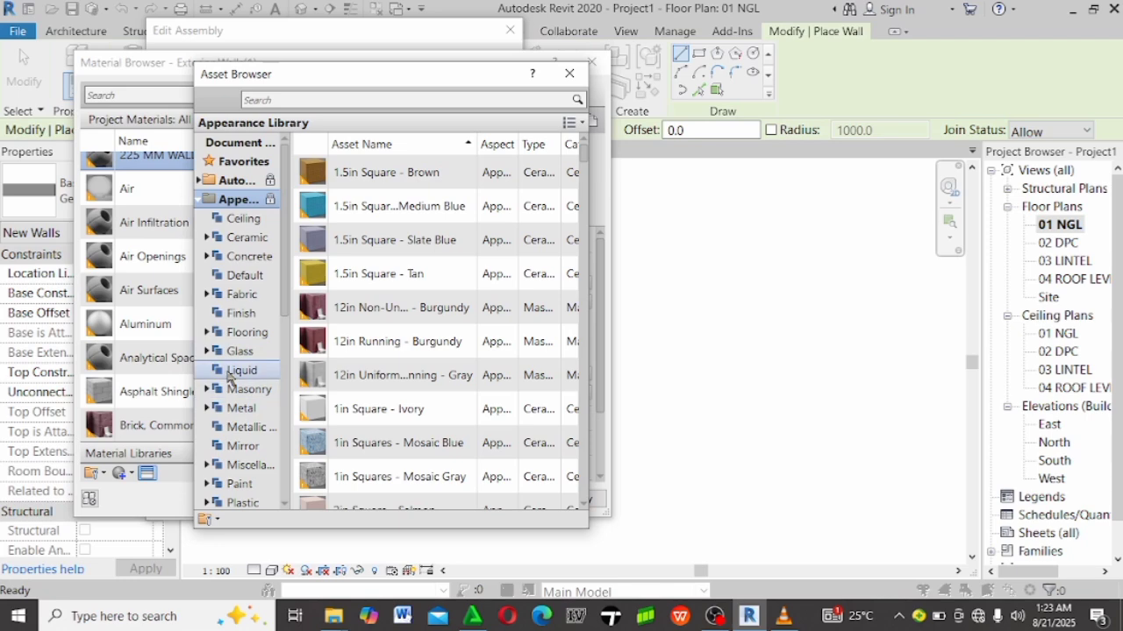
left_click(246, 237)
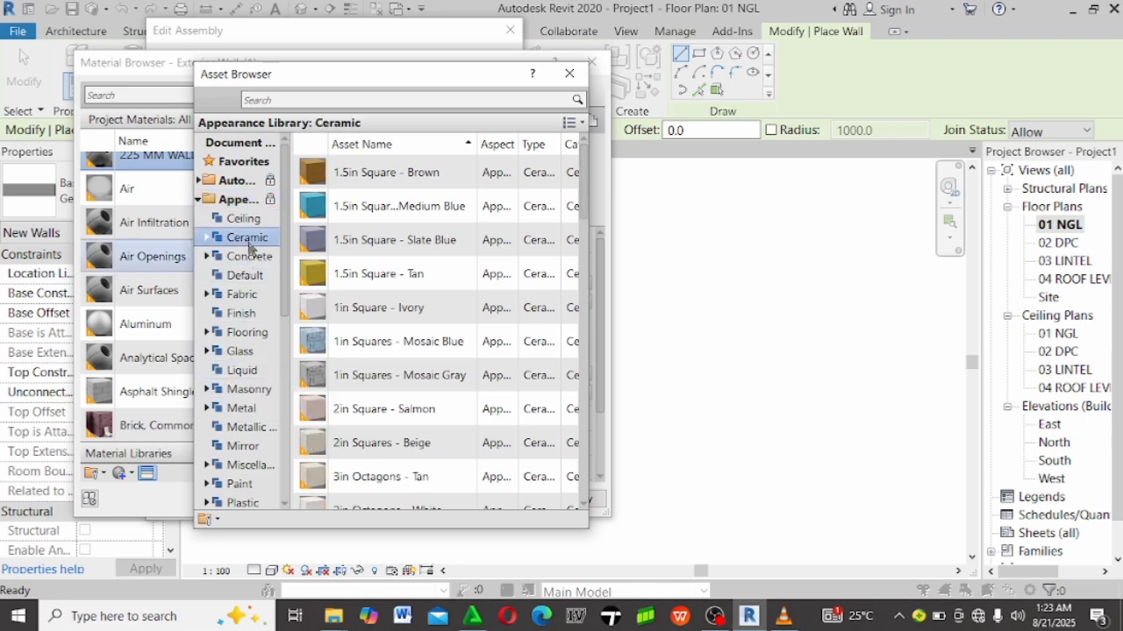
double_click(251, 485)
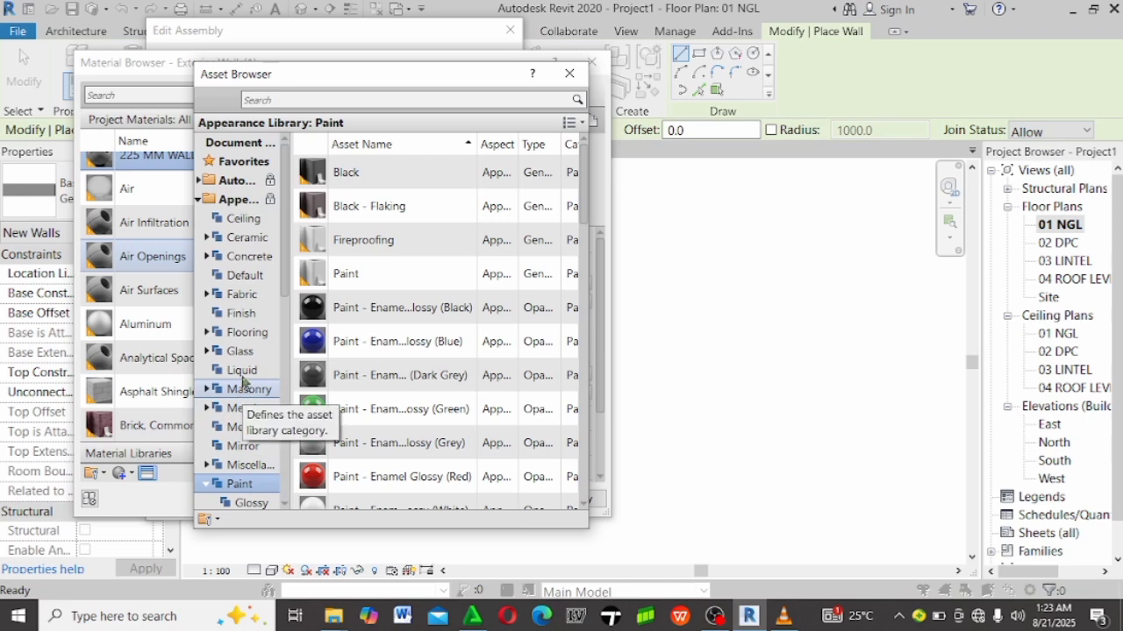
double_click(246, 257)
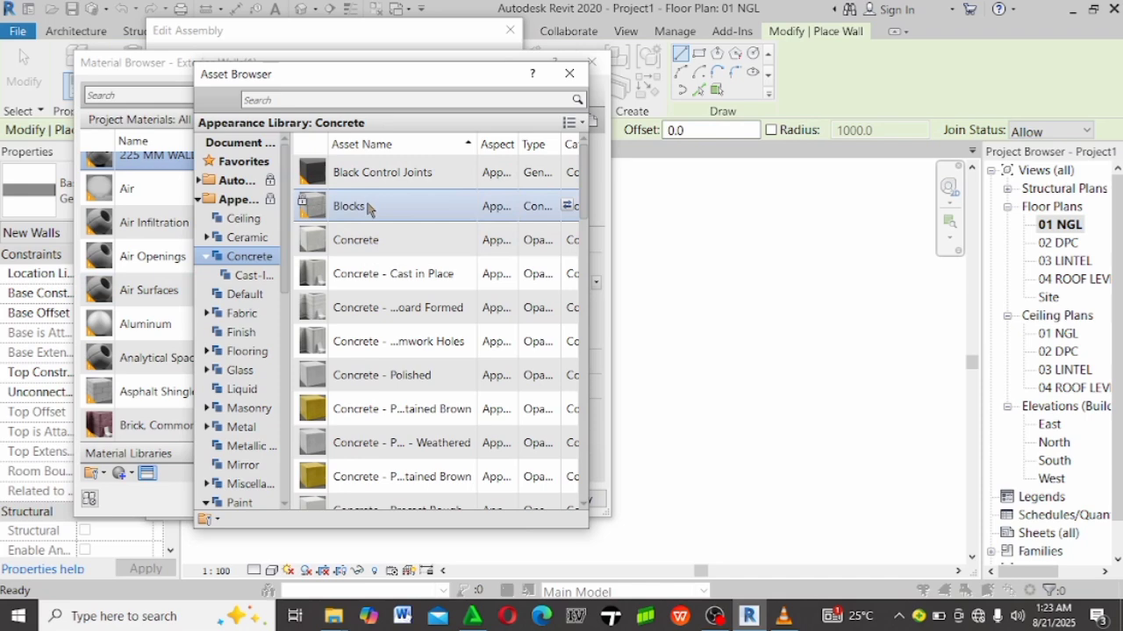
left_click(569, 73)
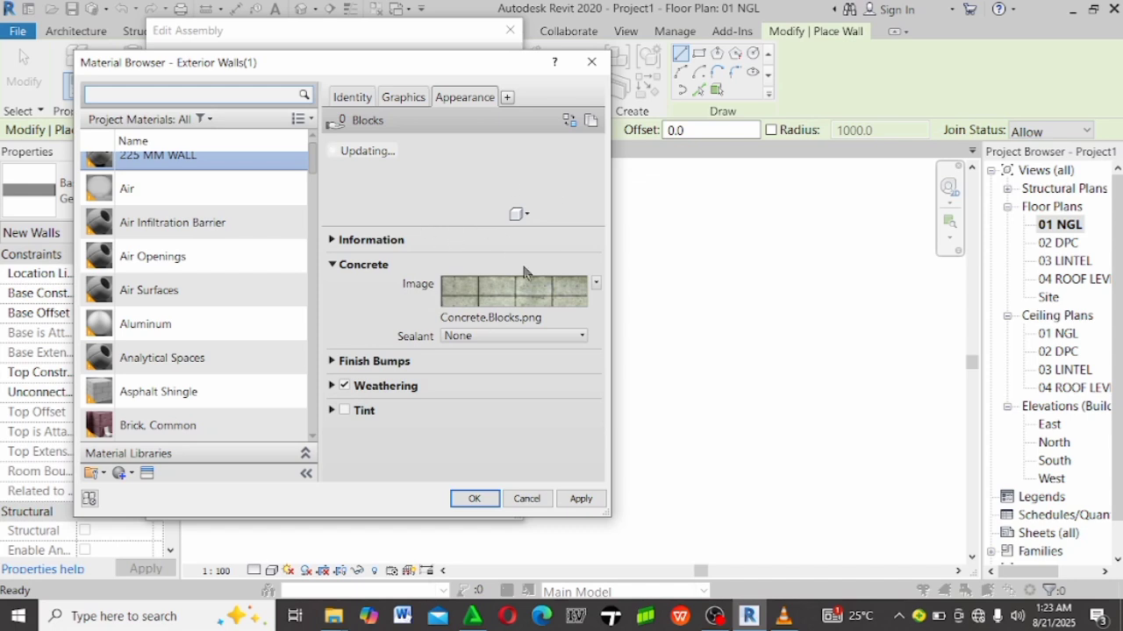
left_click(583, 503)
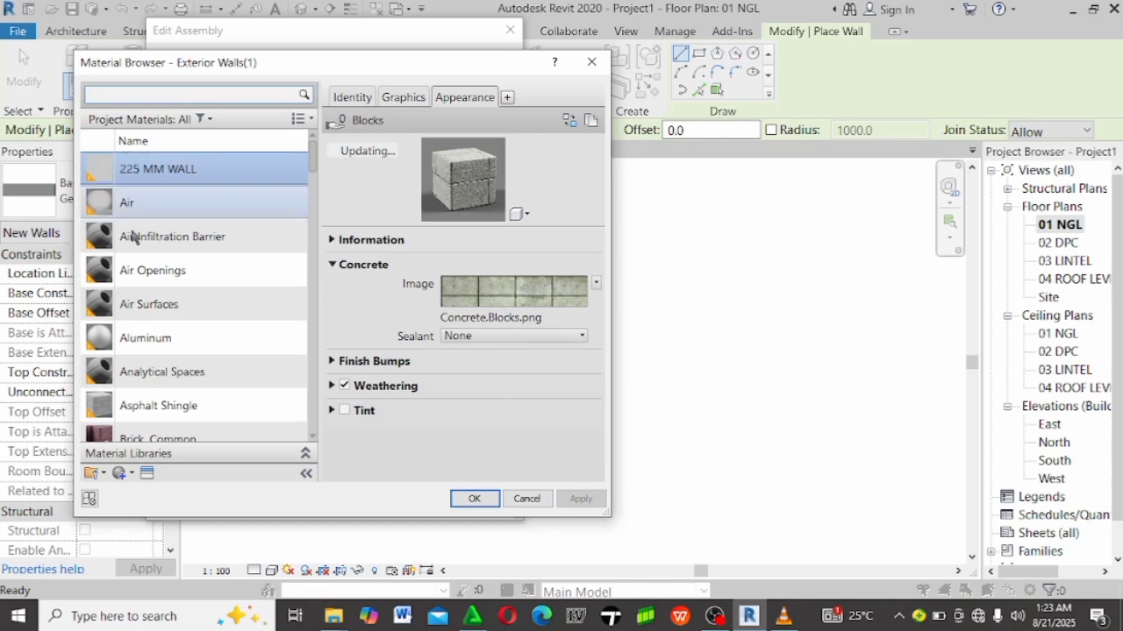
Assign the 225 MM WALL material to the structure layer and accept the wall type's assembly and type properties.
left_click(474, 498)
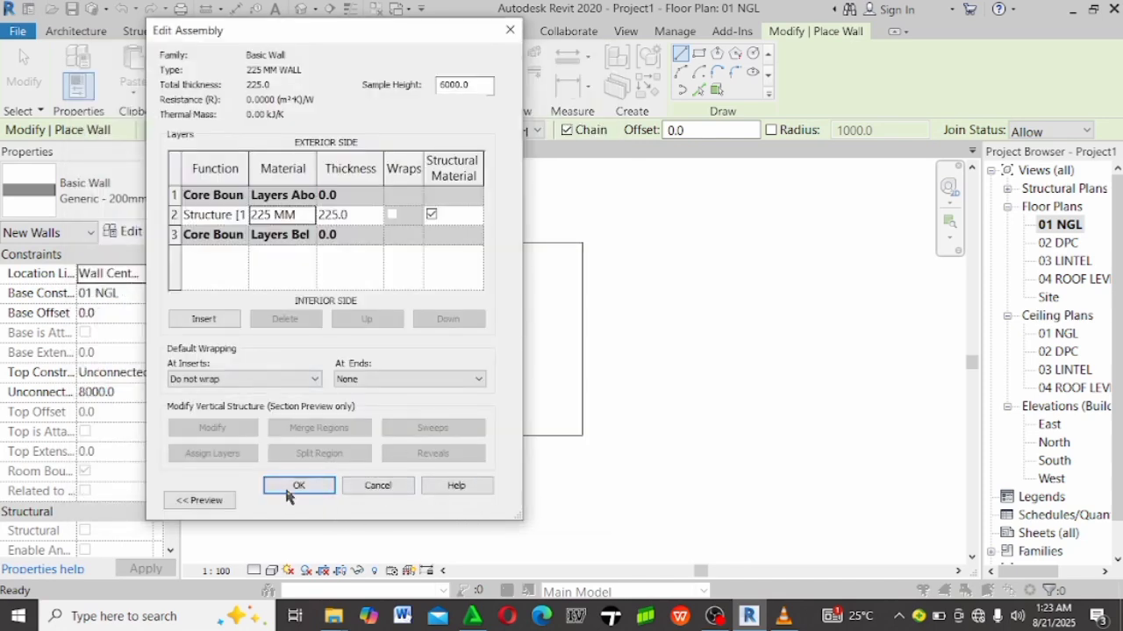
left_click(308, 491)
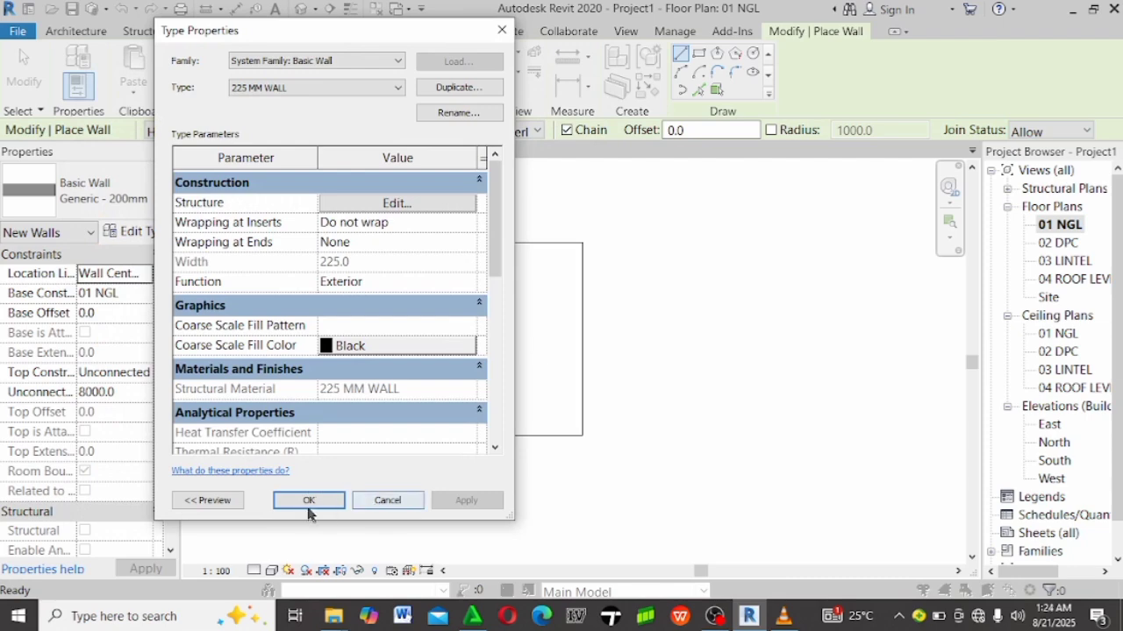
left_click(304, 501)
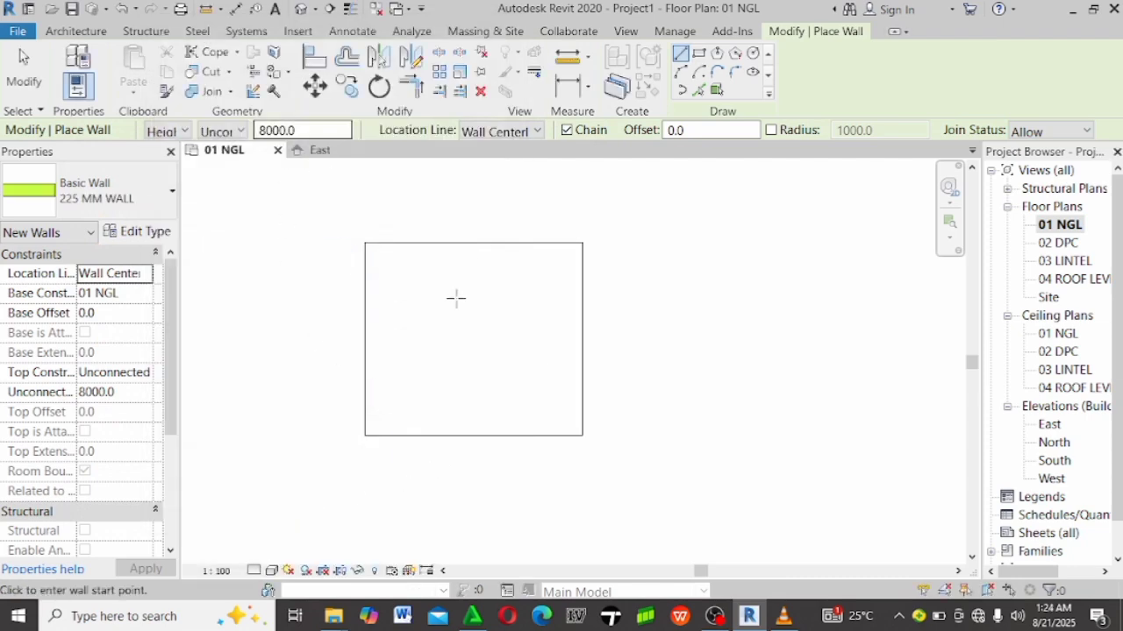
Draw a single straight horizontal wall of type 225 MM WALL inside the rectangular outline in the 01 NGL plan.
scroll(474, 347, "up", 5)
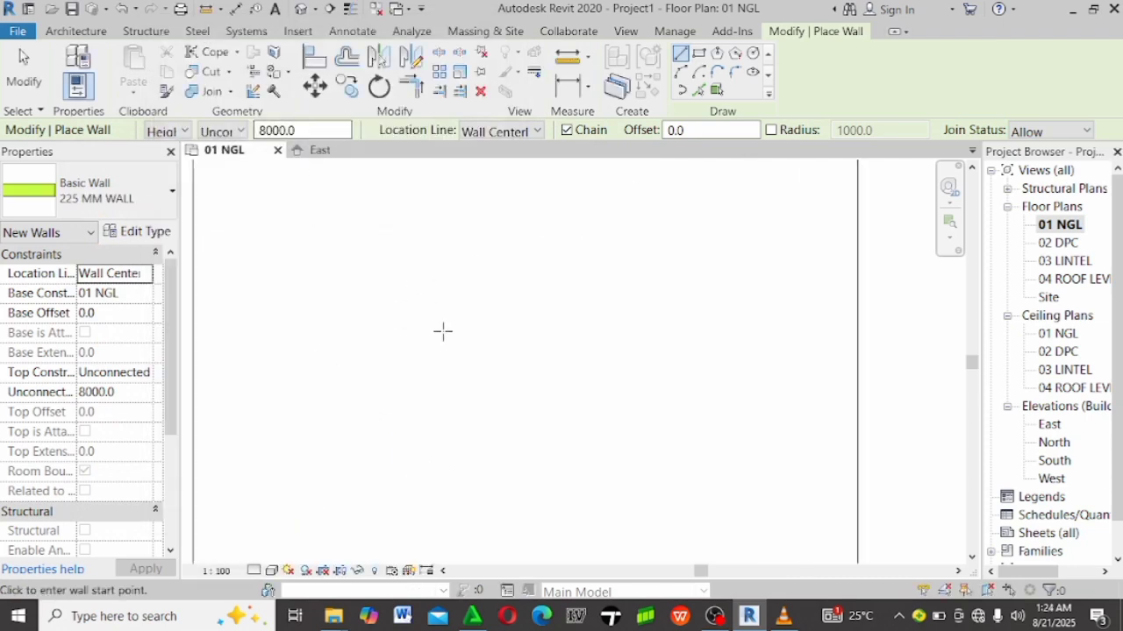
scroll(443, 331, "up", 2)
left_click(299, 317)
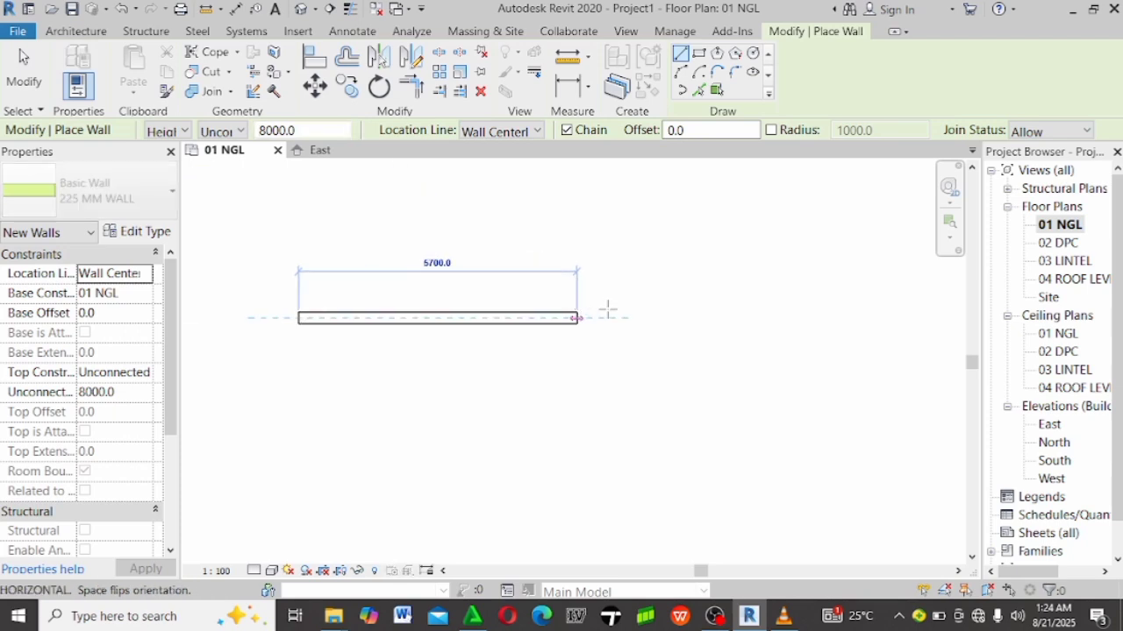
left_click(669, 318)
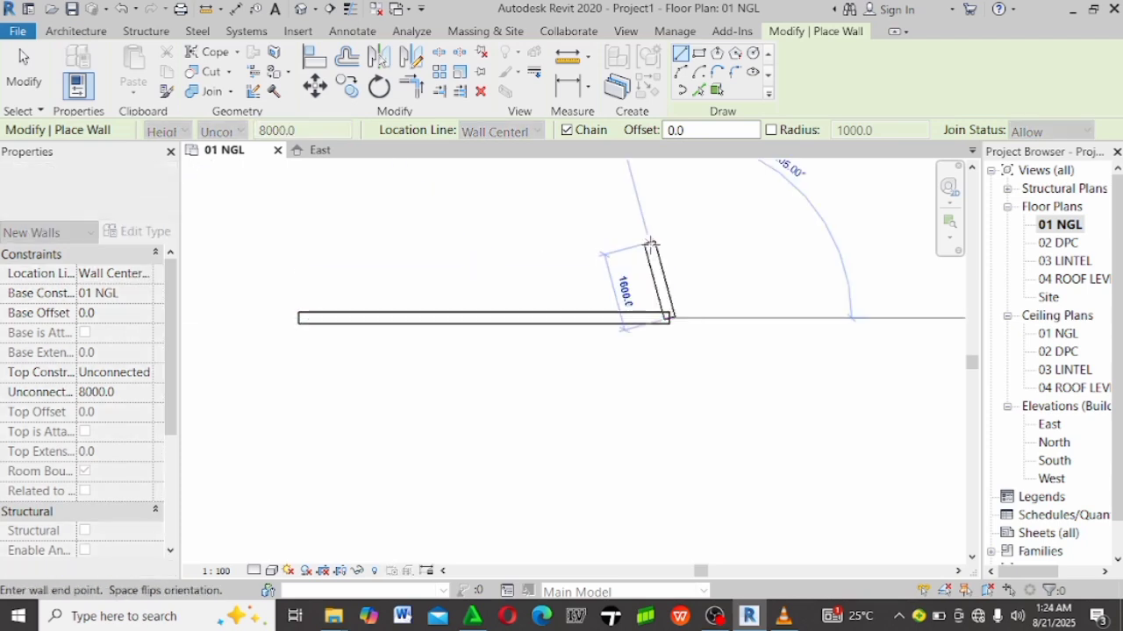
key("Escape")
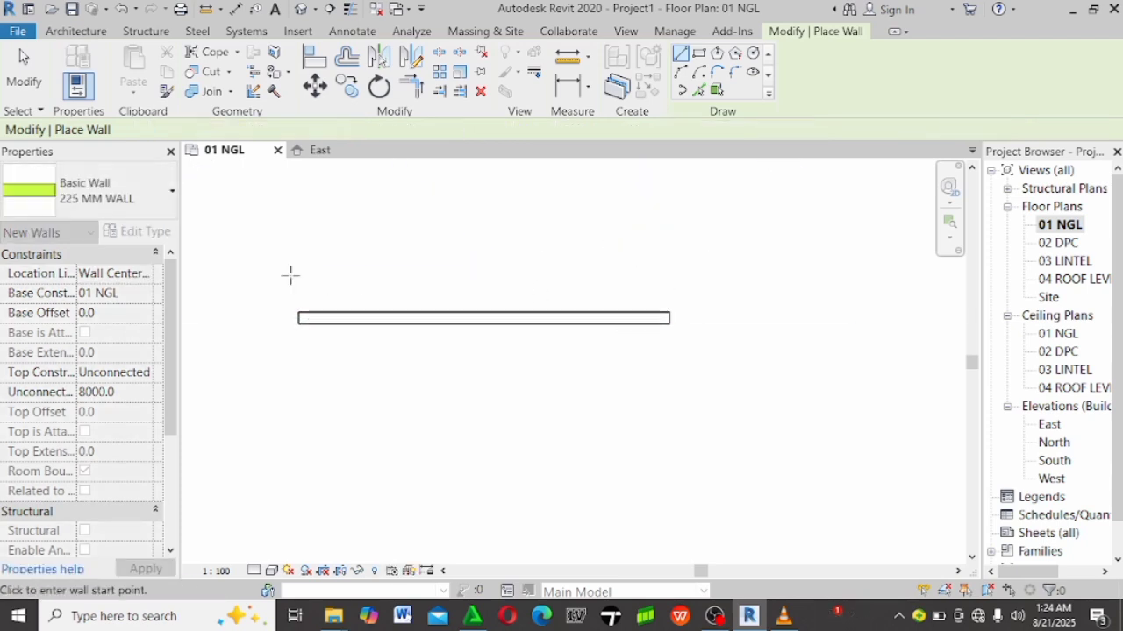
scroll(290, 275, "up", 2)
key("Escape")
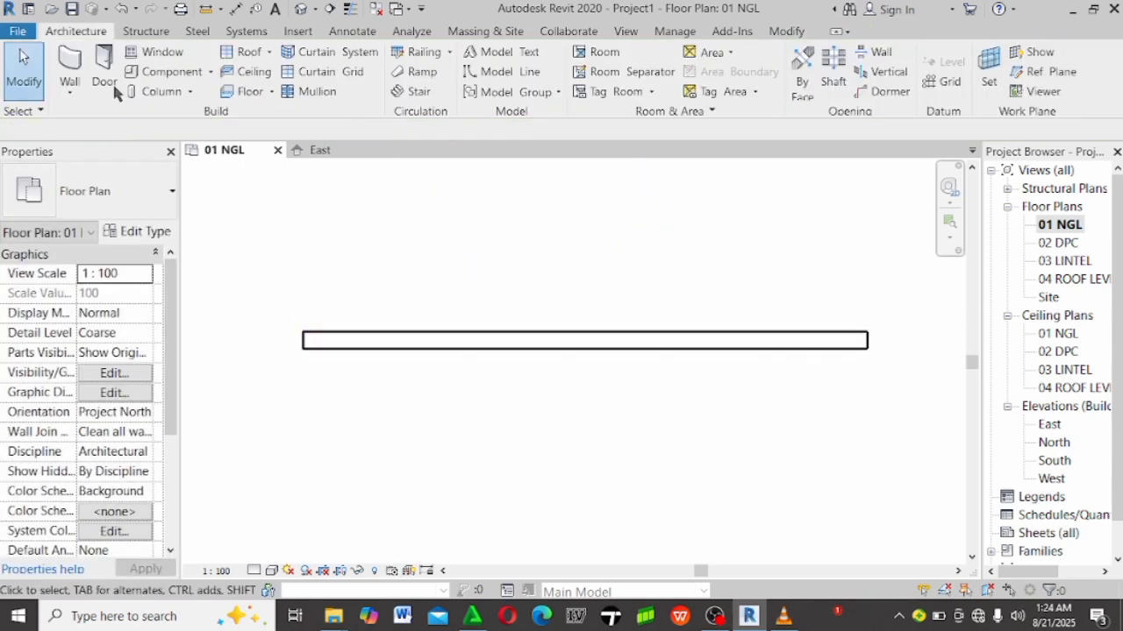
Check the wall's thickness with an aligned dimension between its two long faces, referencing Wall faces, without placing the dimension.
left_click(355, 32)
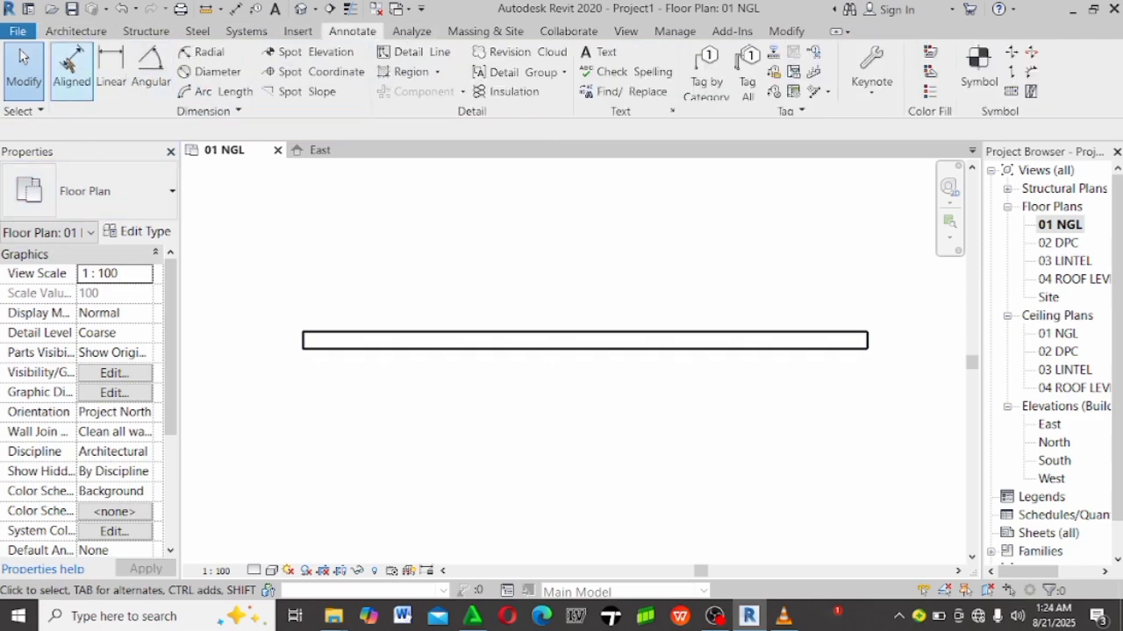
left_click(112, 70)
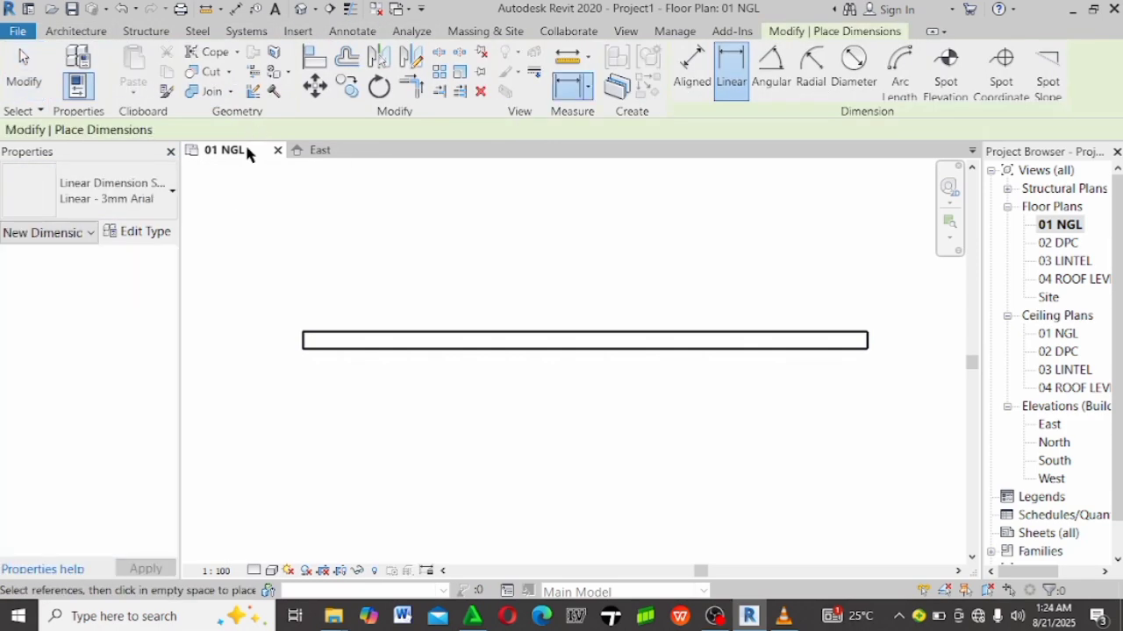
key("Escape")
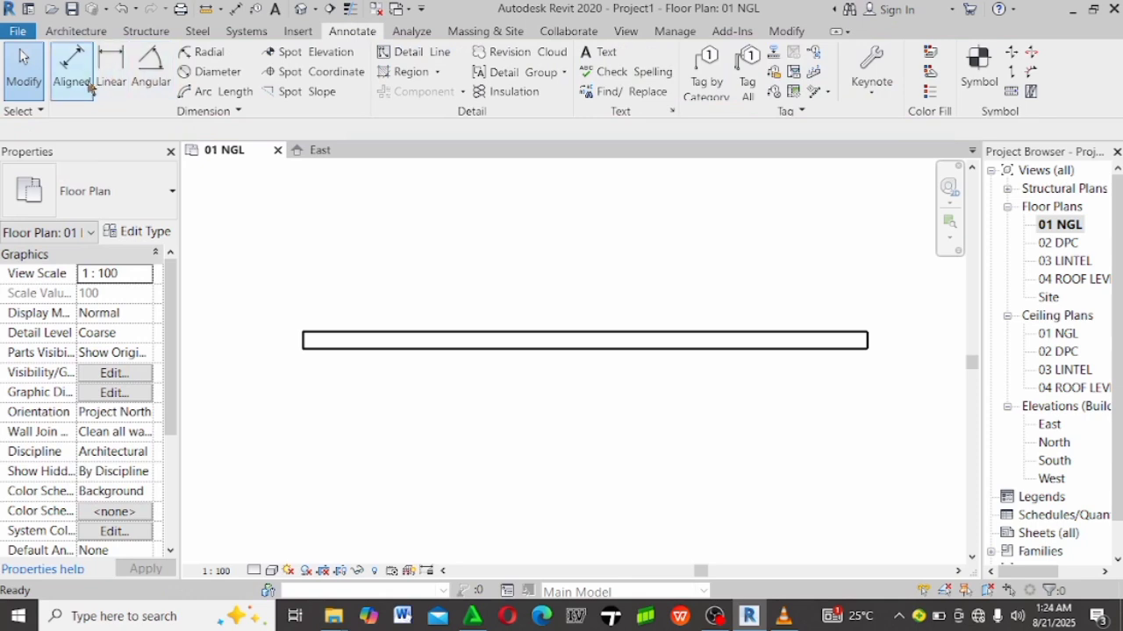
left_click(83, 77)
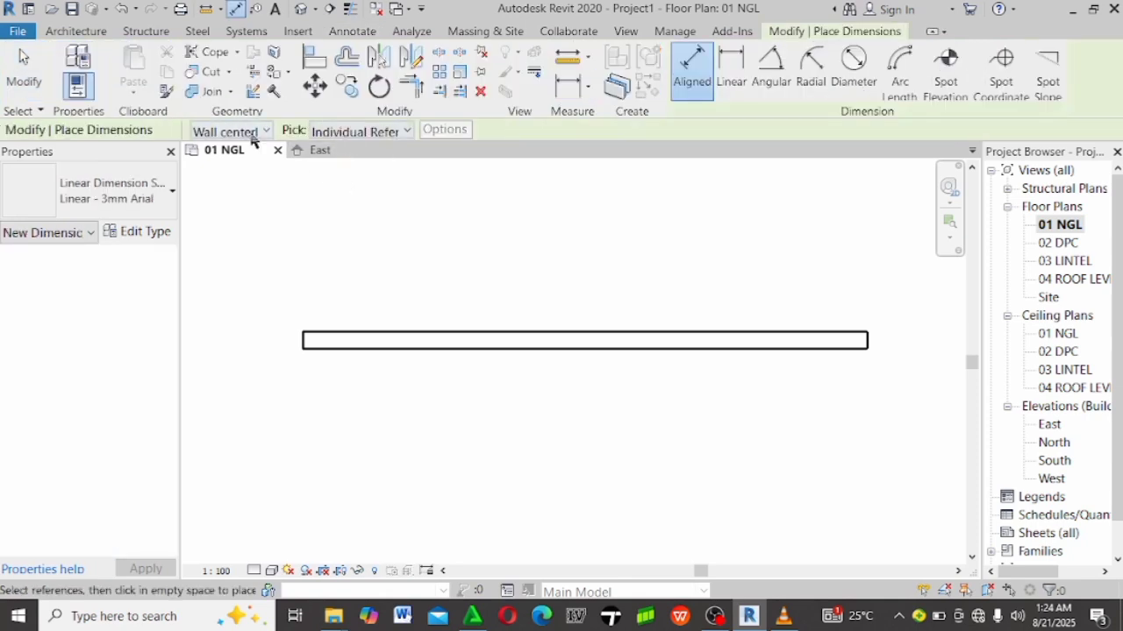
left_click(263, 133)
left_click(224, 167)
scroll(394, 359, "up", 5)
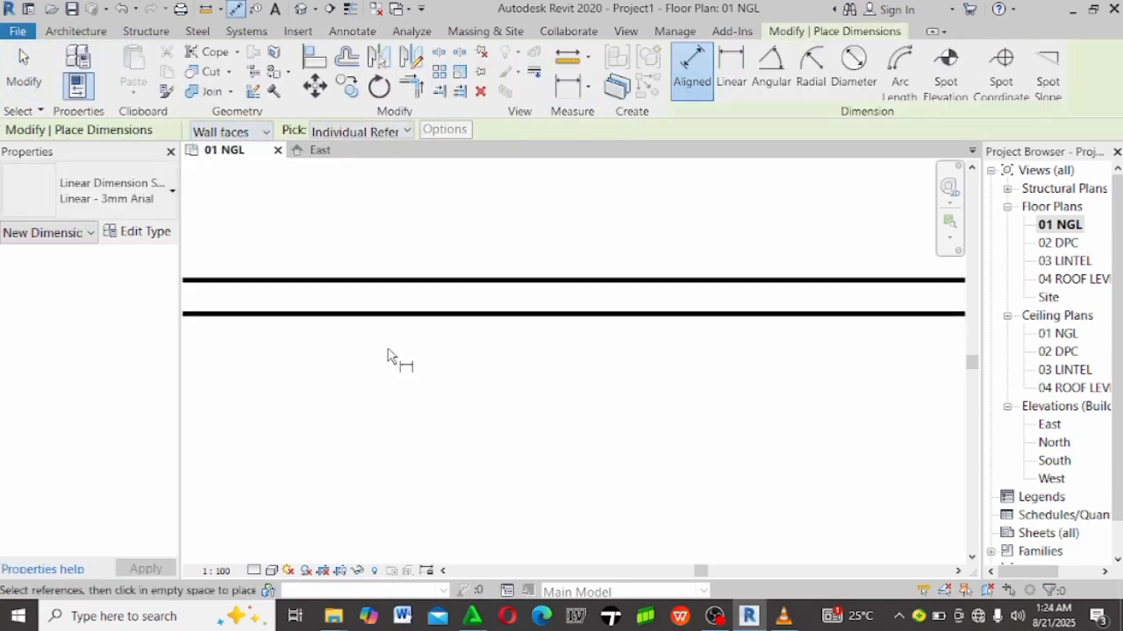
scroll(484, 412, "down", 2)
scroll(240, 318, "up", 3)
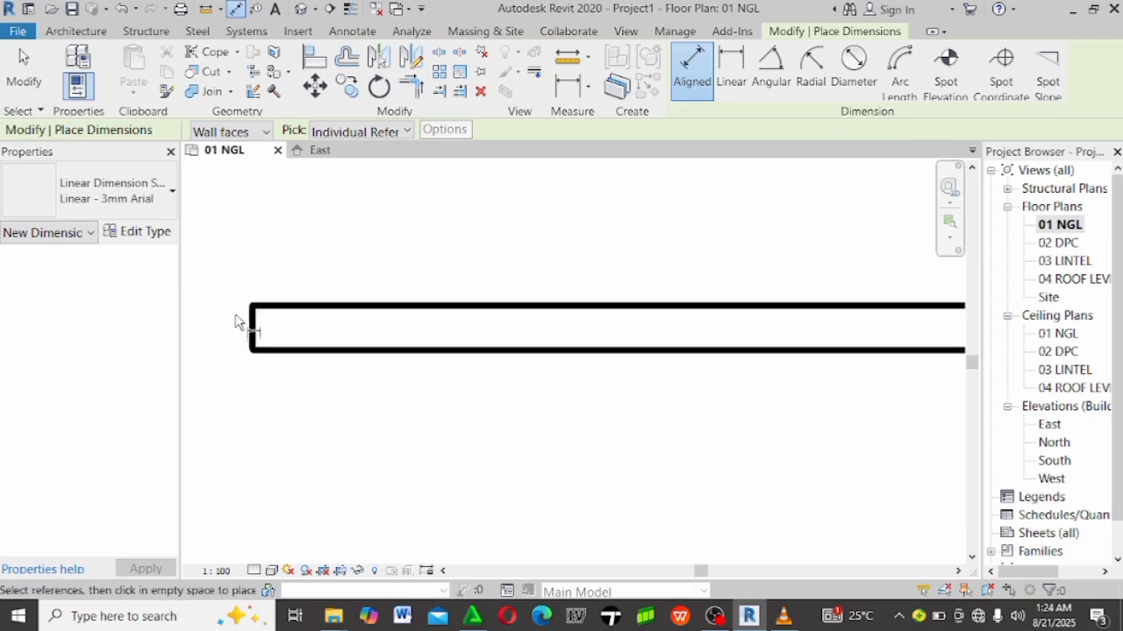
scroll(526, 373, "down", 2)
scroll(412, 351, "up", 2)
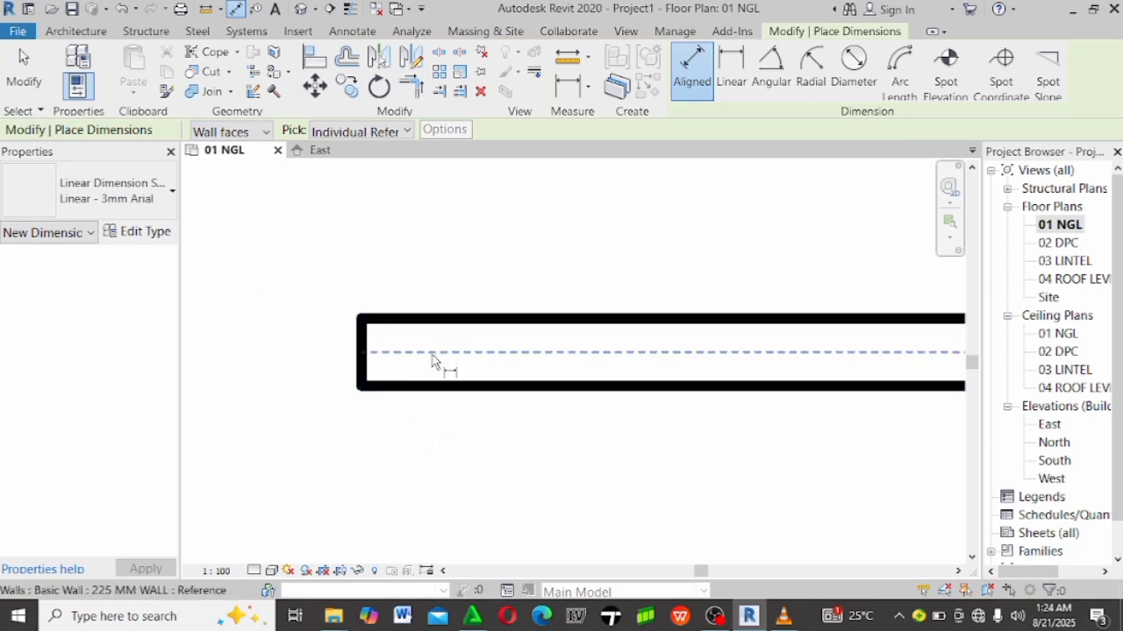
scroll(424, 396, "up", 2)
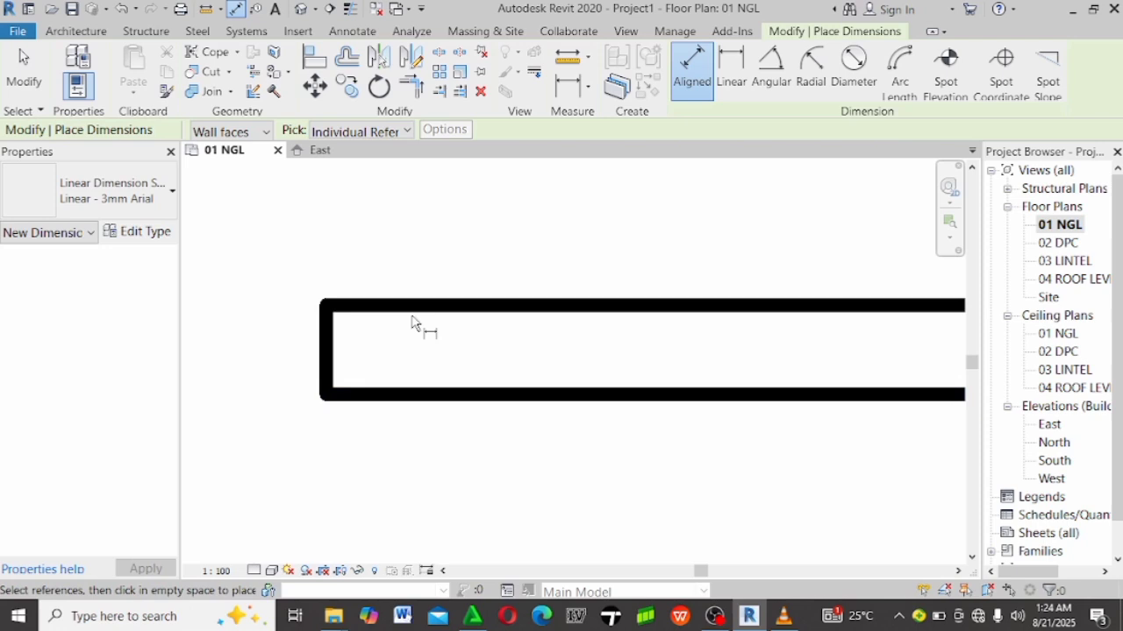
left_click(421, 393)
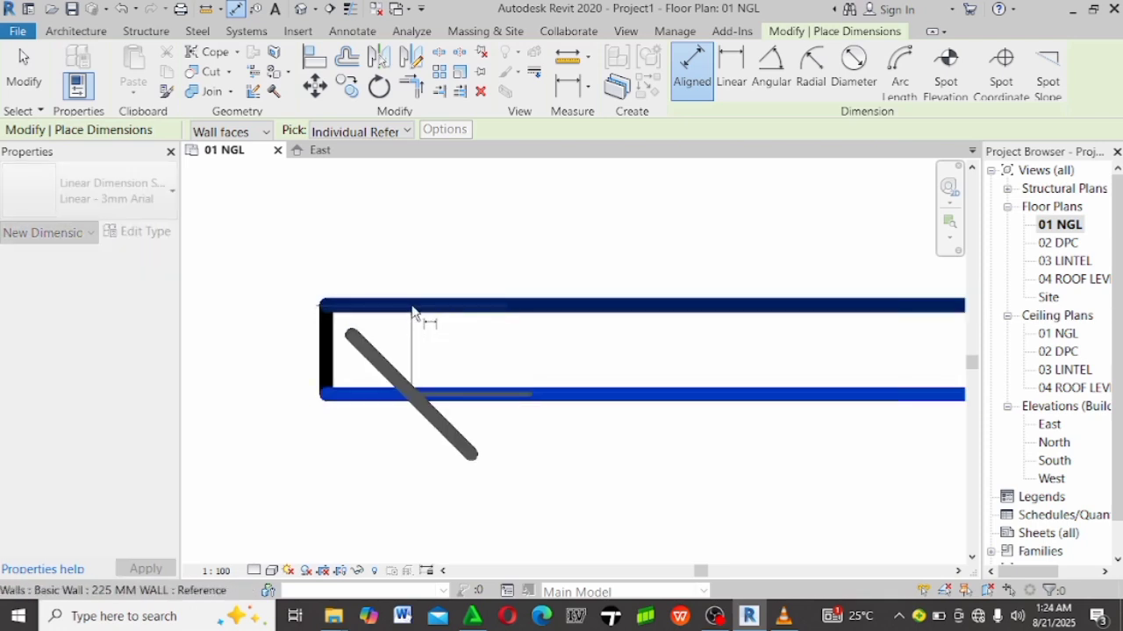
left_click(413, 313)
scroll(421, 281, "down", 2)
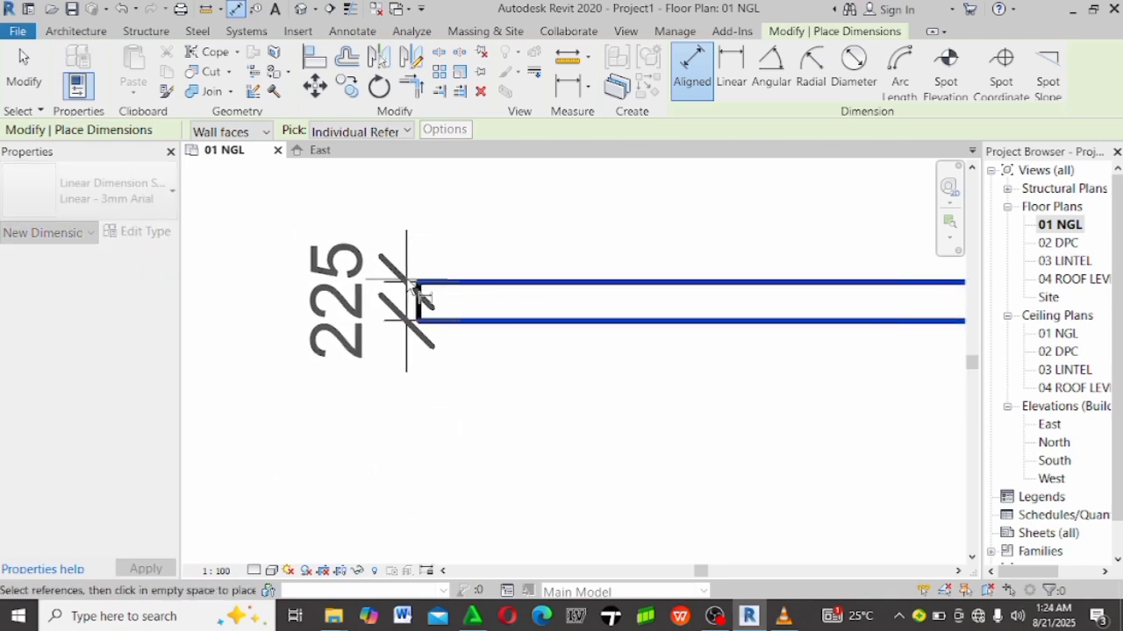
key("Escape")
key("Escape")
scroll(382, 298, "down", 5)
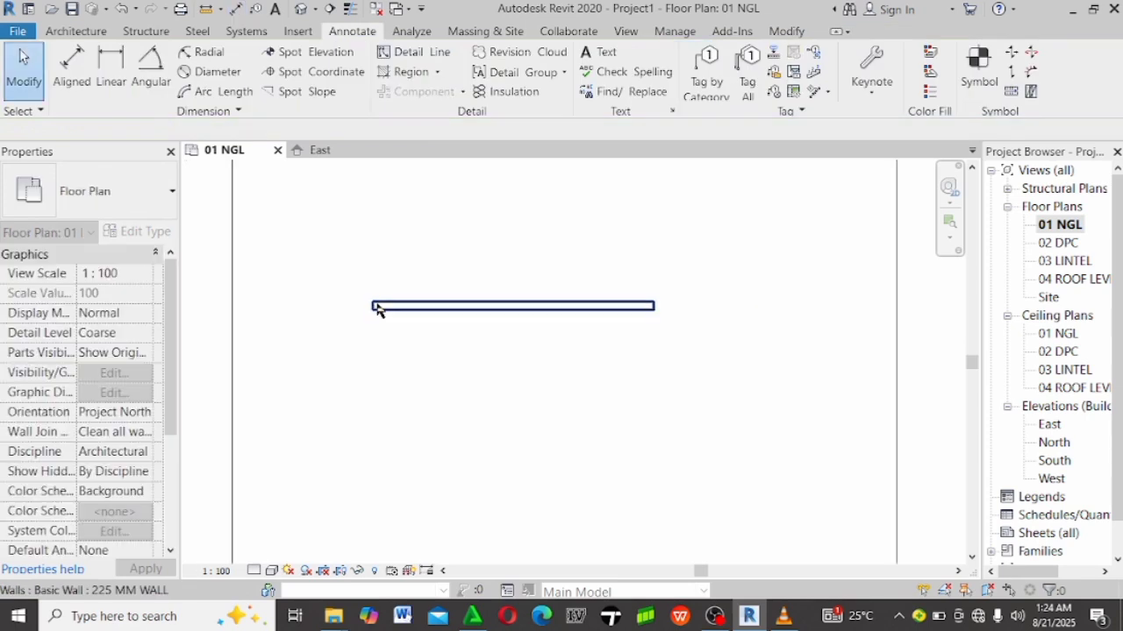
scroll(378, 309, "down", 3)
scroll(377, 232, "up", 1)
scroll(435, 321, "up", 4)
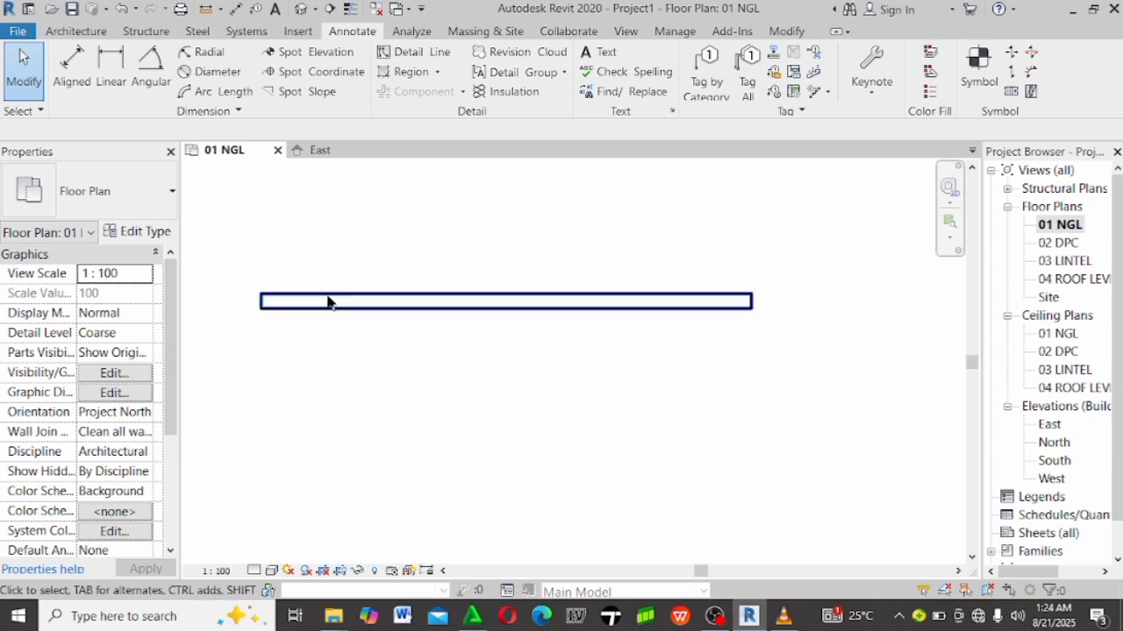
scroll(550, 422, "down", 2)
scroll(504, 393, "down", 2)
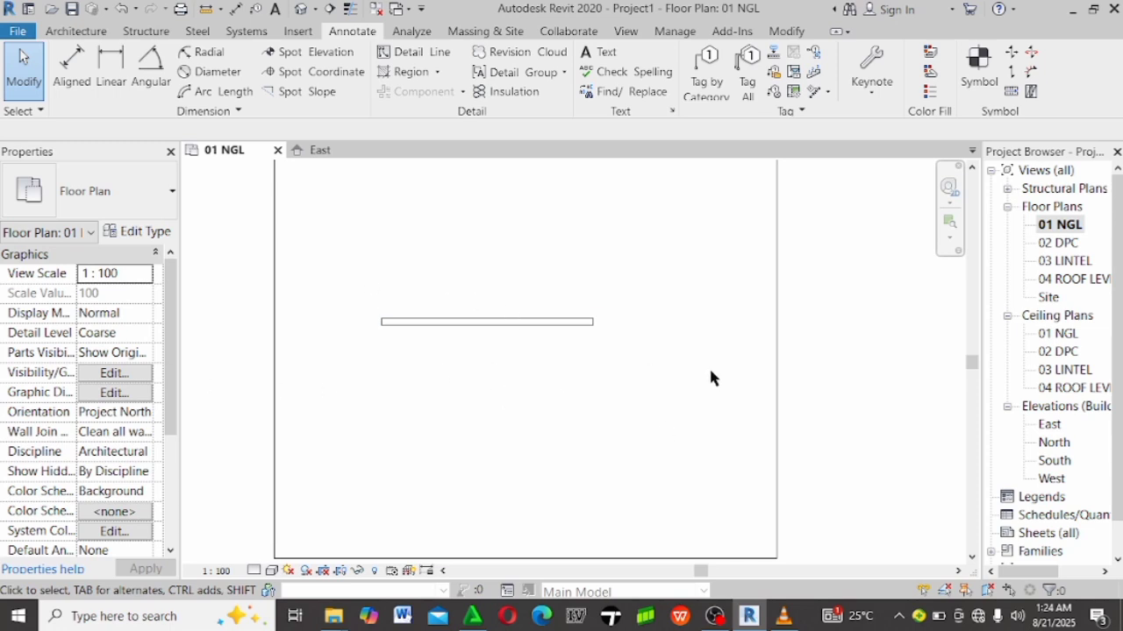
Start placing 225 MM WALL walls with base constraint 01 NGL and top constraint Up to level: 04 ROOF LEVEL.
left_click(77, 31)
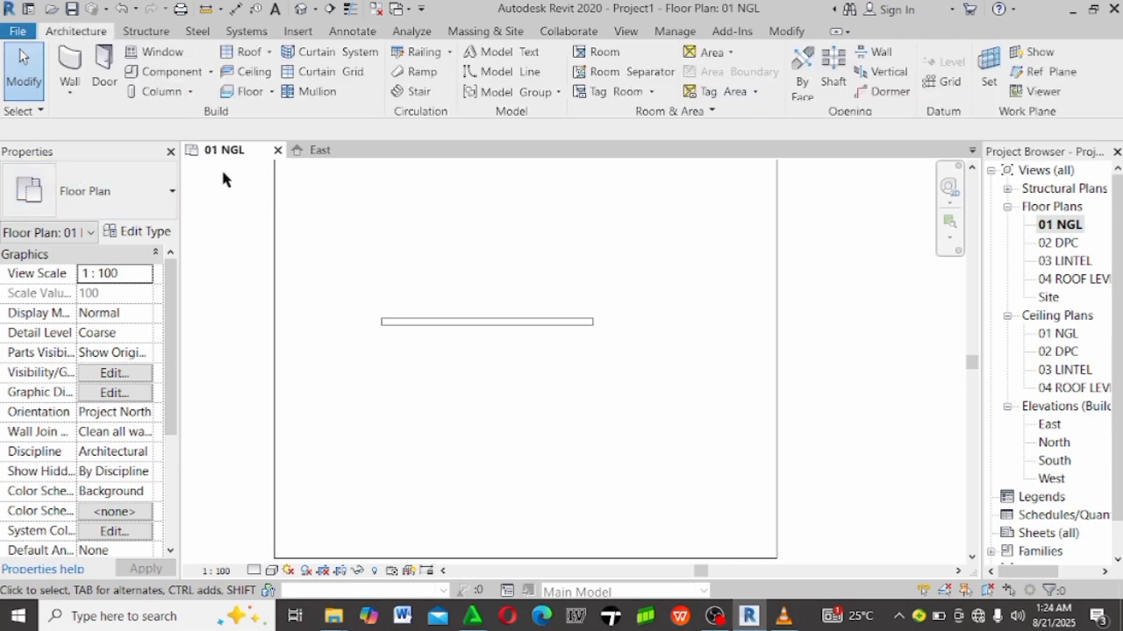
left_click(88, 66)
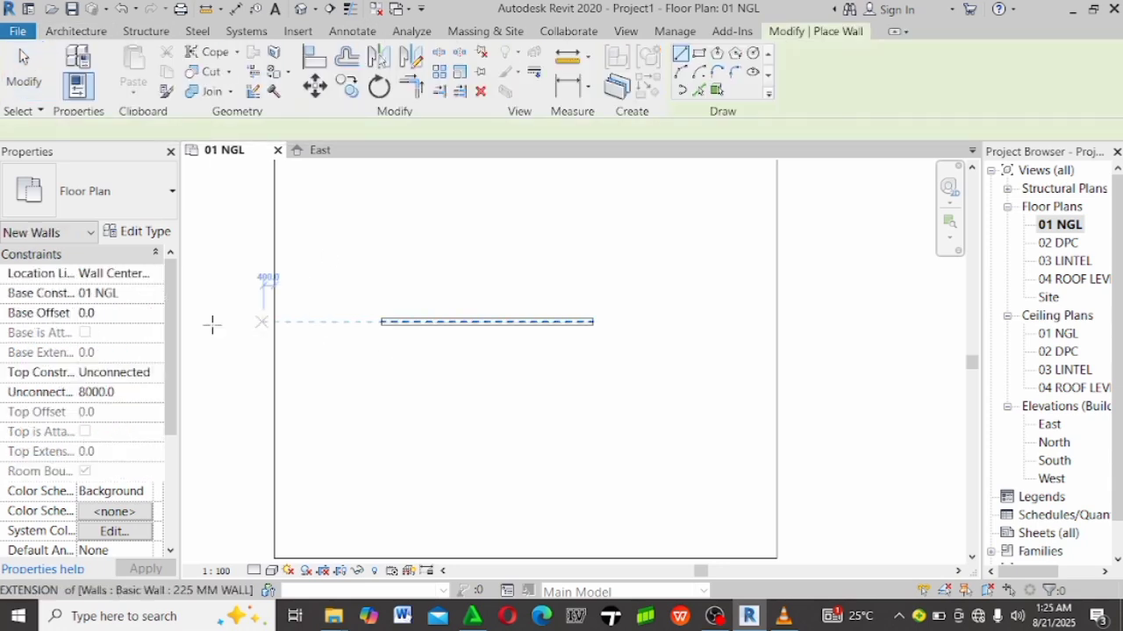
scroll(448, 426, "up", 3)
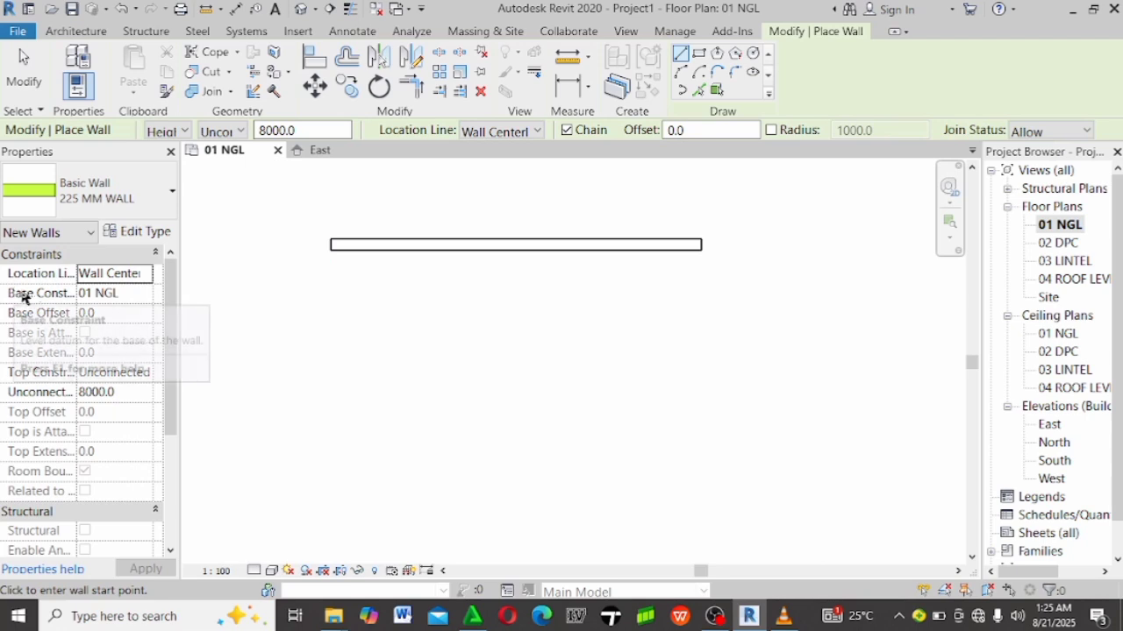
left_click(125, 295)
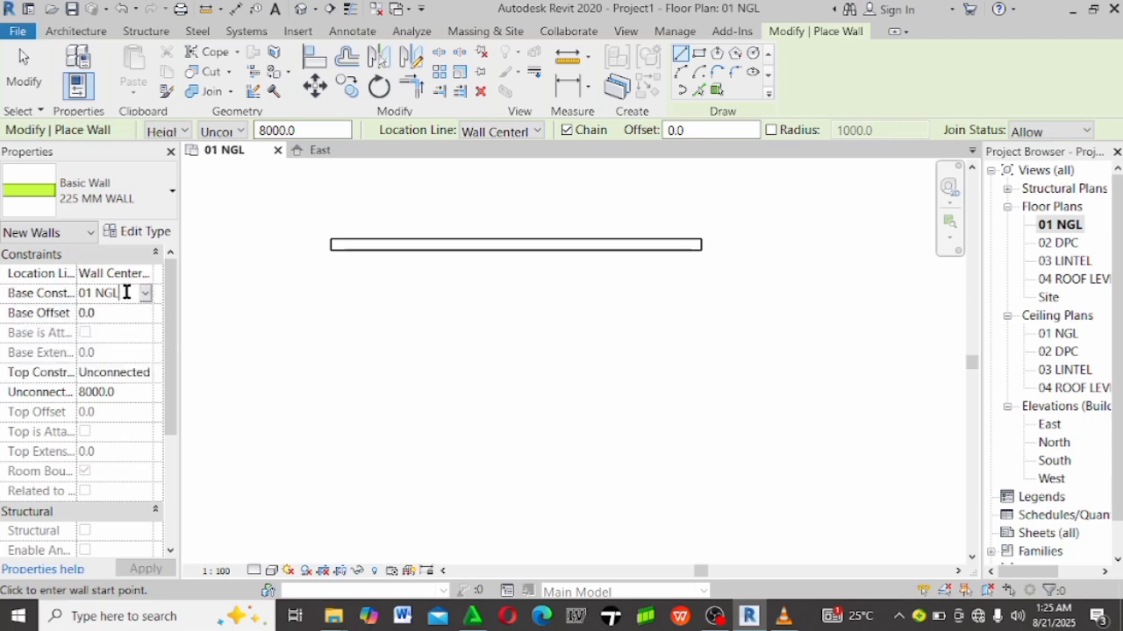
left_click(146, 294)
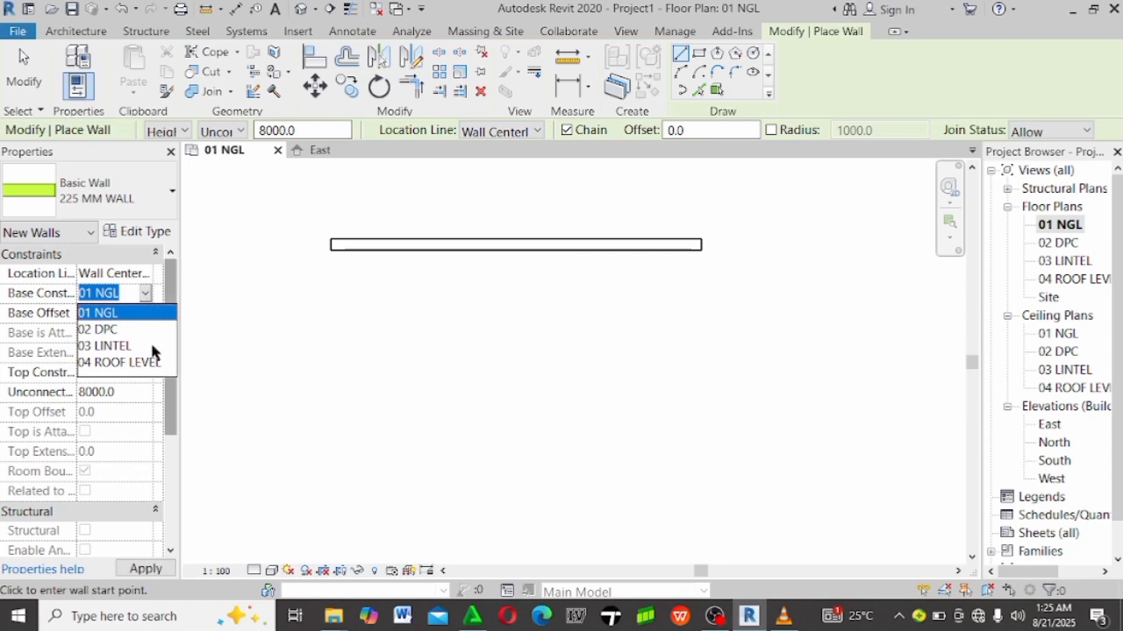
left_click(263, 339)
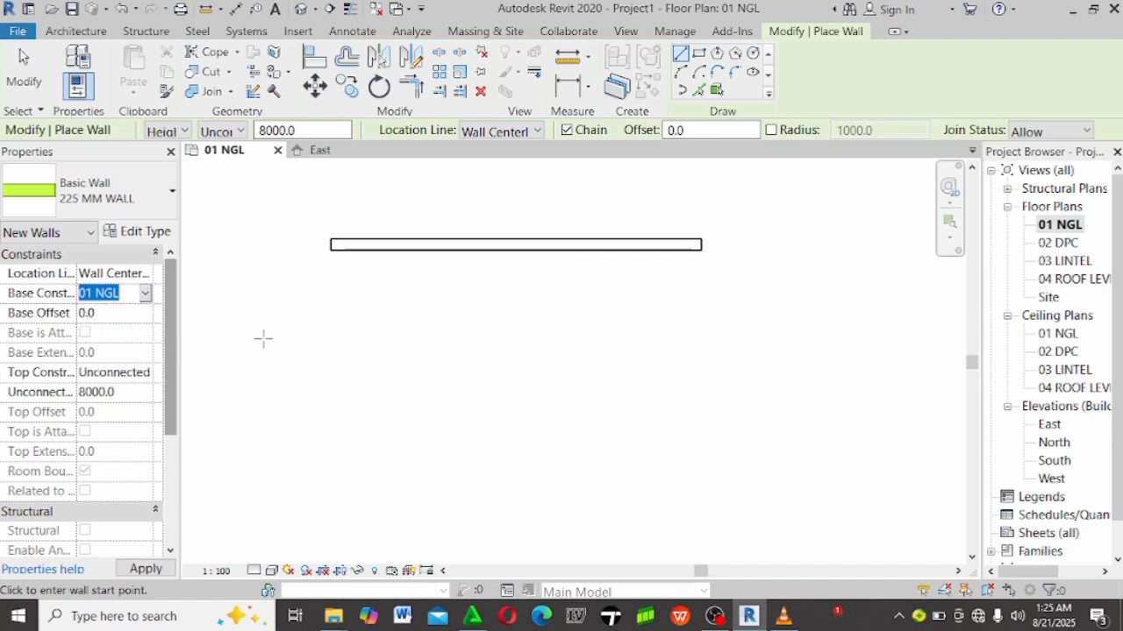
left_click(123, 372)
left_click(147, 372)
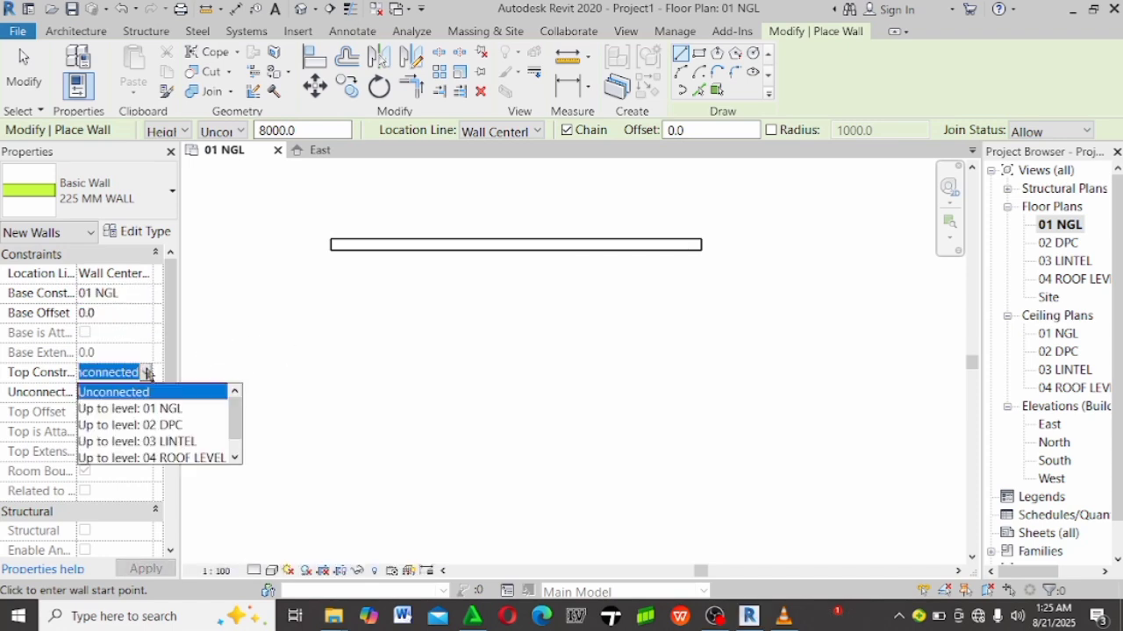
left_click(176, 458)
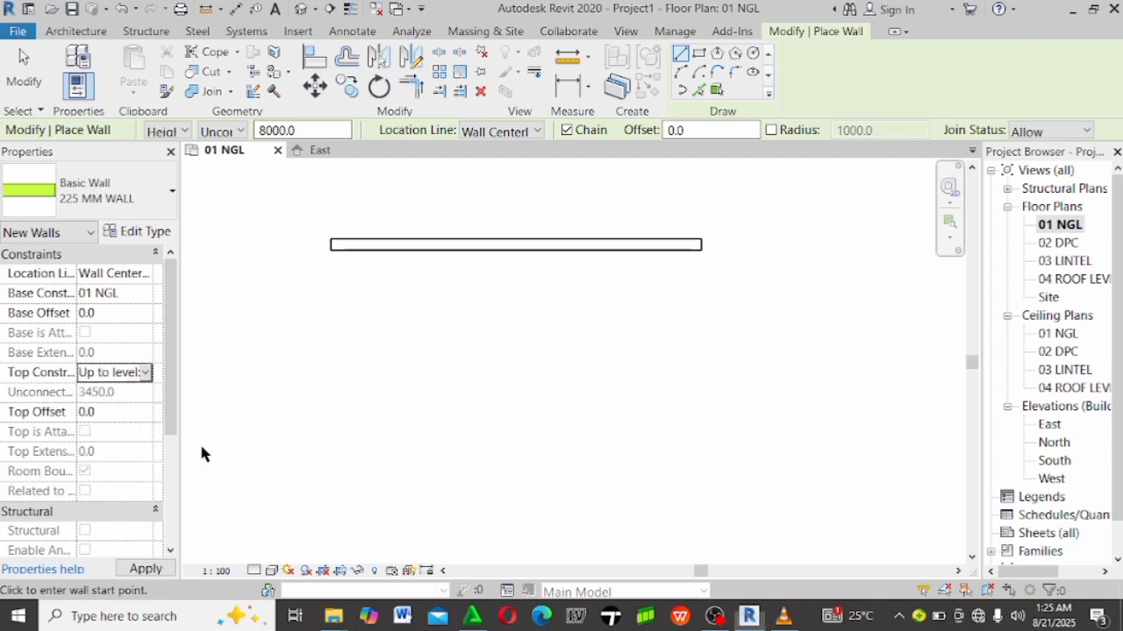
Draw a closed rectangle of four walls, about 7411 by 4900 mm, below the existing single wall.
left_click(338, 305)
scroll(341, 316, "down", 2)
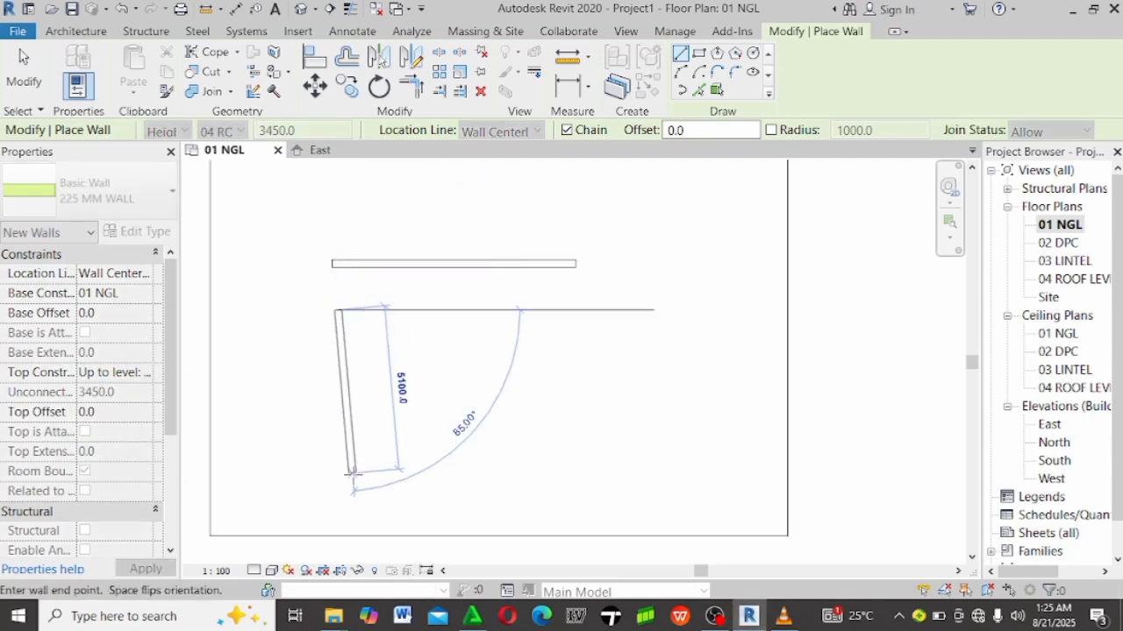
left_click(338, 467)
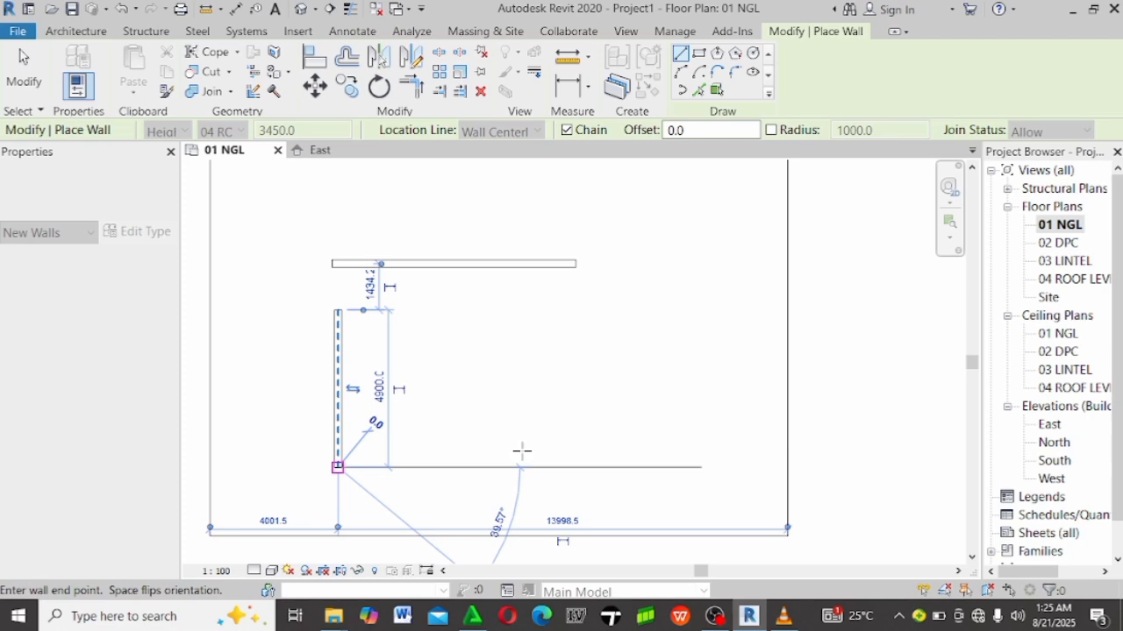
left_click(575, 467)
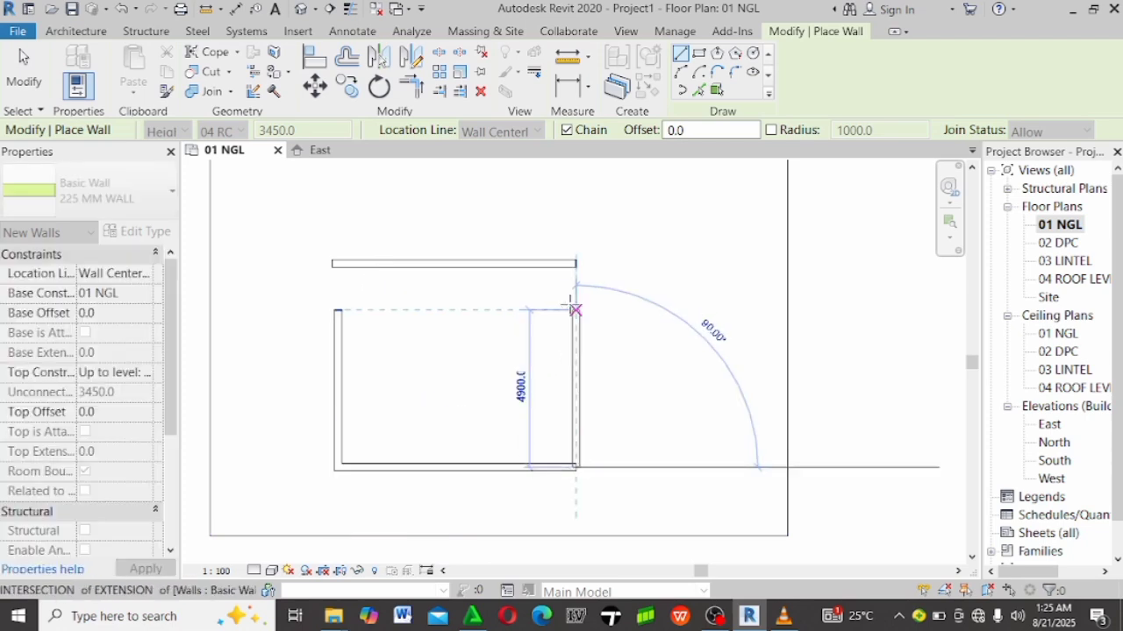
left_click(576, 308)
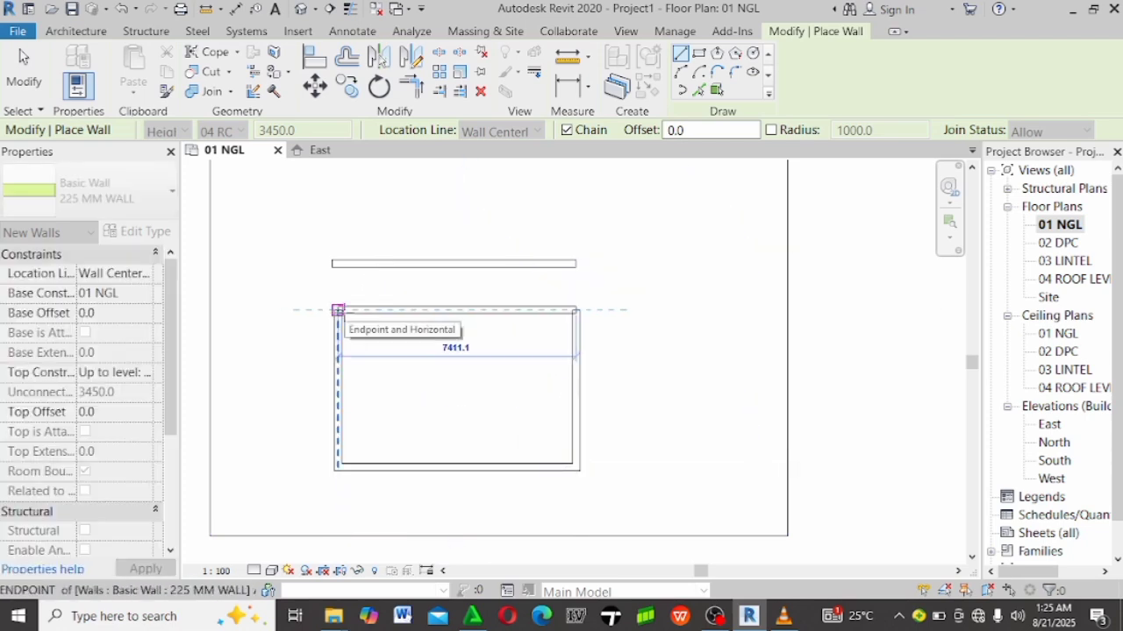
left_click(339, 308)
scroll(421, 272, "up", 1)
key("Escape")
Delete the single horizontal wall above the new rectangular room.
left_click(421, 267)
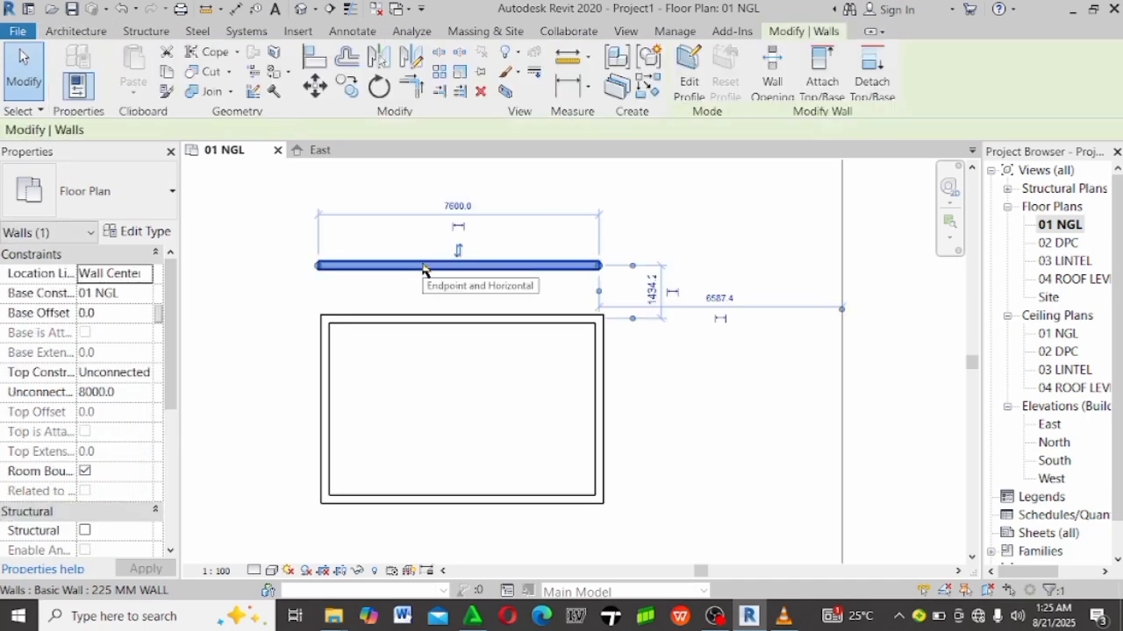
key("Delete")
scroll(451, 288, "down", 1)
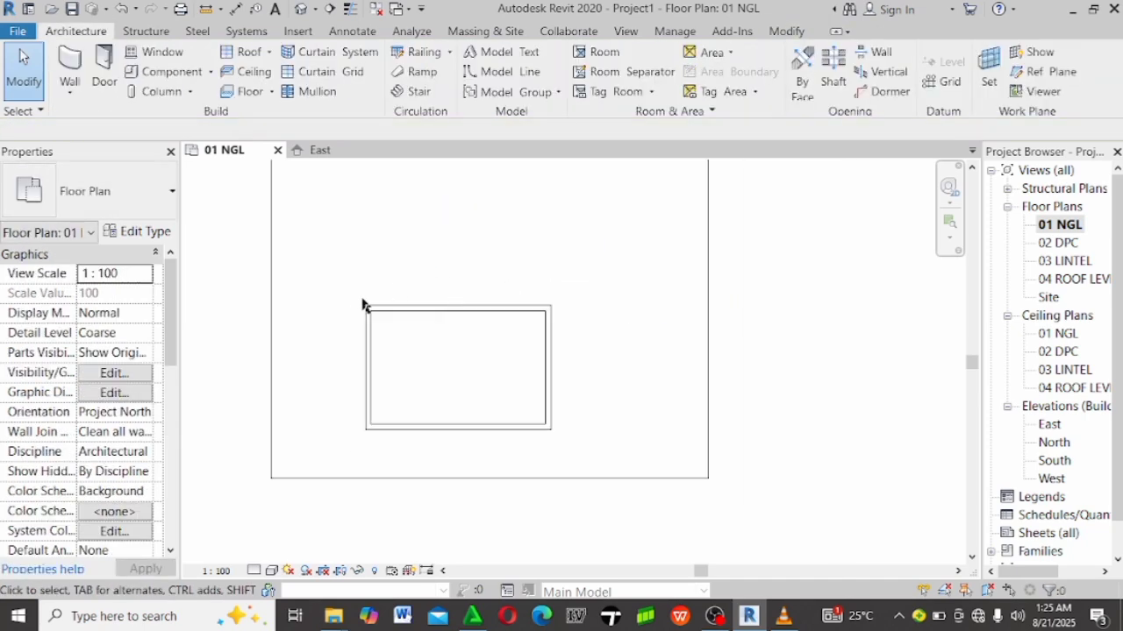
Move all four walls of the rectangle together straight up by about 5100 mm within the outline.
left_click_drag(364, 304, 559, 431)
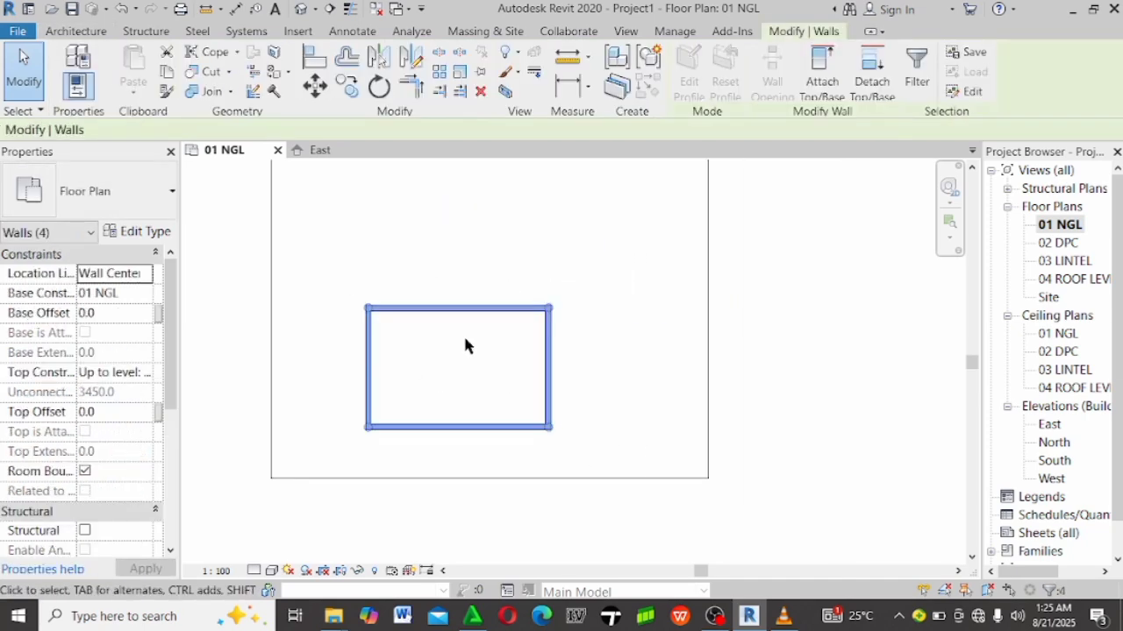
scroll(456, 377, "down", 1)
left_click(314, 85)
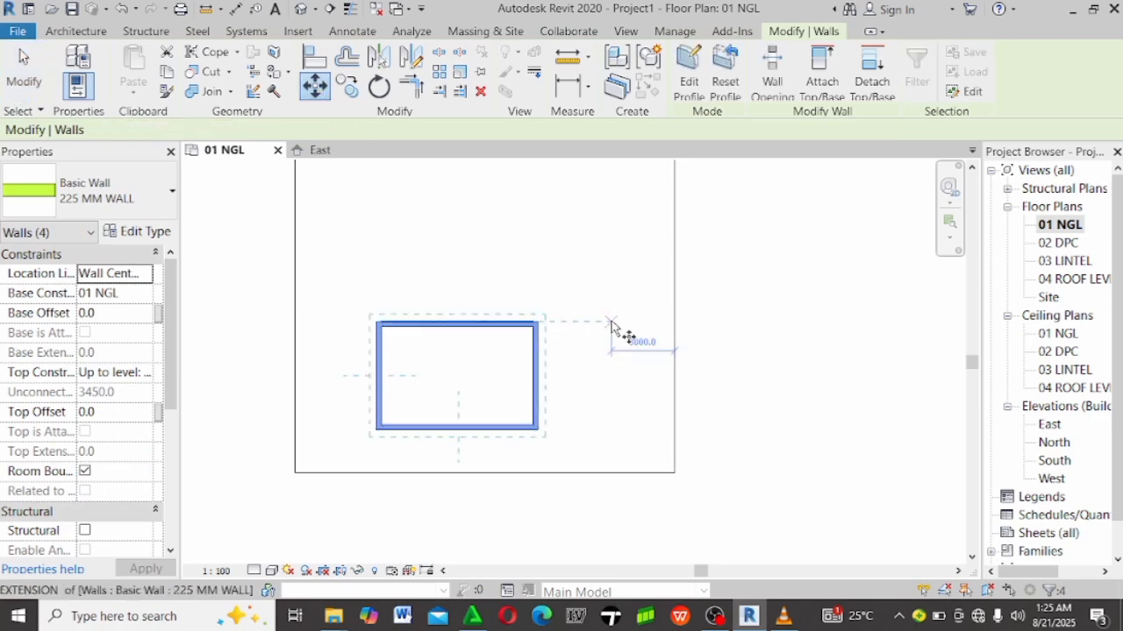
left_click(538, 323)
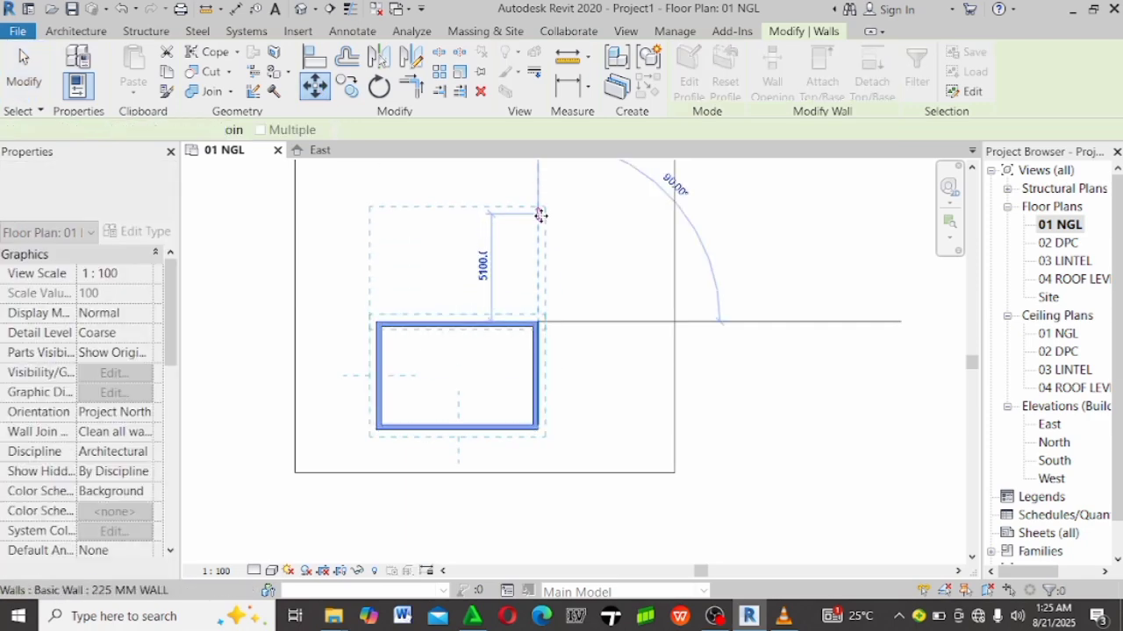
left_click(540, 215)
key("Escape")
scroll(494, 323, "down", 1)
scroll(491, 321, "up", 2)
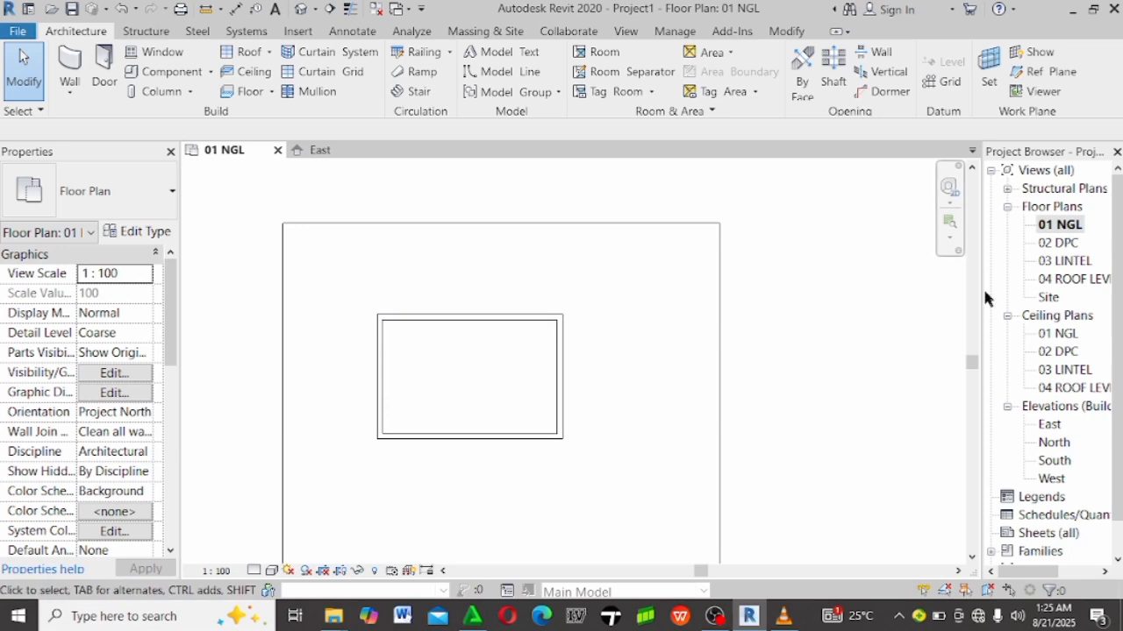
View the 04 ROOF LEVEL floor plan, and return to the 01 NGL floor plan.
double_click(1080, 278)
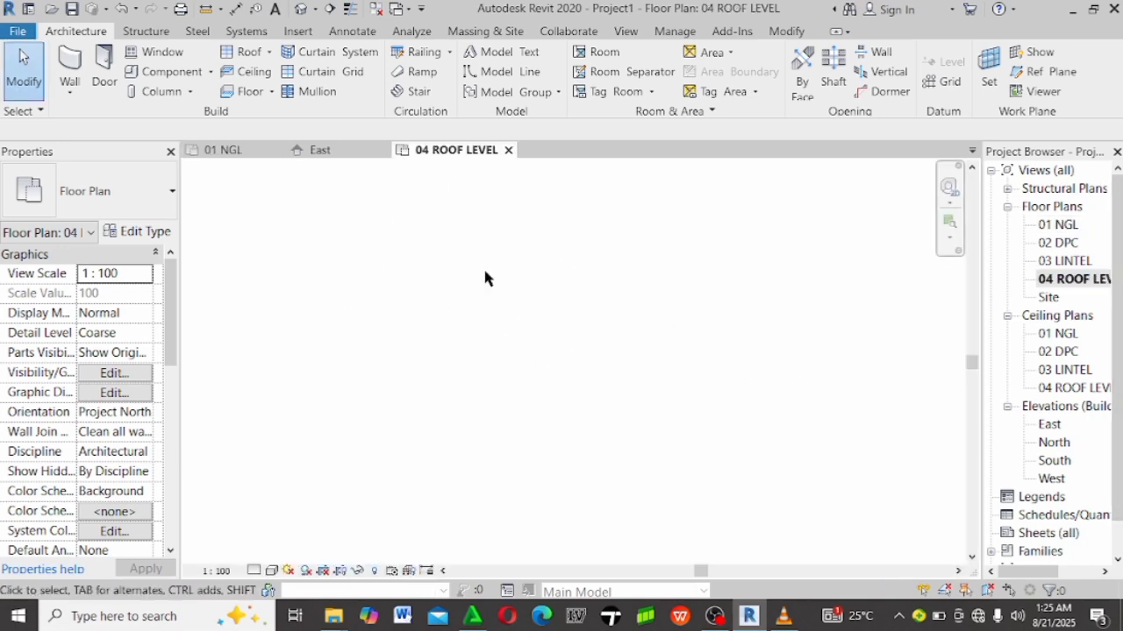
double_click(1067, 226)
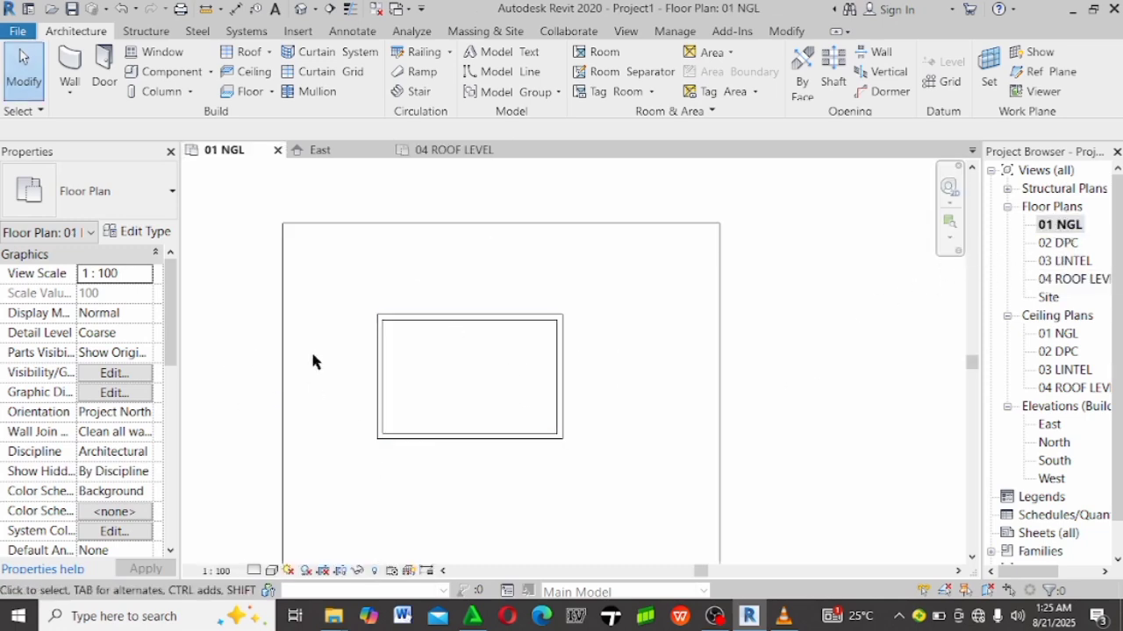
scroll(432, 412, "up", 3)
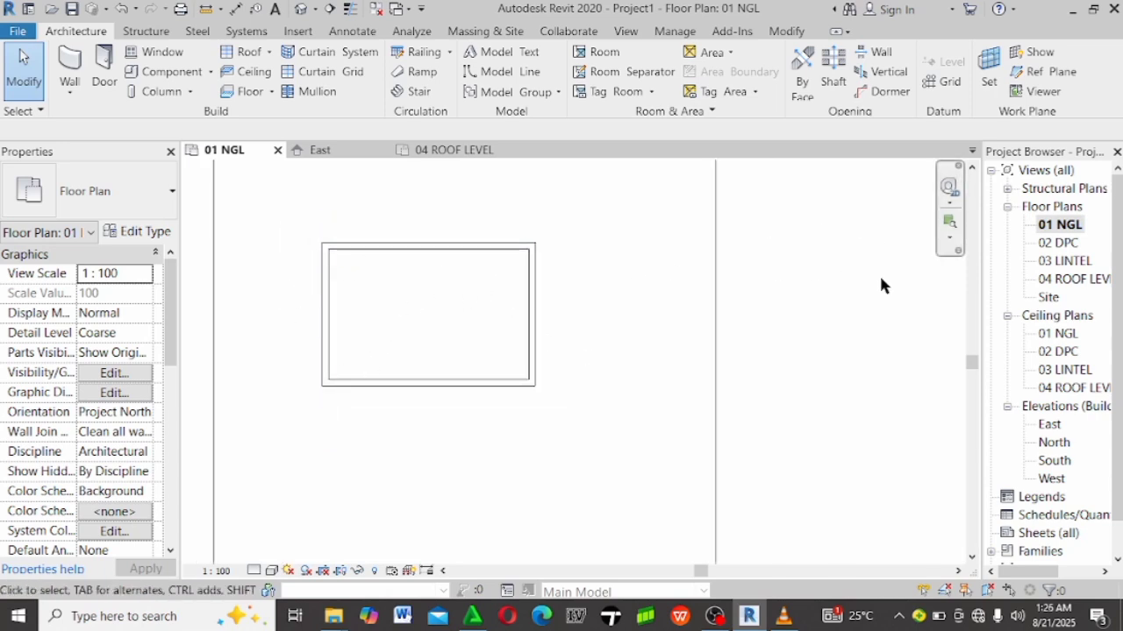
Start a floor on the 02 DPC floor plan and duplicate its Generic Floor - 400mm type as 150MM WALL.
left_click(1061, 246)
double_click(1061, 244)
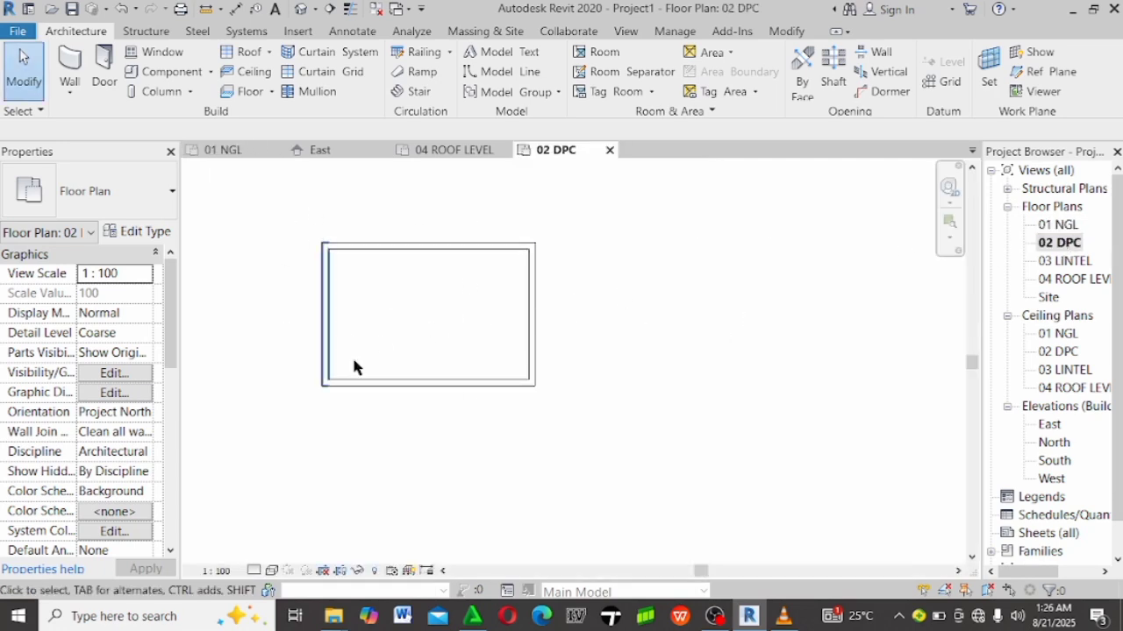
left_click(248, 92)
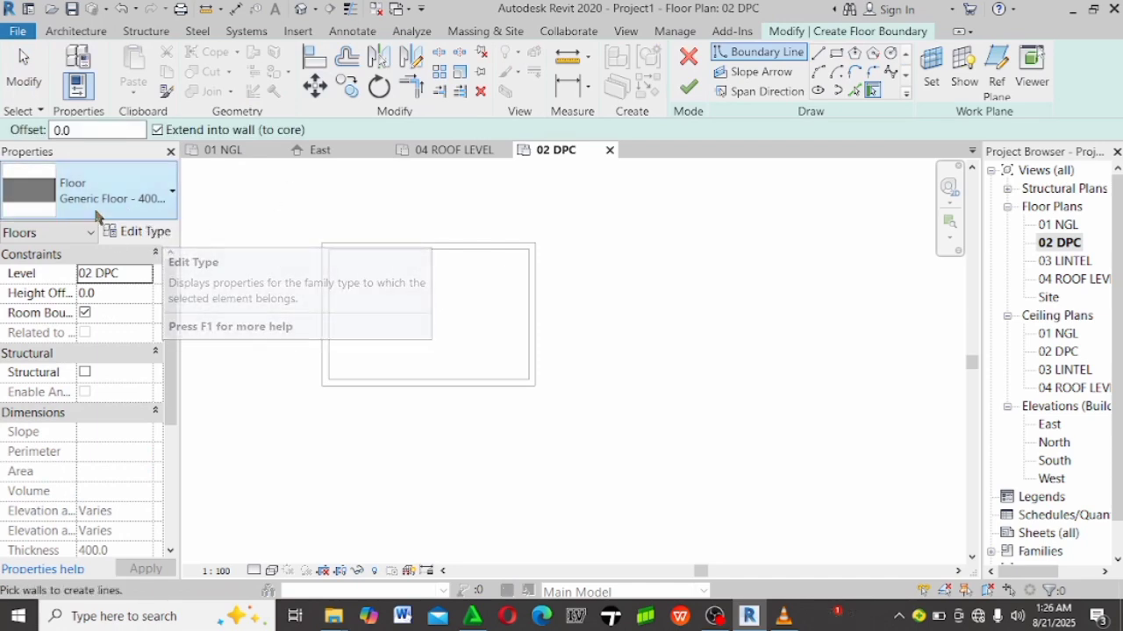
left_click(142, 233)
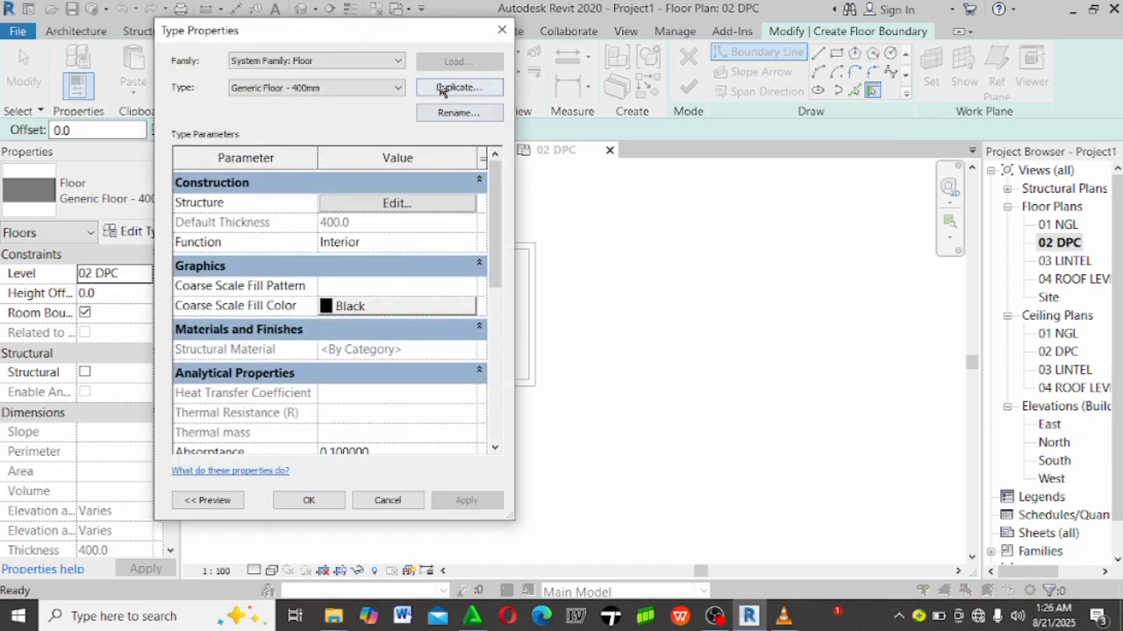
left_click(451, 87)
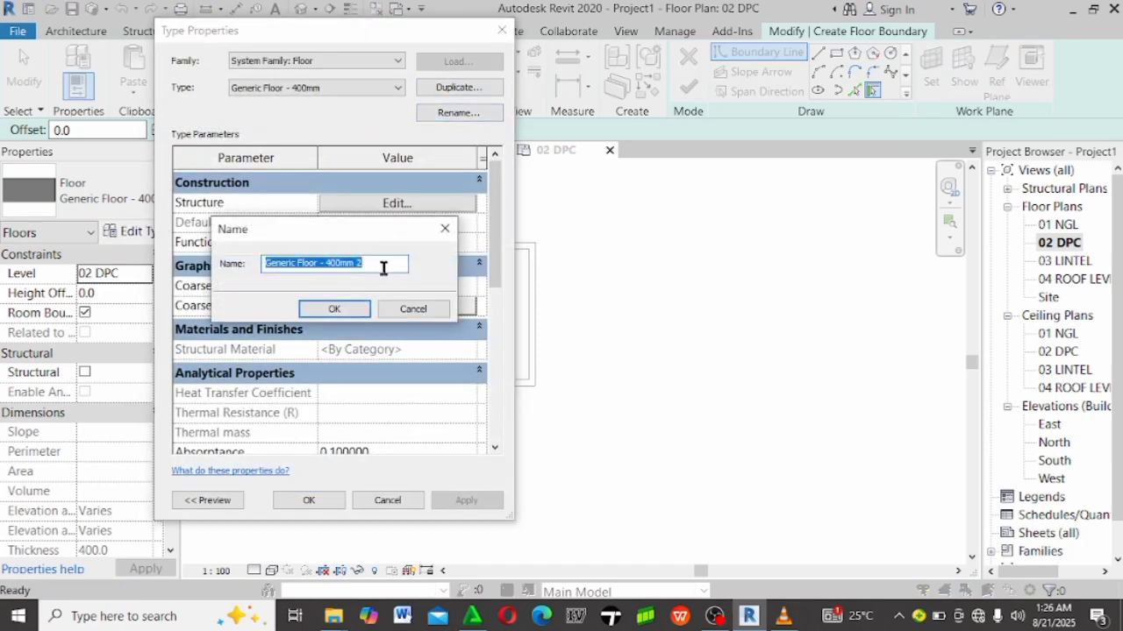
type("150MM WALL")
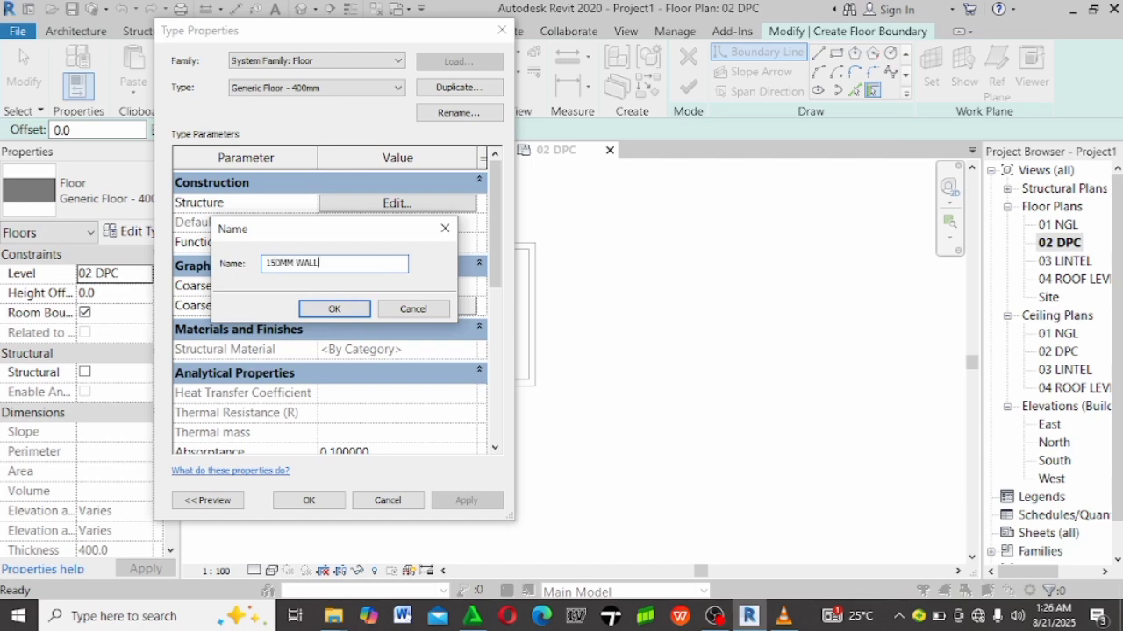
key("Return")
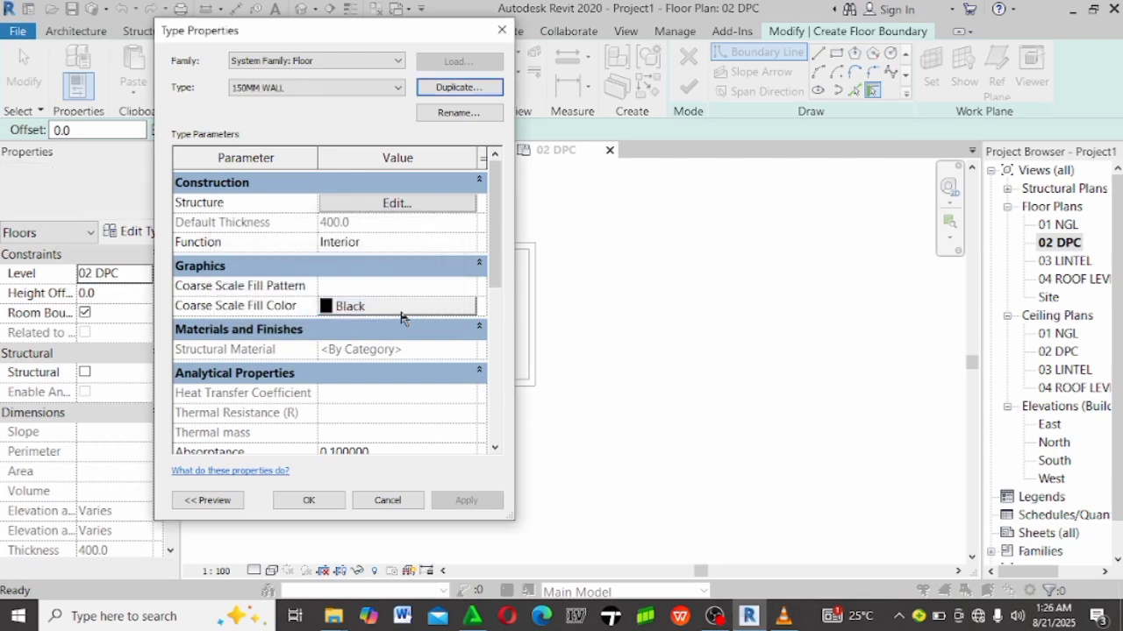
Set the structure layer's thickness to 150 in the 150MM WALL floor type's assembly.
left_click(397, 204)
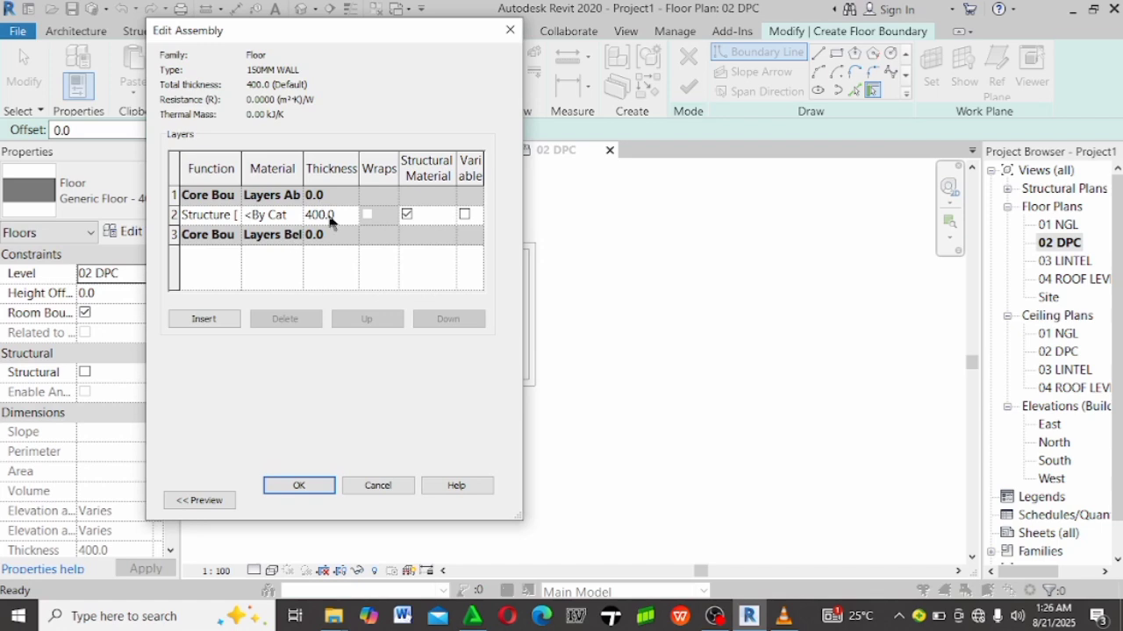
left_click(333, 214)
type("150")
key("Tab")
Assign the Air Openings material to the floor's structure layer and accept the assembly and type properties.
left_click(282, 214)
left_click(298, 216)
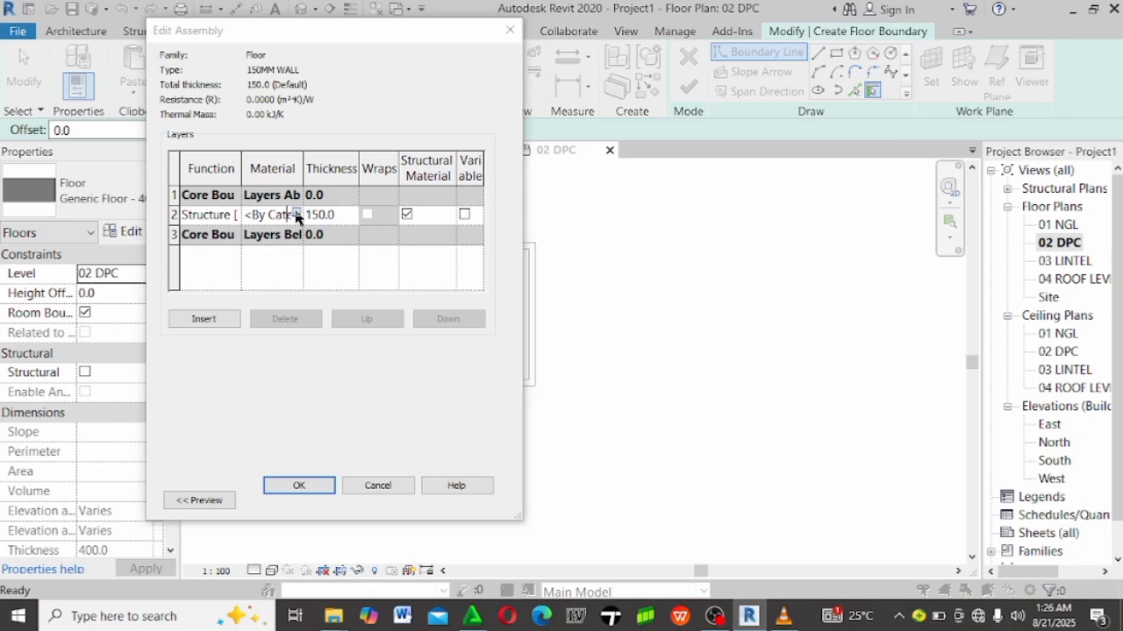
left_click(176, 273)
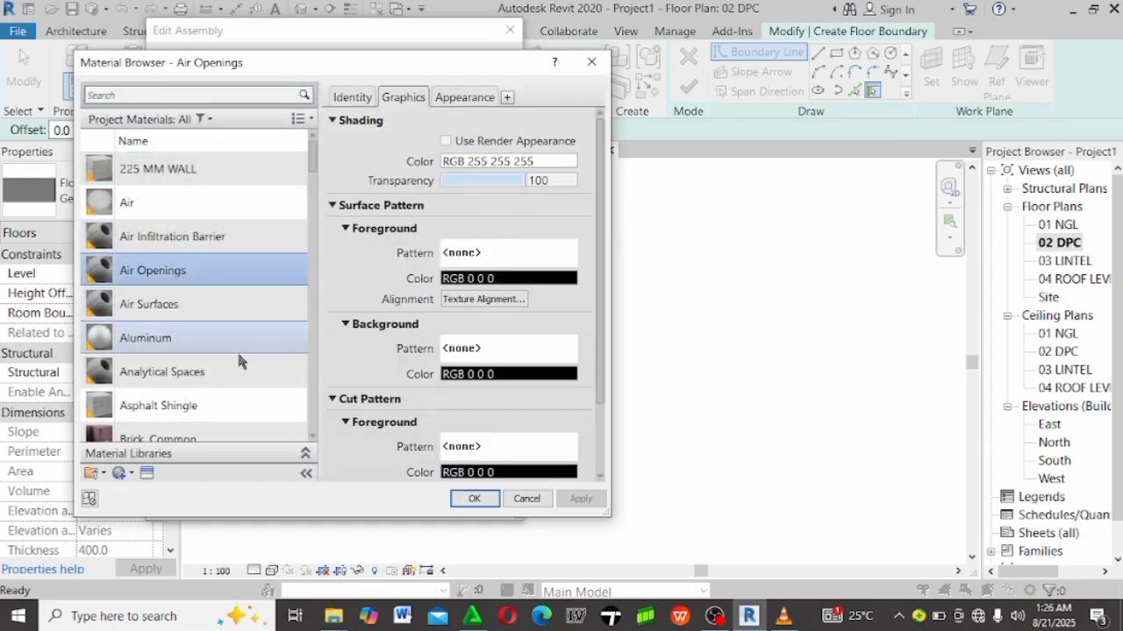
left_click(180, 235)
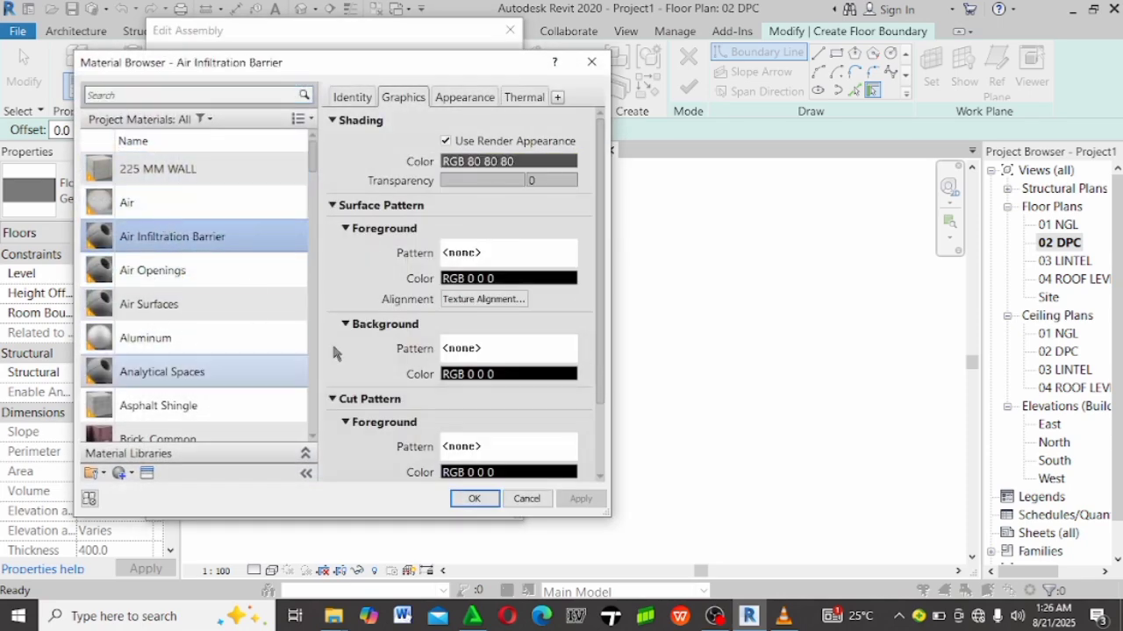
scroll(254, 315, "down", 1)
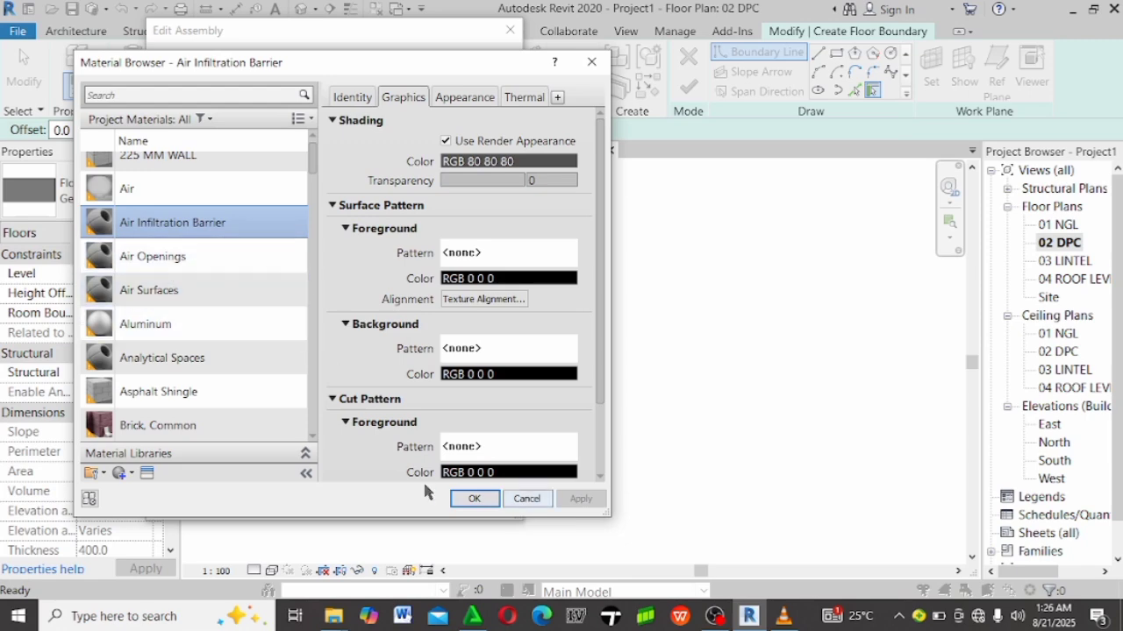
left_click(201, 255)
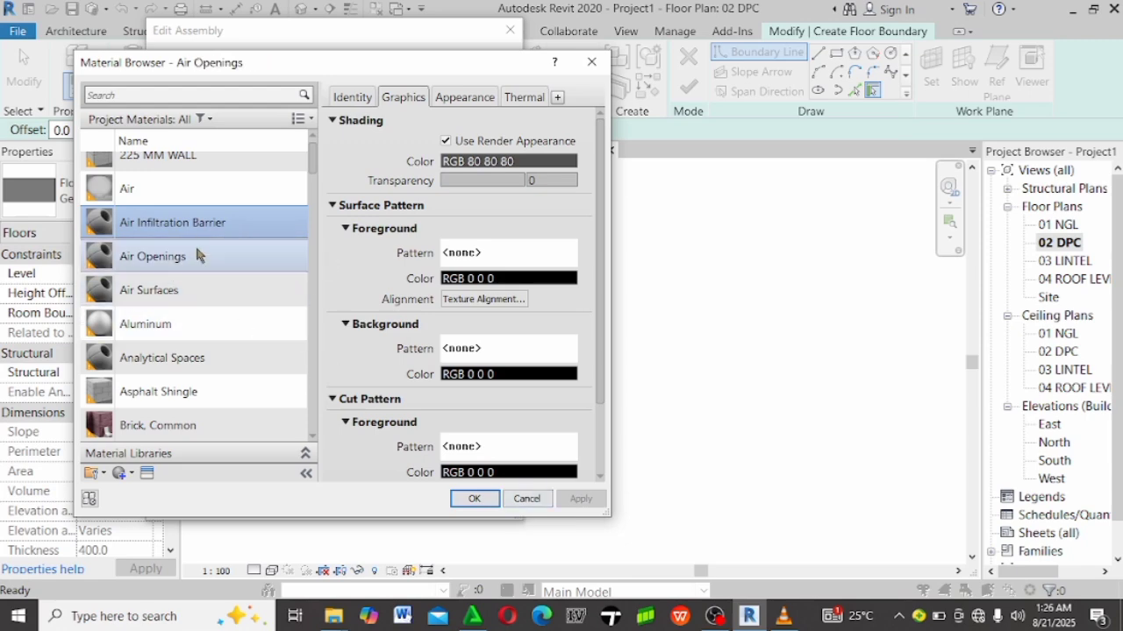
left_click(465, 498)
left_click(299, 485)
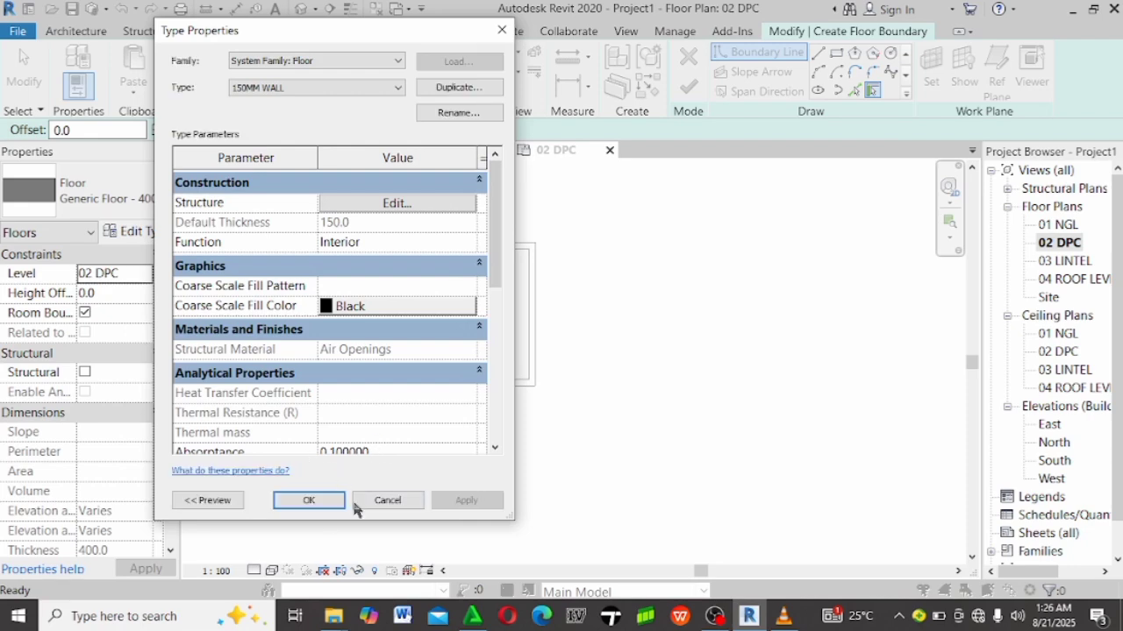
left_click(312, 500)
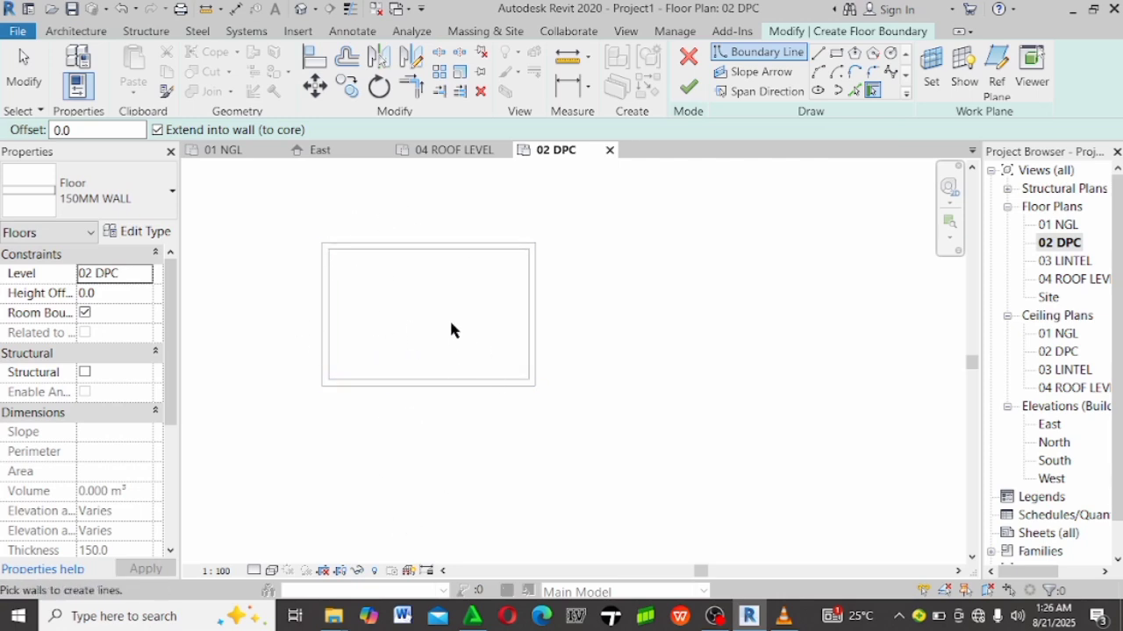
Examine the wall base against the level lines in the East elevation, and return to the 02 DPC floor plan.
scroll(449, 318, "up", 2)
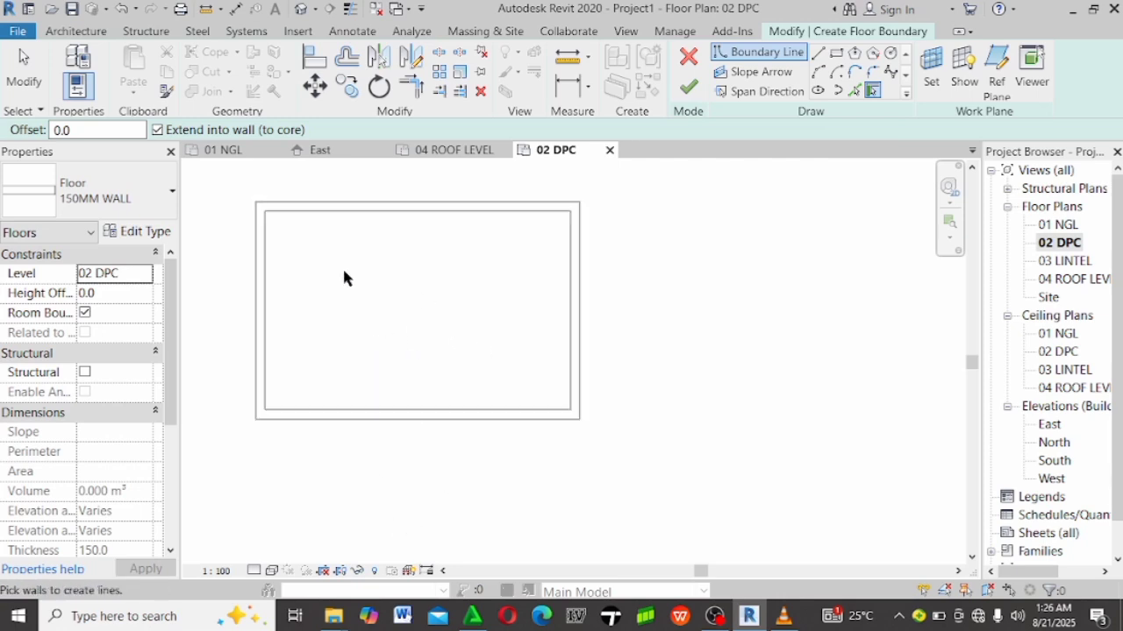
double_click(1049, 424)
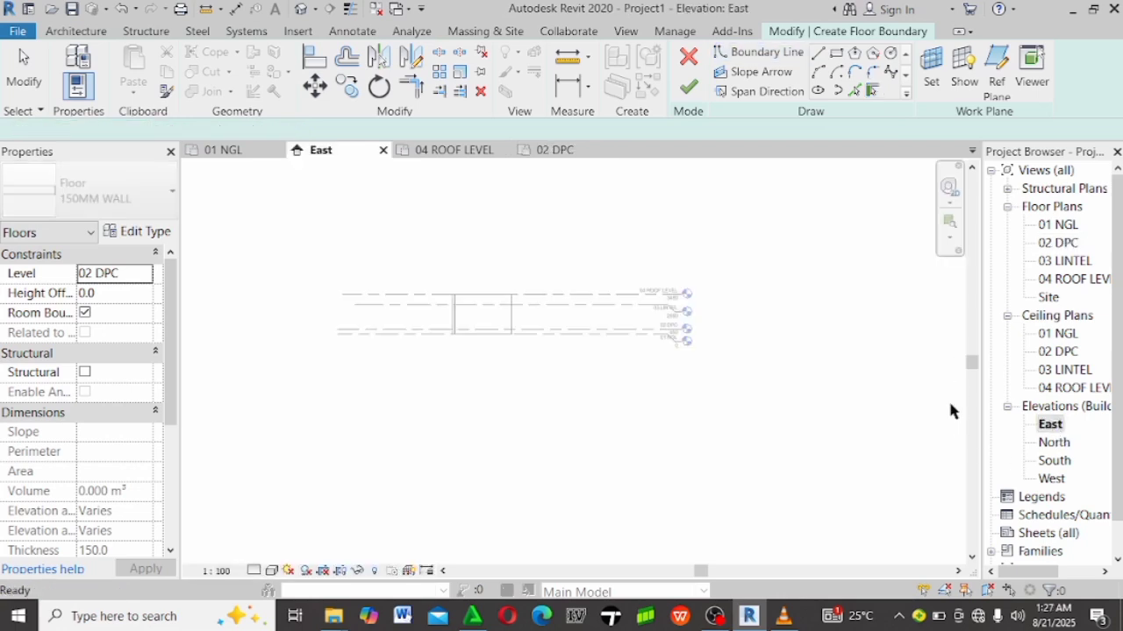
scroll(488, 267, "up", 2)
scroll(276, 355, "down", 2)
scroll(606, 263, "up", 2)
scroll(544, 325, "up", 2)
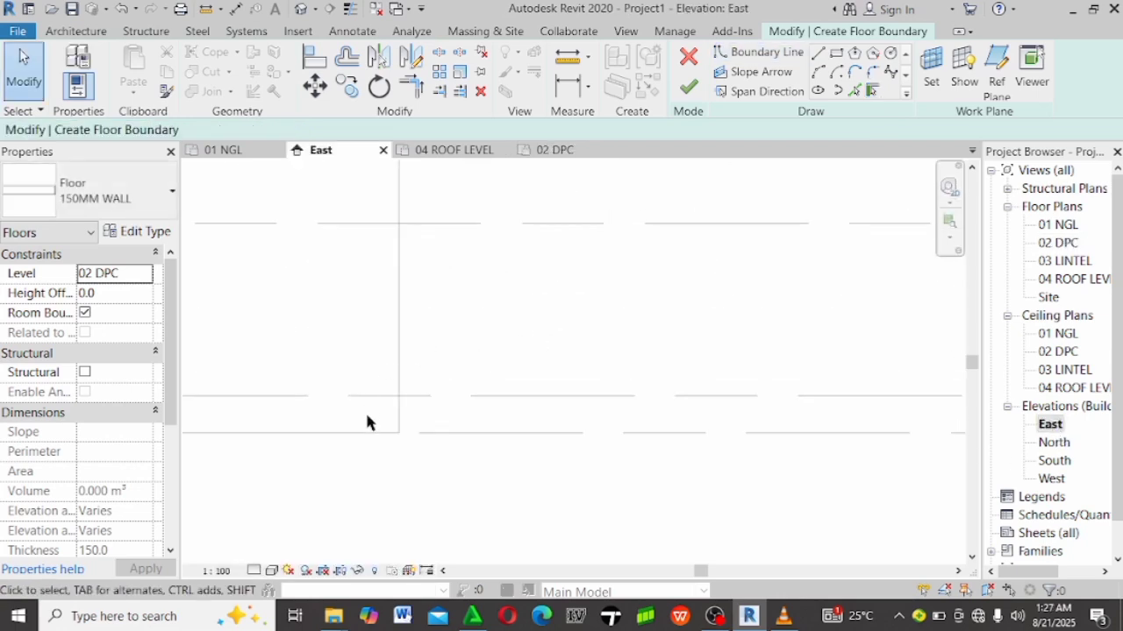
scroll(408, 432, "up", 2)
scroll(408, 432, "up", 2)
scroll(404, 363, "down", 2)
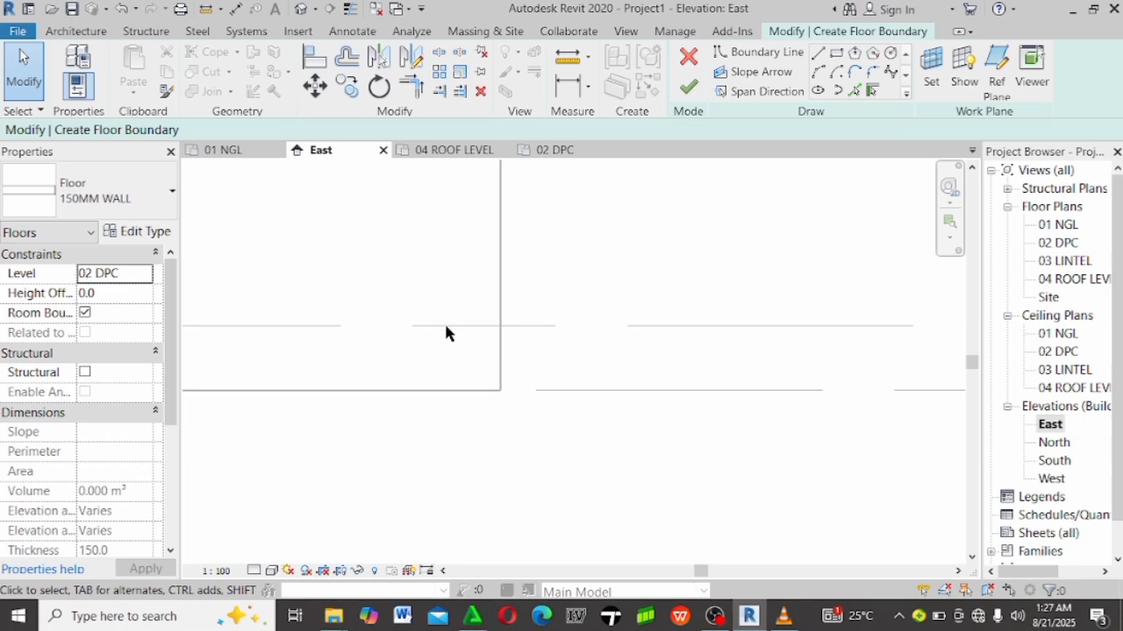
left_click(1065, 243)
double_click(1065, 243)
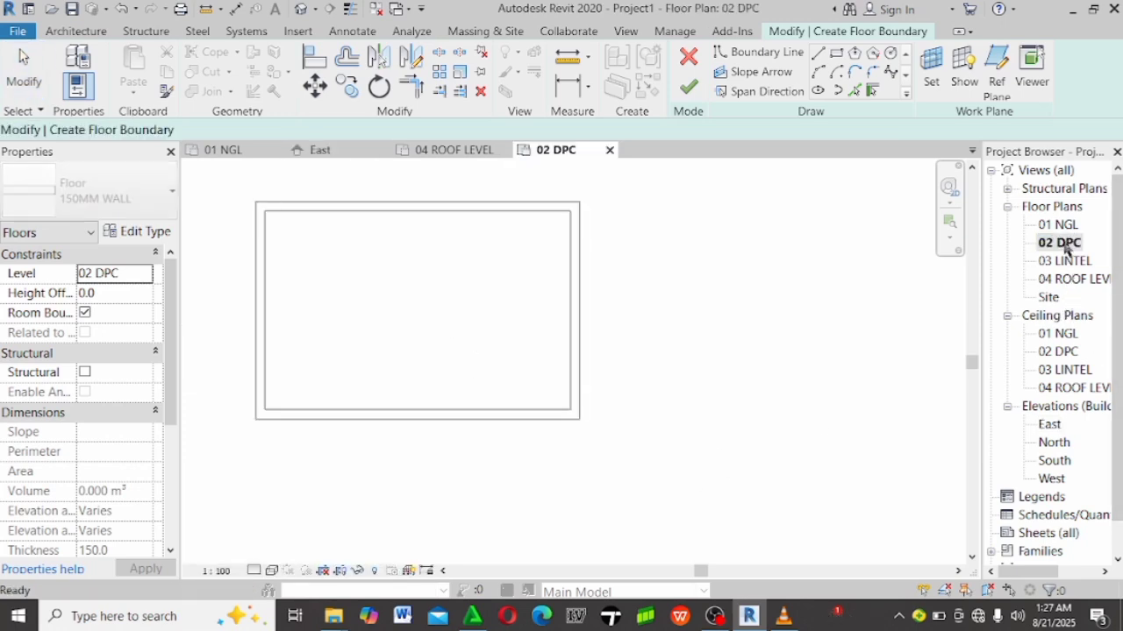
Sketch a rectangular floor boundary along the inner faces of the room's walls and finish the 150MM WALL floor.
left_click(840, 55)
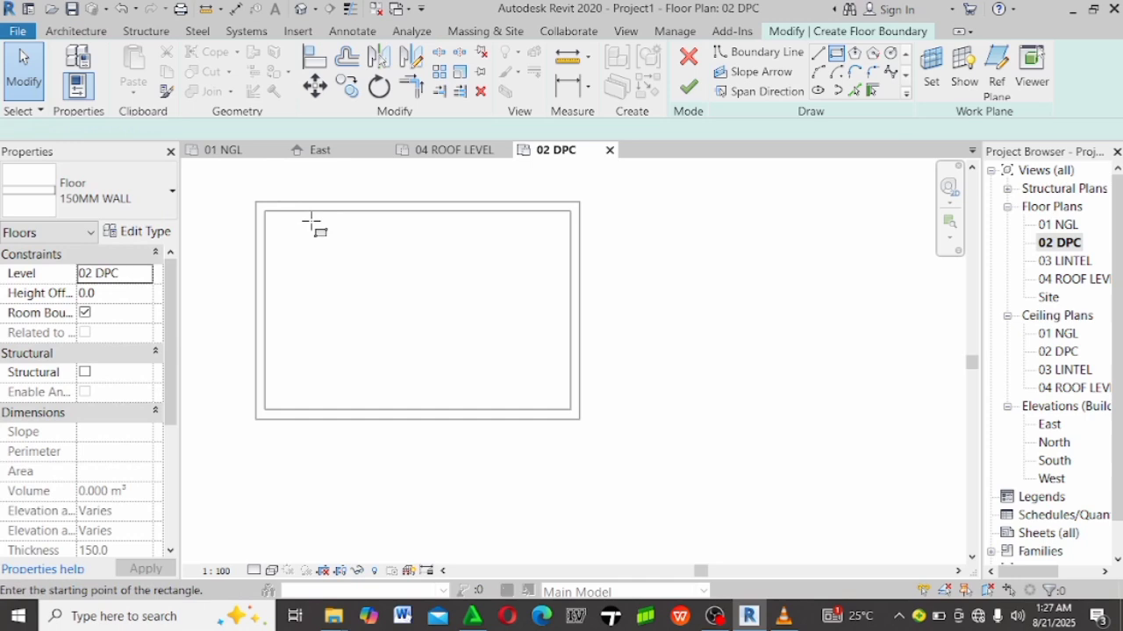
left_click(266, 212)
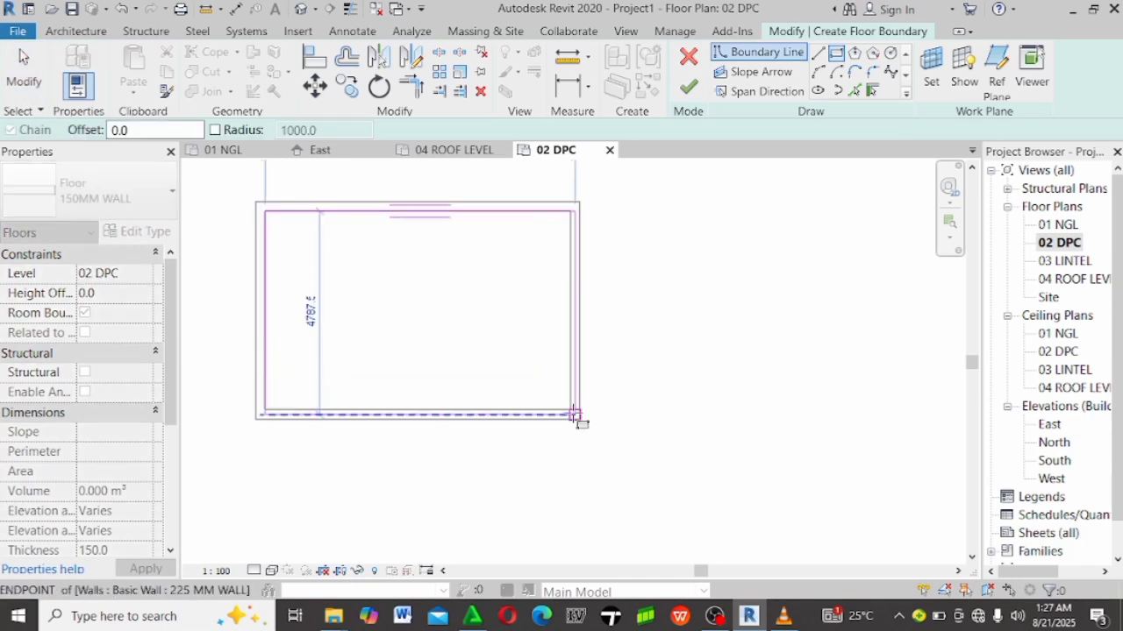
scroll(573, 408, "up", 3)
left_click(572, 410)
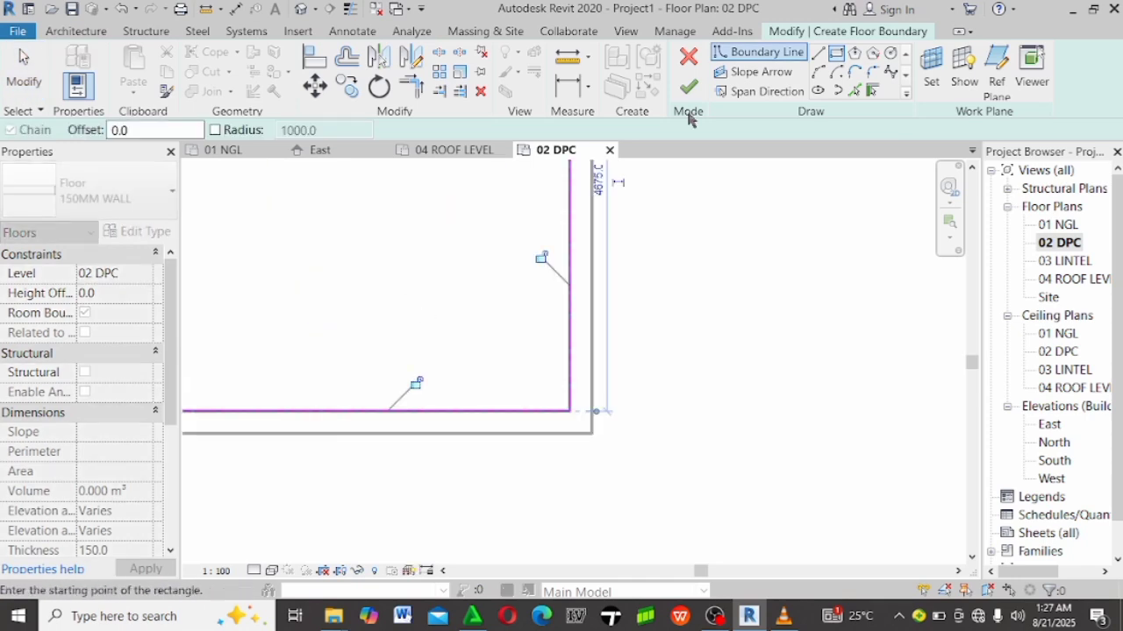
left_click(688, 86)
scroll(438, 386, "down", 5)
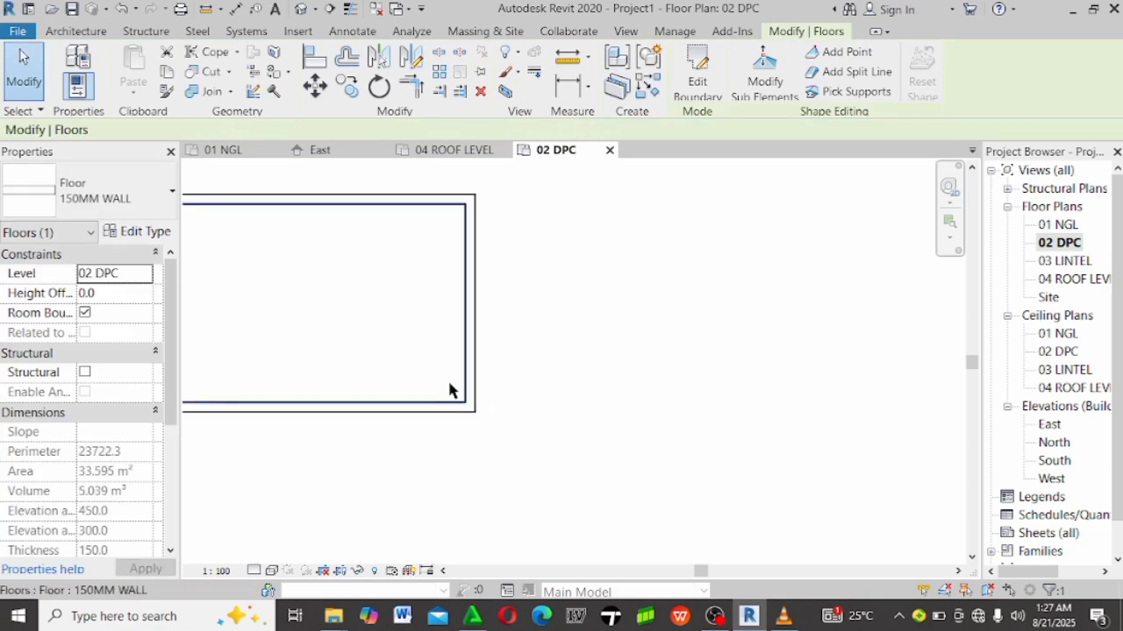
left_click(763, 380)
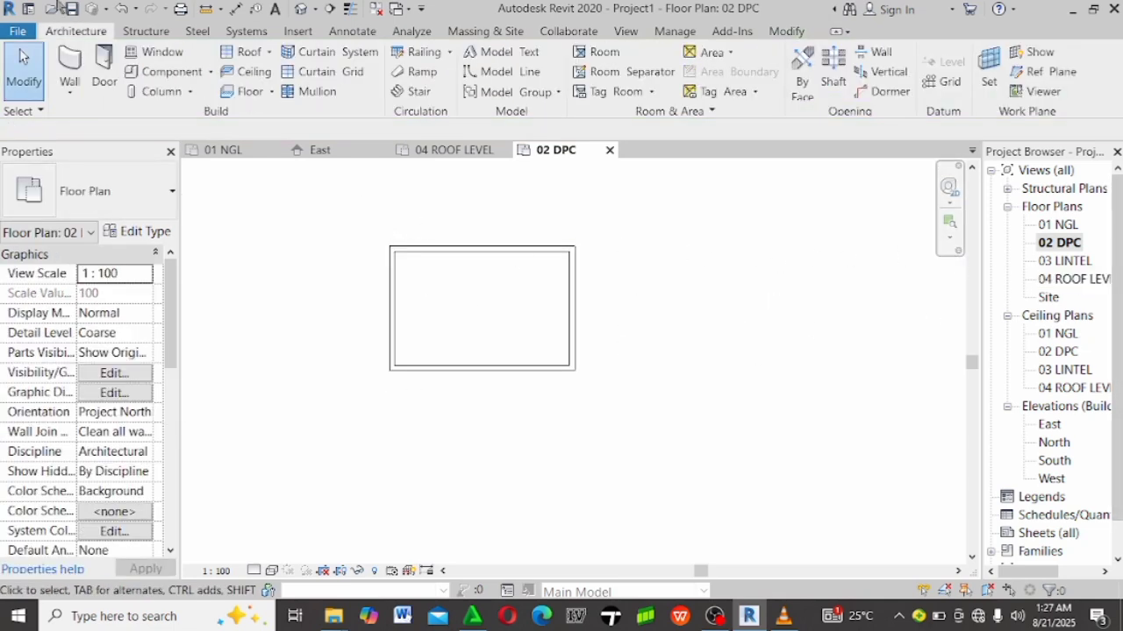
Start placing an M_Fixed 0406 x 0610mm window and set its type's height and width to 1200.
left_click(161, 53)
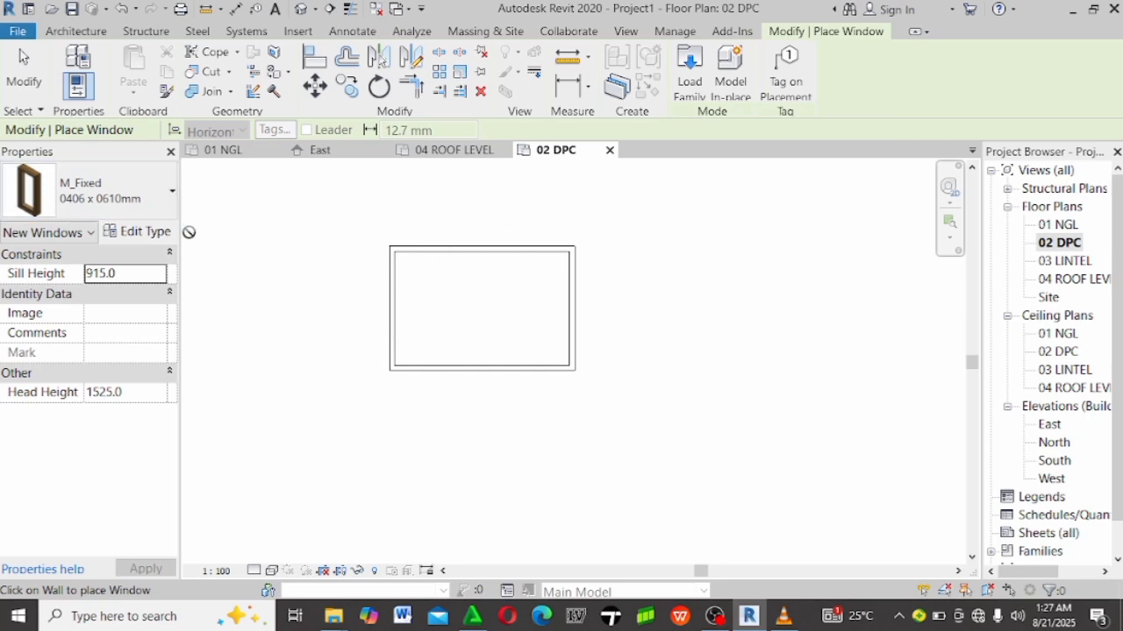
left_click(147, 235)
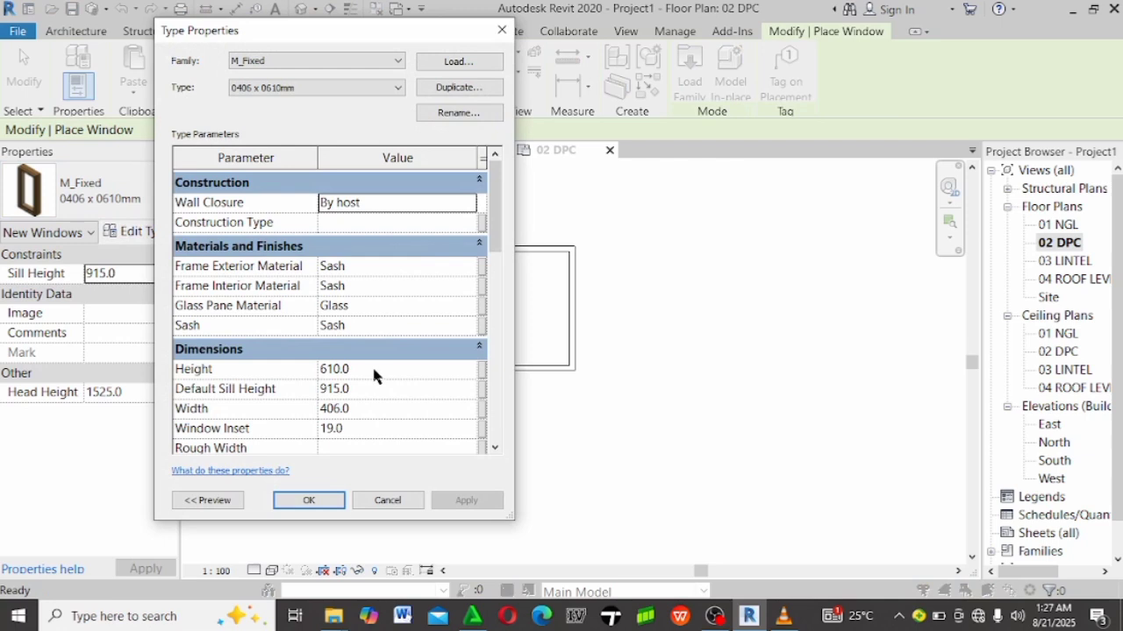
left_click(374, 368)
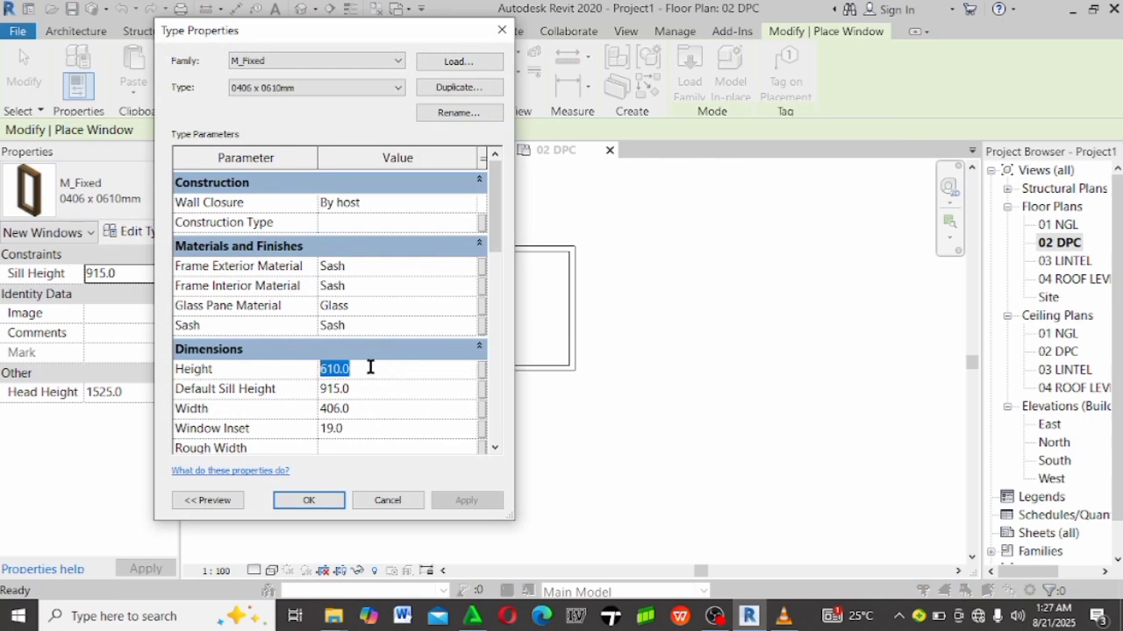
type("120")
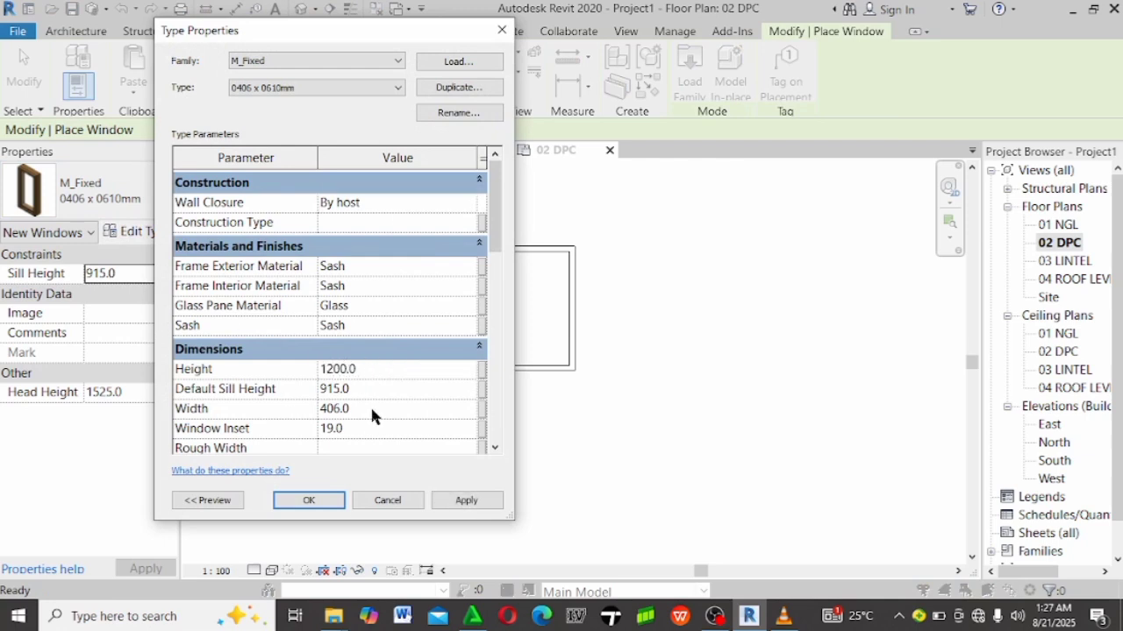
left_click(371, 408)
type("1200")
left_click(334, 504)
Place five windows in the room: one near the middle of the left, upper and right walls, and two in the lower wall.
scroll(395, 320, "up", 3)
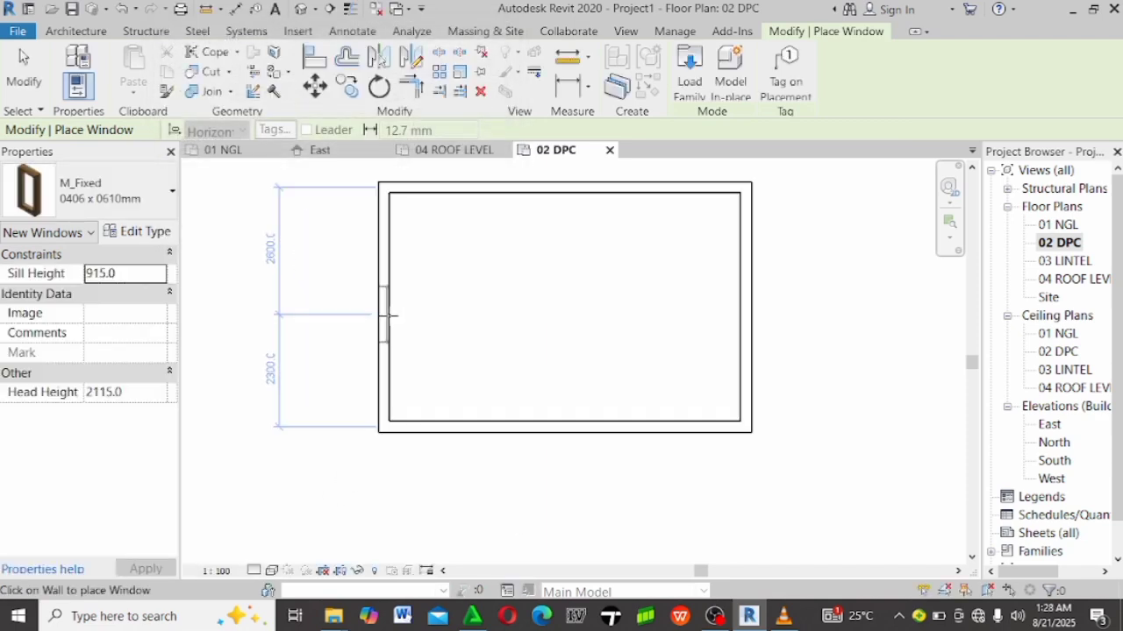
left_click(554, 188)
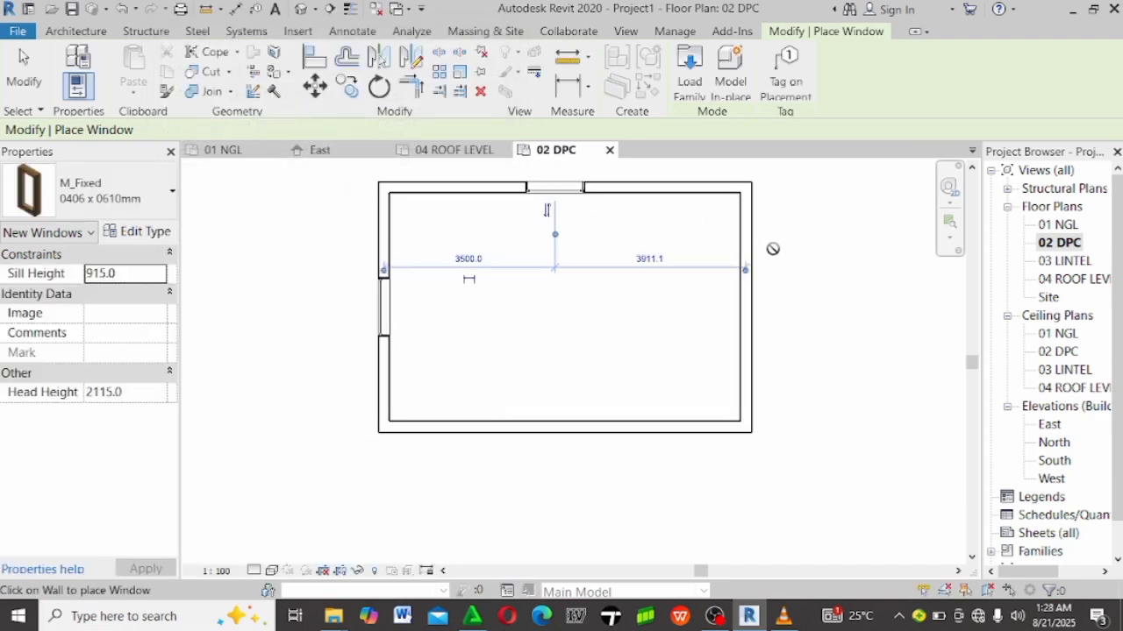
left_click(748, 307)
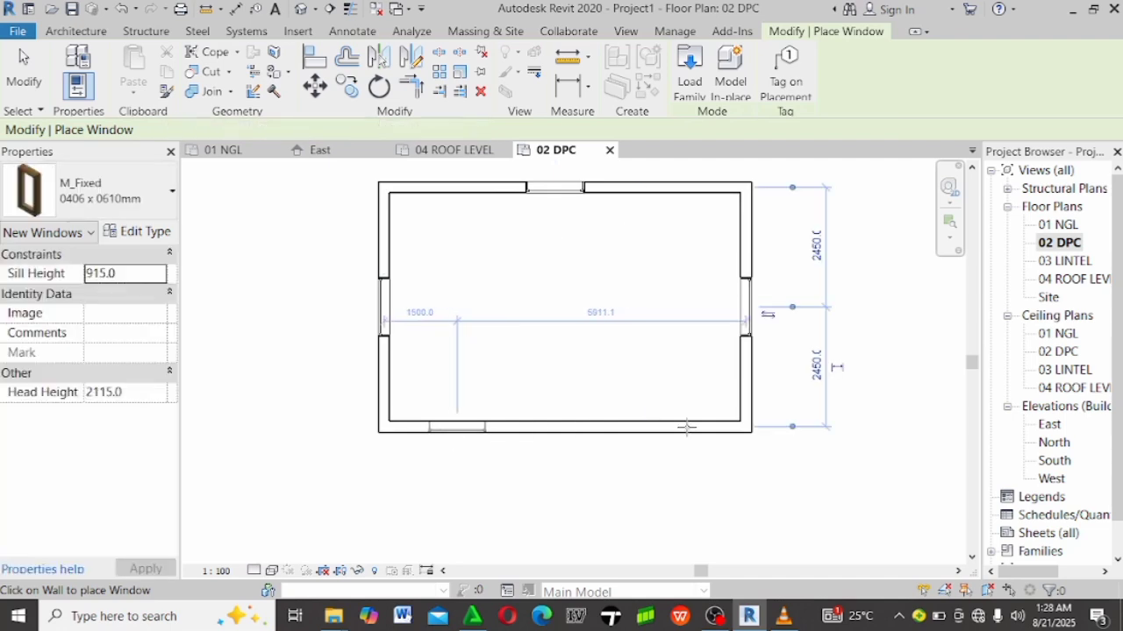
left_click(456, 428)
left_click(676, 428)
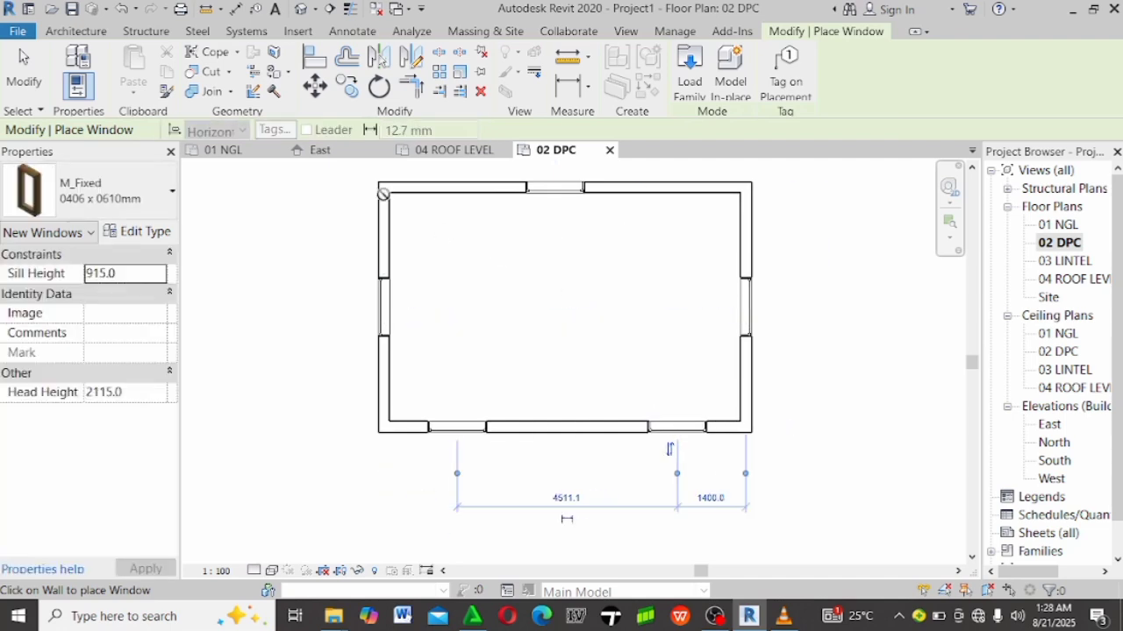
Start placing a door and duplicate the M_Single-Flush 0915 x 2134mm type, keeping the suggested name.
left_click(74, 30)
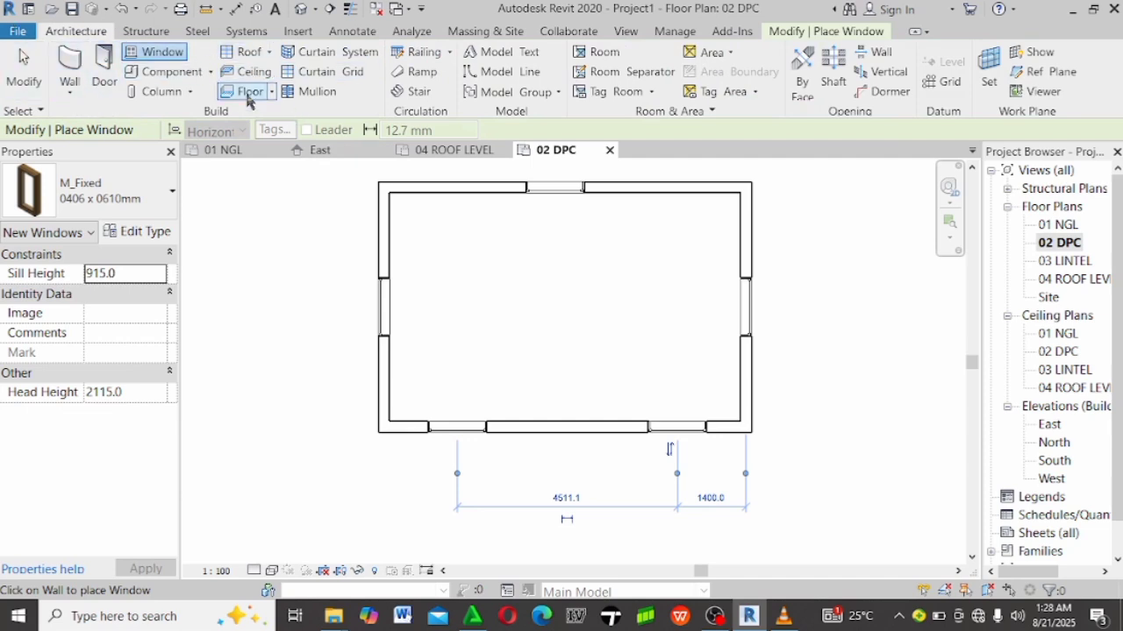
left_click(103, 68)
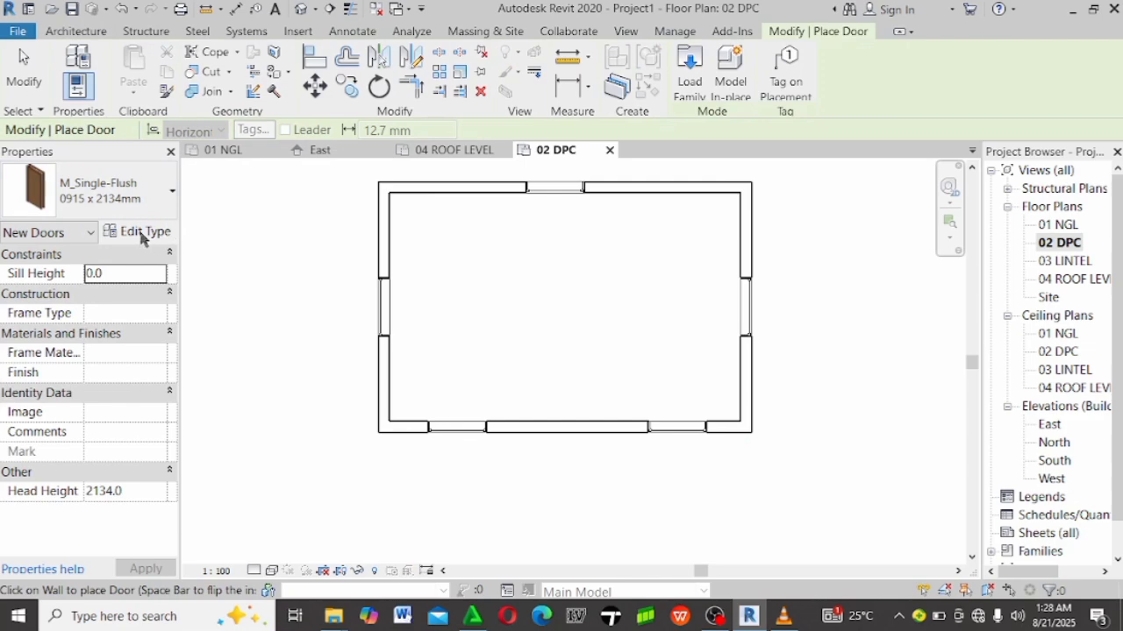
left_click(142, 235)
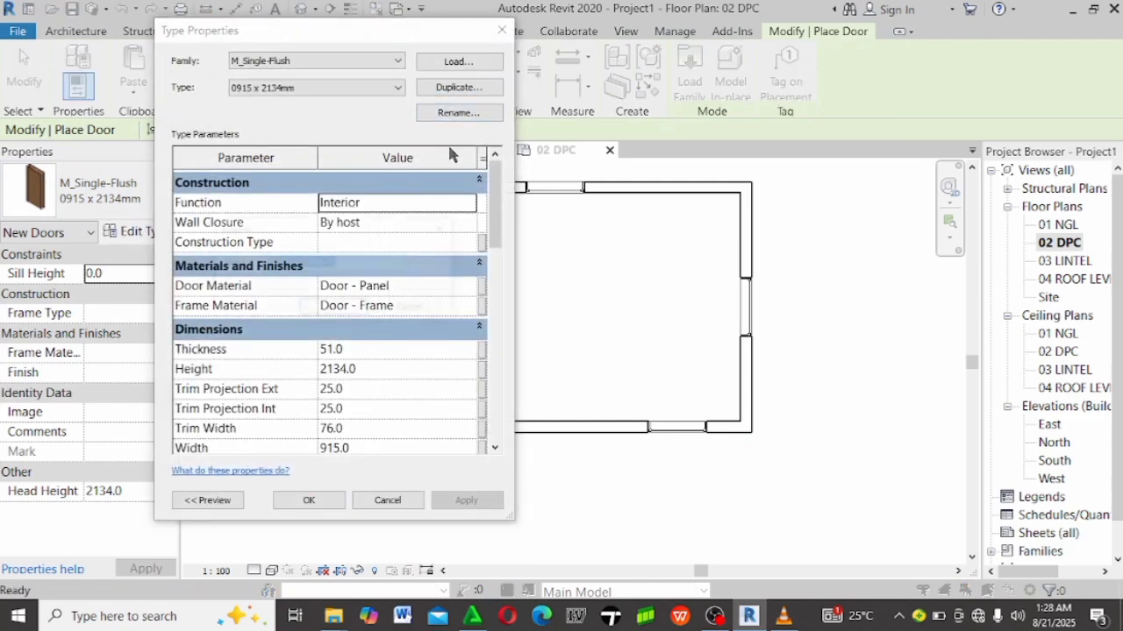
left_click(459, 87)
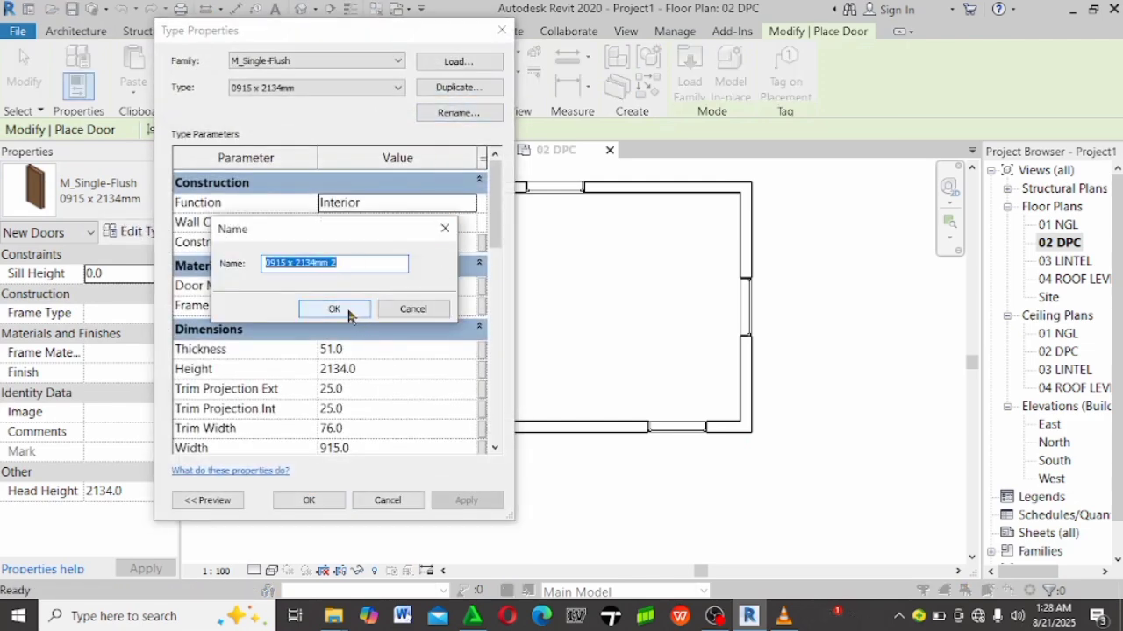
left_click(347, 312)
Set the duplicated door type's height to 2100 and width to 900, and accept the type properties.
left_click(384, 368)
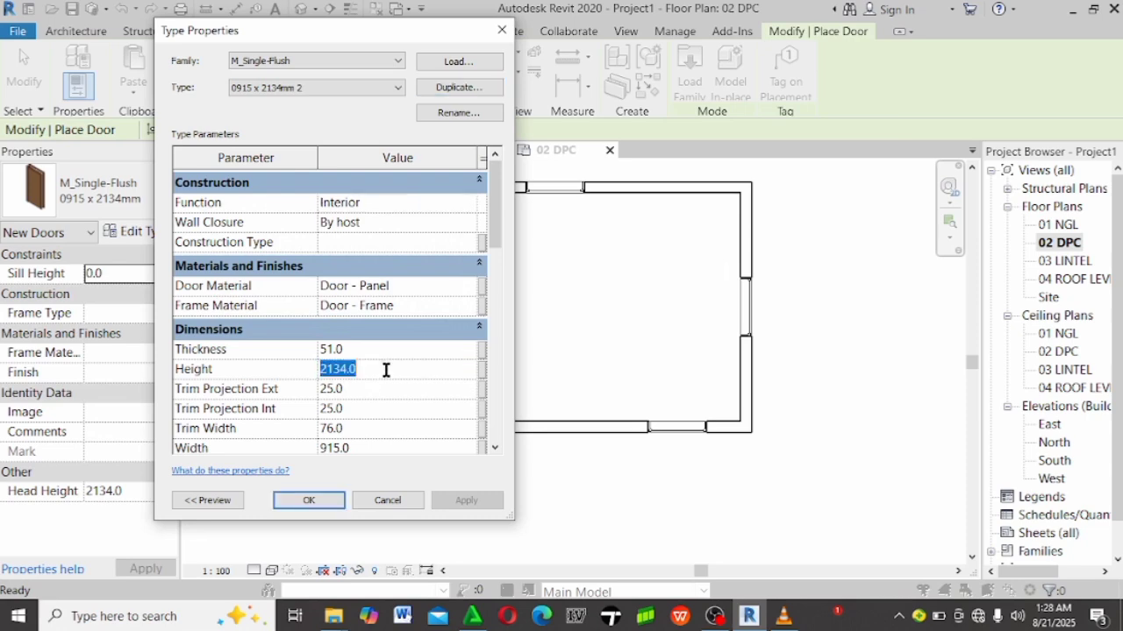
type("2100")
key("Return")
left_click(375, 448)
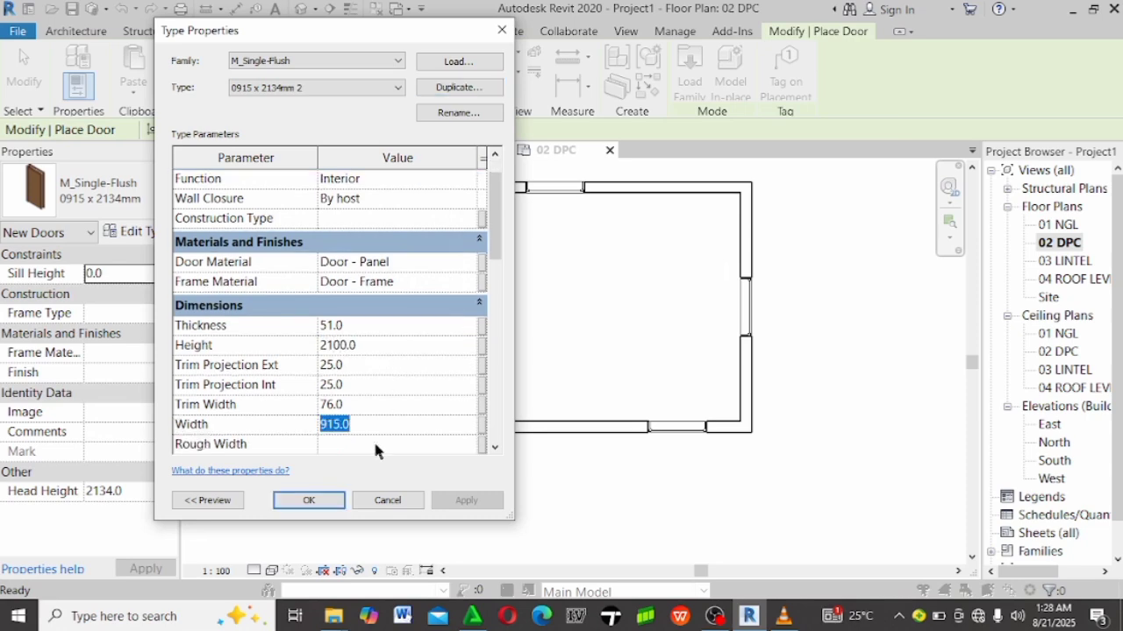
type("900")
key("Return")
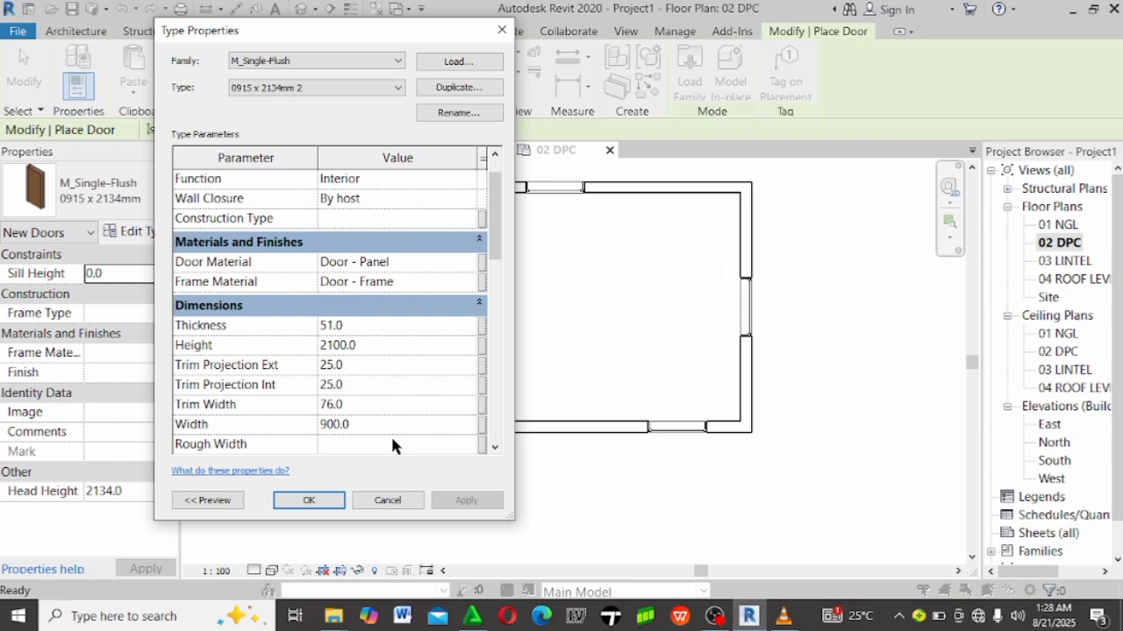
left_click(309, 501)
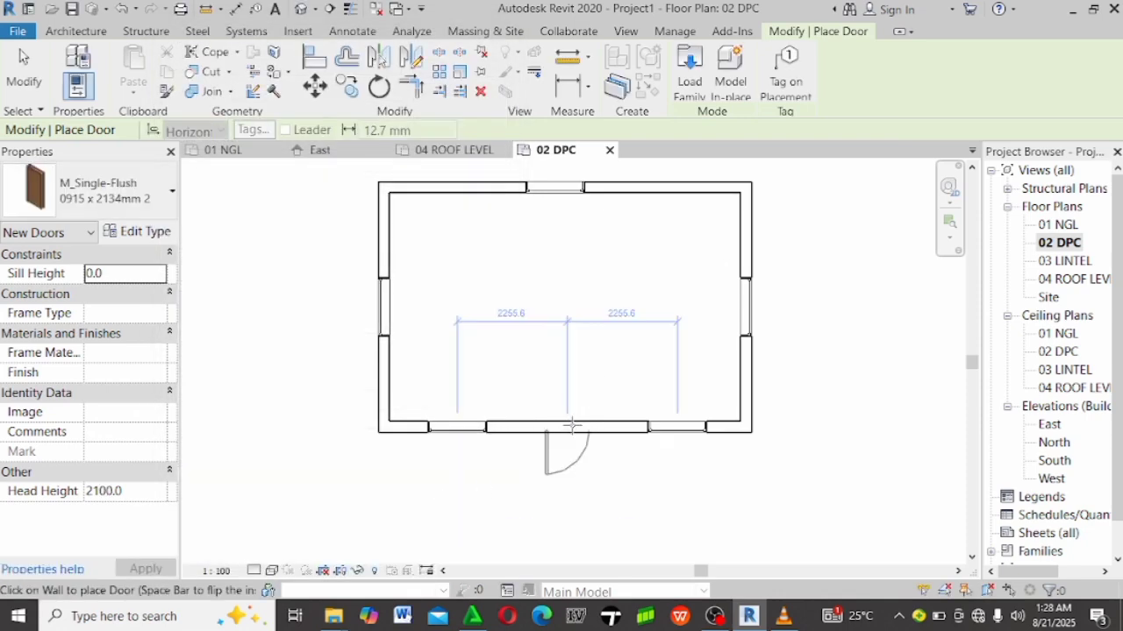
Place the door in the lower wall between the two windows, opening into the room, and end door placement.
left_click(570, 417)
scroll(605, 413, "up", 3)
key("Escape")
key("Escape")
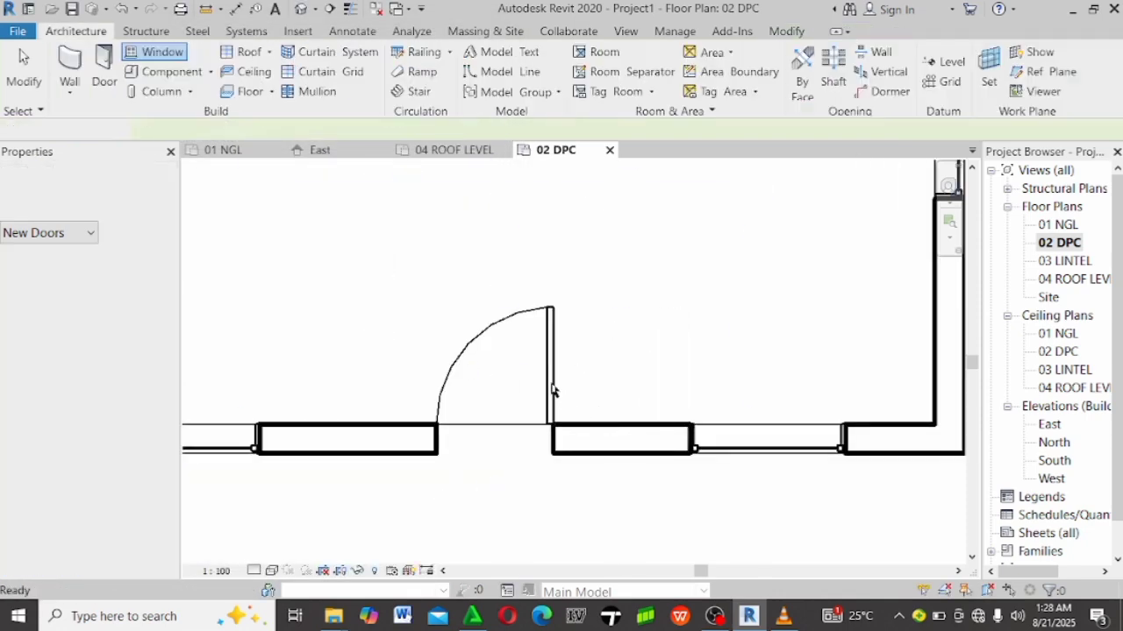
Flip the door so it is hinged on its left side and swings into the room.
left_click(553, 390)
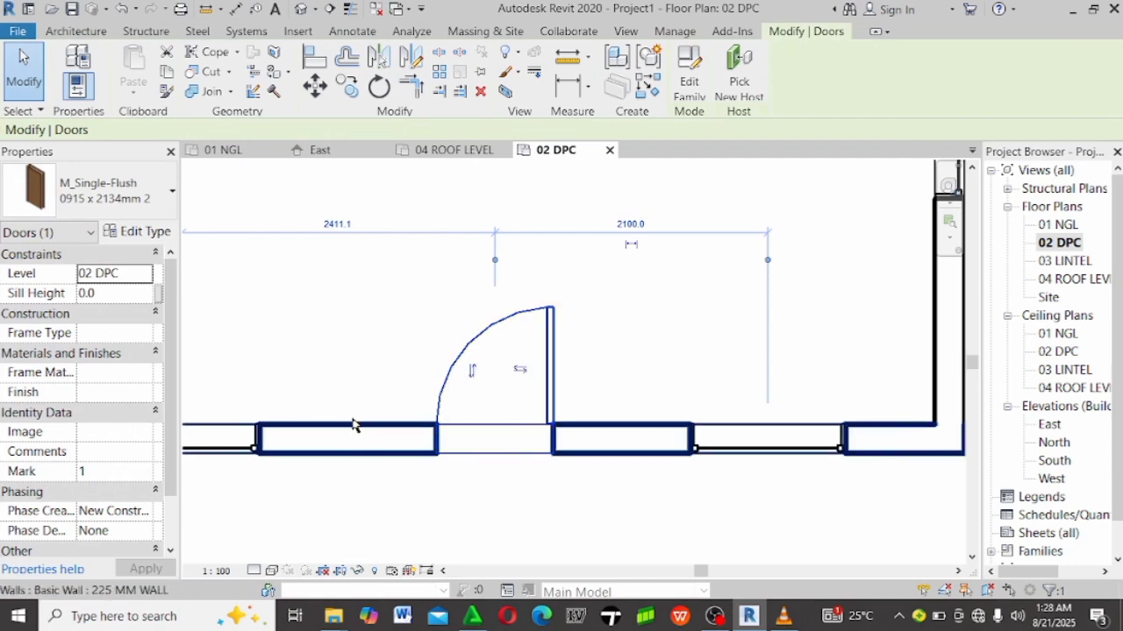
key("space")
key("space")
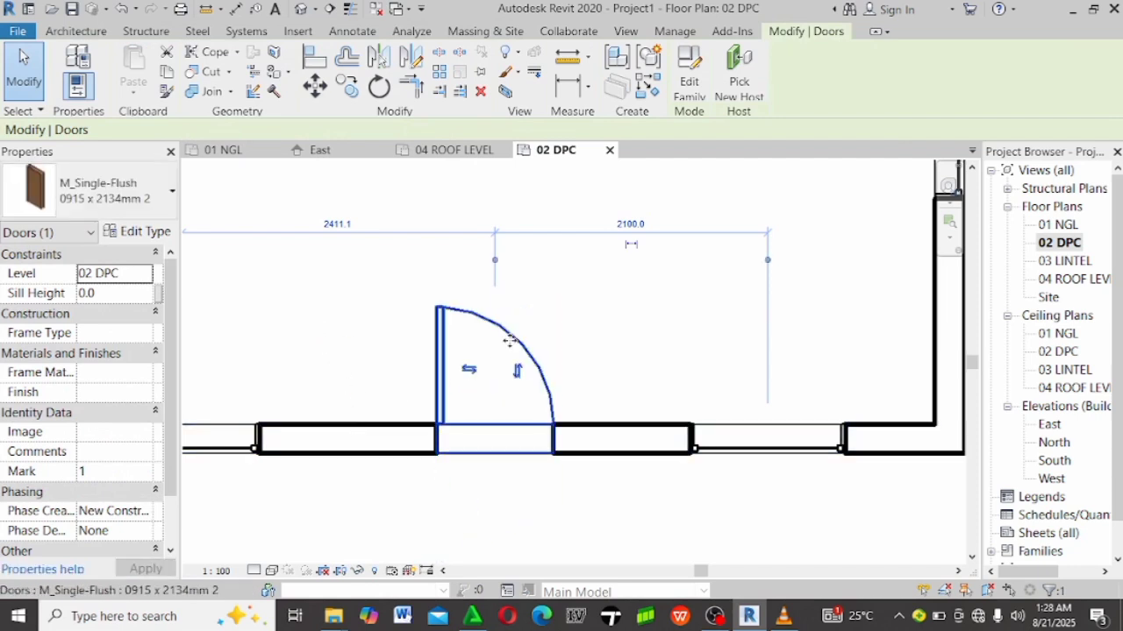
key("space")
key("space")
key("space")
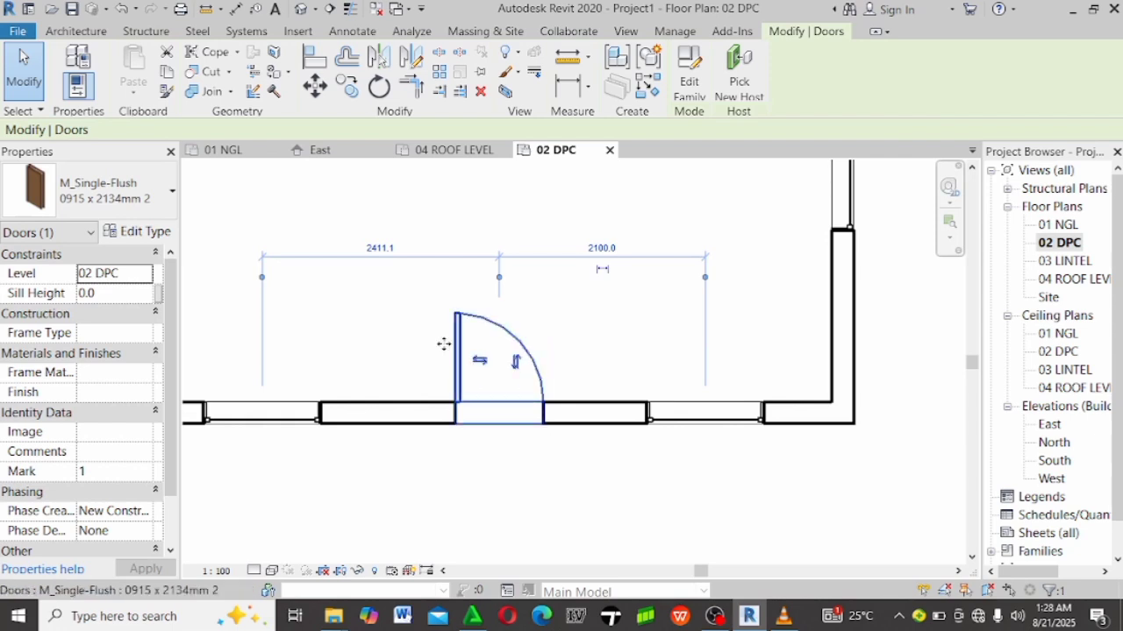
scroll(447, 338, "down", 3)
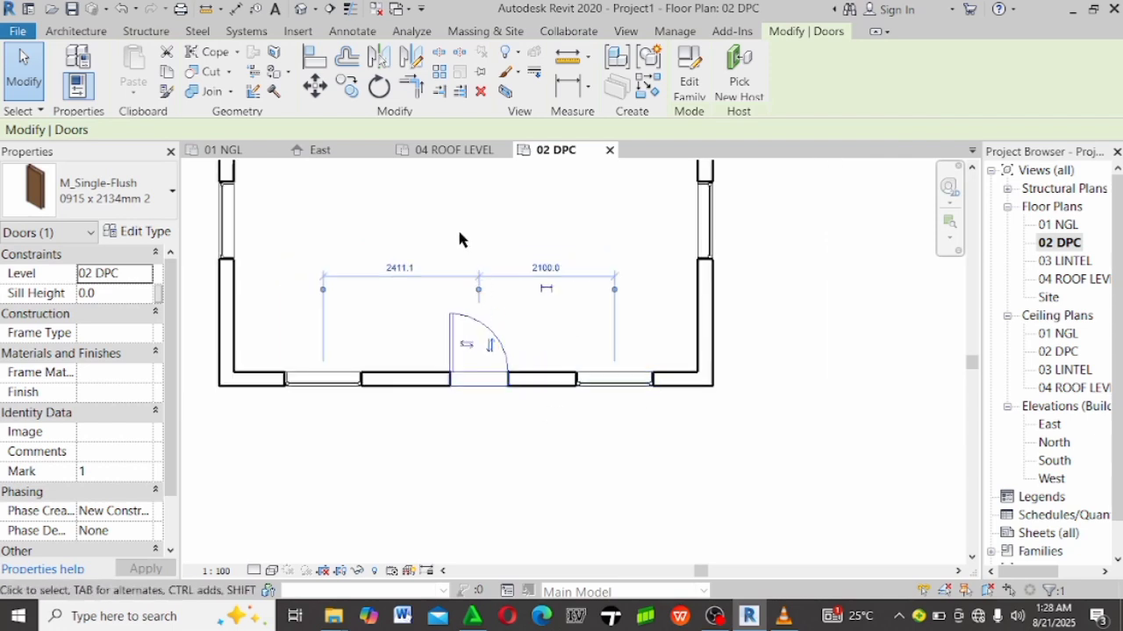
left_click(581, 443)
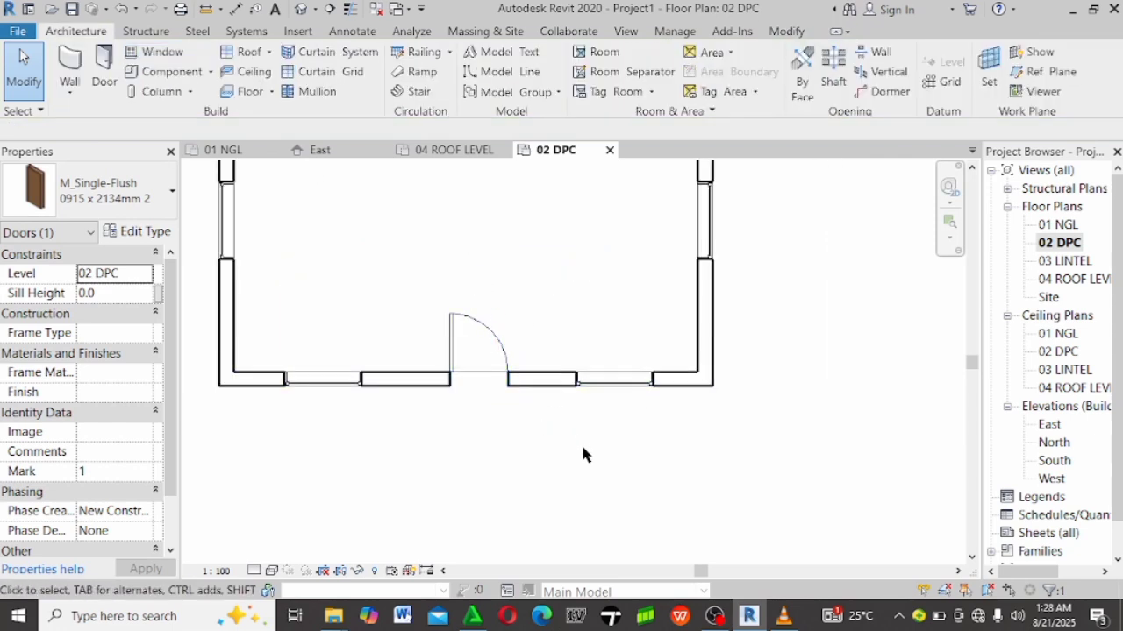
Open the 04 ROOF LEVEL floor plan.
scroll(481, 373, "down", 3)
scroll(535, 377, "down", 2)
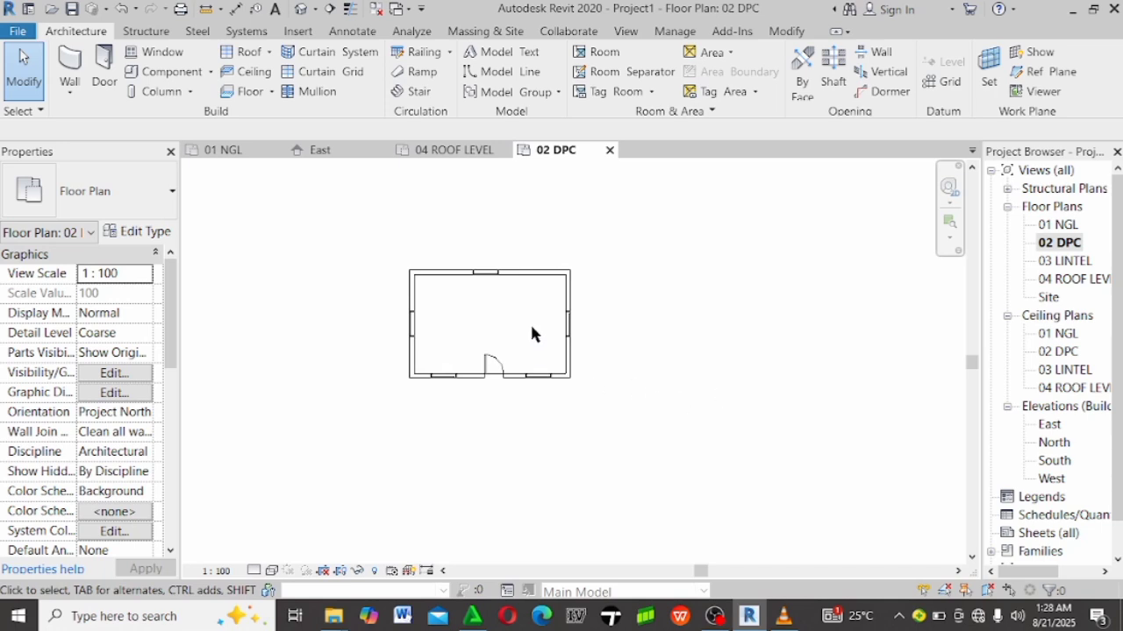
scroll(529, 334, "up", 3)
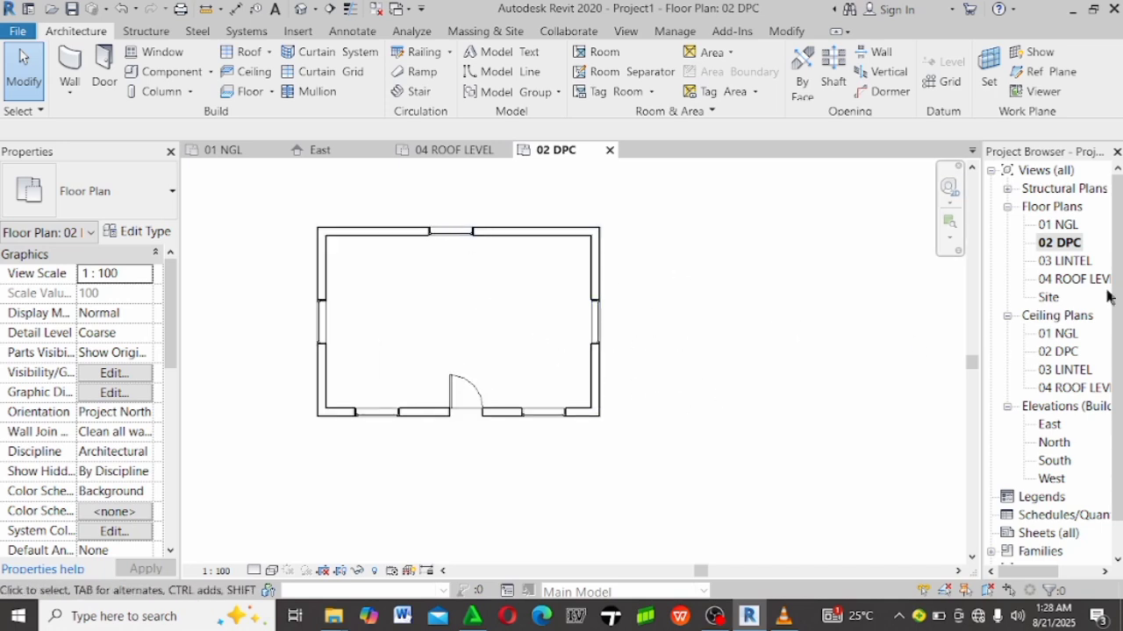
double_click(1079, 280)
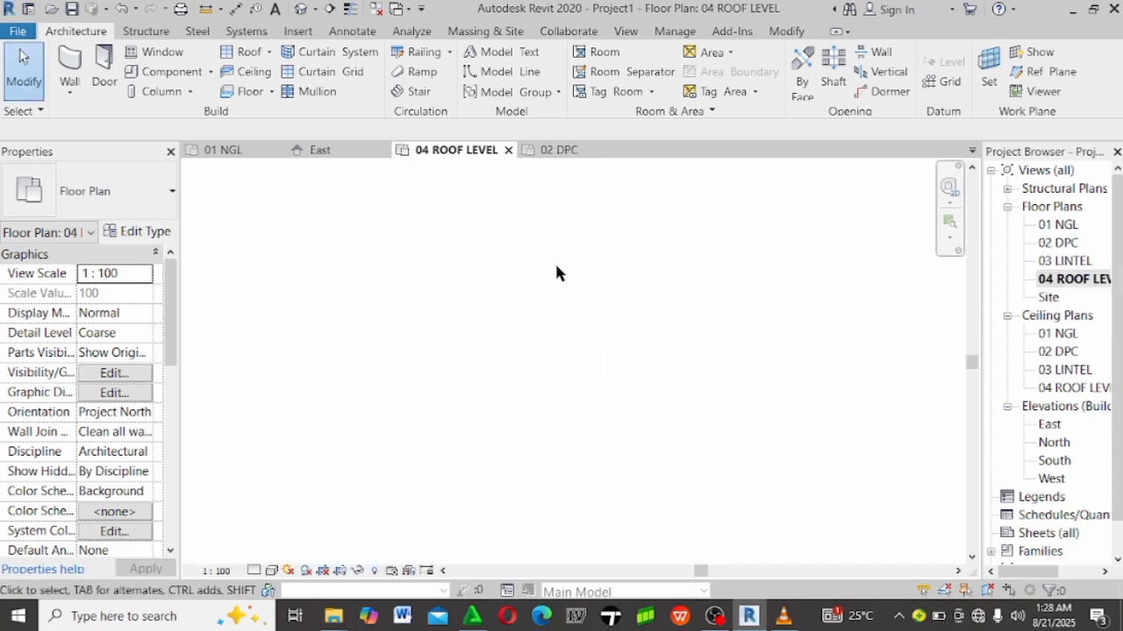
Set the roof level plan's underlay base level to 02 DPC so the room's walls serve as a reference.
scroll(472, 324, "down", 3)
scroll(418, 320, "down", 2)
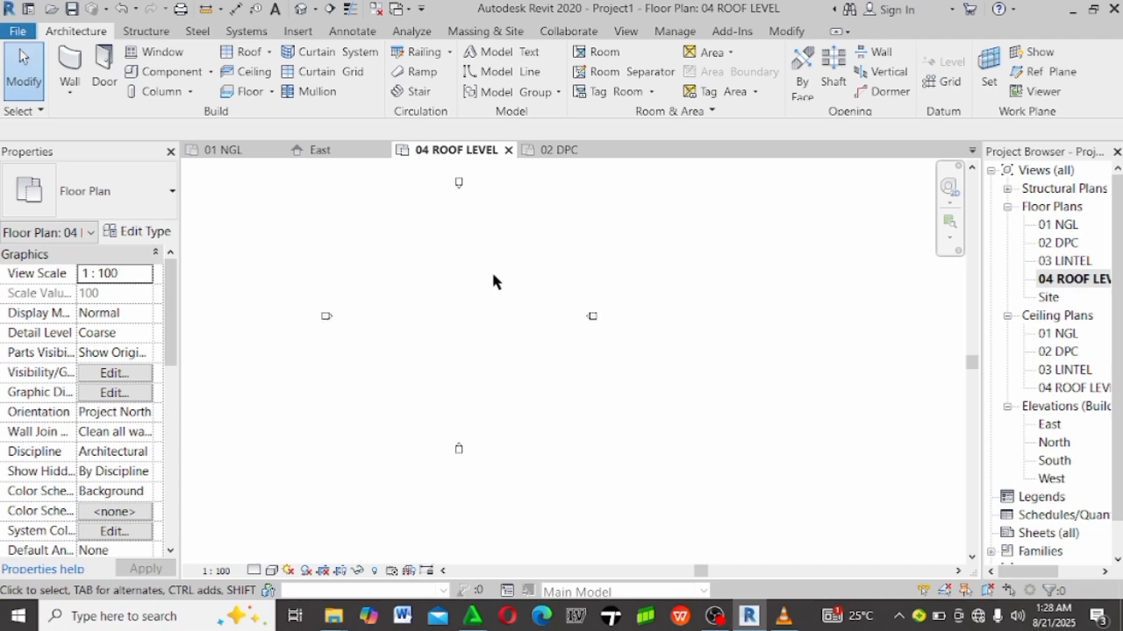
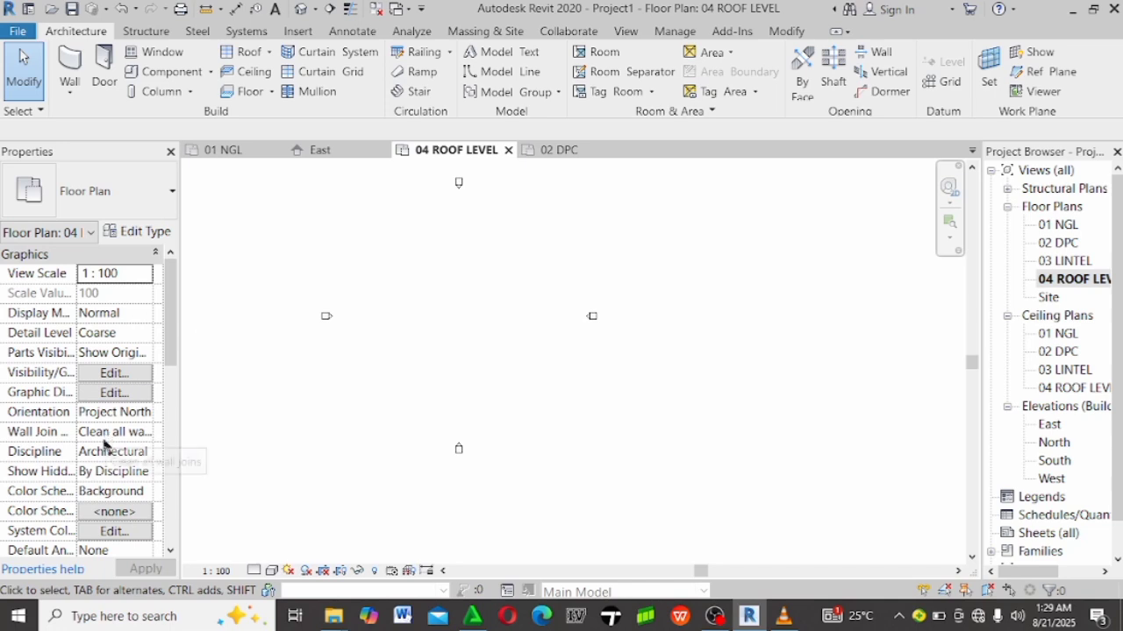
scroll(100, 449, "down", 5)
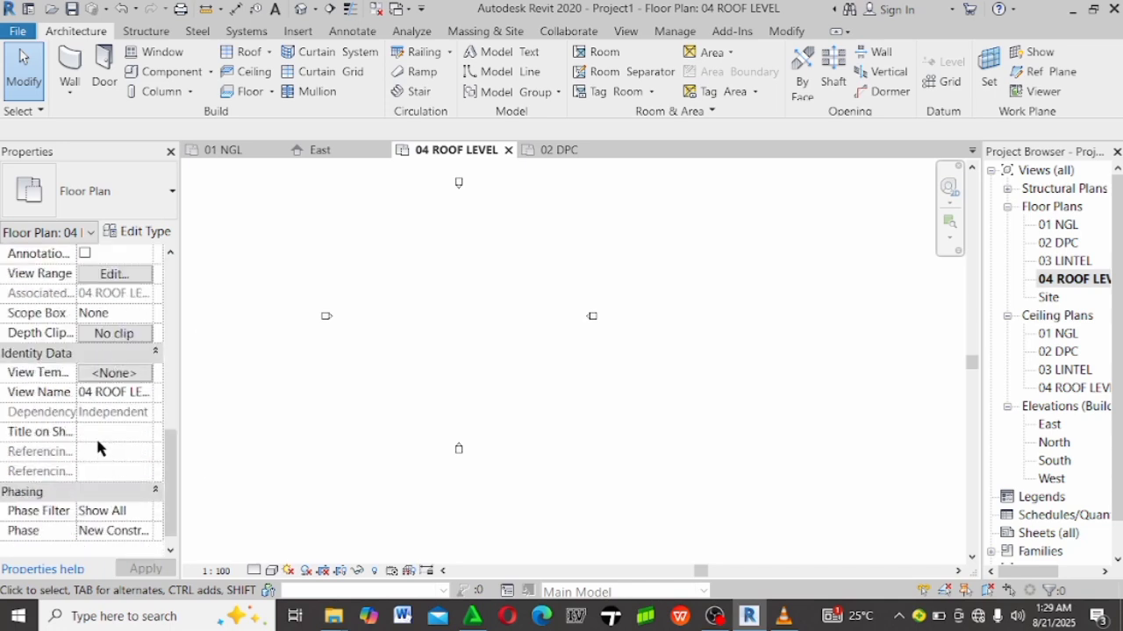
scroll(107, 322, "up", 3)
scroll(105, 340, "up", 4)
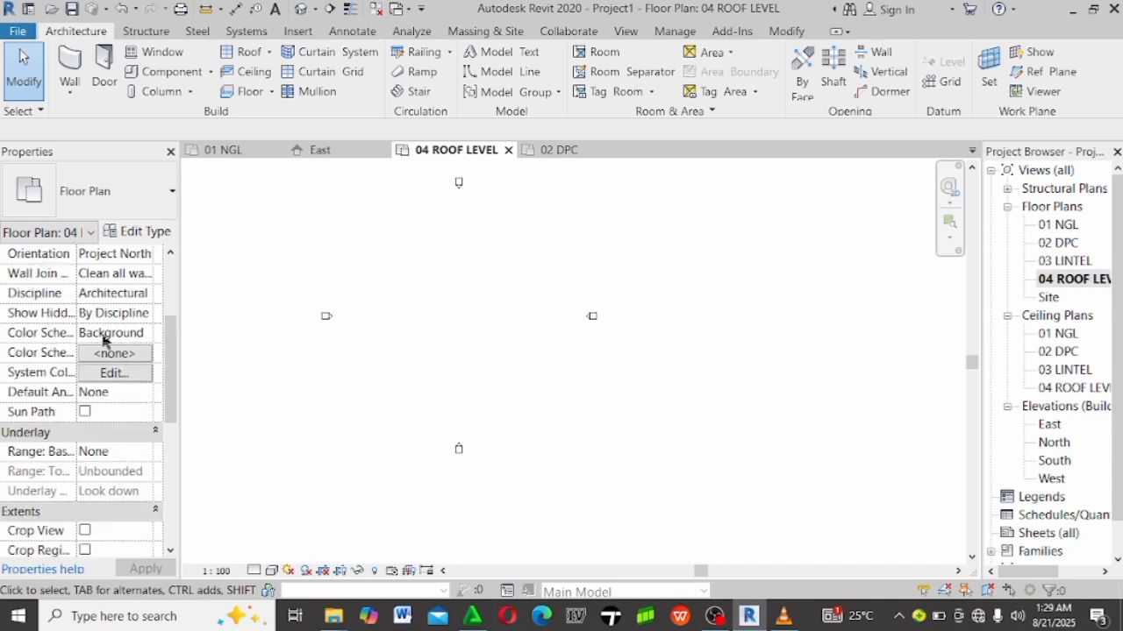
left_click(113, 449)
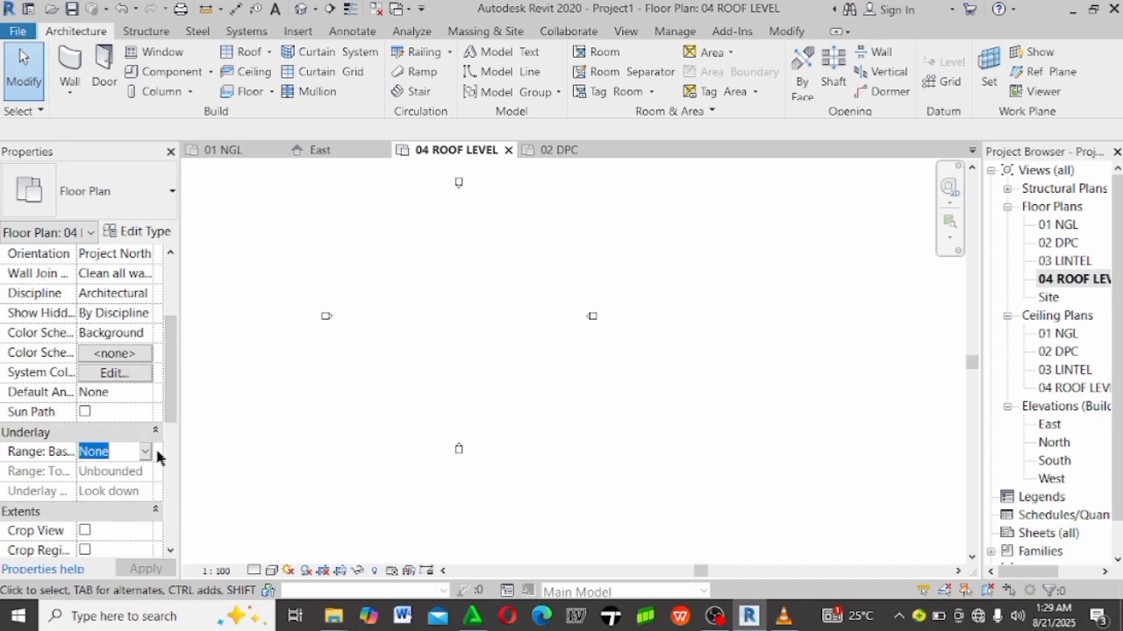
left_click(147, 452)
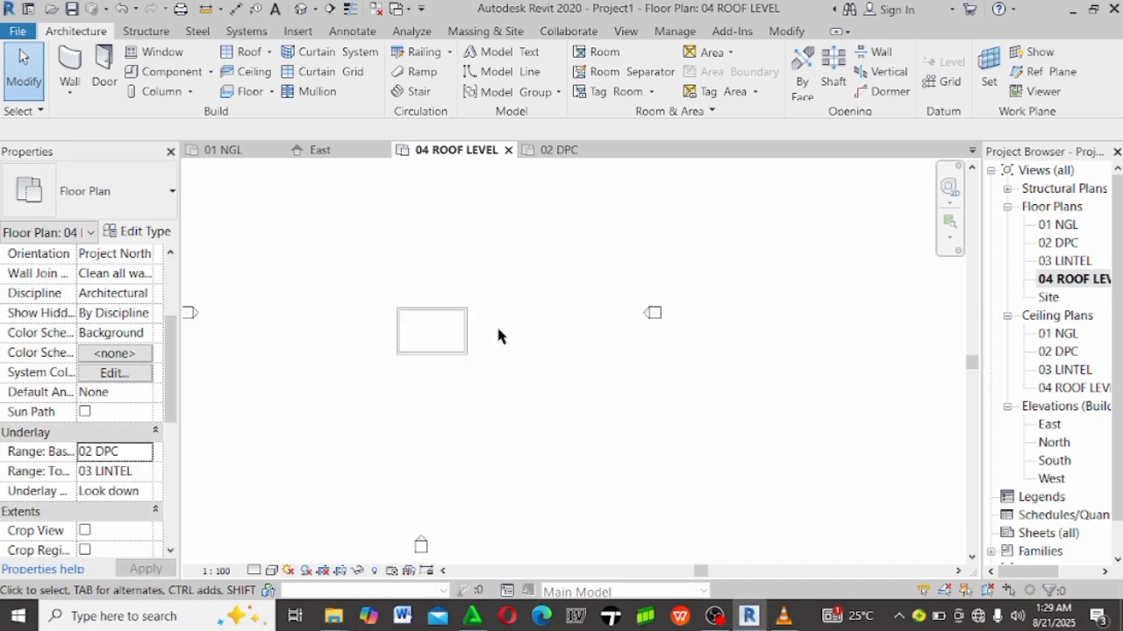
scroll(496, 334, "up", 5)
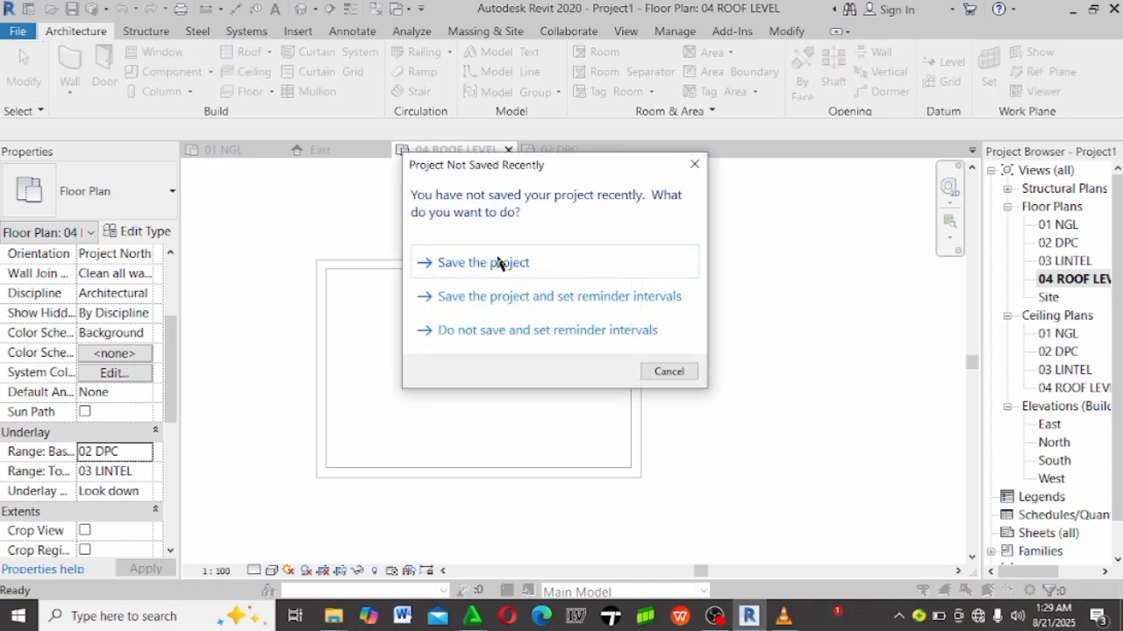
Save the project in the Documents folder as TUTORIALL 1.
left_click(518, 264)
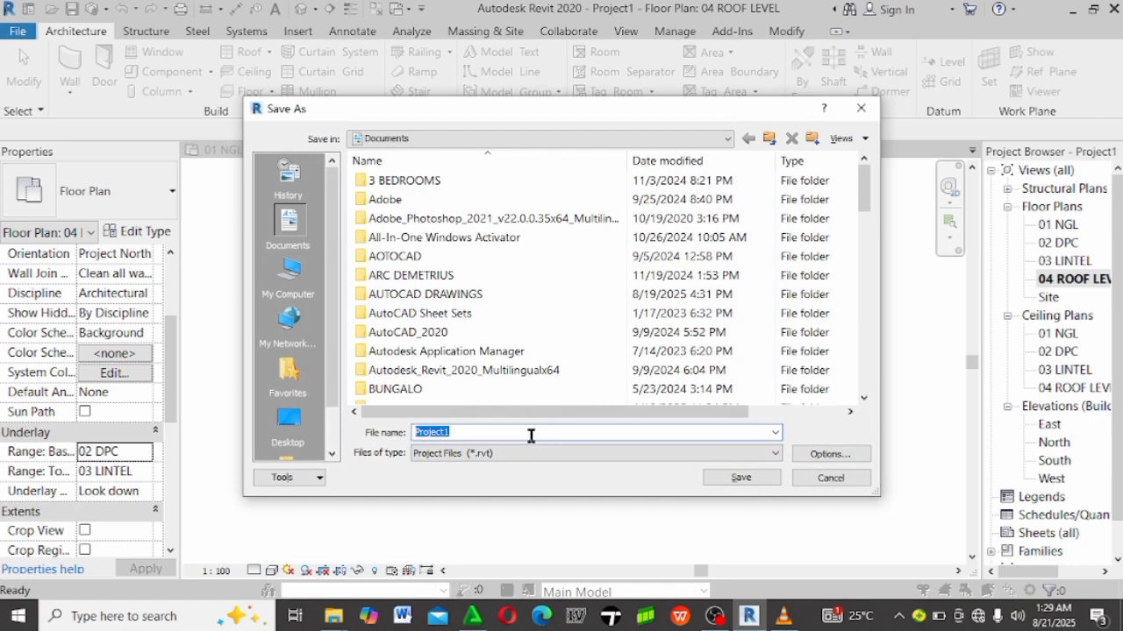
type("TU")
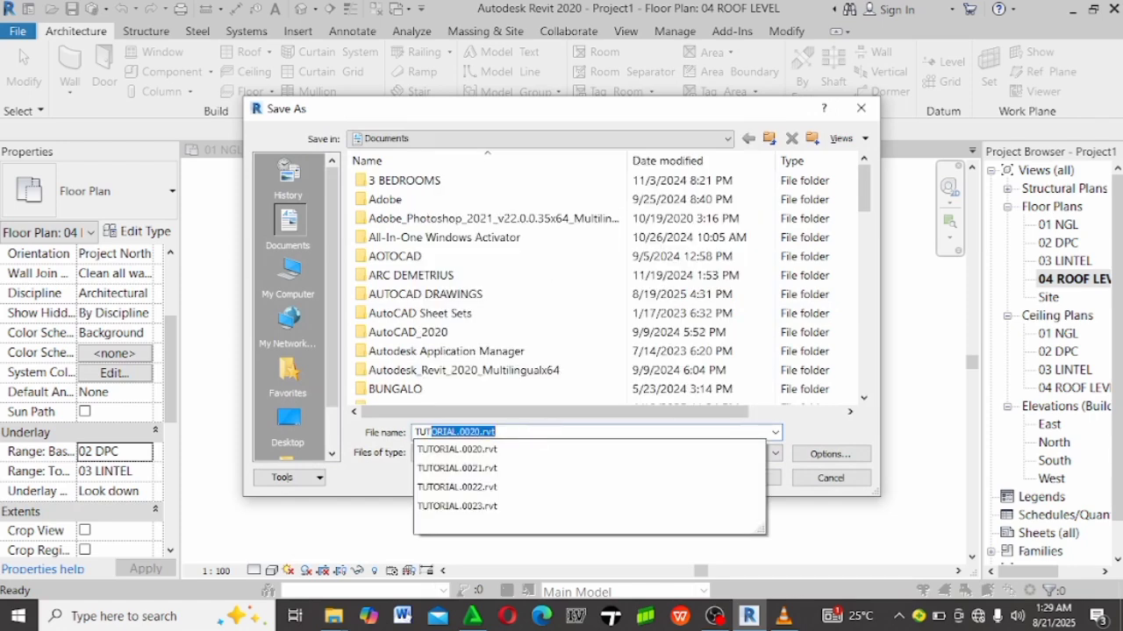
type("TORIALL 1")
key("Return")
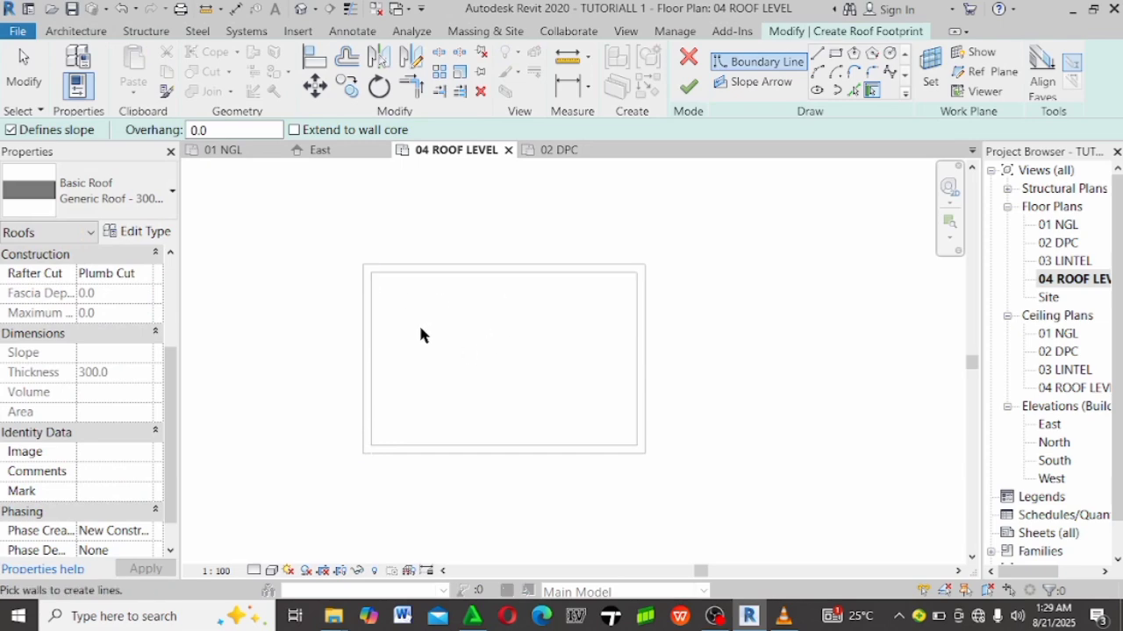
Duplicate the Generic Roof - 300mm type for the footprint roof and name the copy ROOFV1.
left_click(140, 232)
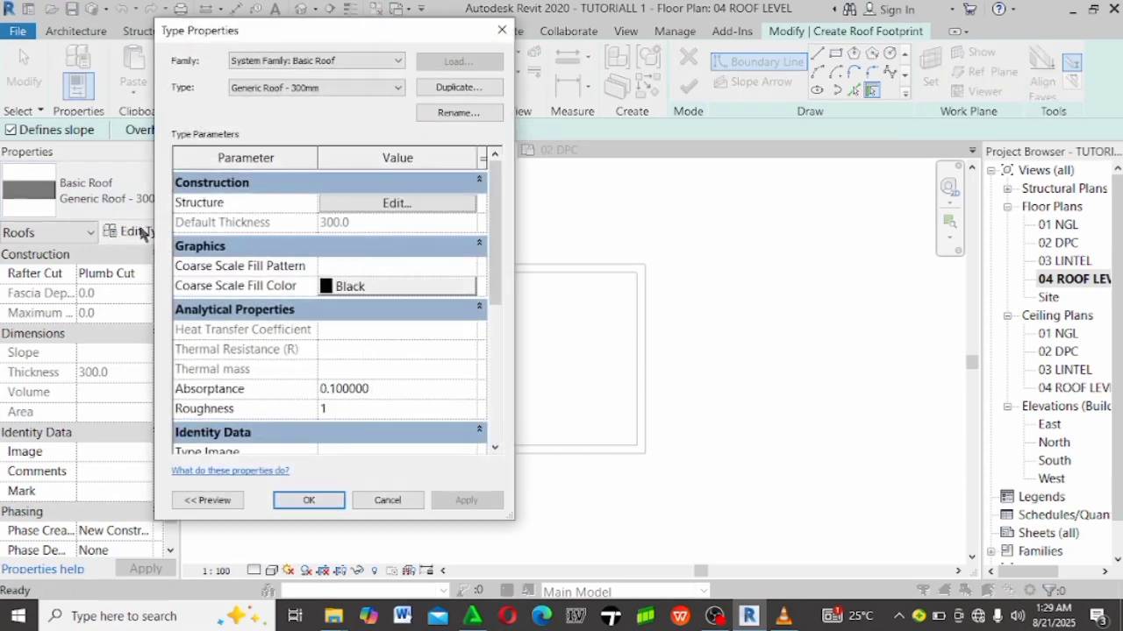
left_click(462, 88)
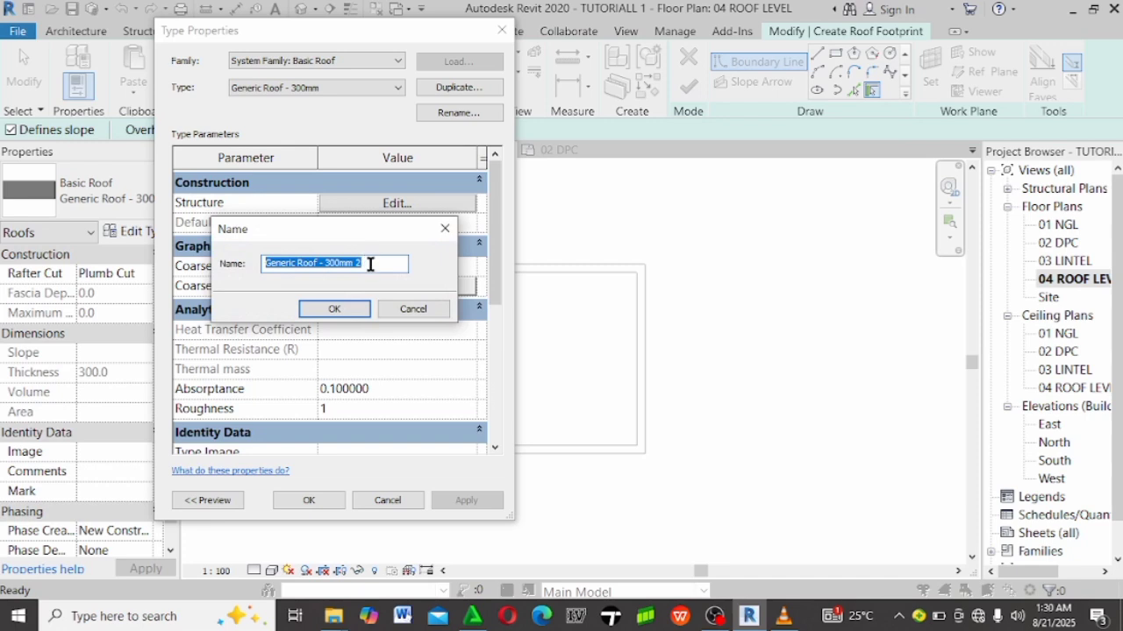
type("ROOFV1")
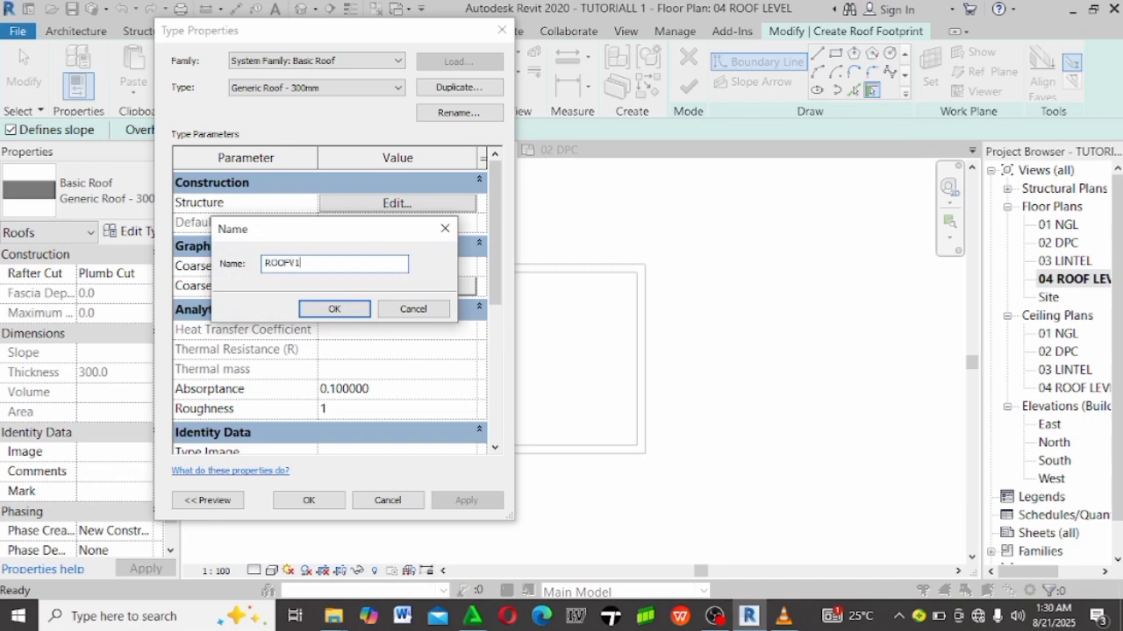
left_click(337, 308)
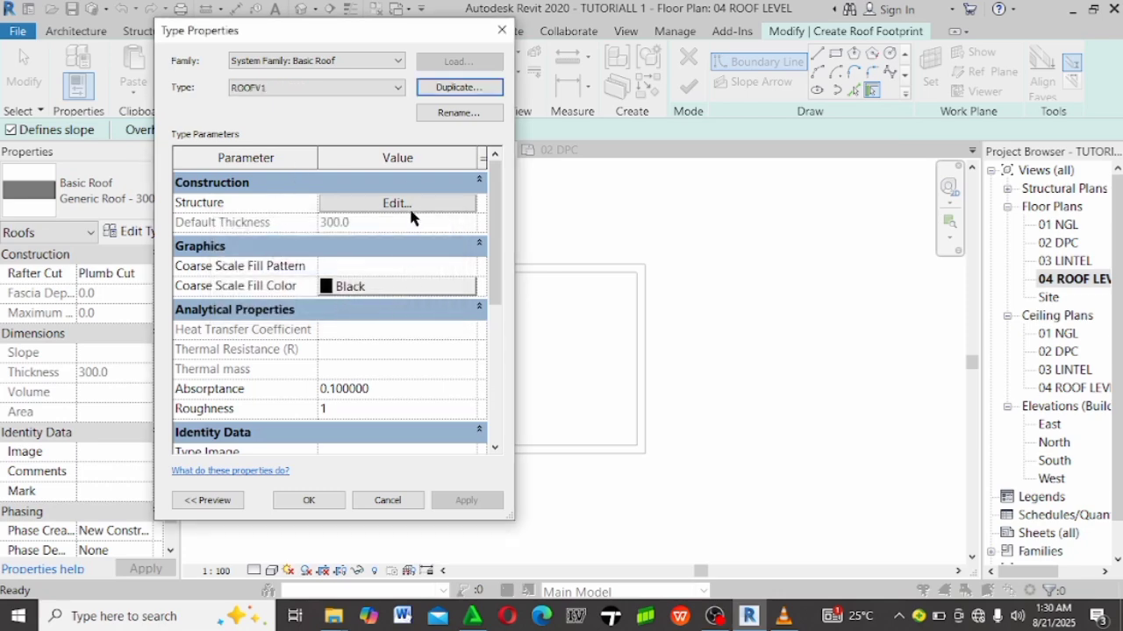
Set the thickness of the existing structure layer in the ROOFV1 assembly to 1 mm.
left_click(413, 203)
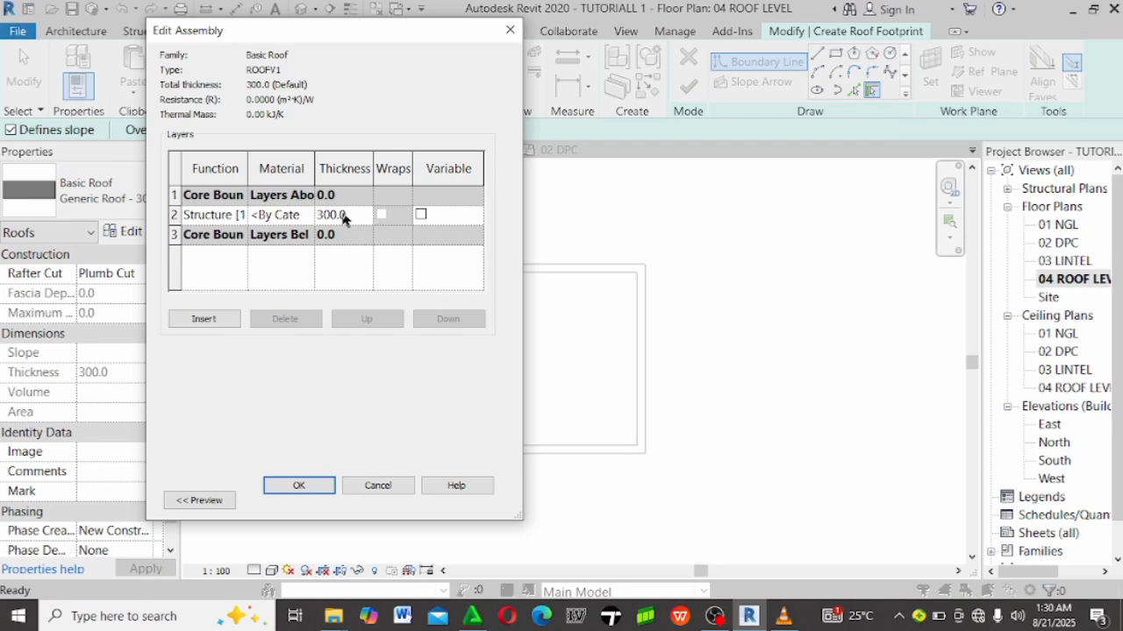
left_click(359, 214)
double_click(354, 214)
type("1")
key("Tab")
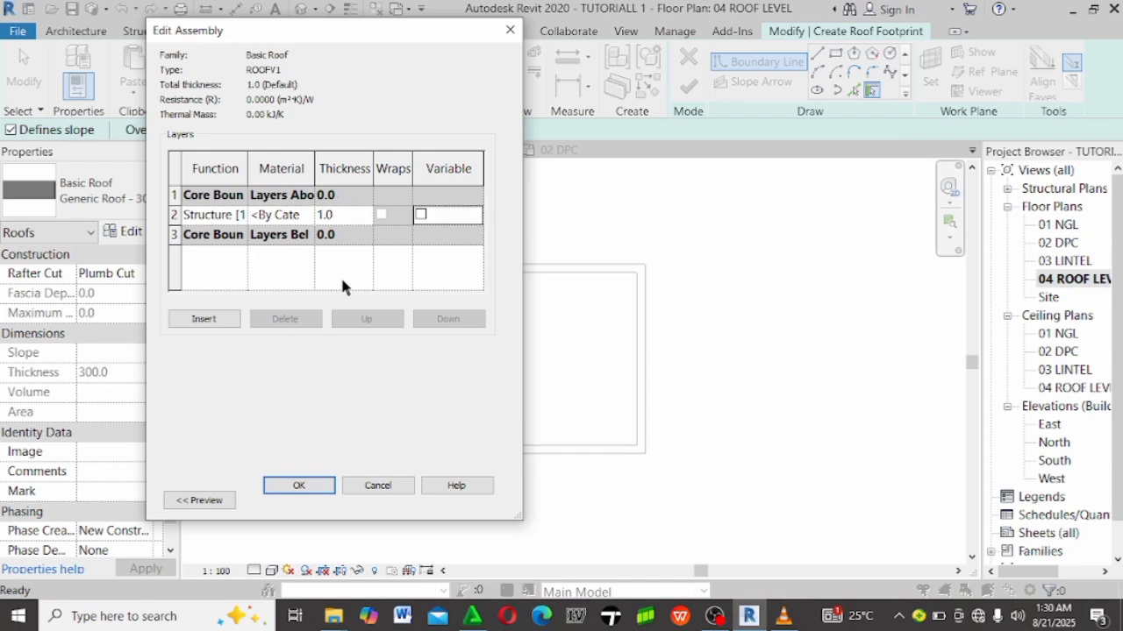
Insert another structure layer above the 1 mm layer and give it a thickness of 300 mm.
left_click(203, 319)
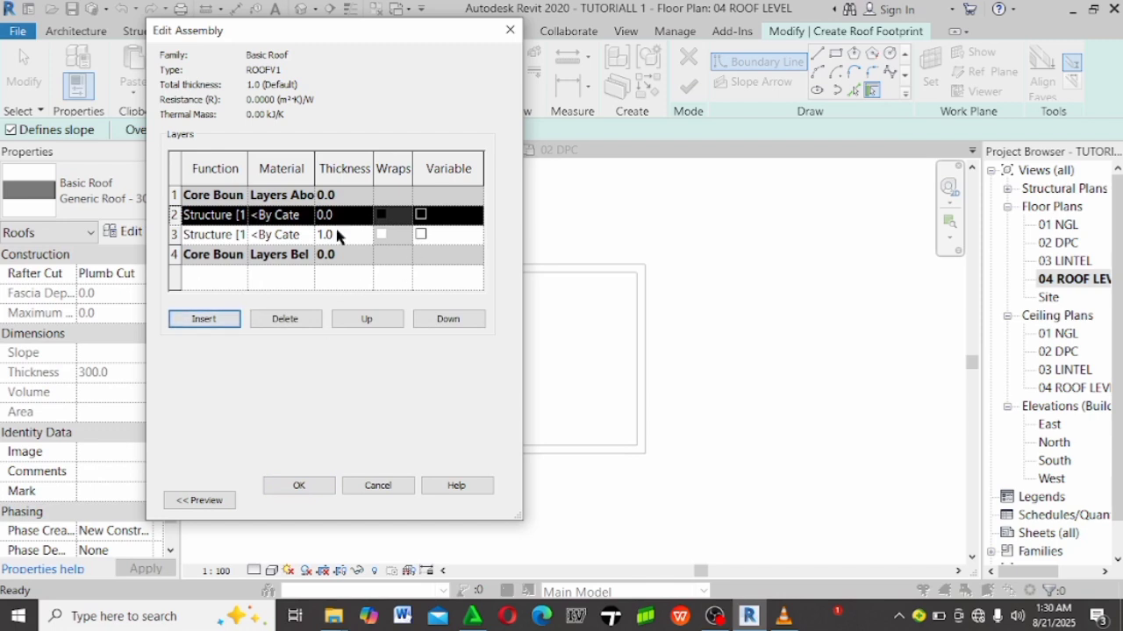
left_click(342, 216)
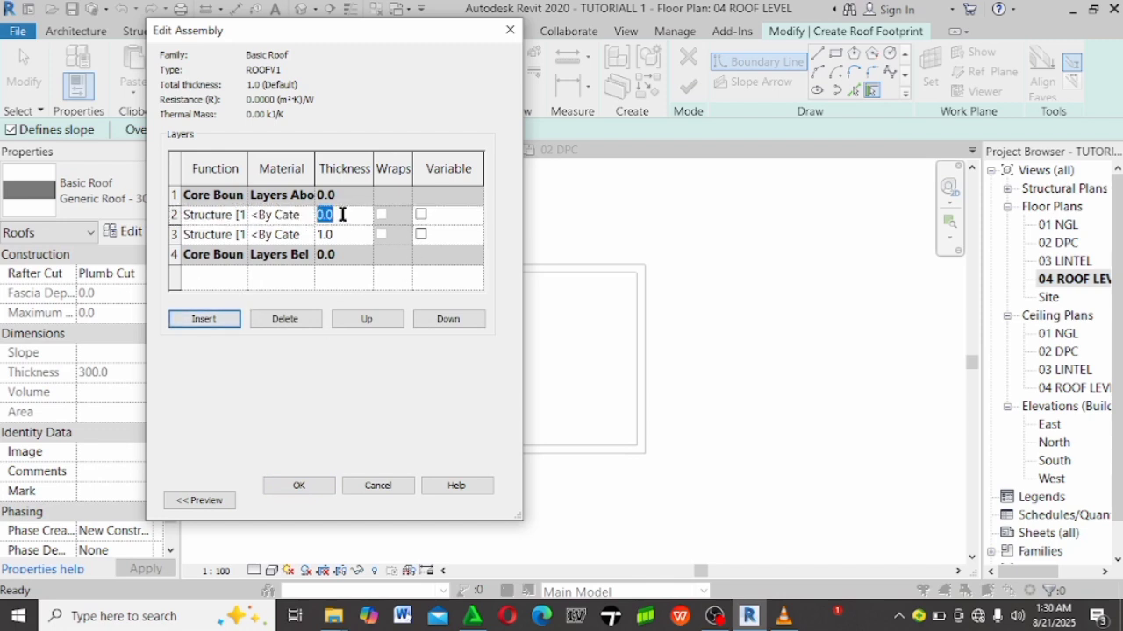
type("3")
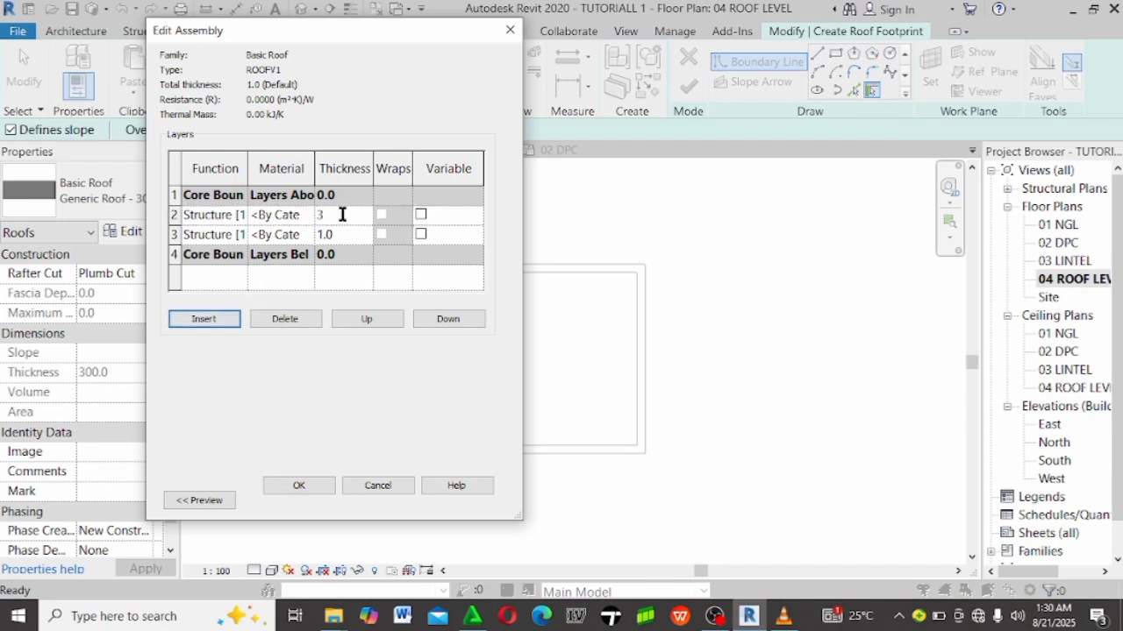
key("Tab")
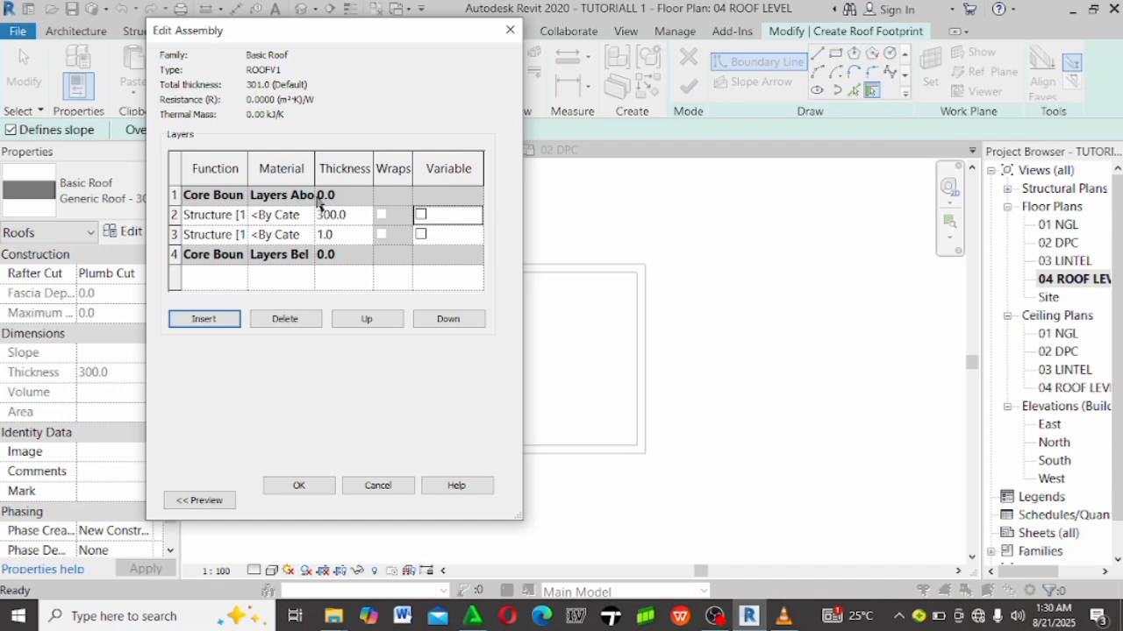
Assign the Oak Flooring material to the 300 mm structure layer of the roof assembly.
left_click(297, 217)
left_click(308, 214)
scroll(184, 355, "down", 5)
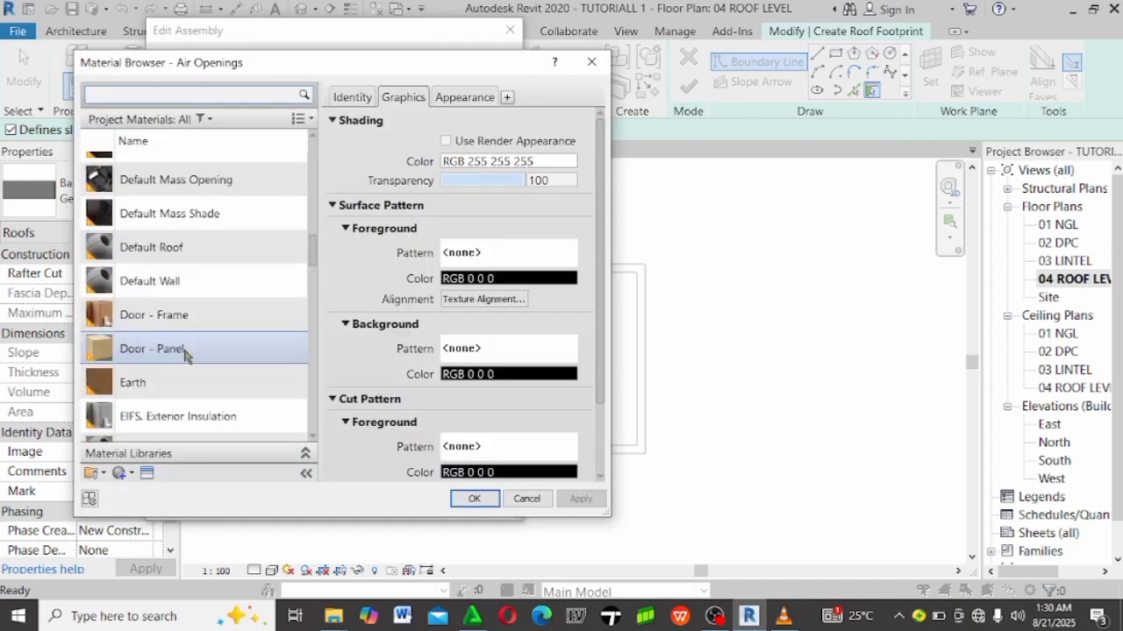
scroll(184, 354, "down", 5)
left_click(189, 340)
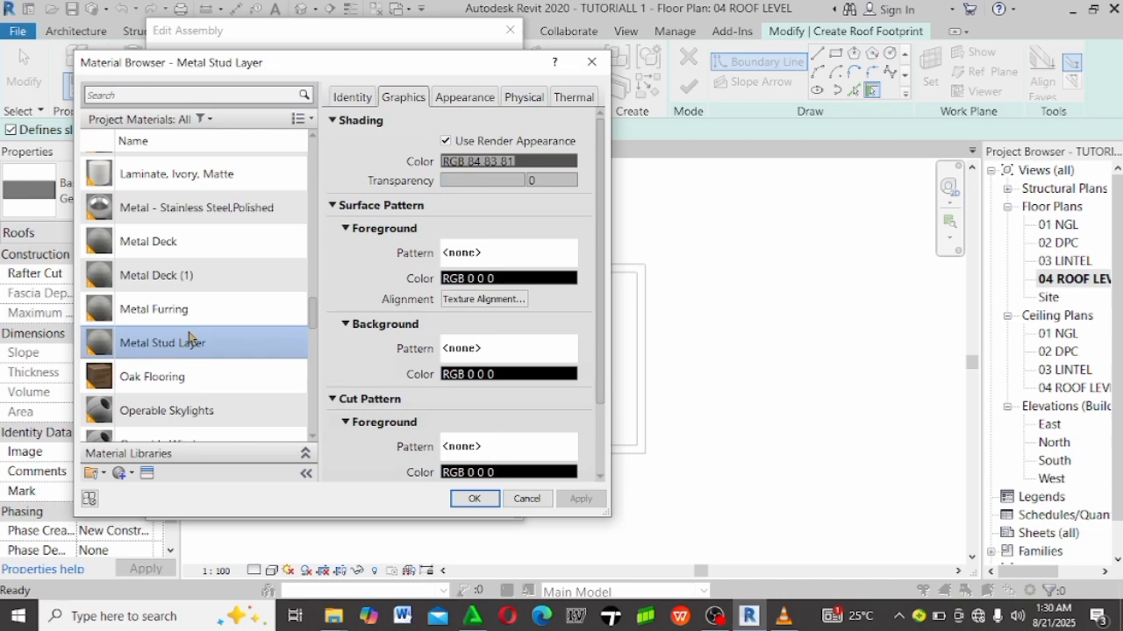
left_click(183, 372)
scroll(185, 364, "down", 5)
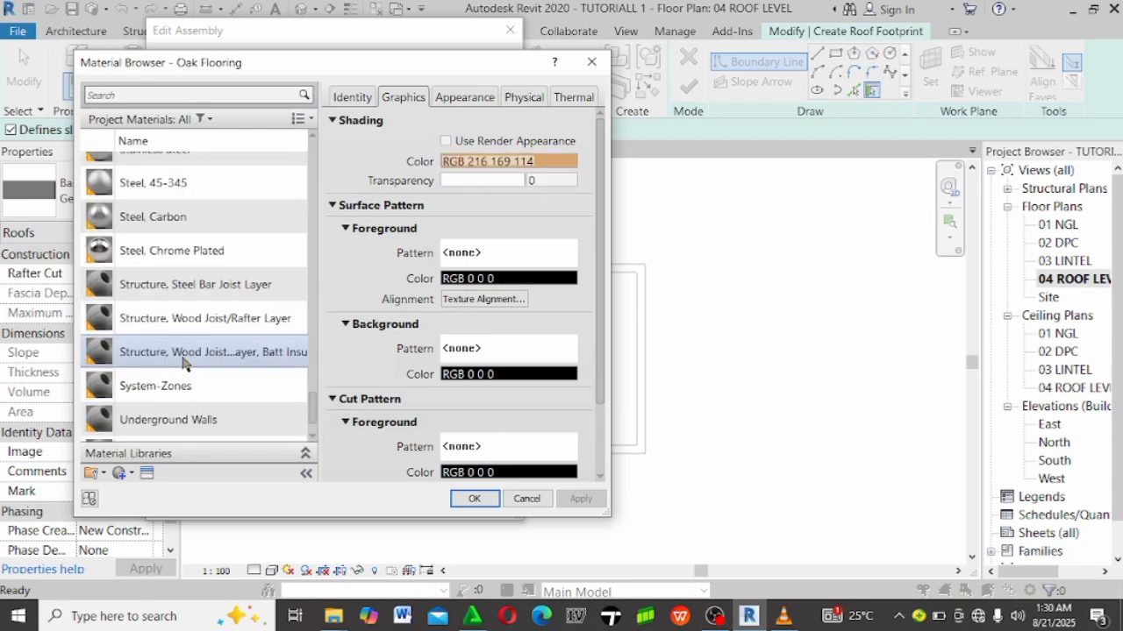
scroll(183, 363, "down", 2)
left_click(184, 355)
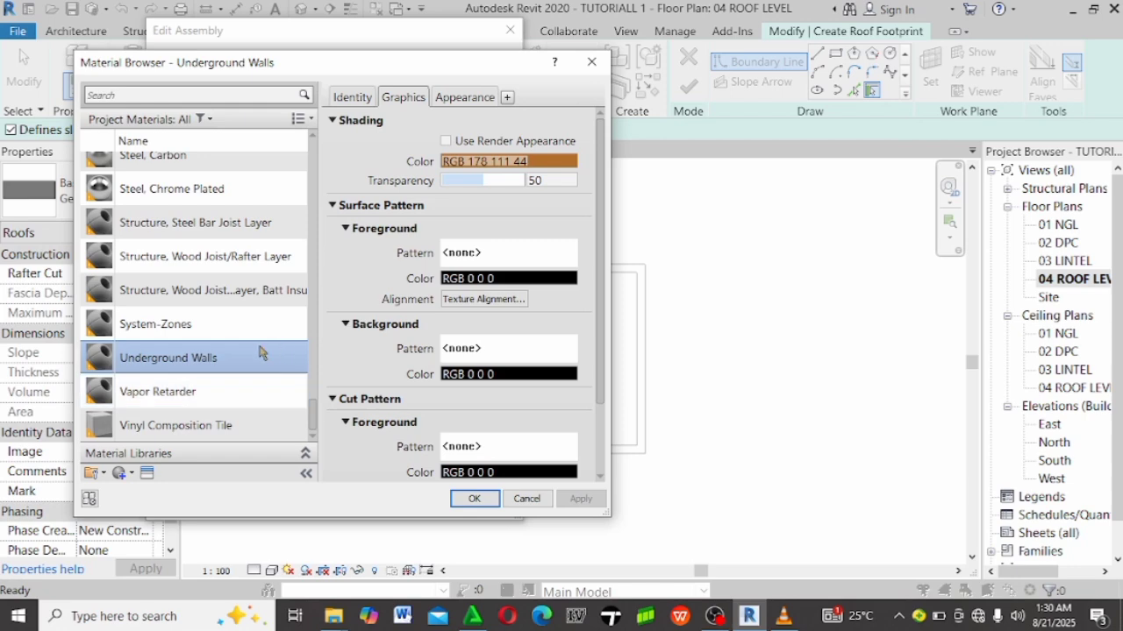
scroll(178, 290, "up", 5)
scroll(180, 298, "up", 3)
scroll(186, 303, "down", 5)
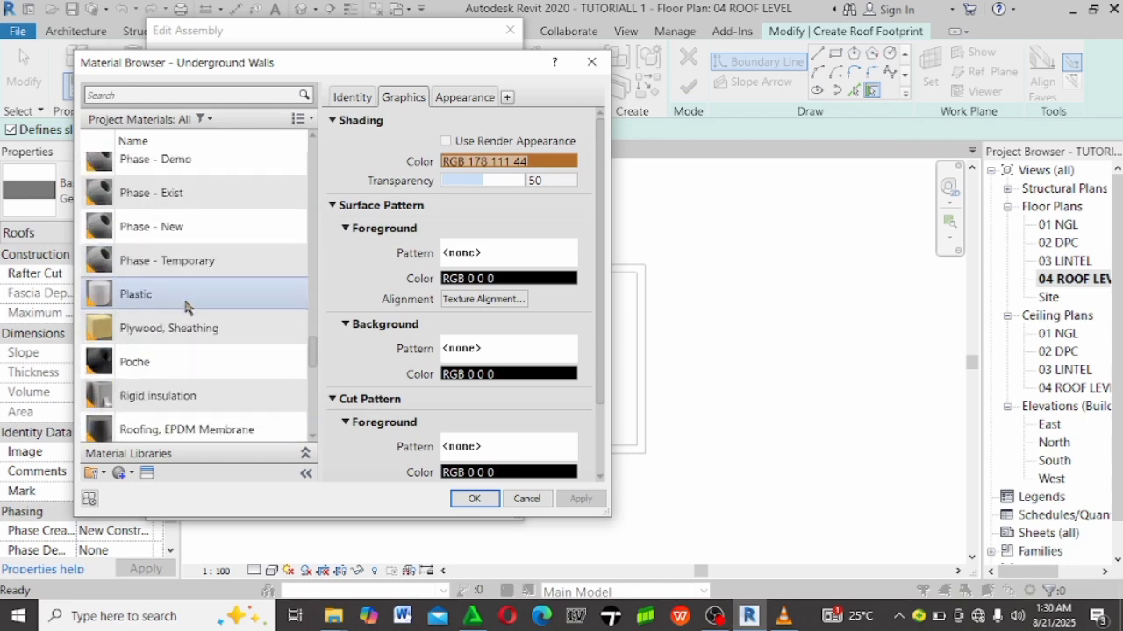
scroll(189, 336, "down", 4)
scroll(188, 336, "up", 10)
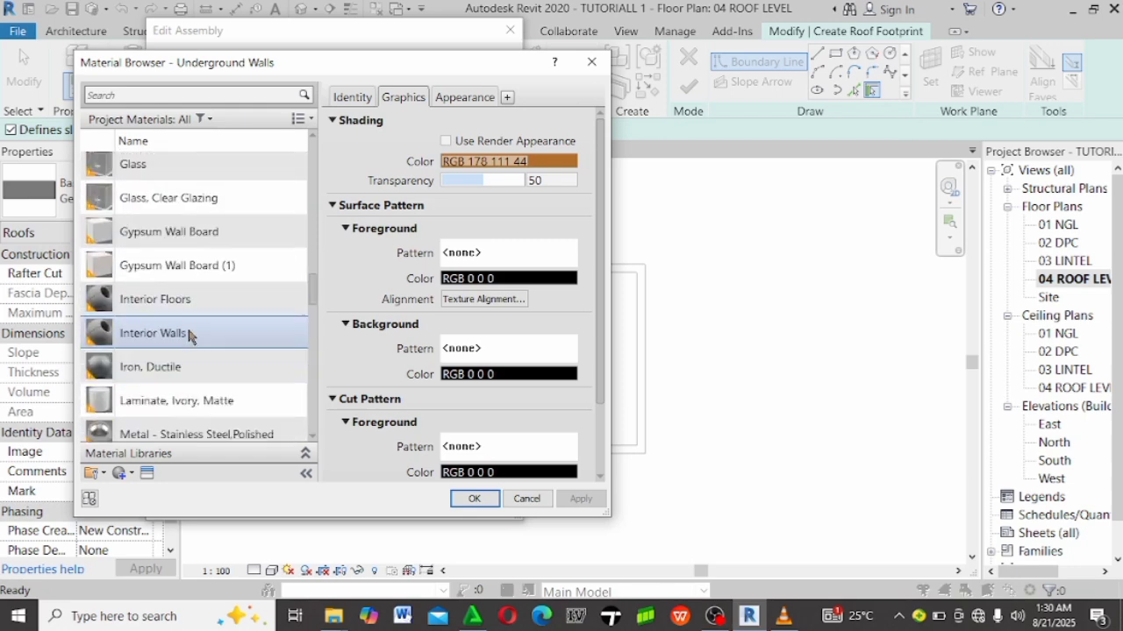
scroll(197, 333, "down", 3)
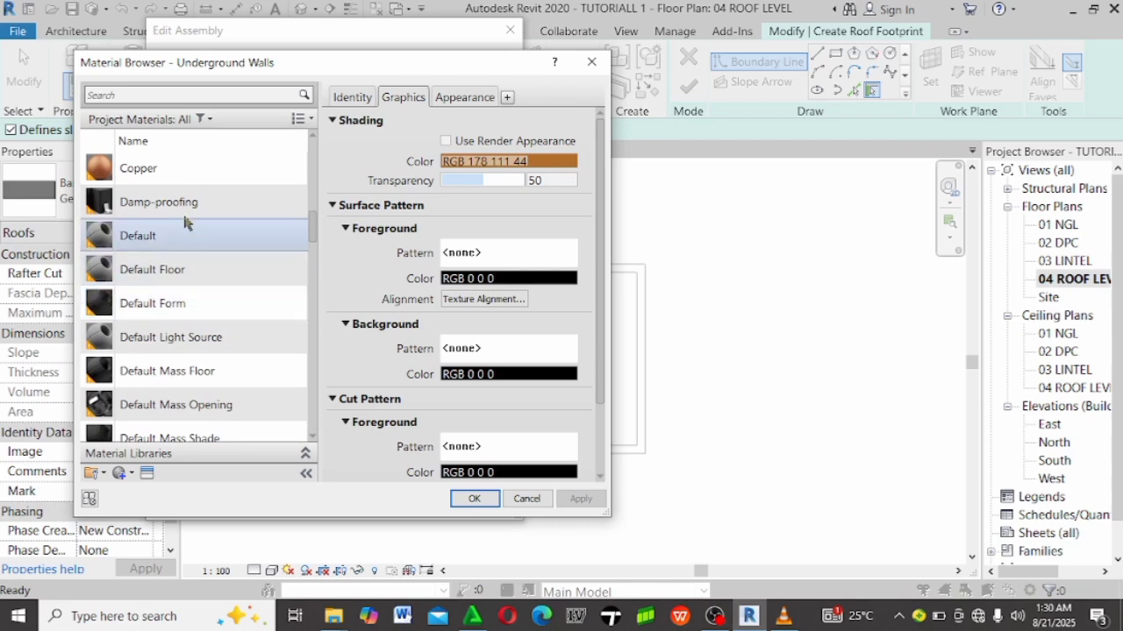
scroll(184, 228, "up", 8)
scroll(200, 290, "down", 12)
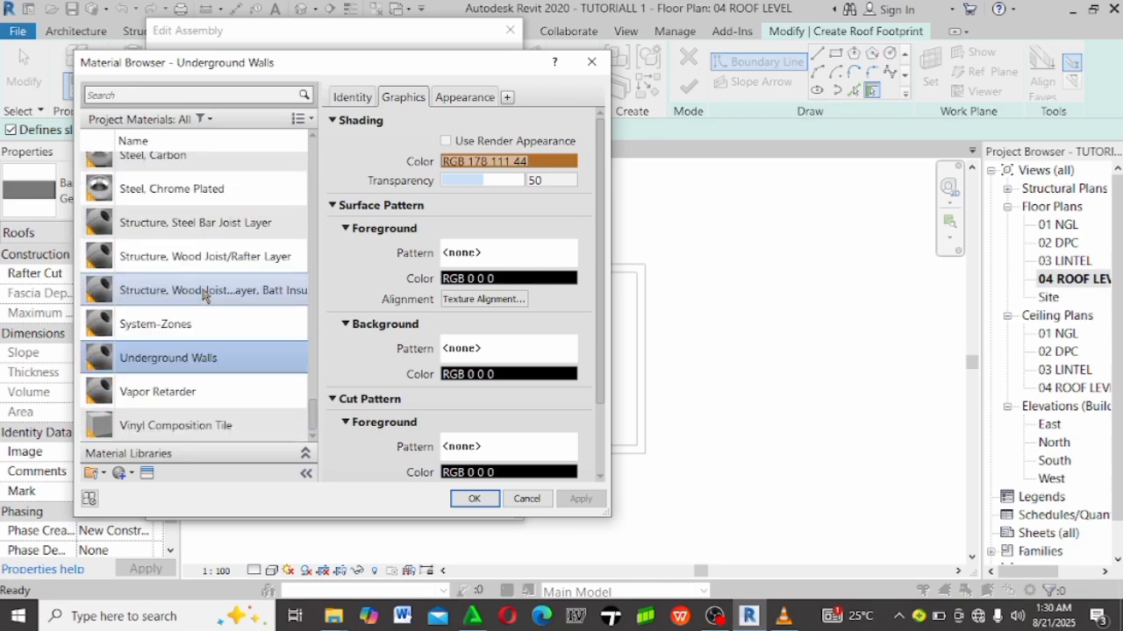
scroll(205, 293, "up", 6)
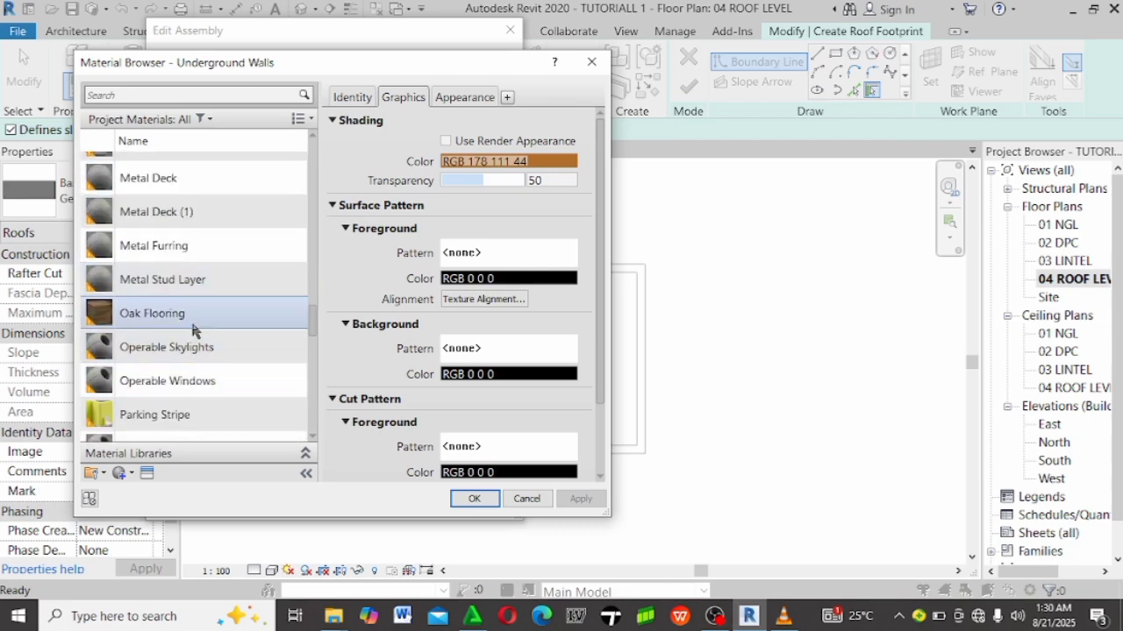
scroll(195, 326, "down", 6)
scroll(199, 319, "up", 3)
scroll(200, 318, "up", 6)
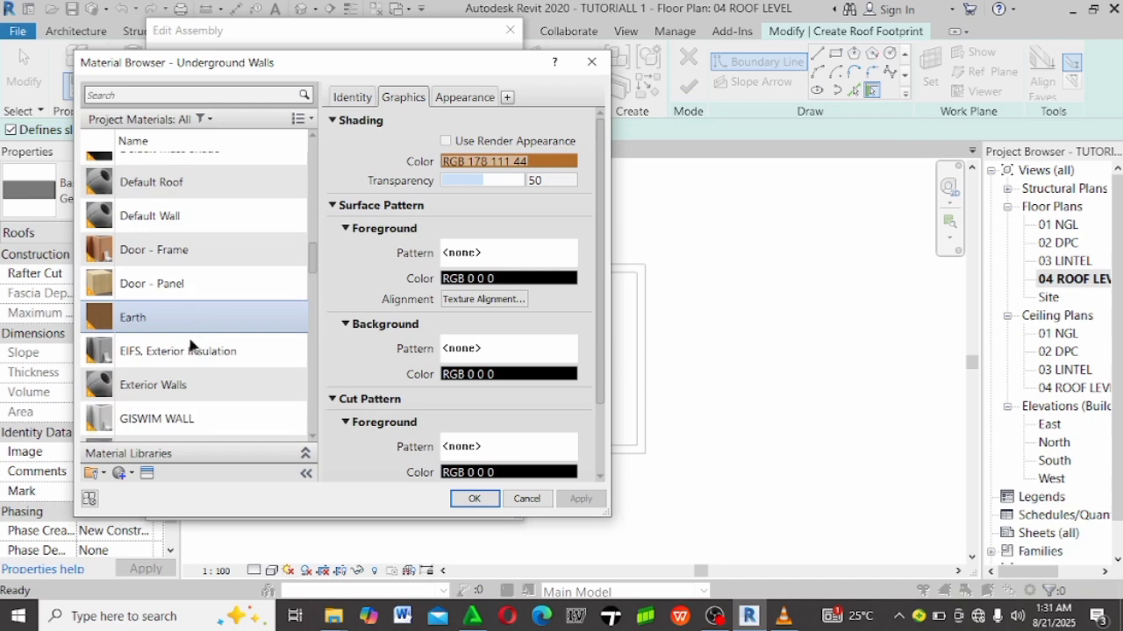
scroll(196, 310, "down", 9)
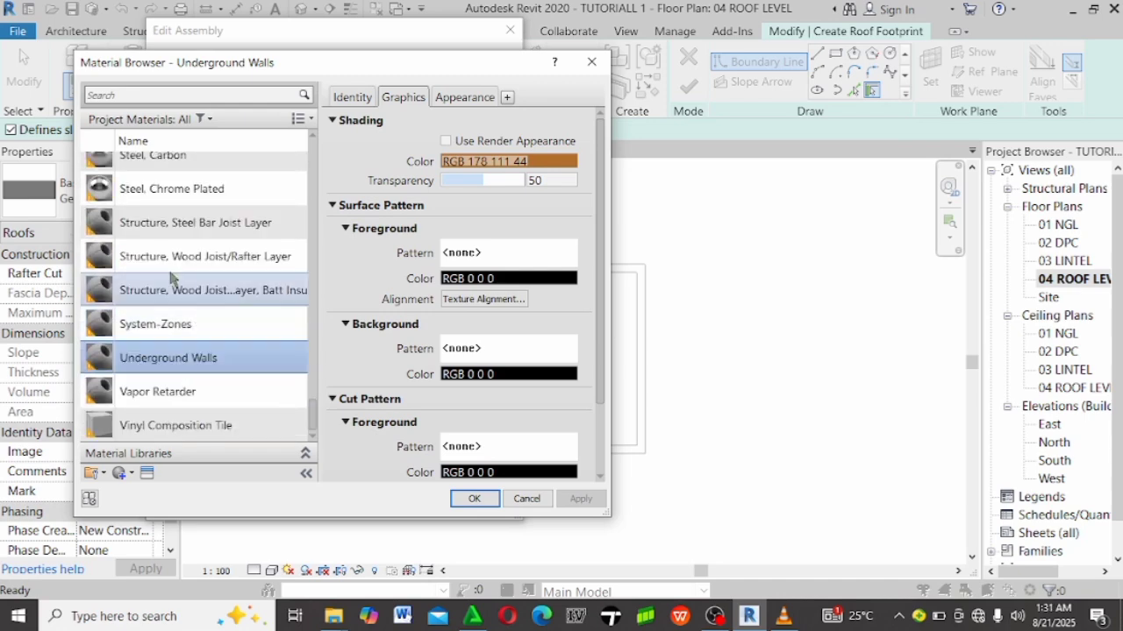
scroll(190, 278, "up", 6)
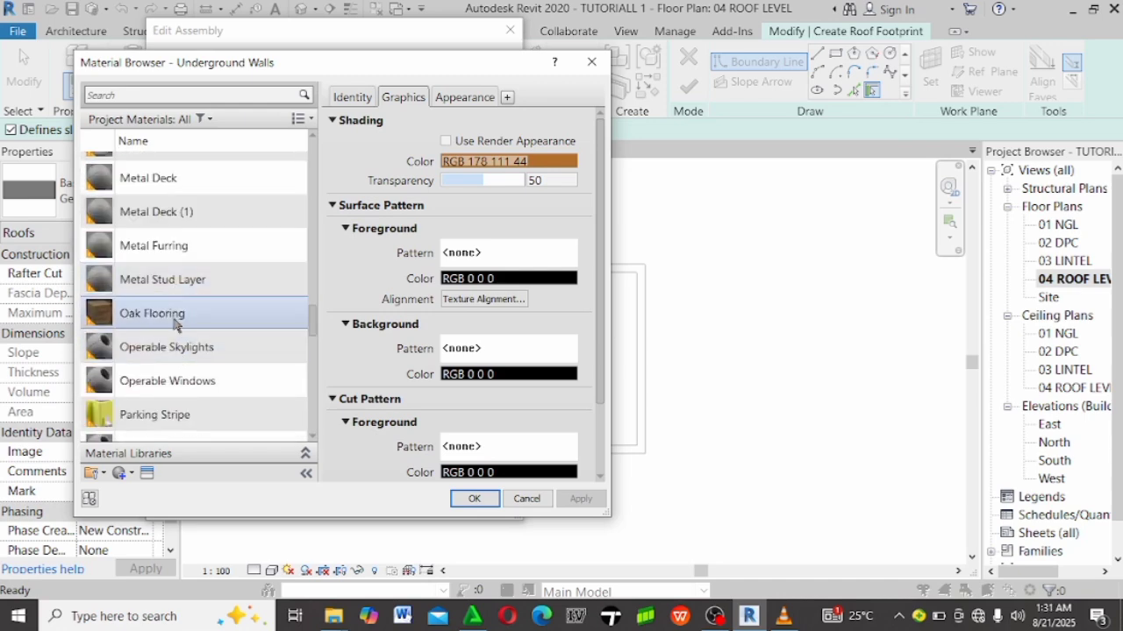
left_click(202, 314)
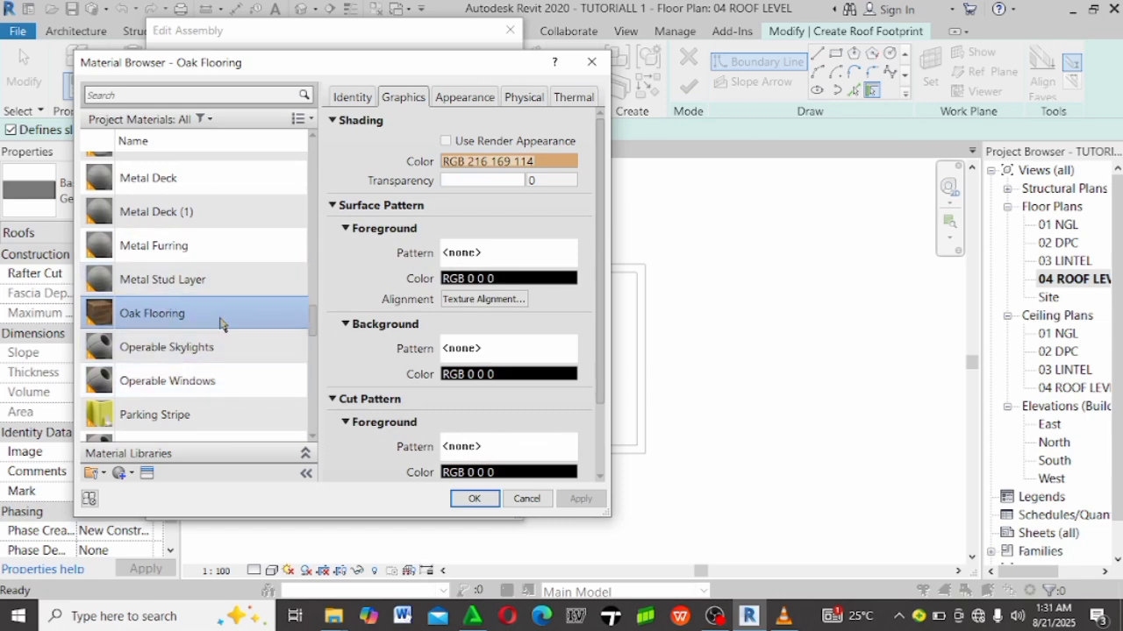
left_click(474, 499)
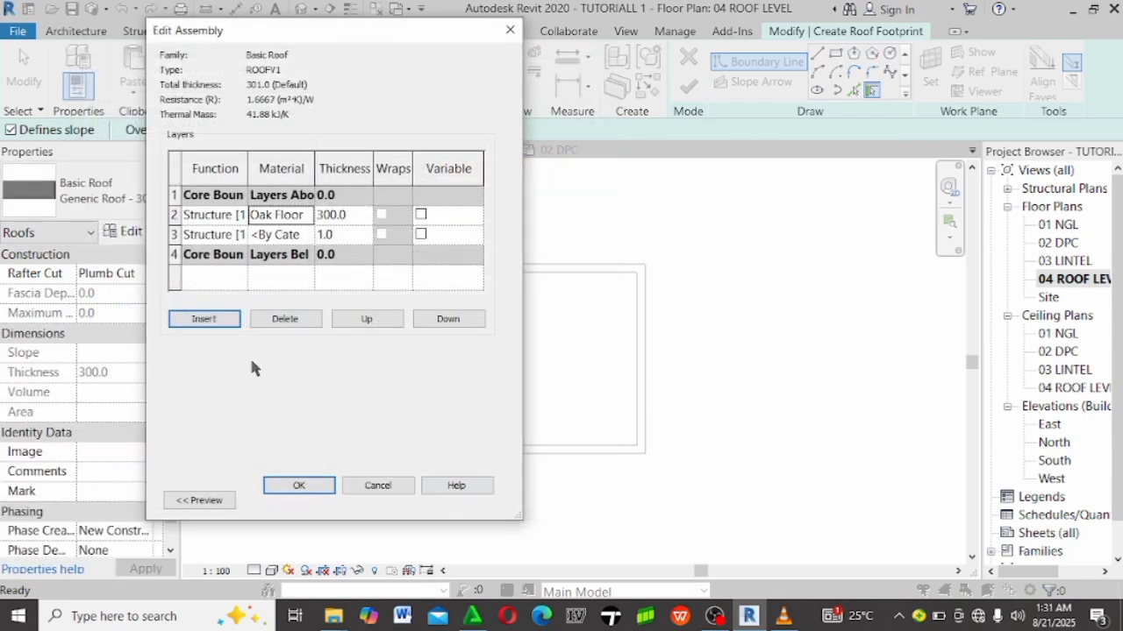
Assign the Metal Furring material to the 1 mm structure layer and accept the ROOFV1 type settings.
left_click(300, 235)
left_click(308, 235)
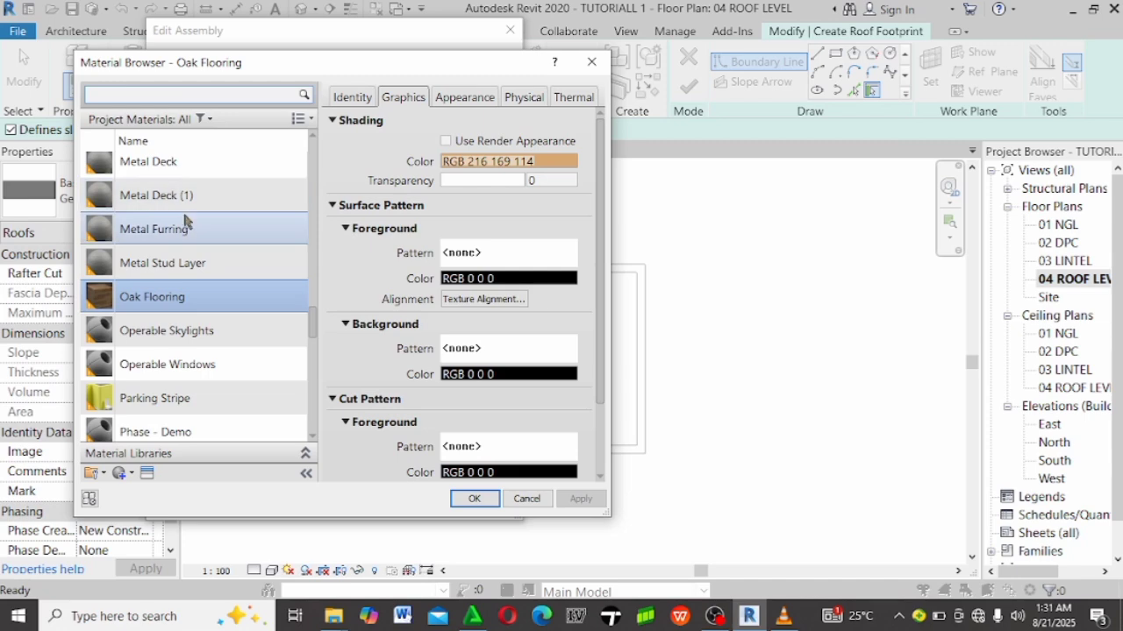
left_click(184, 226)
left_click(472, 498)
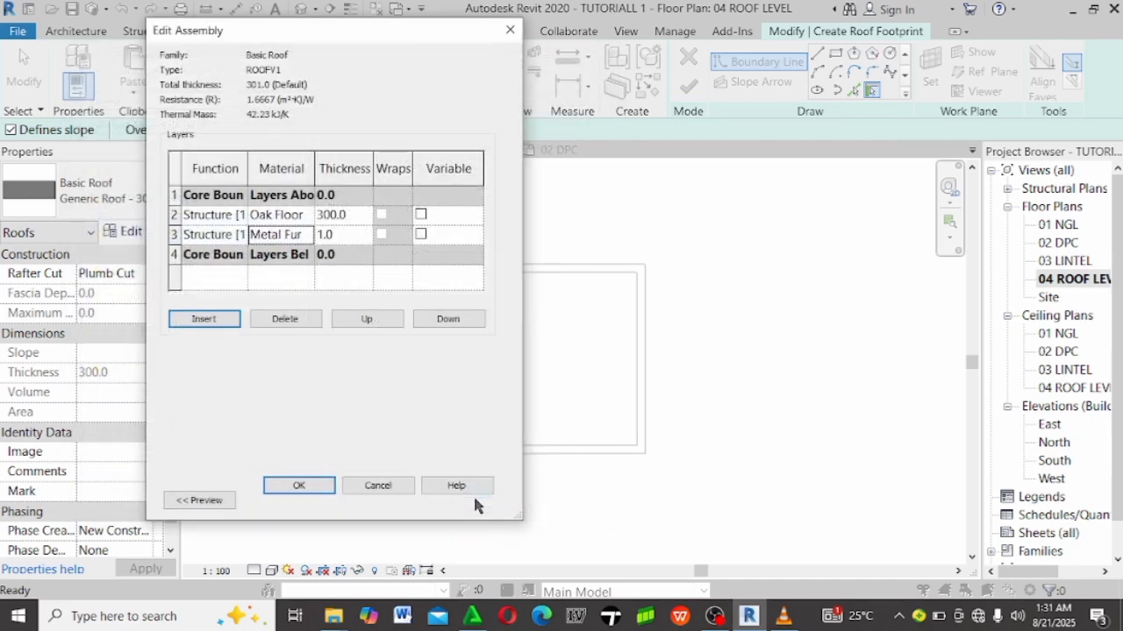
left_click(306, 494)
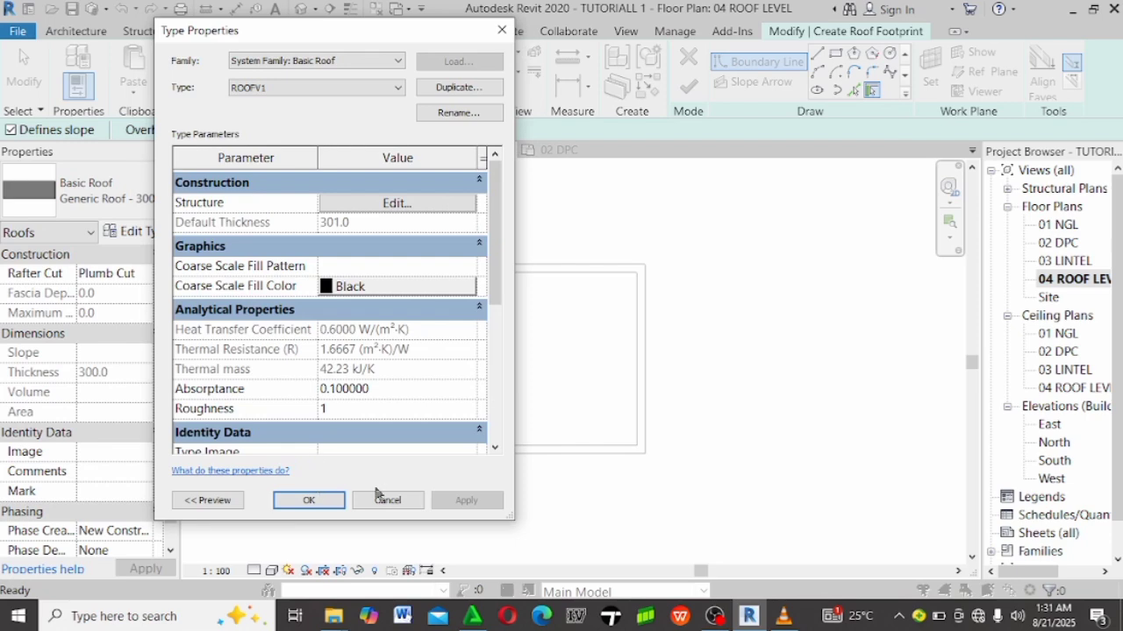
left_click(309, 500)
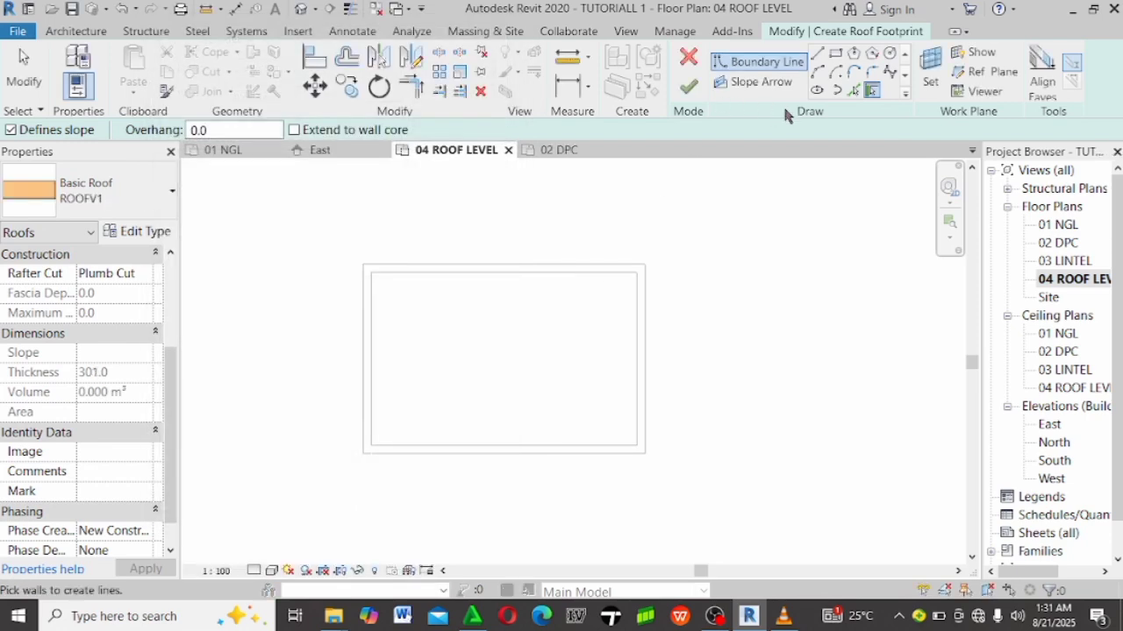
Sketch a rectangular roof boundary around the building's outer wall corners with a 600 mm offset.
left_click(835, 53)
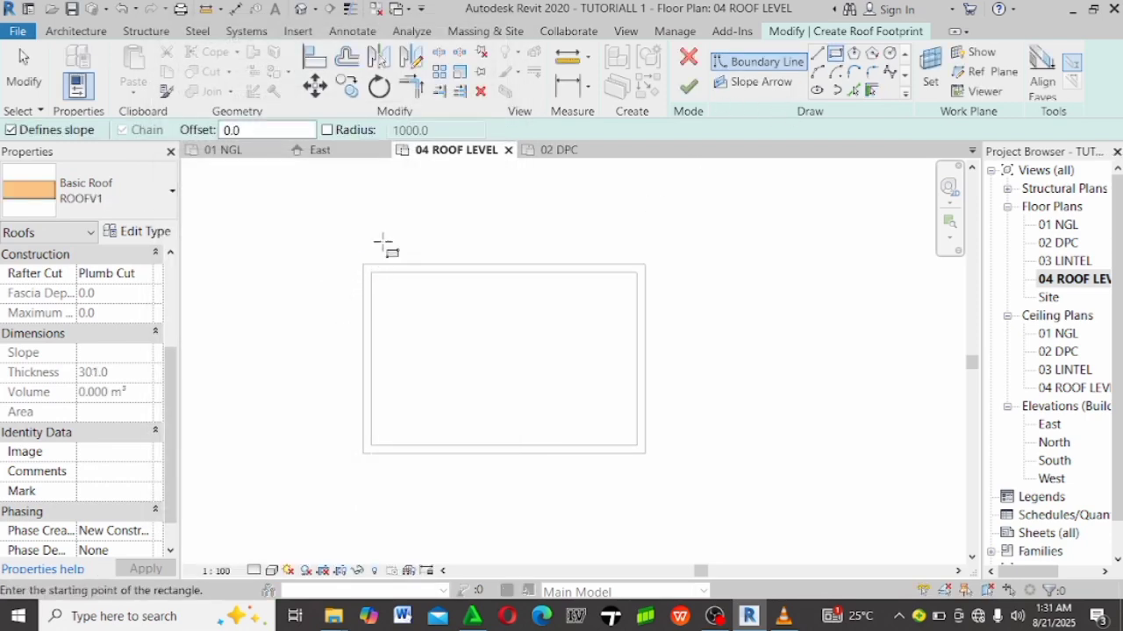
double_click(268, 130)
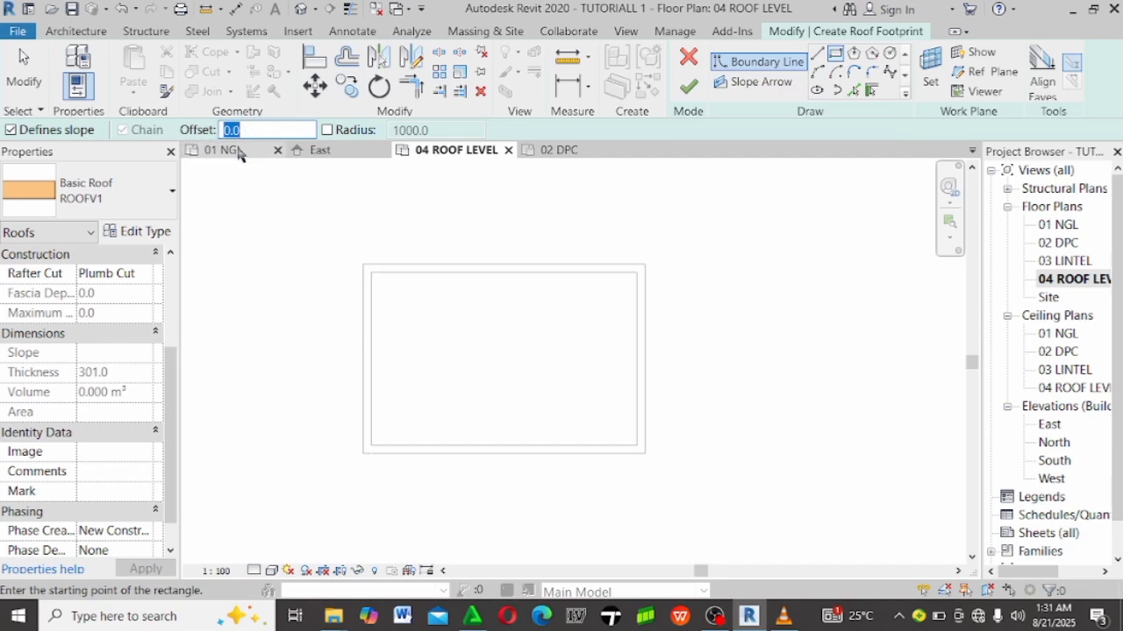
type("600.0")
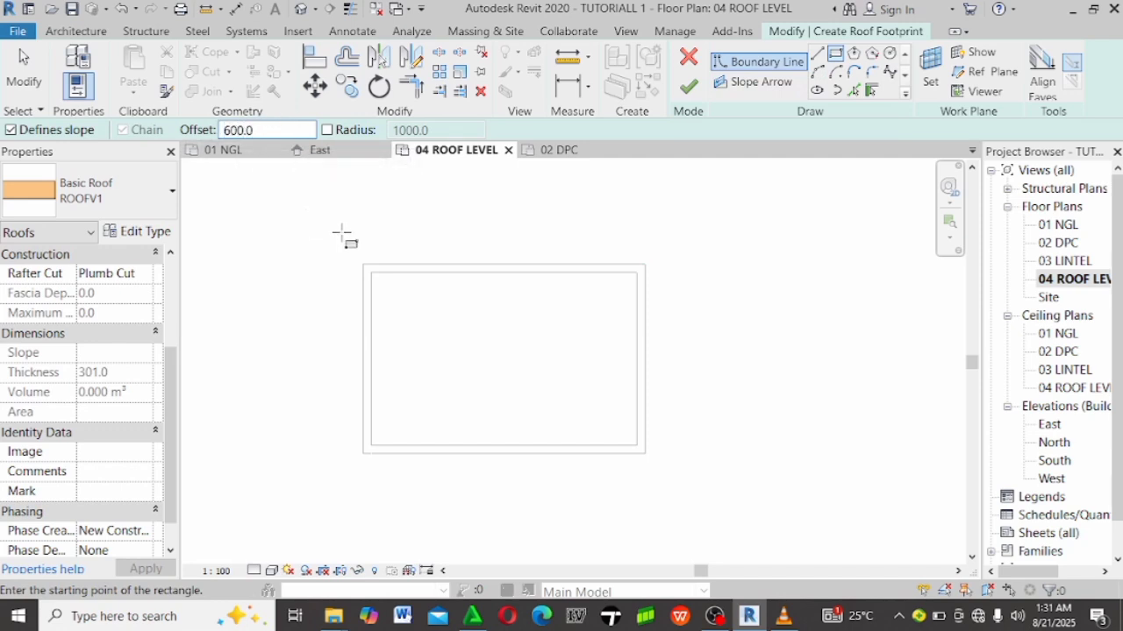
left_click(367, 265)
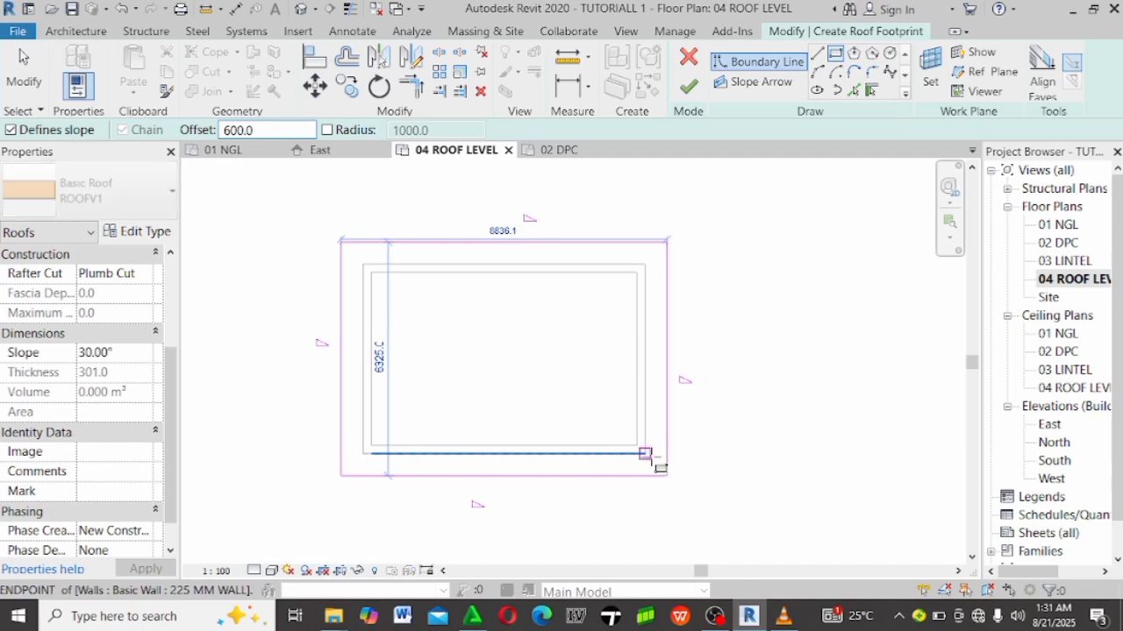
left_click(645, 455)
scroll(336, 363, "down", 3)
scroll(577, 378, "up", 3)
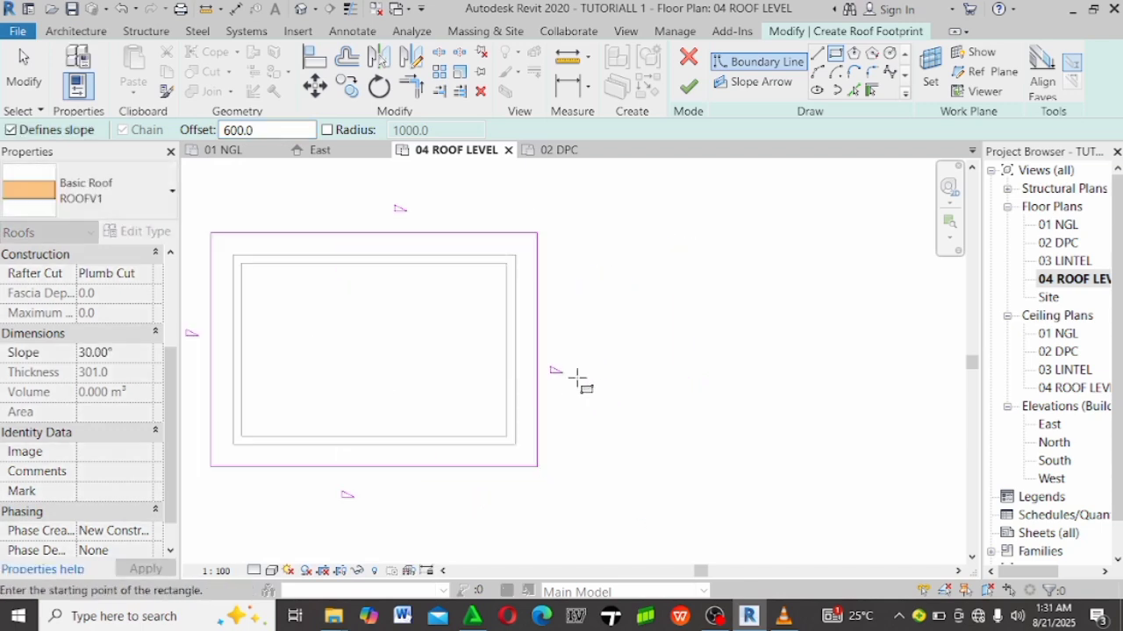
scroll(577, 378, "down", 3)
key("Escape")
key("Escape")
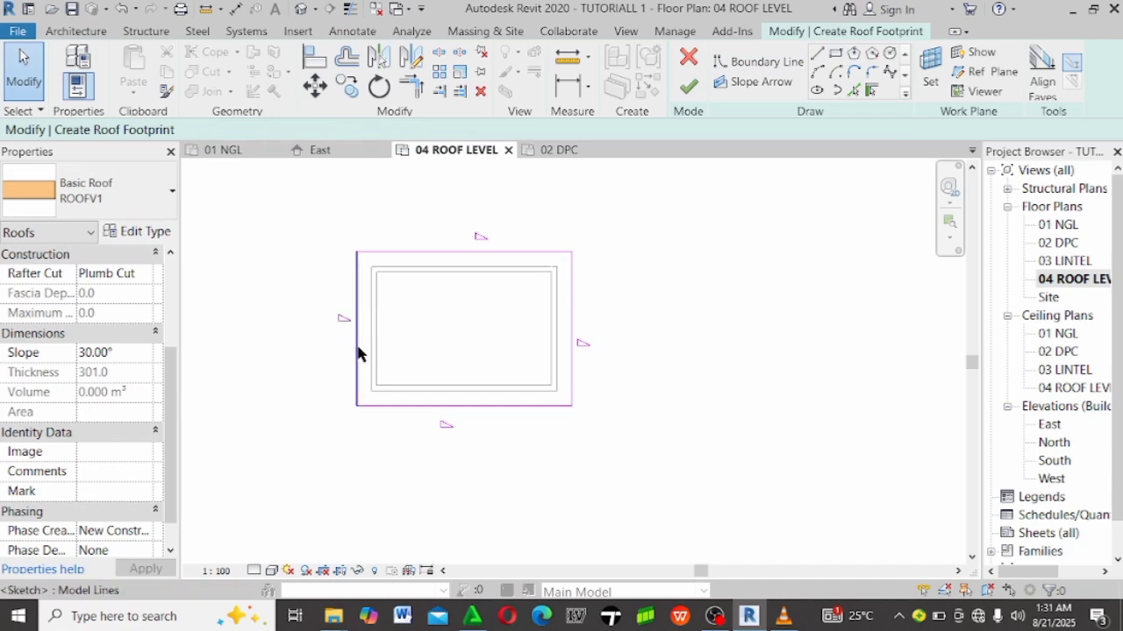
Finish the roof footprint sketch to generate the sloped roof and deselect it.
scroll(337, 283, "up", 3)
scroll(360, 269, "down", 2)
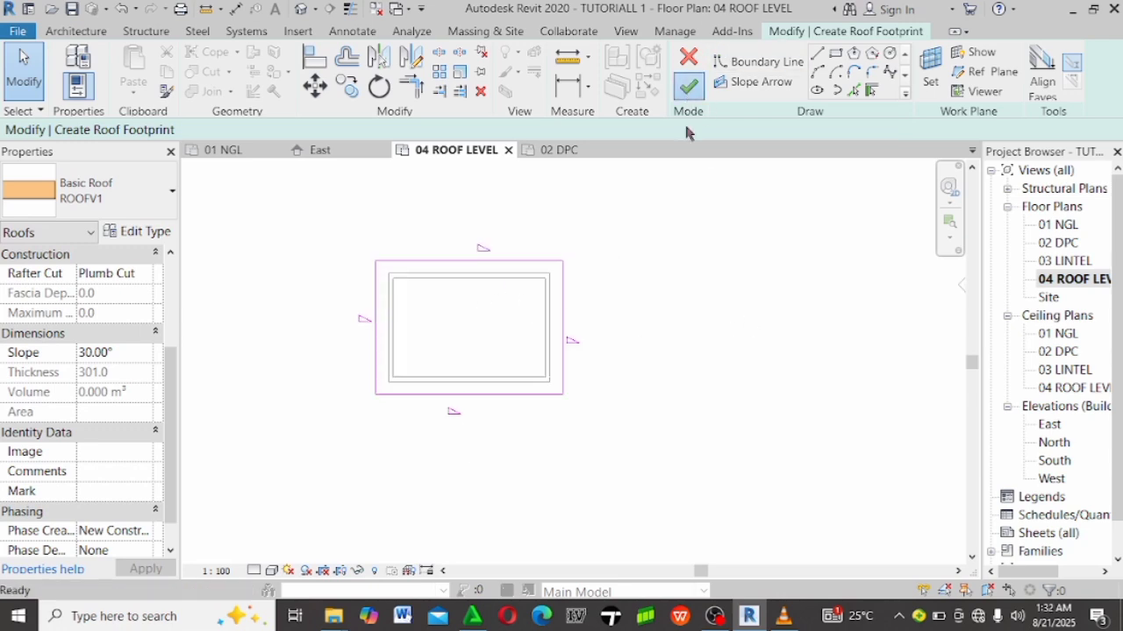
left_click(689, 86)
scroll(564, 340, "down", 2)
scroll(606, 355, "up", 3)
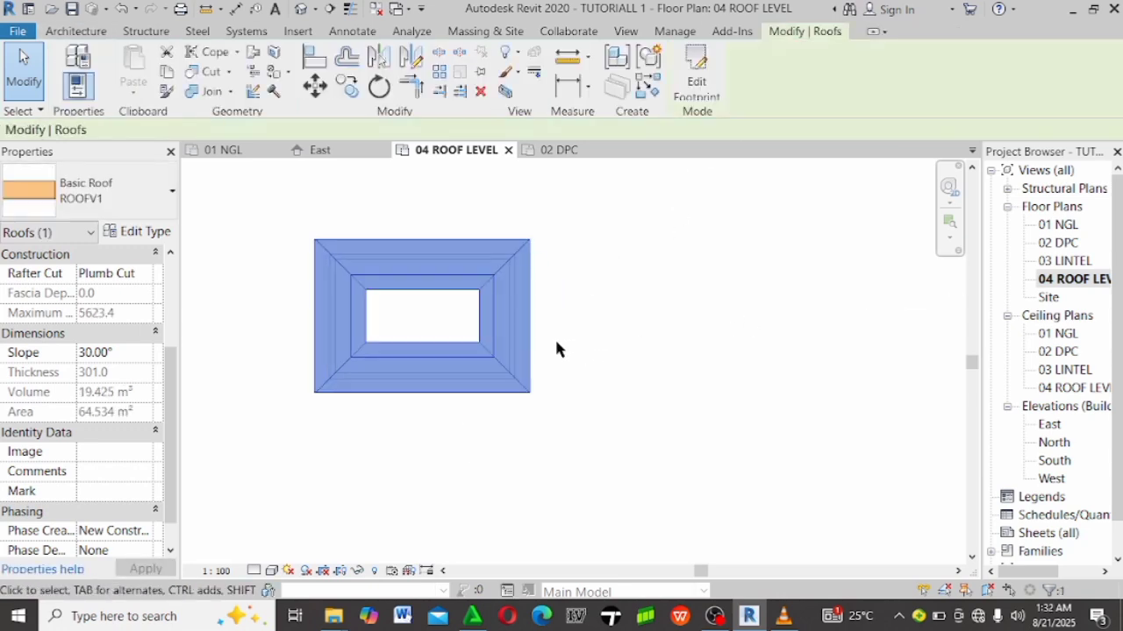
left_click(658, 353)
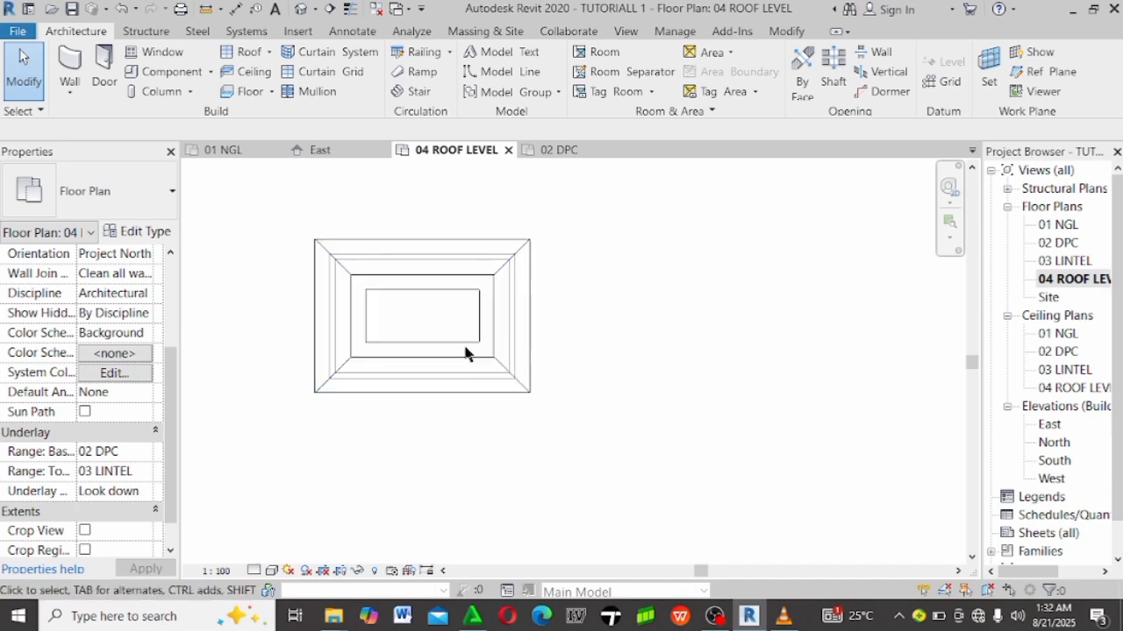
scroll(338, 218, "down", 2)
scroll(376, 265, "up", 3)
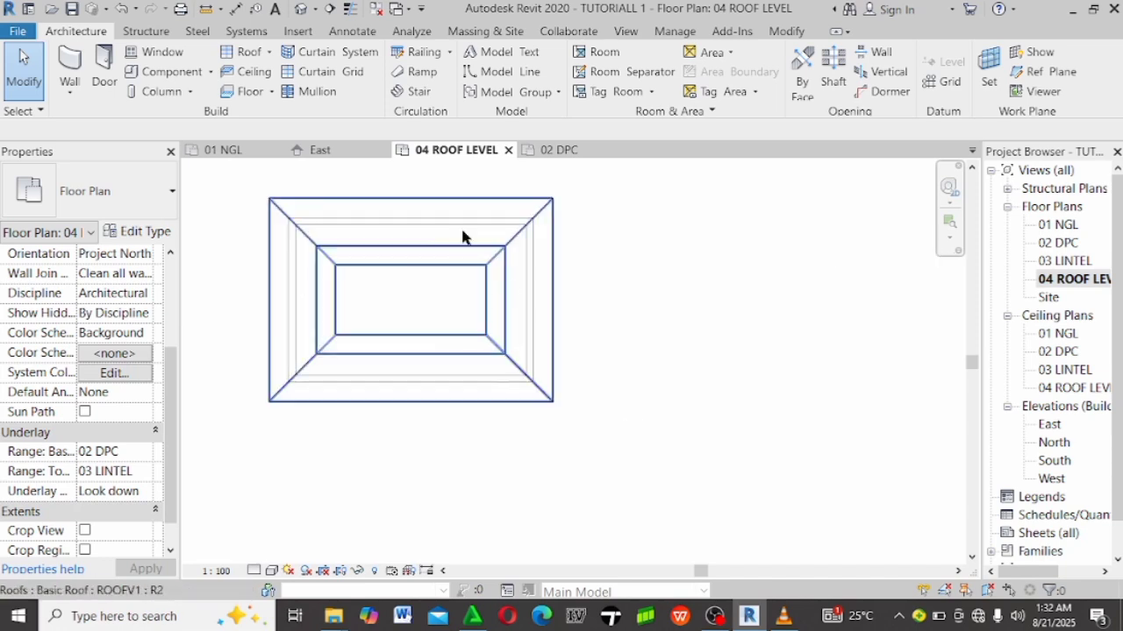
scroll(646, 343, "down", 1)
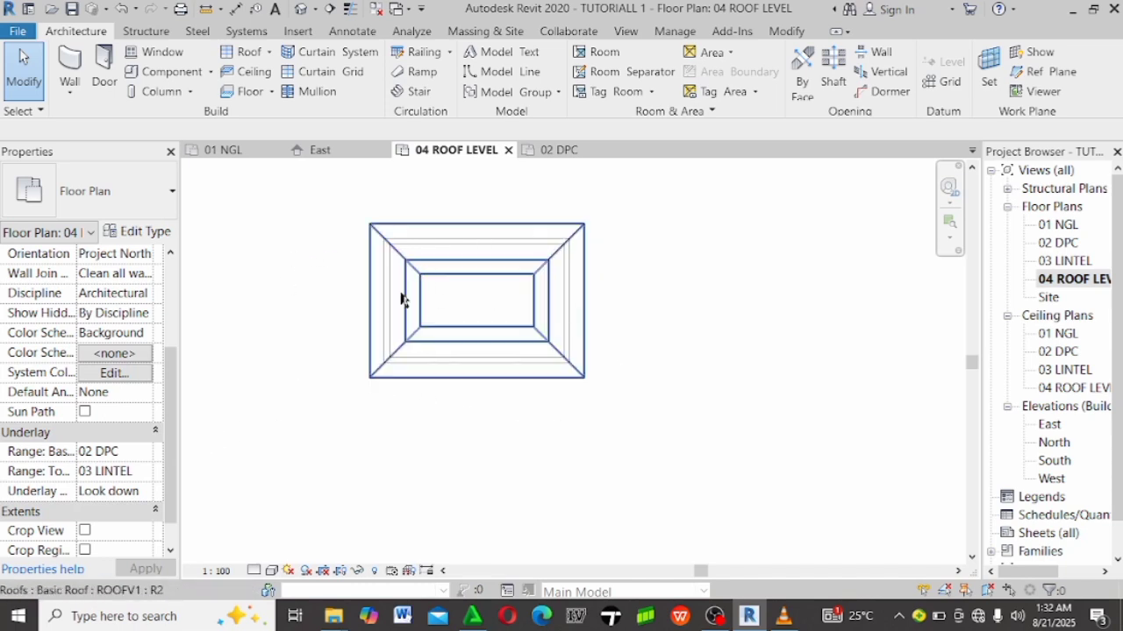
Set the top and cut plane offsets of the 04 ROOF LEVEL view range to 9000 mm.
scroll(96, 427, "down", 5)
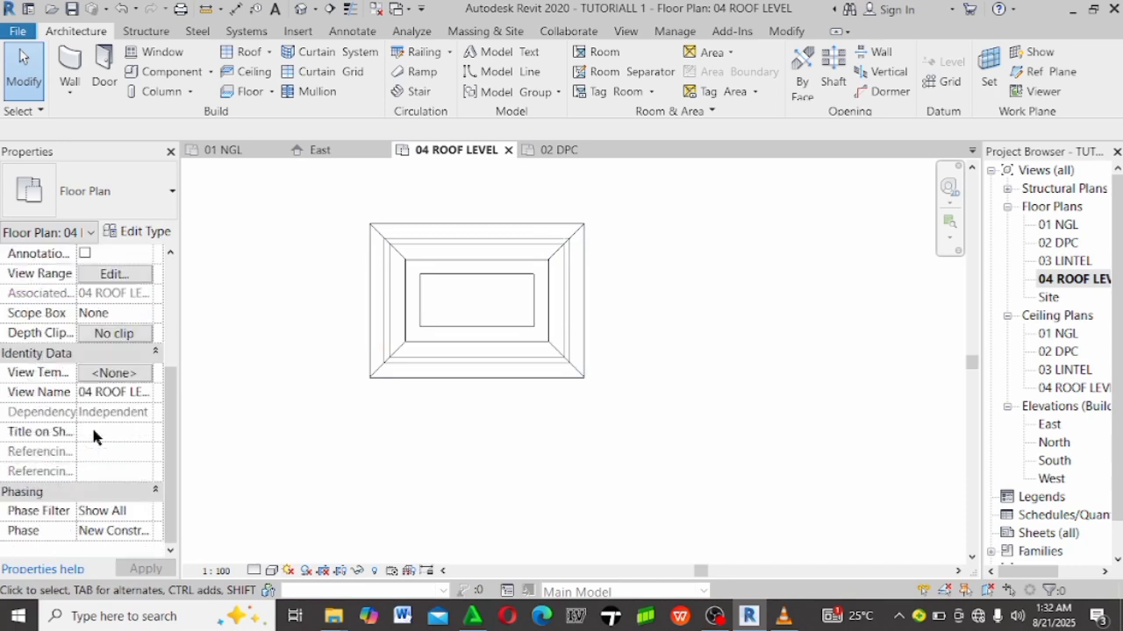
scroll(85, 348, "up", 3)
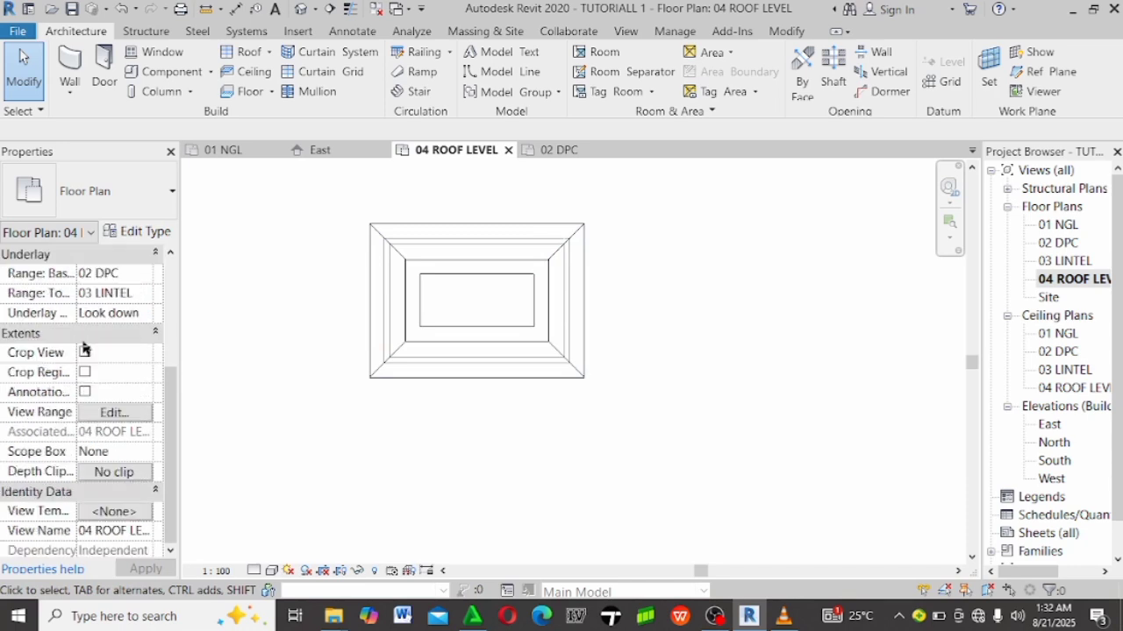
left_click(114, 412)
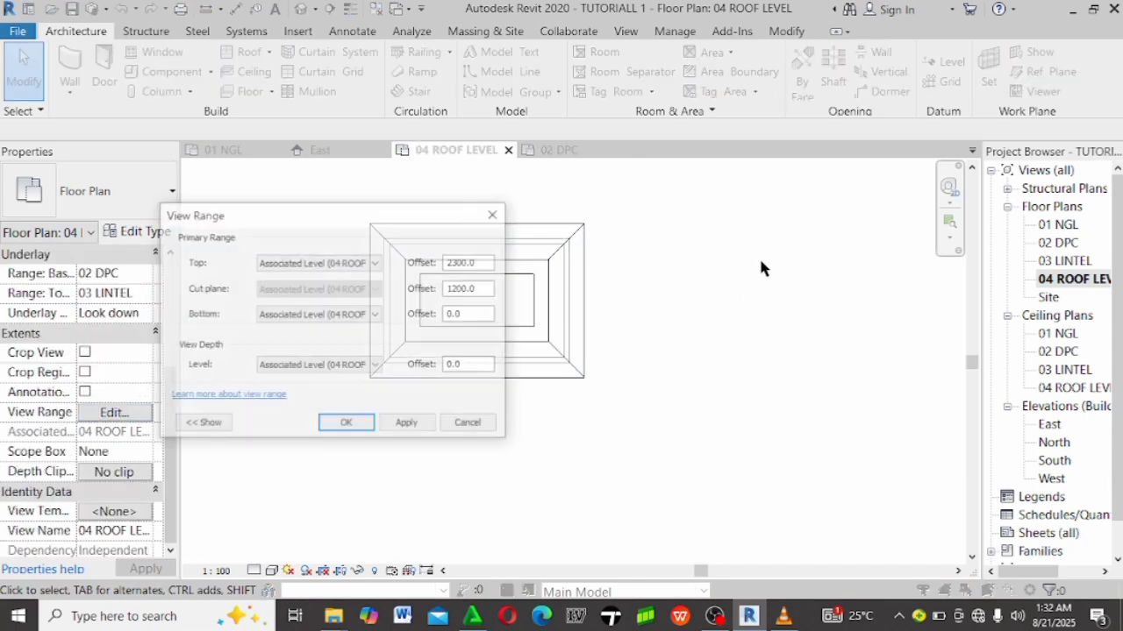
double_click(487, 262)
type("900")
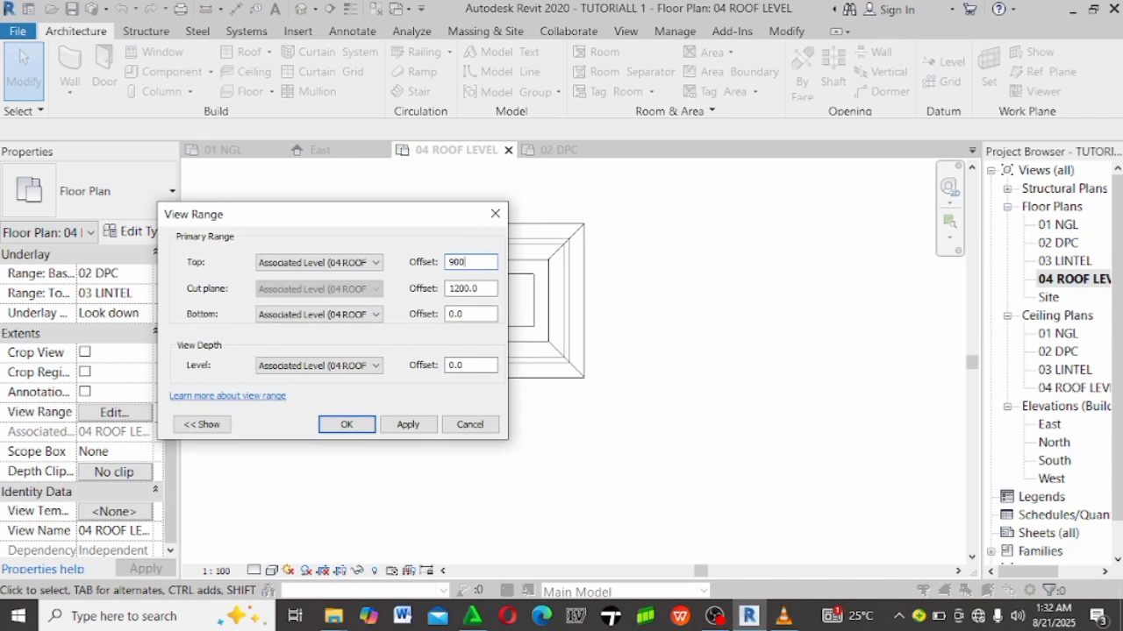
double_click(491, 288)
type("9")
key("Return")
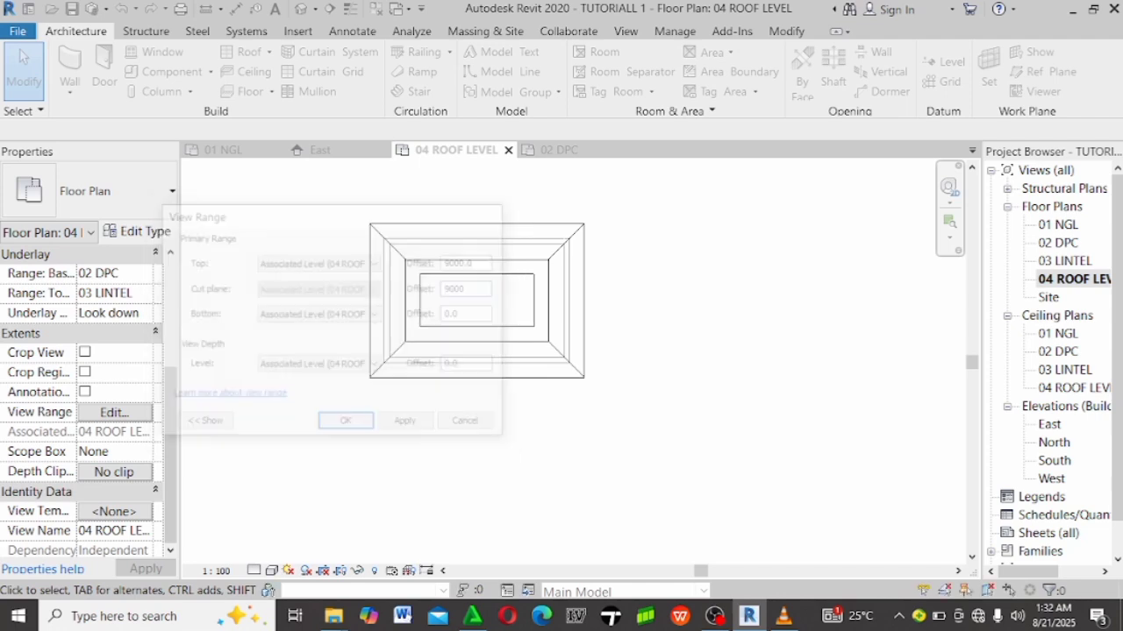
Open the default 3D view and turn the house model so its front side faces the viewer.
scroll(371, 393, "down", 1)
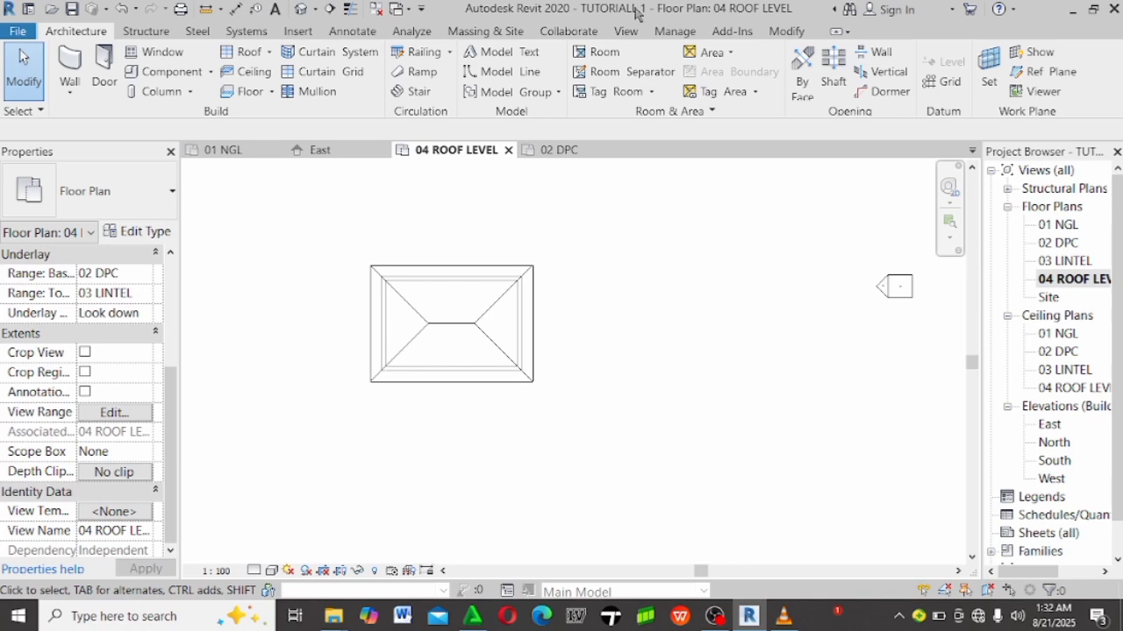
left_click(625, 34)
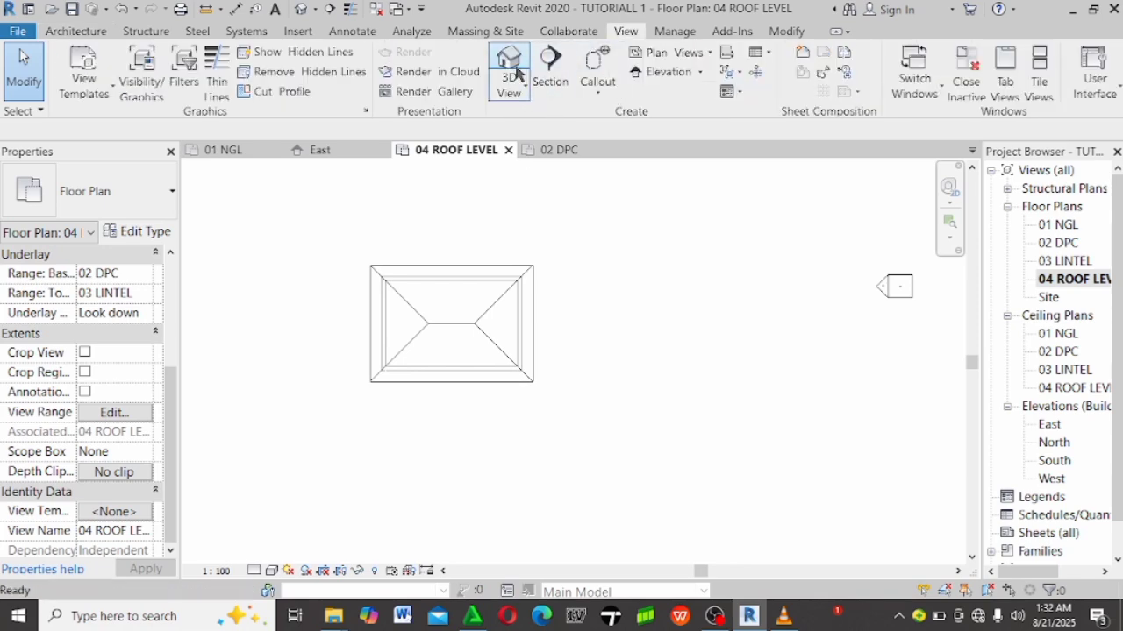
left_click(514, 77)
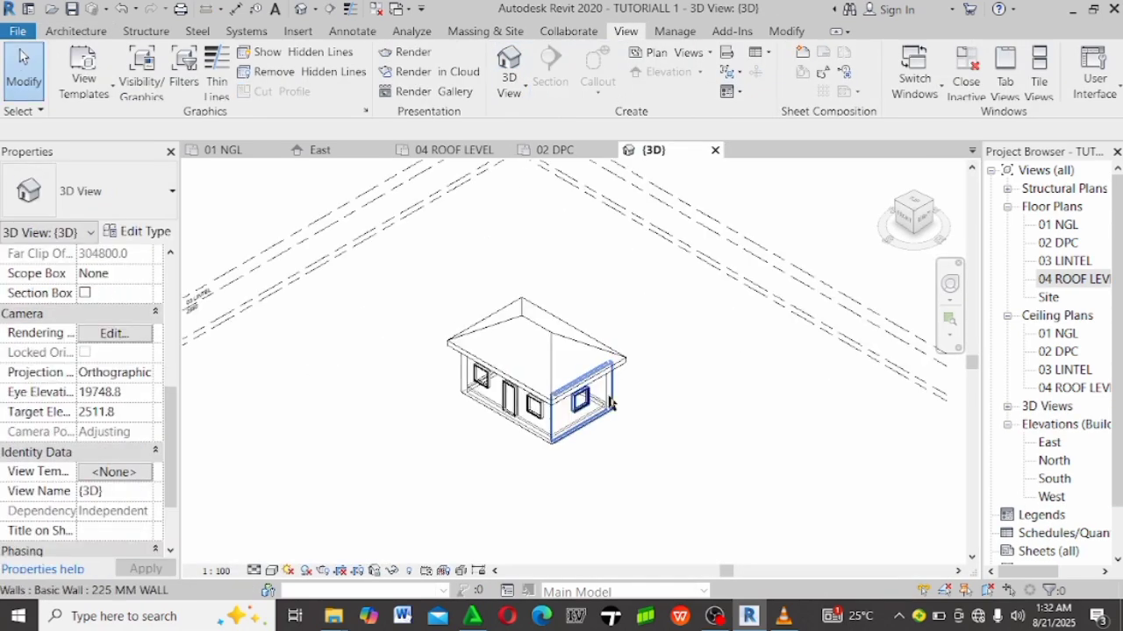
middle_click_drag(466, 407, 562, 309, "shift")
middle_click_drag(595, 241, 728, 421, "shift")
middle_click_drag(664, 349, 744, 468, "shift")
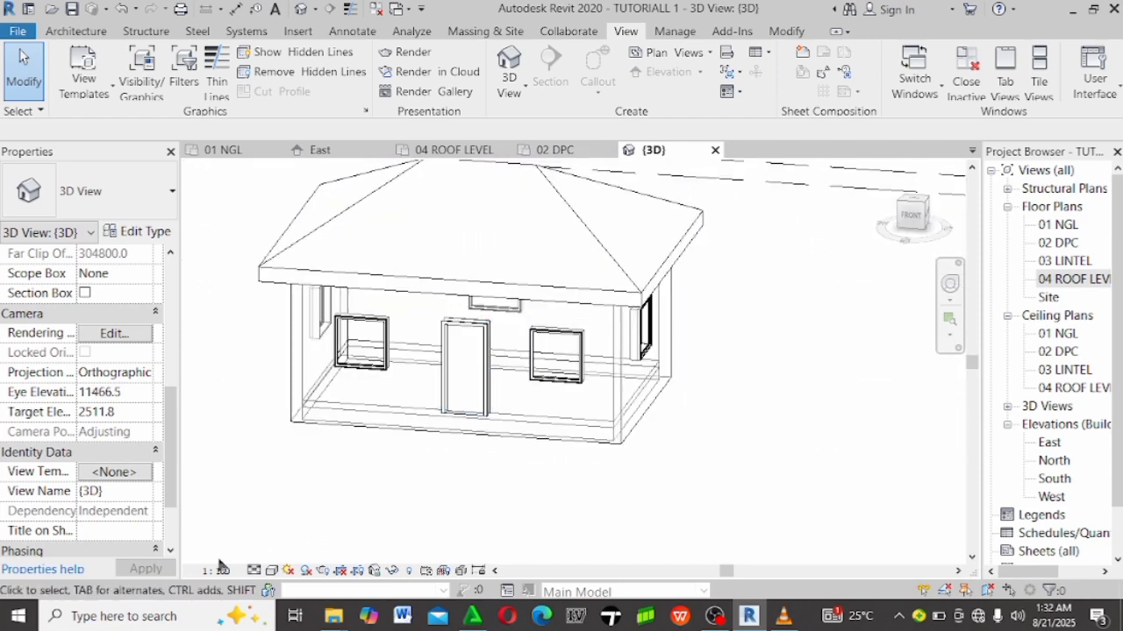
Set the visual style of the 3D view to Shaded.
left_click(271, 570)
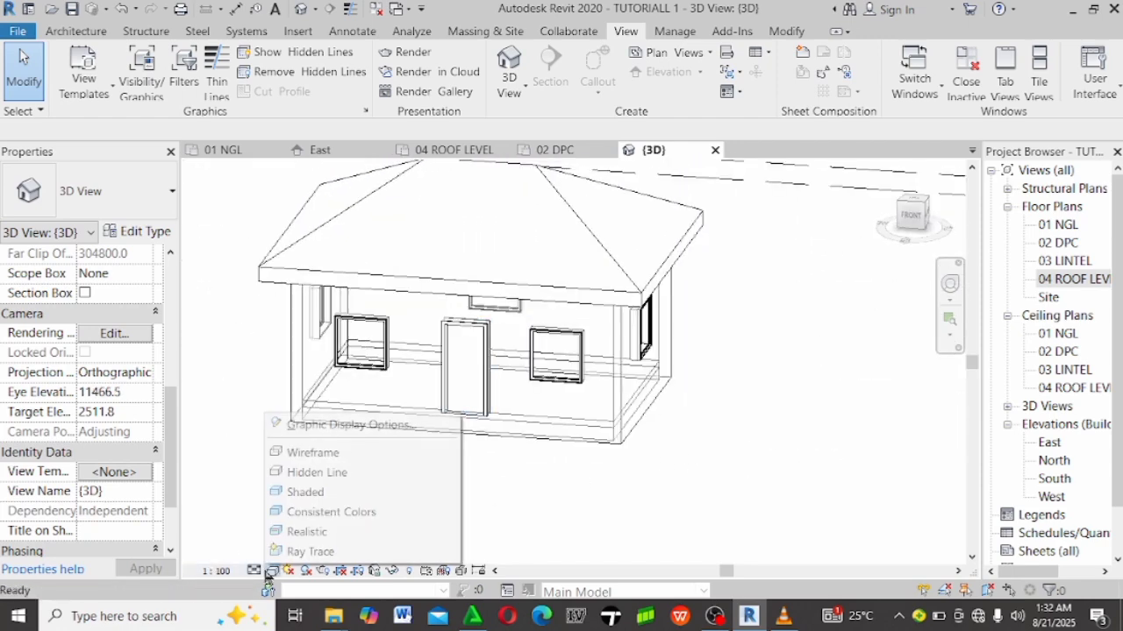
left_click(337, 473)
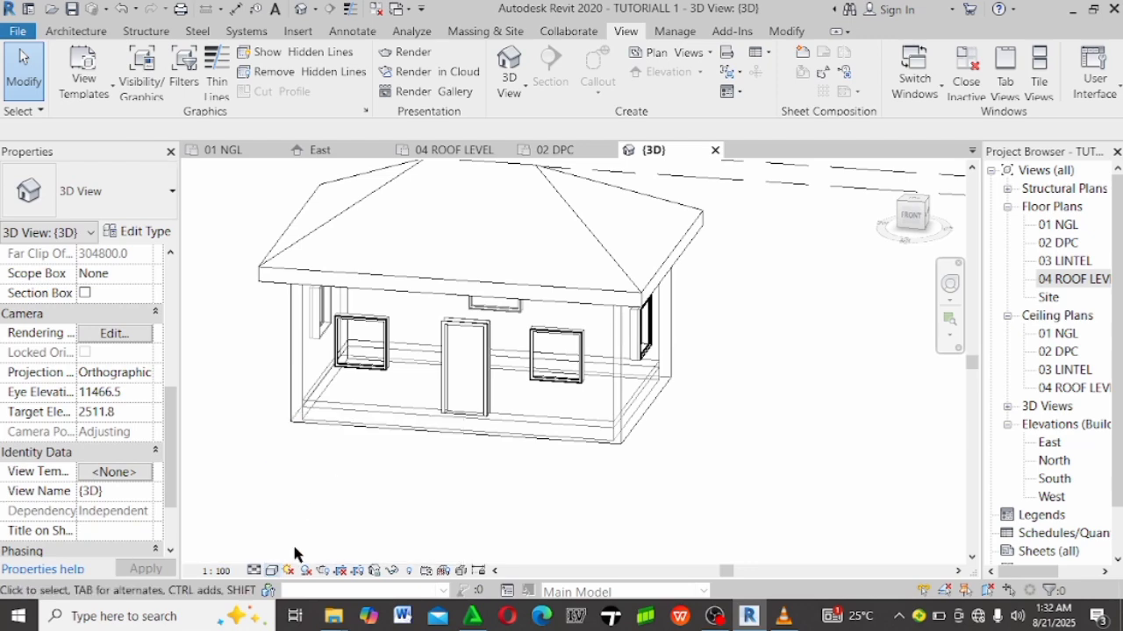
left_click(271, 571)
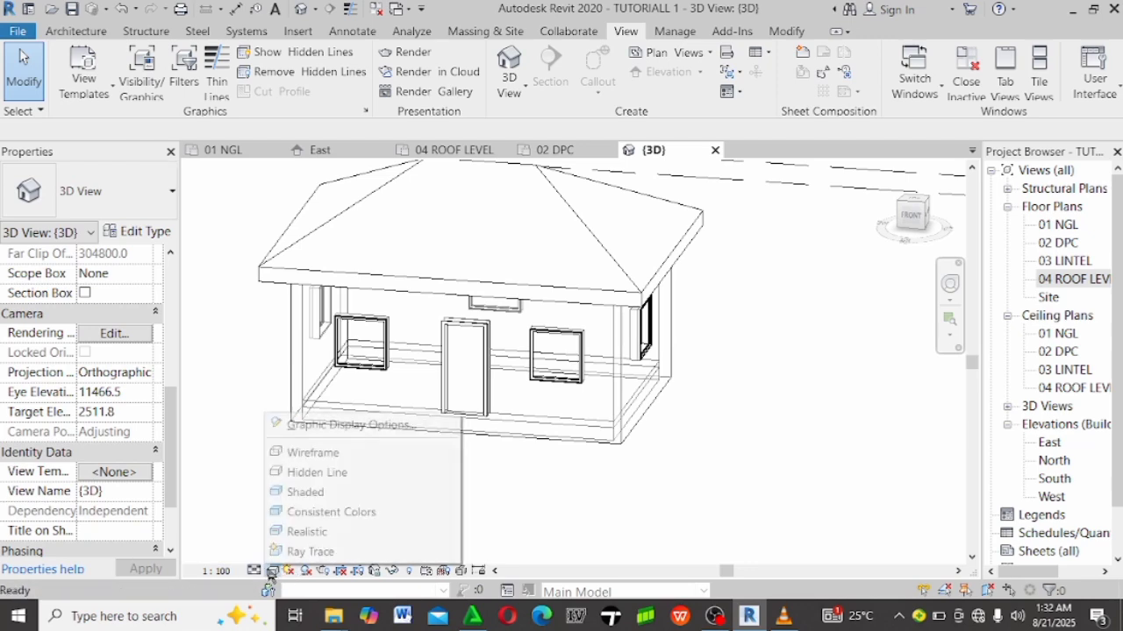
left_click(315, 492)
Examine the shaded house model's roof, walls, windows and door from the front and the side.
middle_click_drag(517, 480, 677, 355, "shift")
scroll(553, 336, "up", 2)
scroll(697, 376, "down", 2)
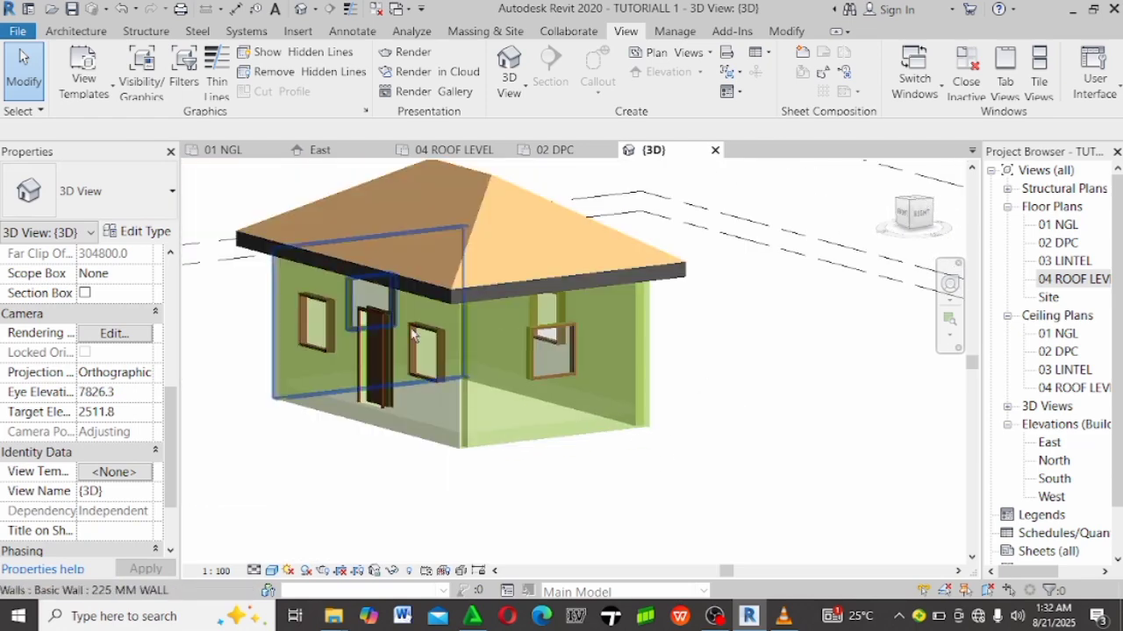
scroll(418, 333, "up", 2)
scroll(666, 340, "down", 3)
middle_click_drag(466, 365, 708, 358, "shift")
scroll(750, 318, "up", 2)
scroll(599, 391, "down", 2)
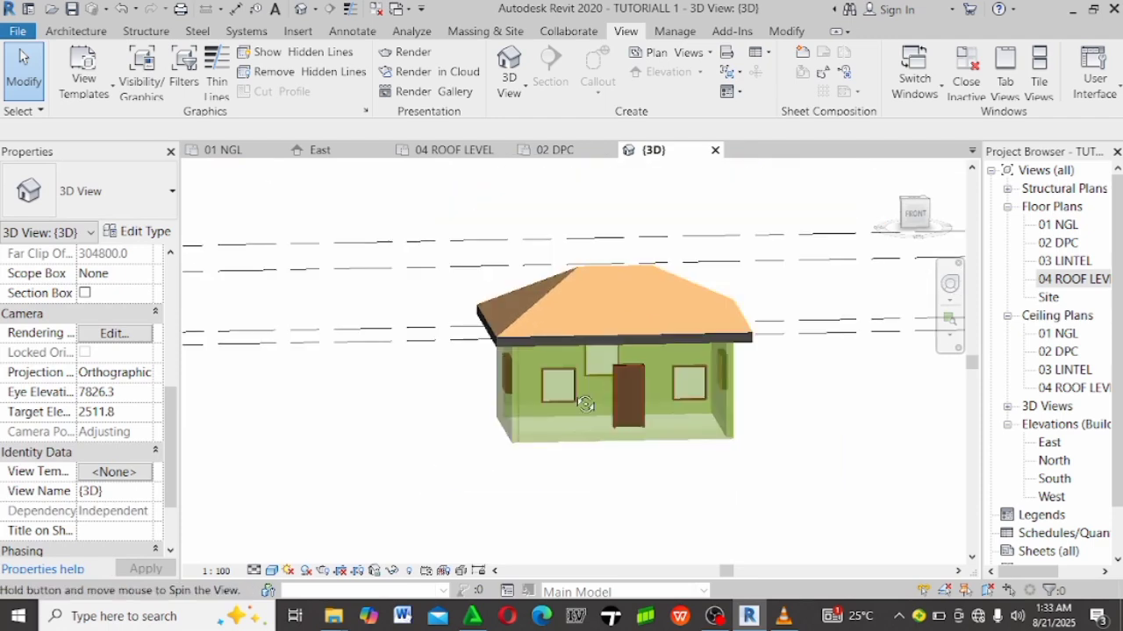
middle_click_drag(599, 391, 451, 399, "shift")
Open the 225 MM WALL material from the structure layer of the wall's type for editing.
scroll(542, 486, "up", 4)
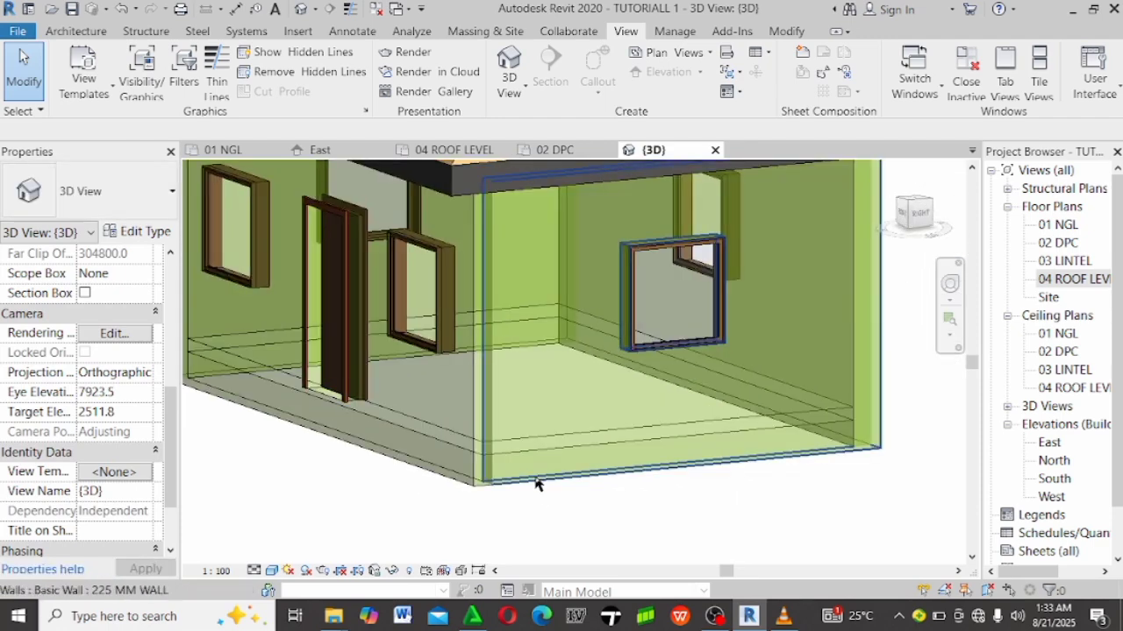
left_click(542, 482)
left_click(137, 231)
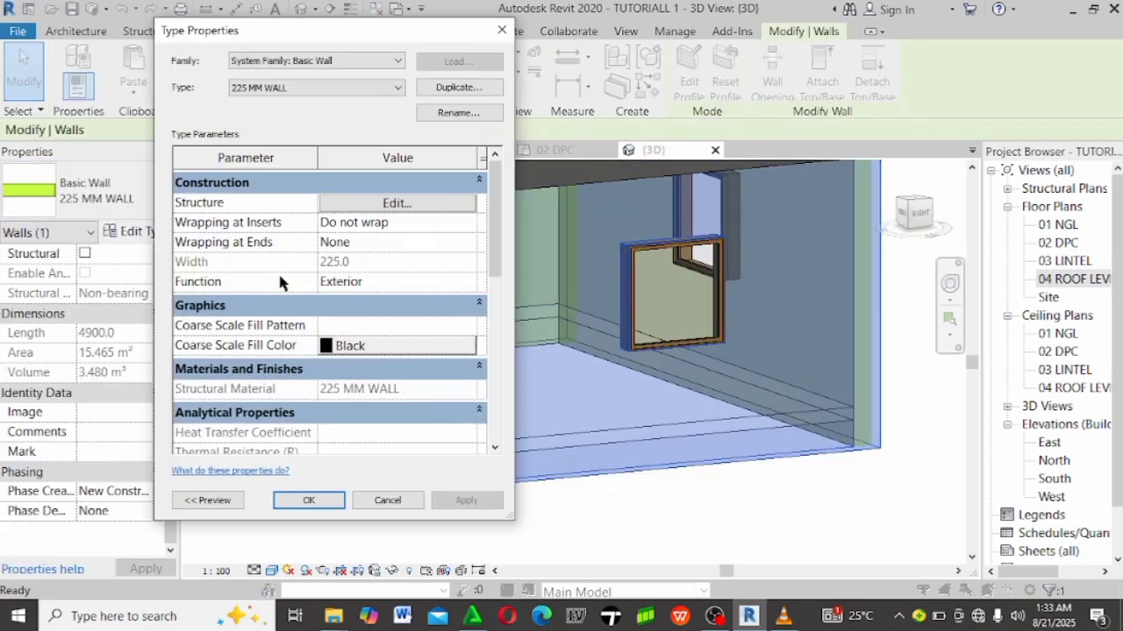
left_click(394, 204)
left_click(298, 218)
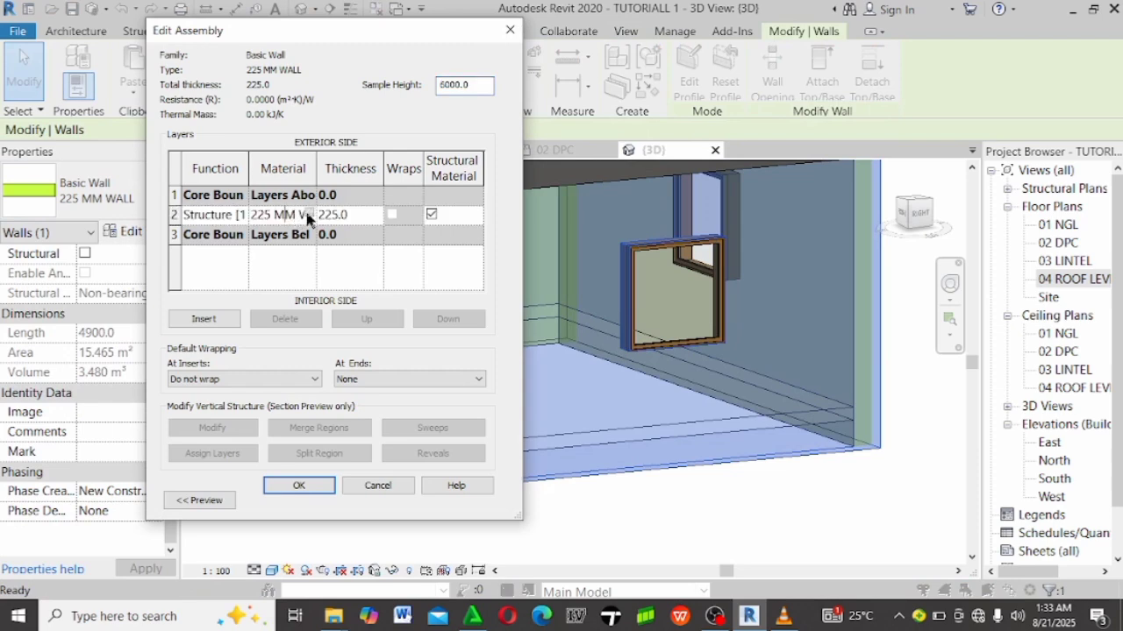
left_click(309, 214)
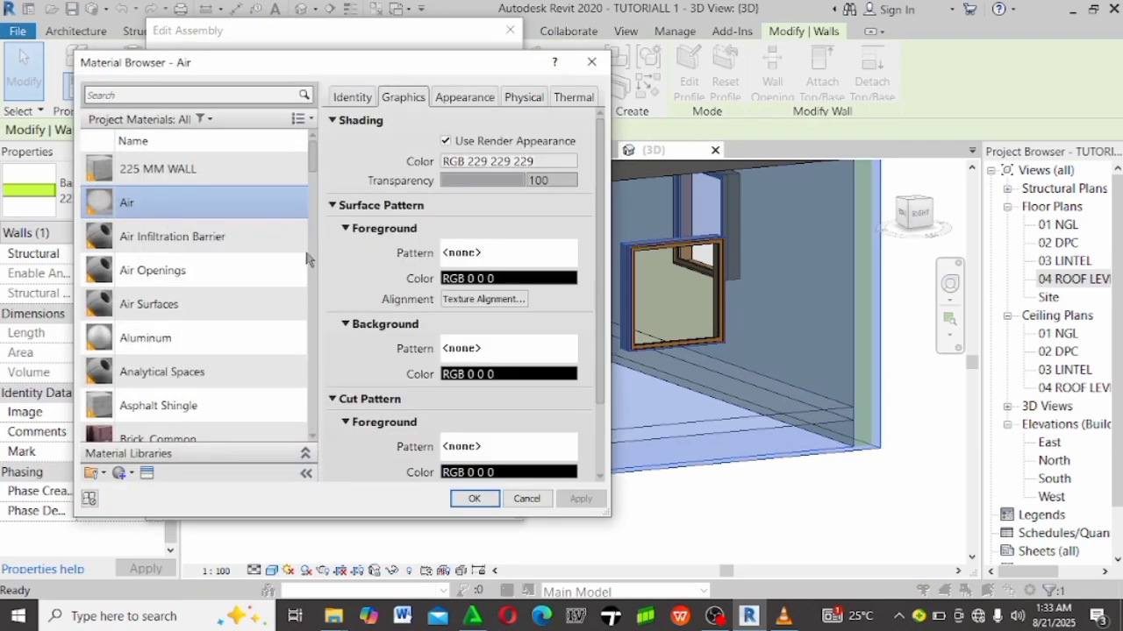
left_click(208, 173)
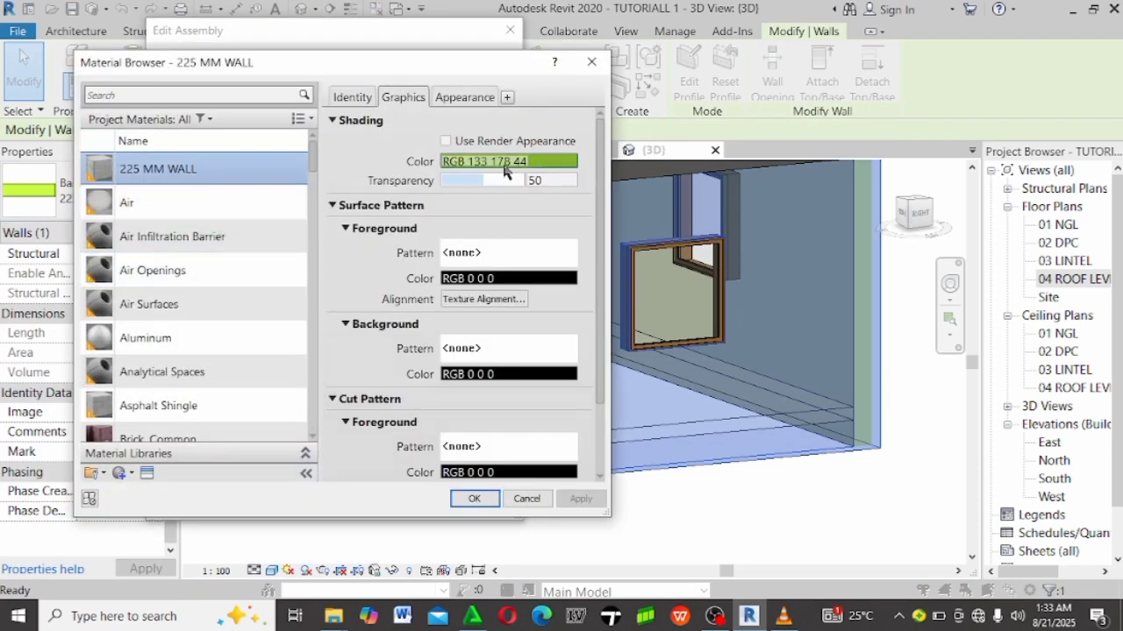
Replace the 225 MM WALL material's appearance asset with Paint from the Paint category of the Appearance Library.
left_click(467, 97)
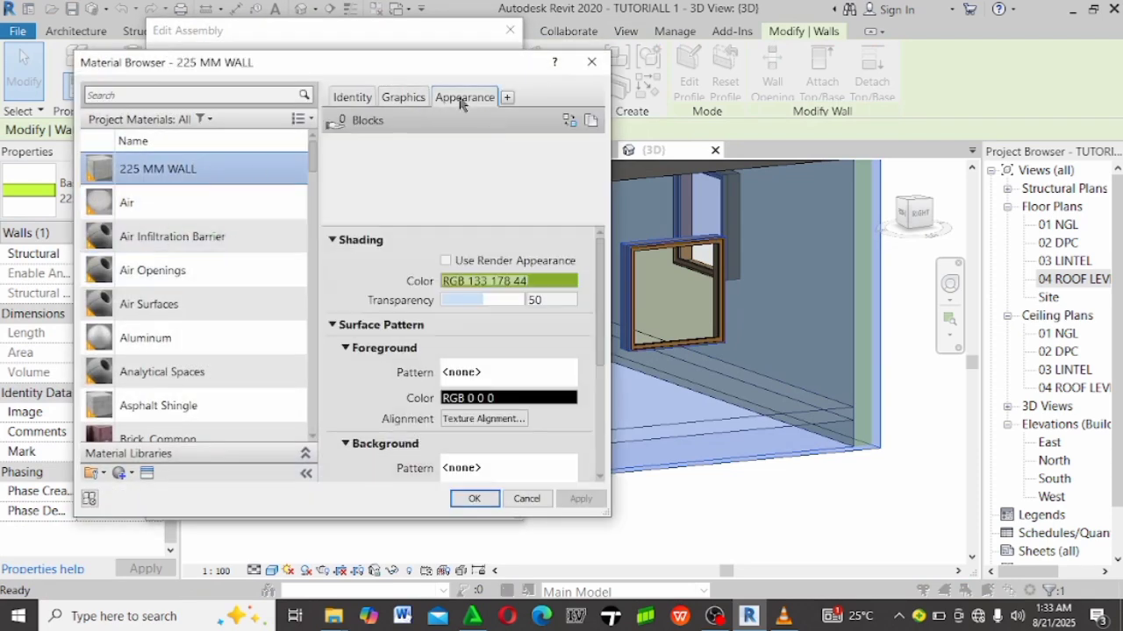
left_click(569, 122)
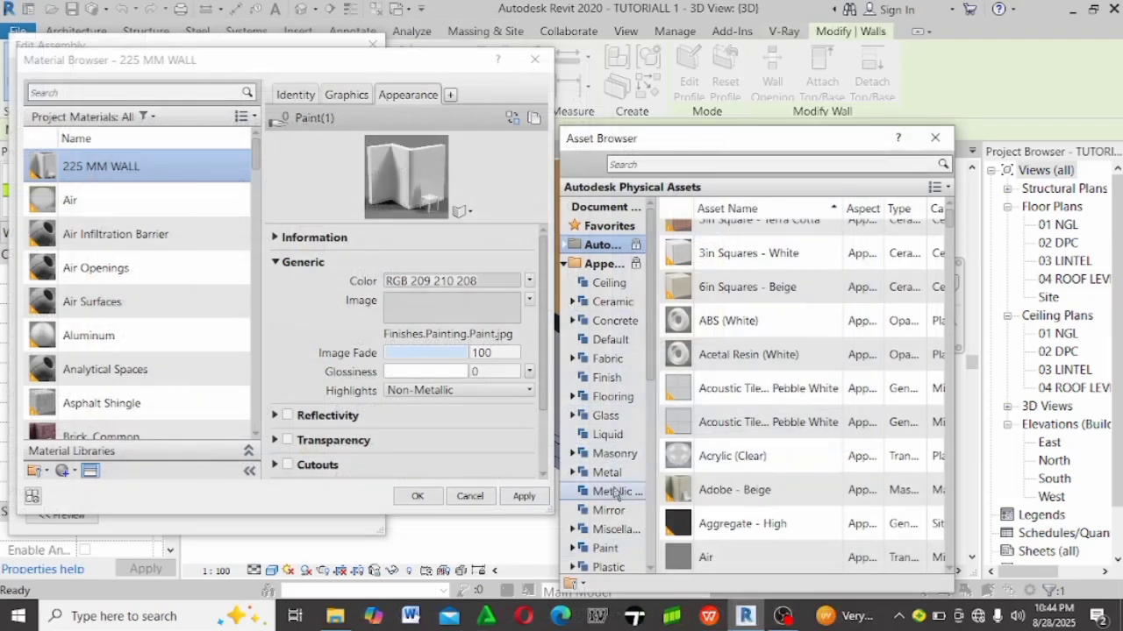
left_click(605, 549)
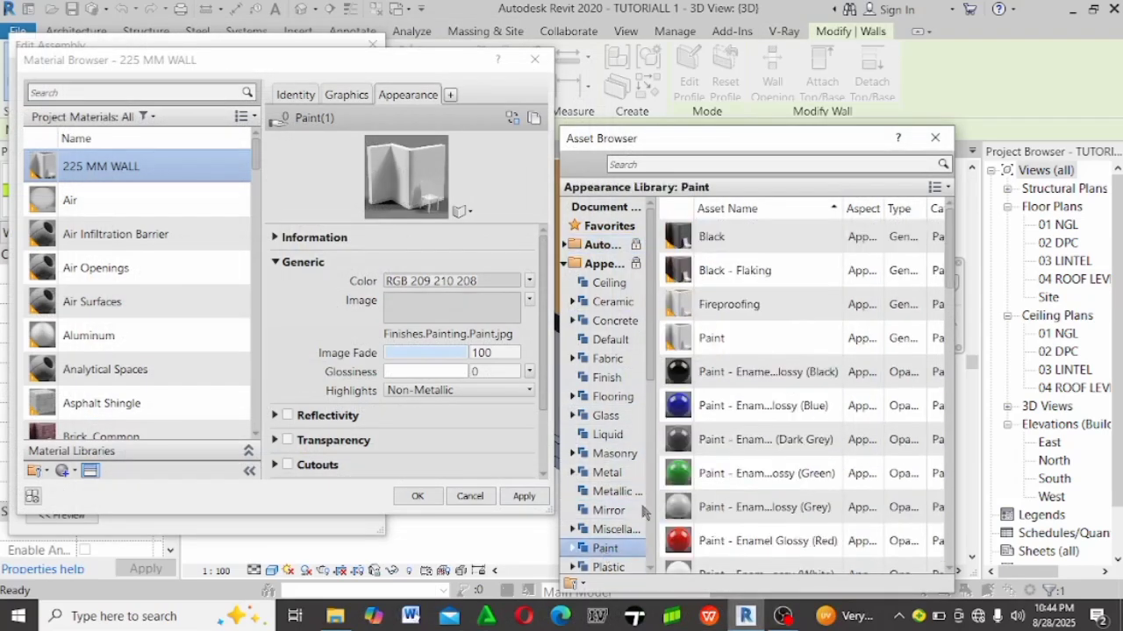
double_click(747, 340)
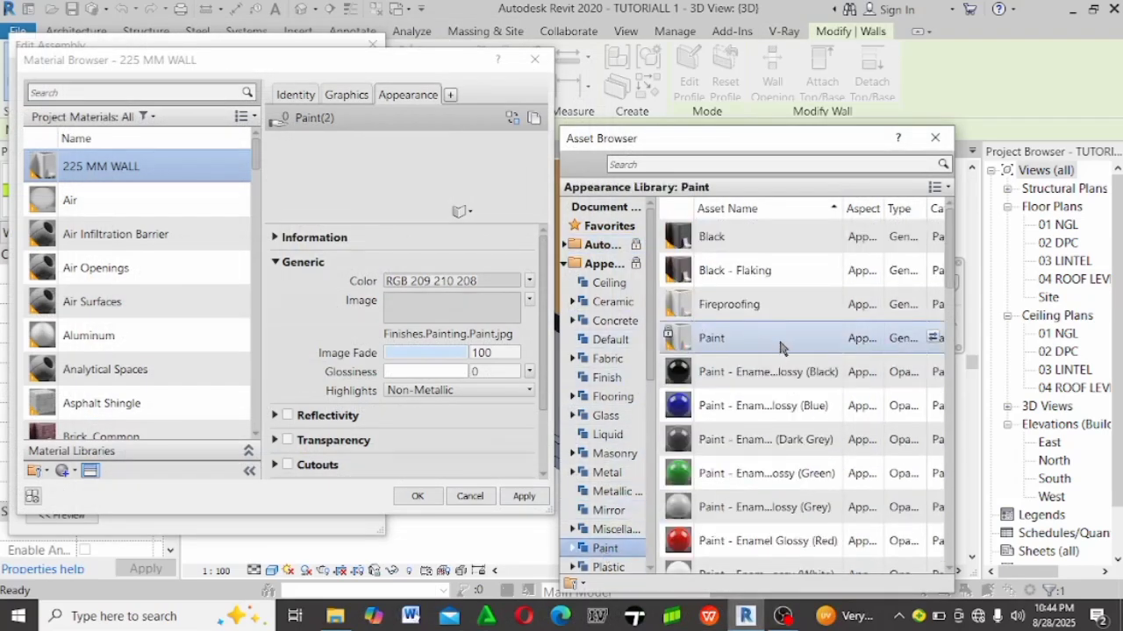
left_click(934, 138)
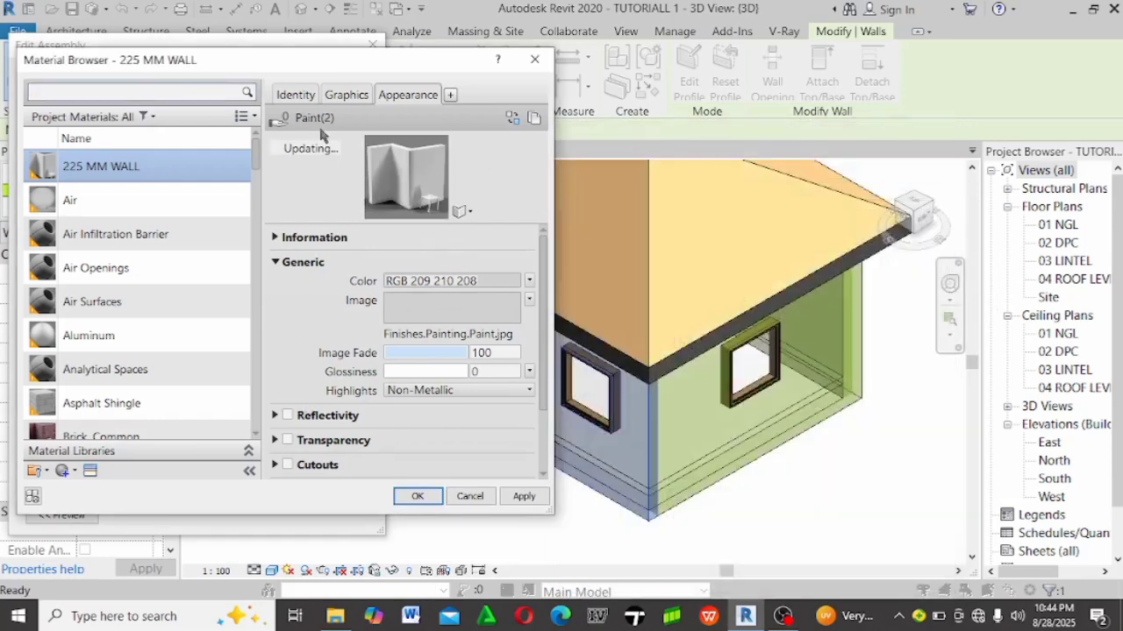
Have the material's shading use its render appearance and accept the changes to the 225 MM WALL type.
left_click(351, 95)
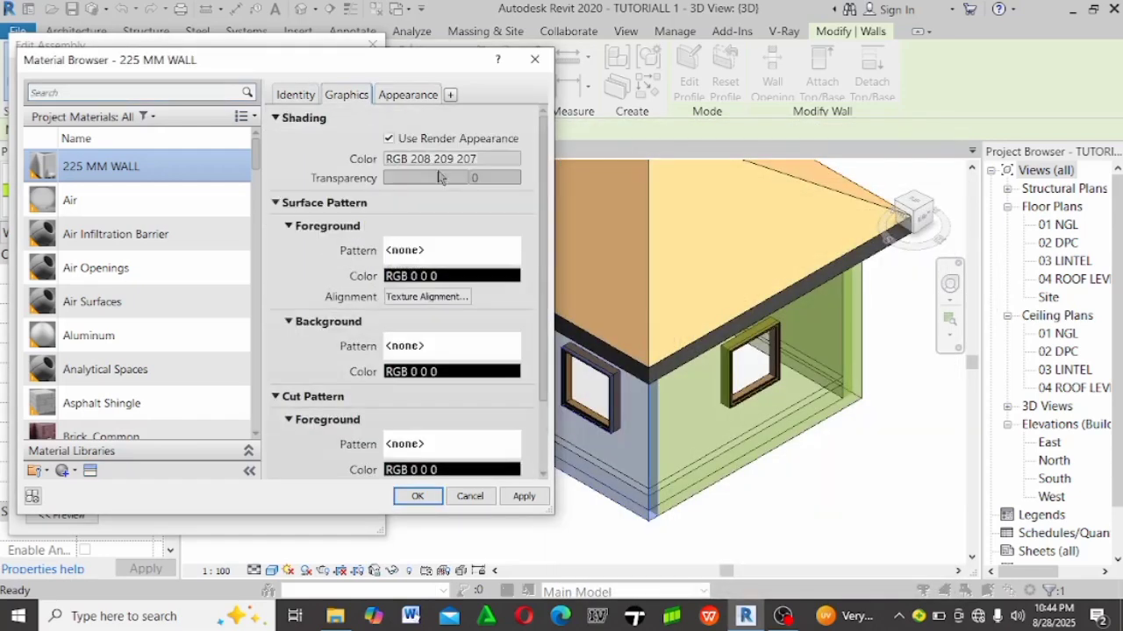
left_click(394, 136)
left_click(396, 136)
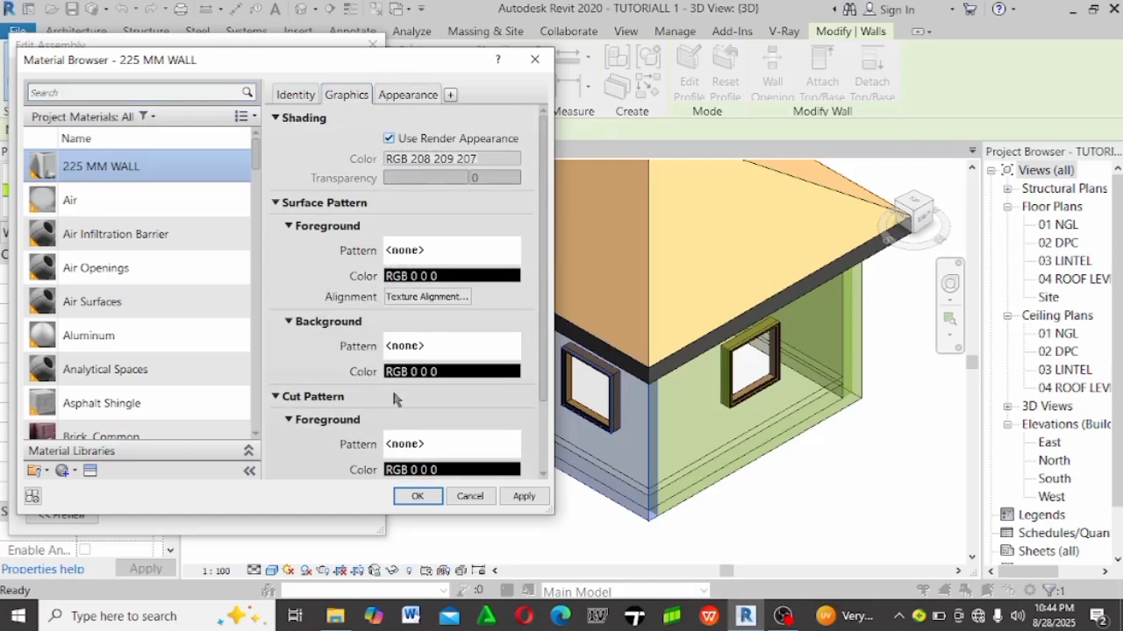
left_click(417, 496)
left_click(161, 501)
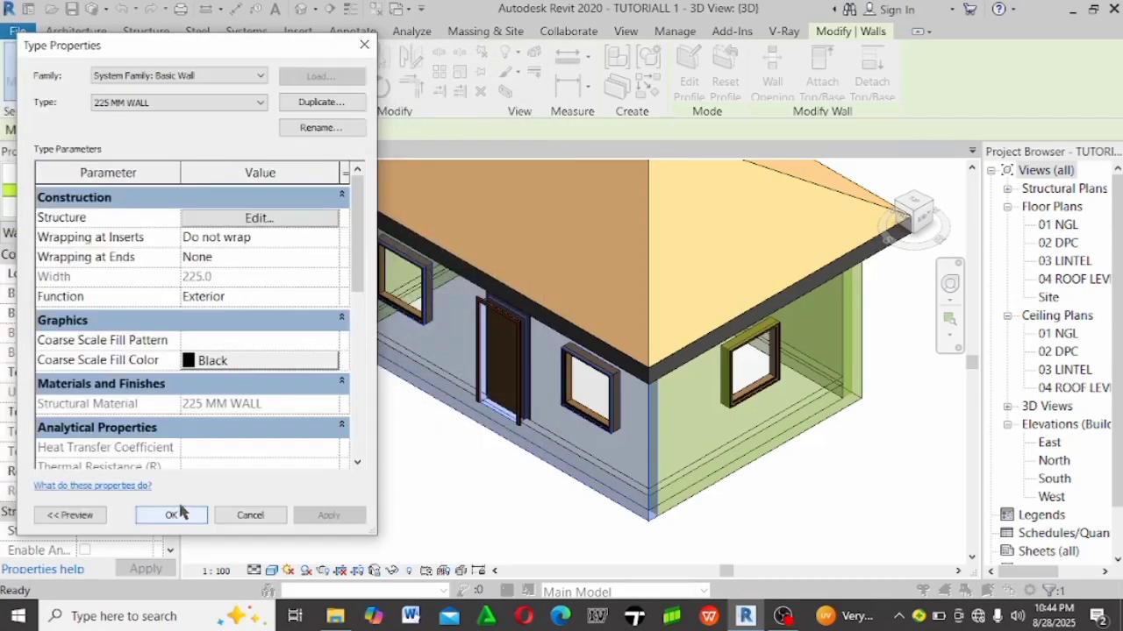
left_click(172, 516)
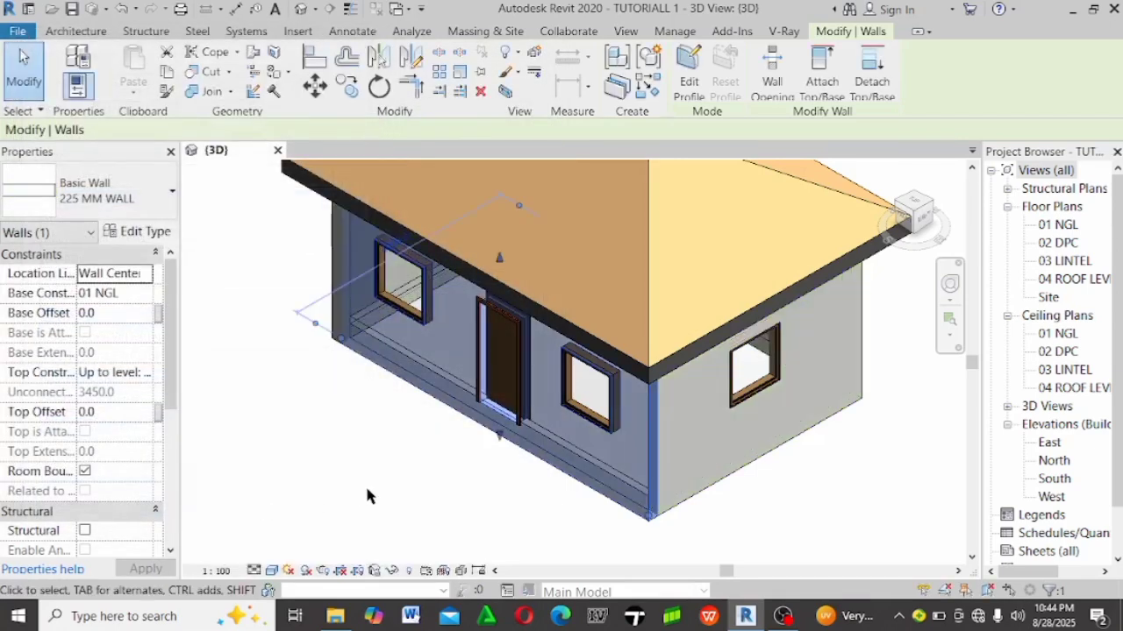
Examine the painted walls, windows, door and roof of the house from several sides in the 3D view.
left_click(413, 502)
scroll(438, 509, "down", 2)
middle_click_drag(439, 508, 462, 401, "shift")
scroll(451, 357, "up", 3)
scroll(497, 356, "down", 3)
middle_click_drag(666, 394, 488, 406, "shift")
scroll(586, 381, "up", 2)
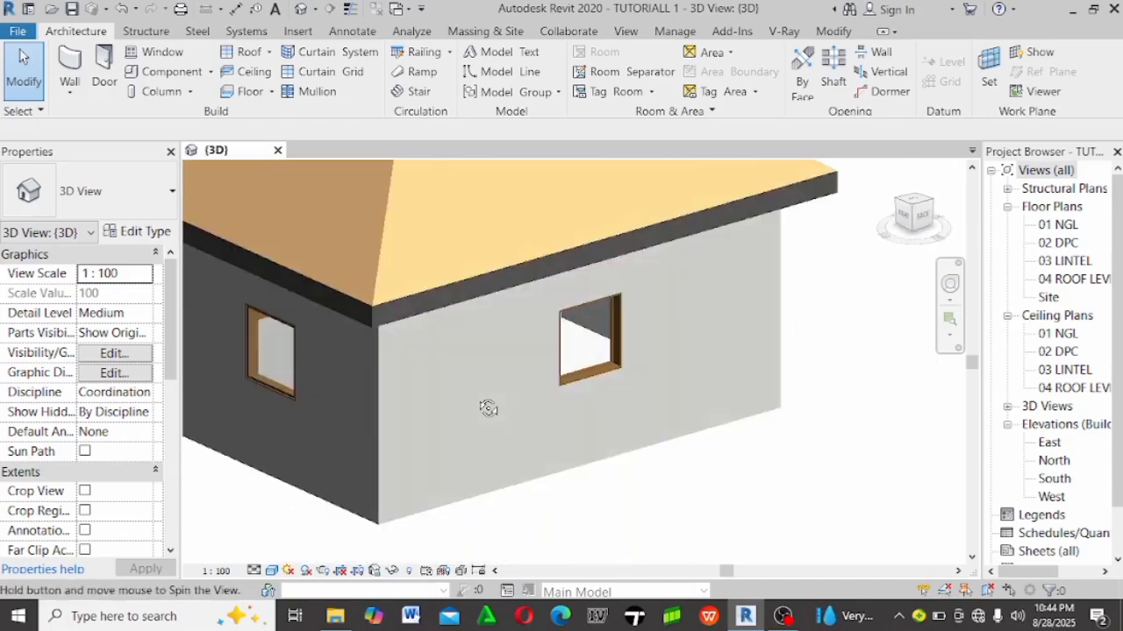
scroll(708, 346, "down", 4)
middle_click_drag(707, 340, 839, 333, "shift")
scroll(835, 339, "up", 4)
scroll(454, 368, "down", 4)
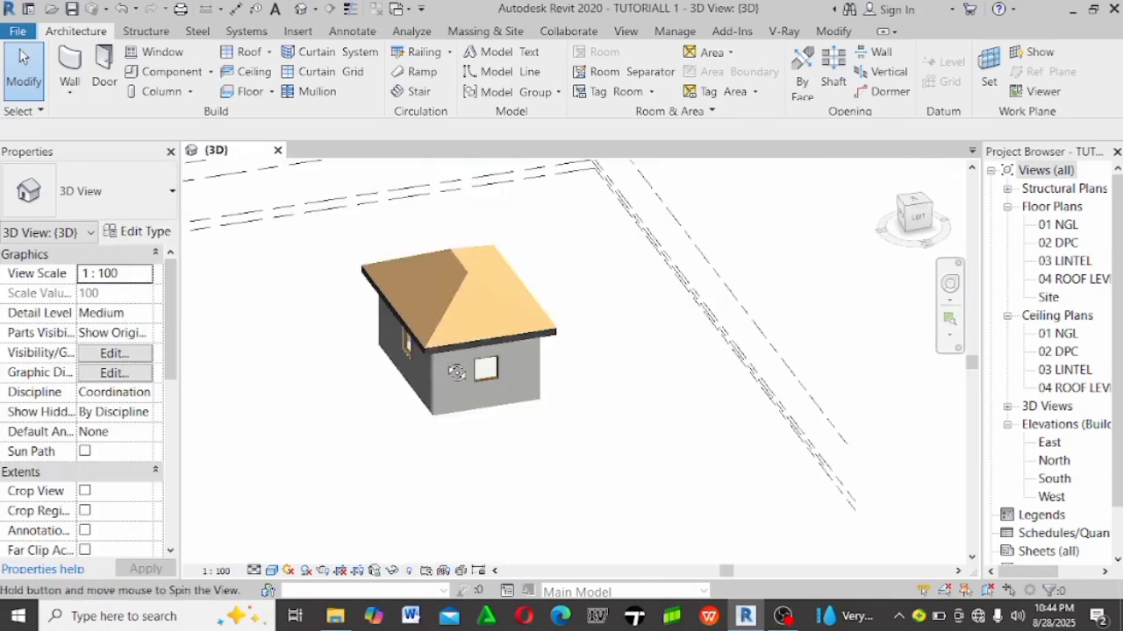
middle_click_drag(456, 372, 772, 372, "shift")
scroll(289, 408, "up", 4)
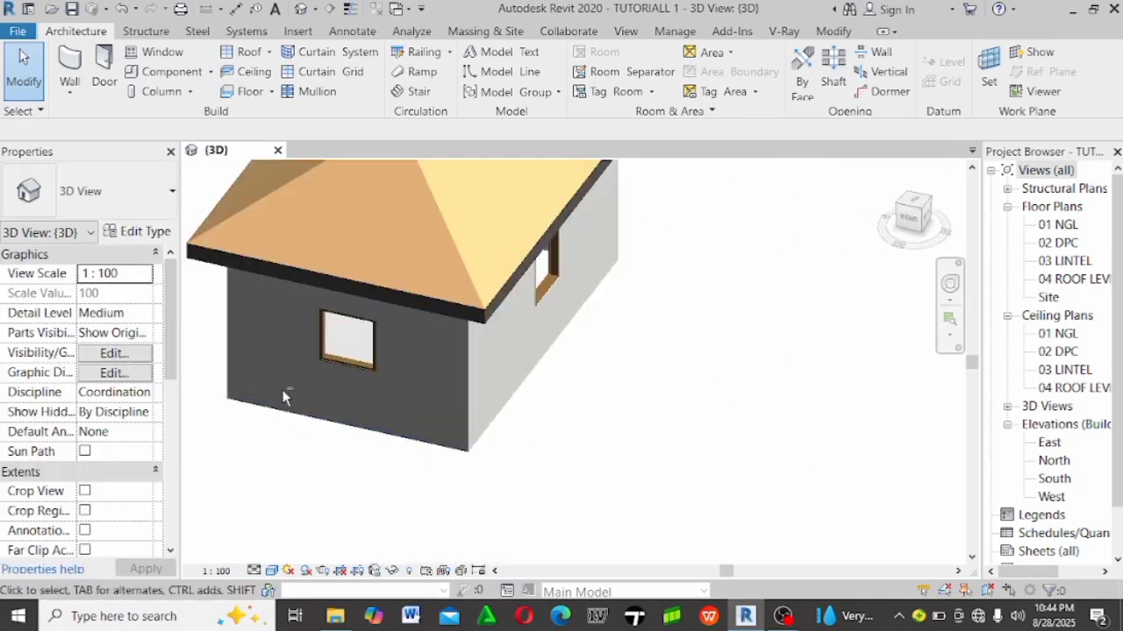
scroll(512, 394, "up", 4)
scroll(508, 388, "down", 5)
middle_click_drag(508, 392, 692, 387, "shift")
scroll(692, 387, "up", 3)
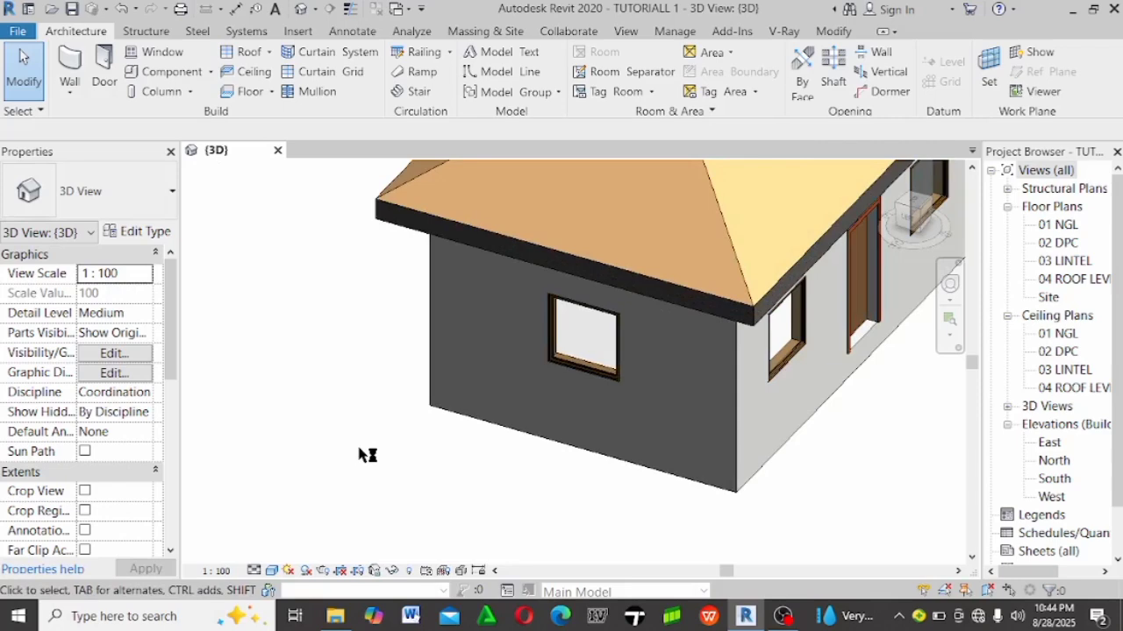
scroll(328, 441, "down", 5)
scroll(368, 428, "up", 3)
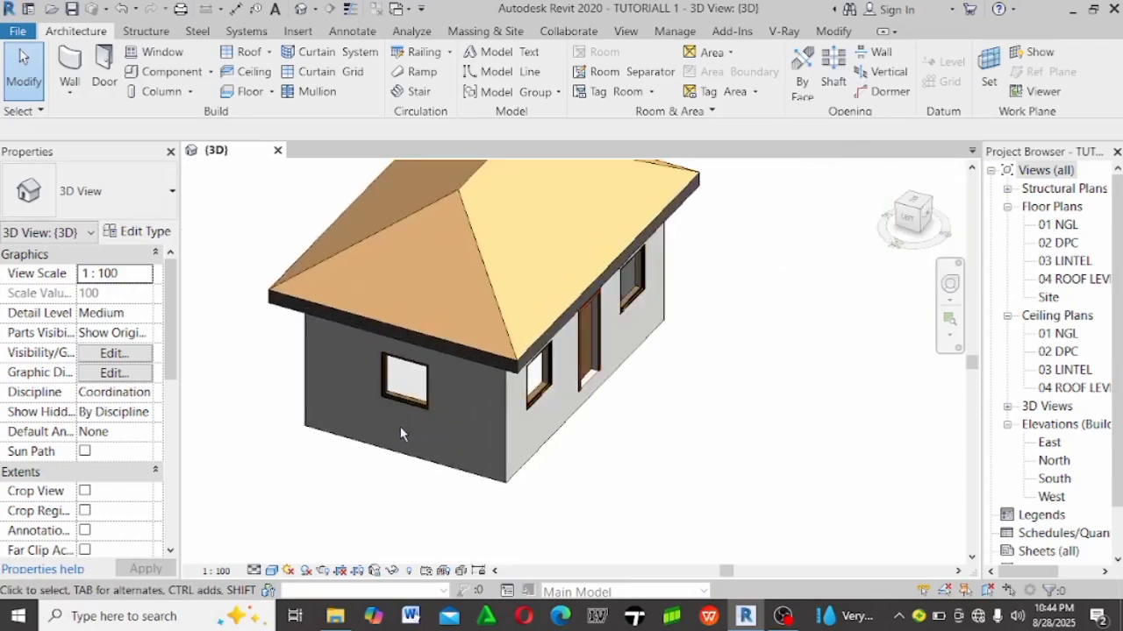